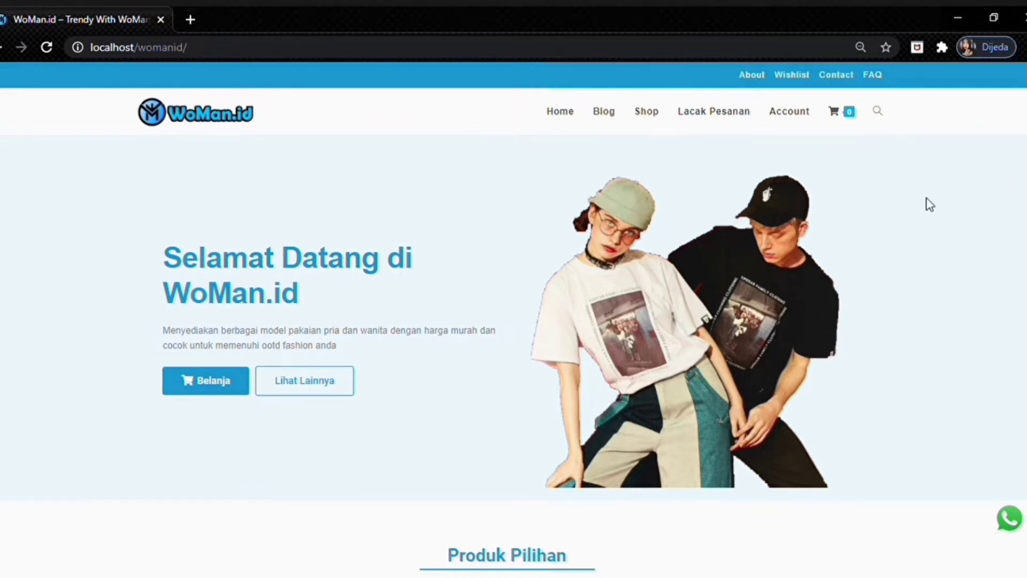
- Reload the store's home page, then go to the shop listing via the Belanja banner button
left_click(559, 122)
mouse_move(833, 137)
left_click(194, 385)
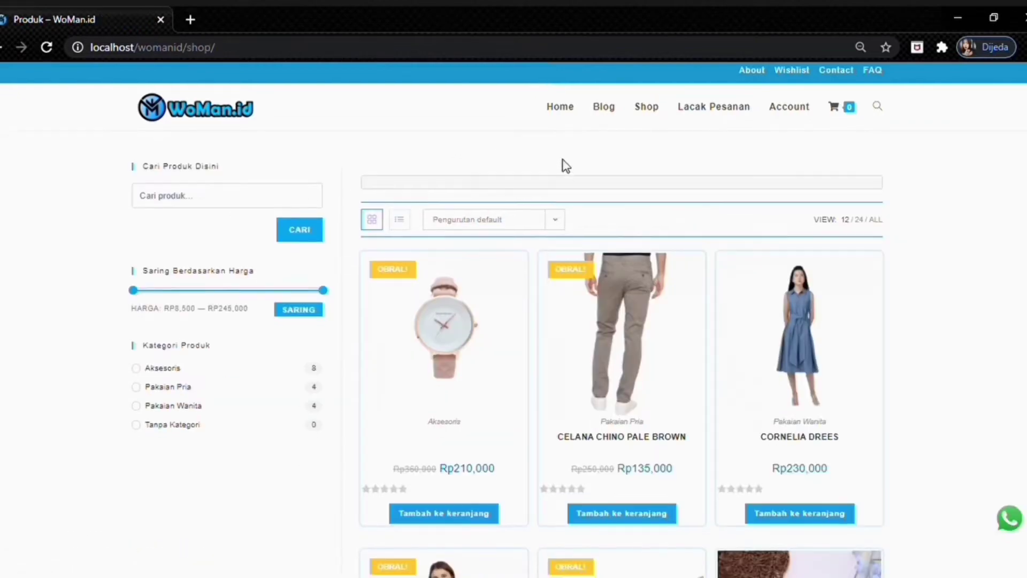
- Scroll through the shop listing and return to the home page
scroll(562, 165, "down", 15)
scroll(590, 190, "up", 15)
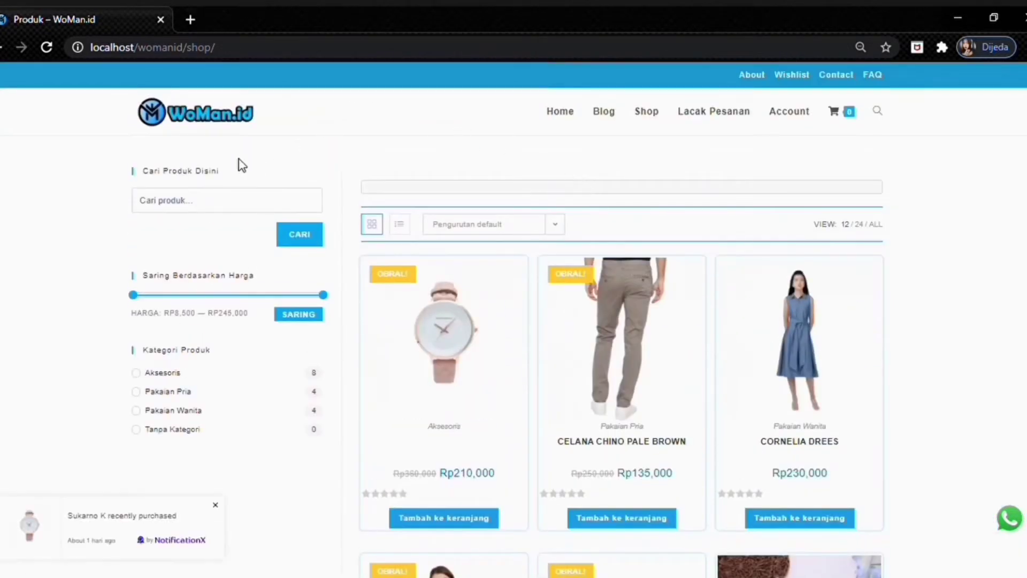
left_click(2, 48)
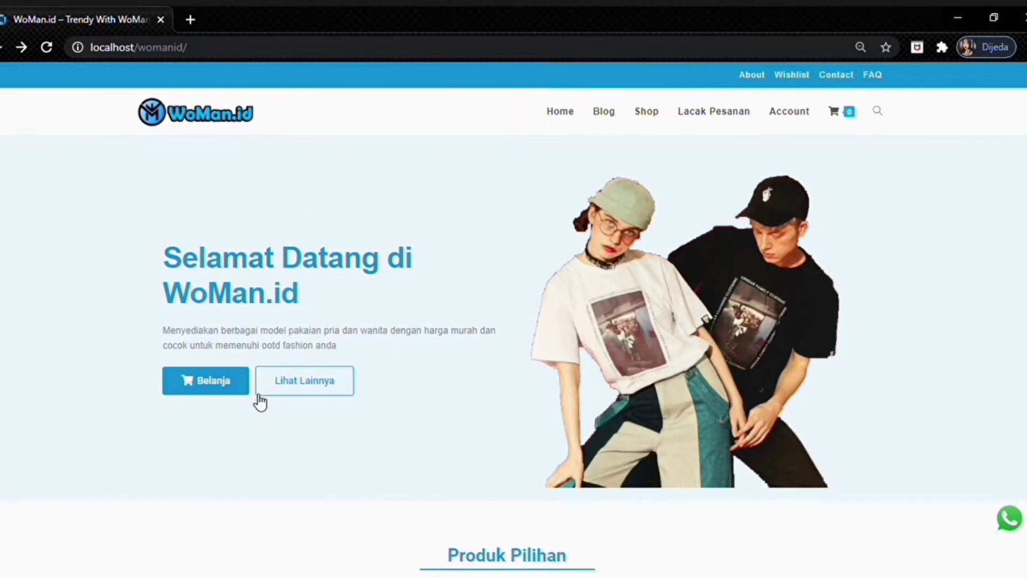
- Browse the Pakaian Pria category's 4 men's items, then return to the home page's Produk Pilihan
scroll(320, 390, "down", 8)
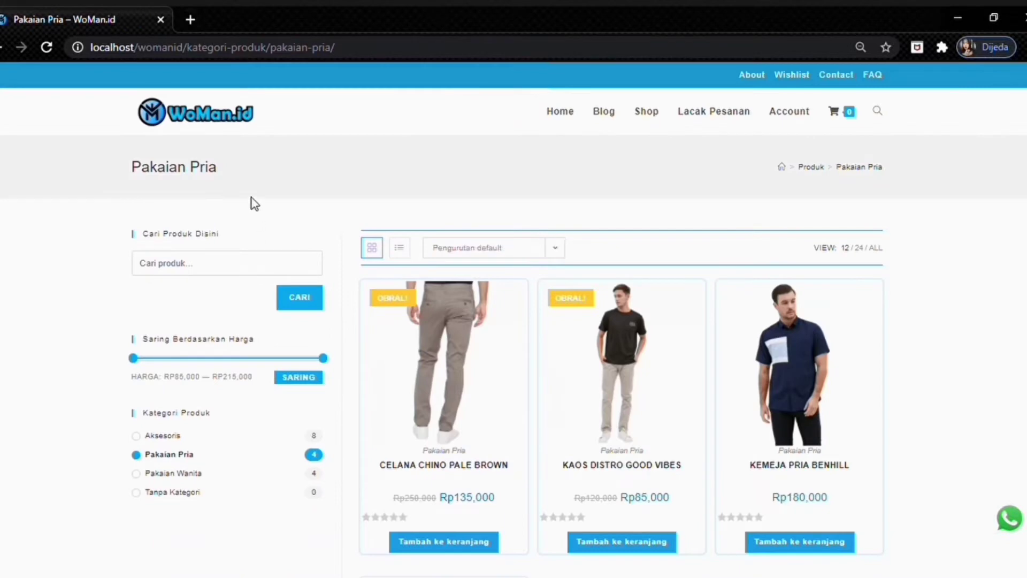
scroll(407, 262, "down", 4)
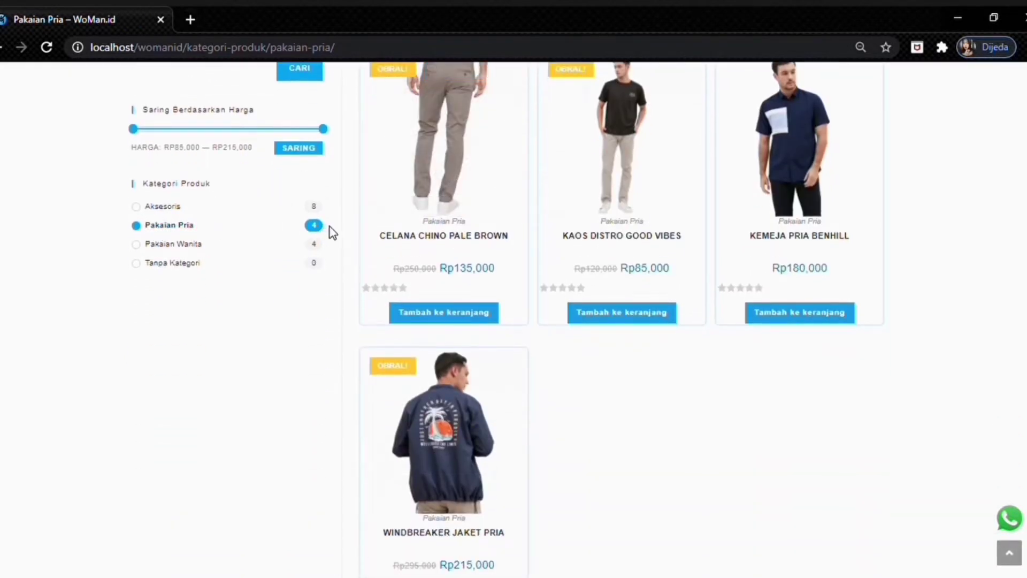
scroll(463, 203, "down", 1)
scroll(480, 227, "up", 5)
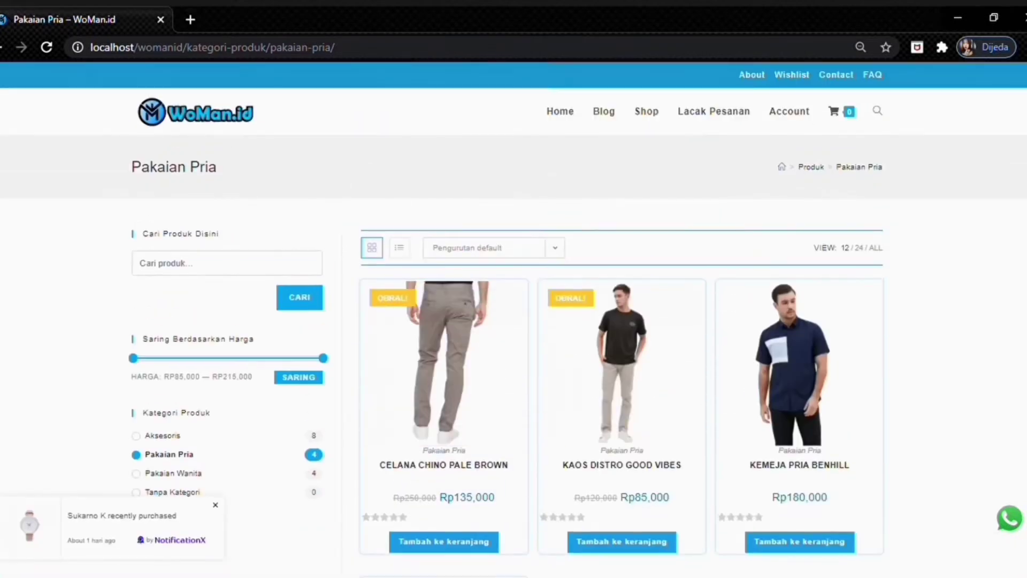
left_click(1, 48)
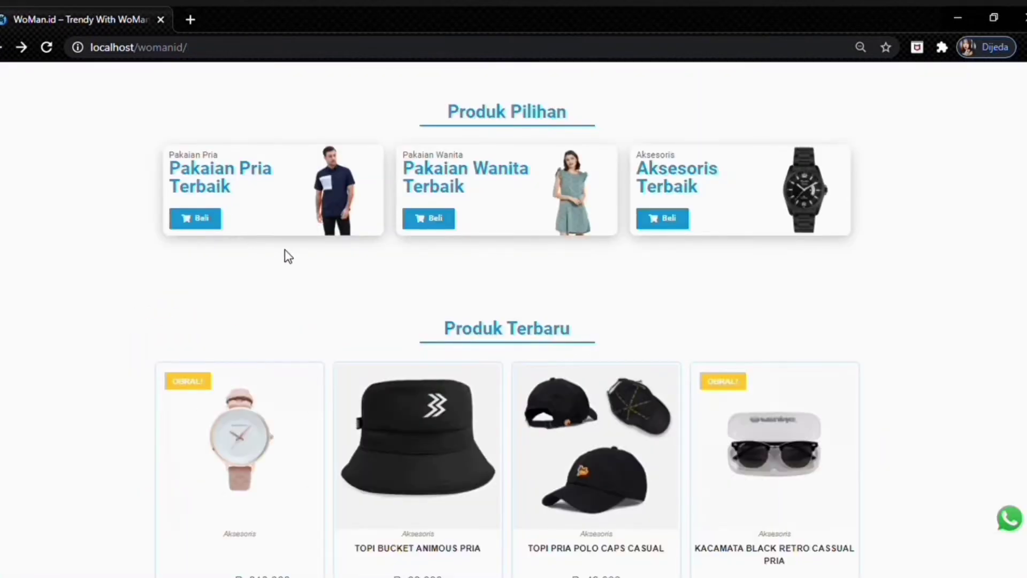
- Browse the Pakaian Wanita category, then go back to the home page
left_click(431, 220)
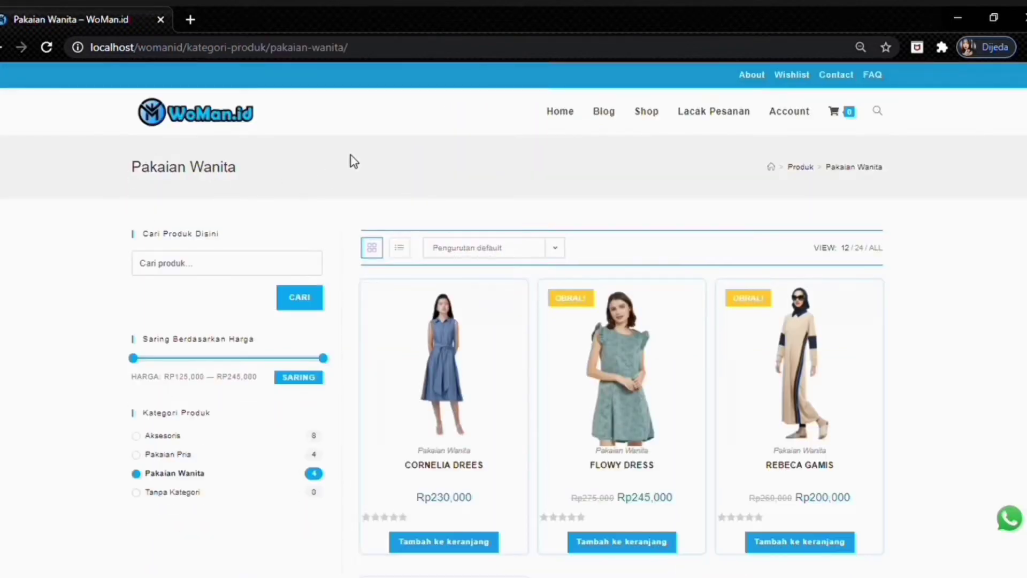
scroll(468, 201, "down", 4)
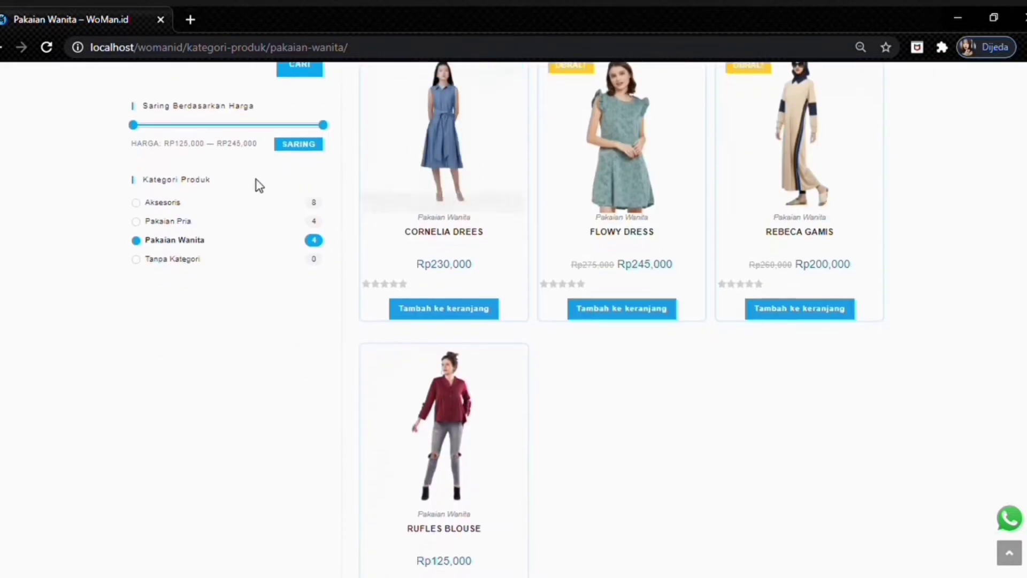
scroll(607, 278, "down", 2)
scroll(611, 280, "up", 6)
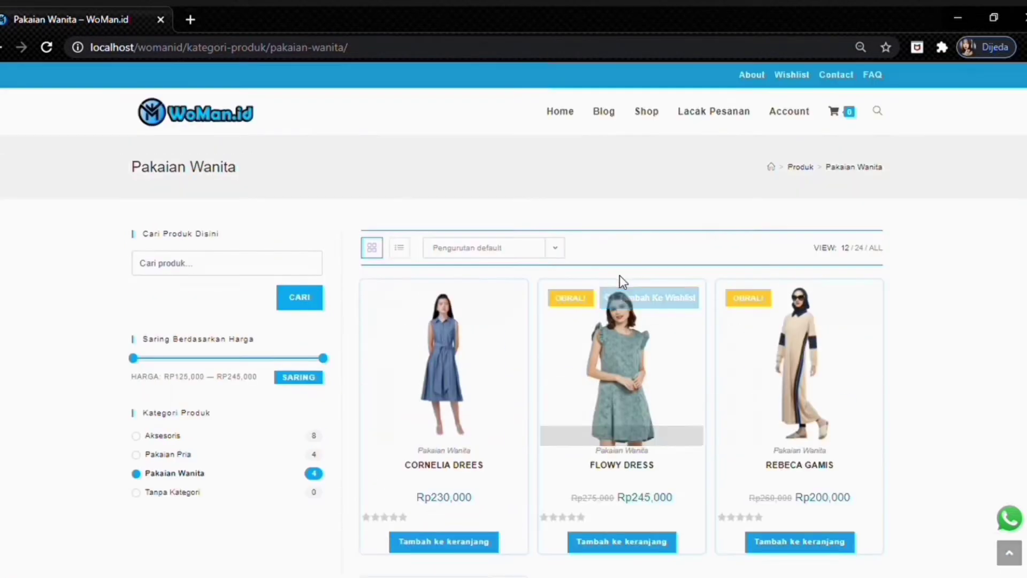
key("alt+Left")
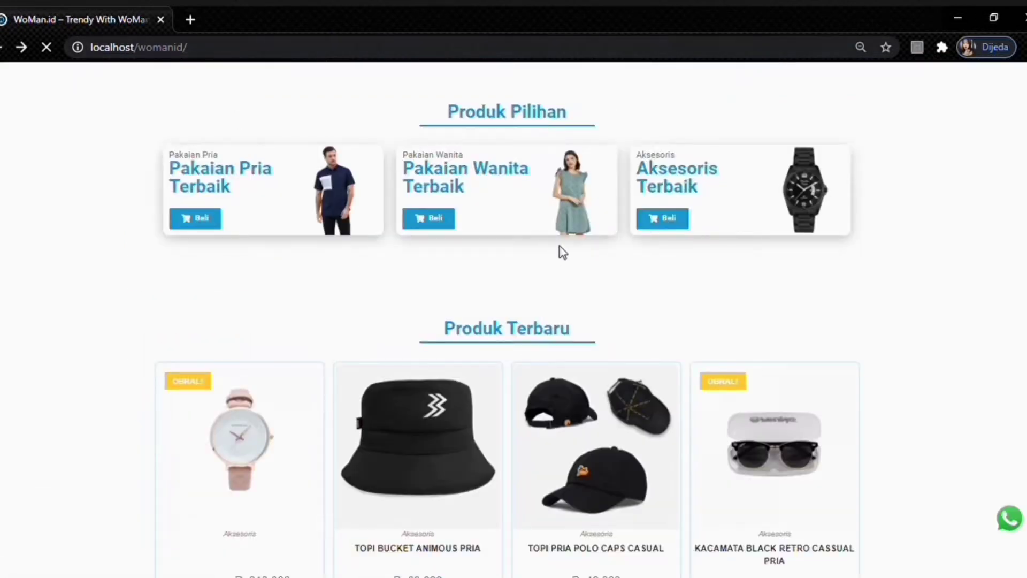
- Browse the Aksesoris category's 8 accessories, then return to the home page's Produk Terbaru
left_click(670, 225)
scroll(546, 201, "down", 2)
scroll(548, 201, "up", 2)
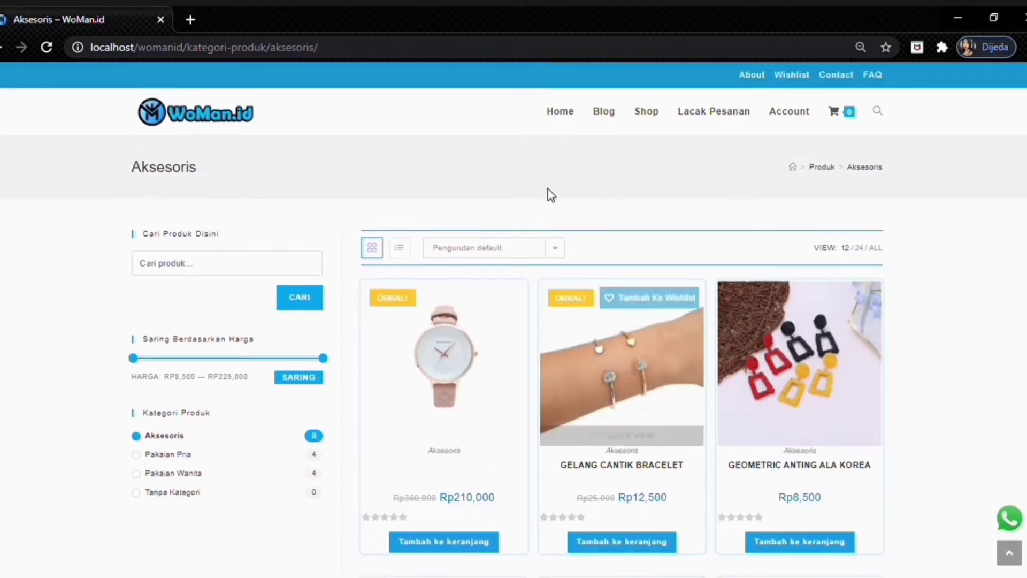
scroll(550, 357, "down", 15)
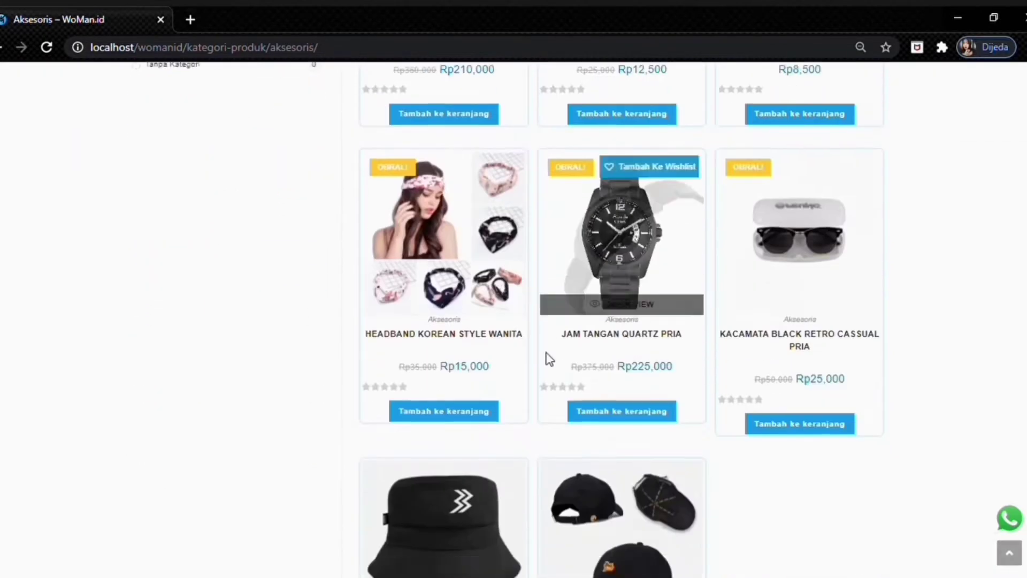
scroll(556, 356, "up", 15)
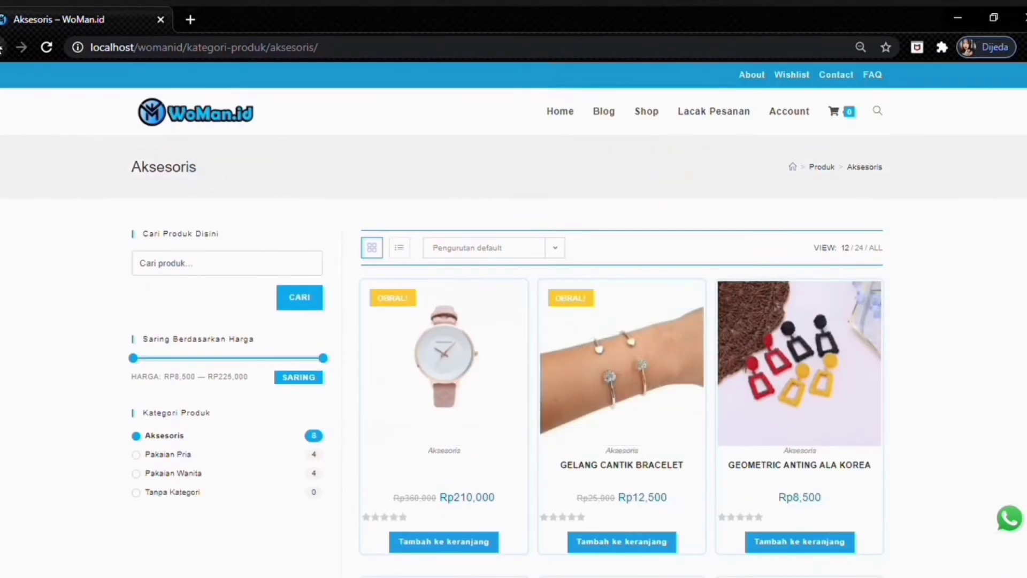
key("alt+Left")
scroll(504, 298, "down", 1)
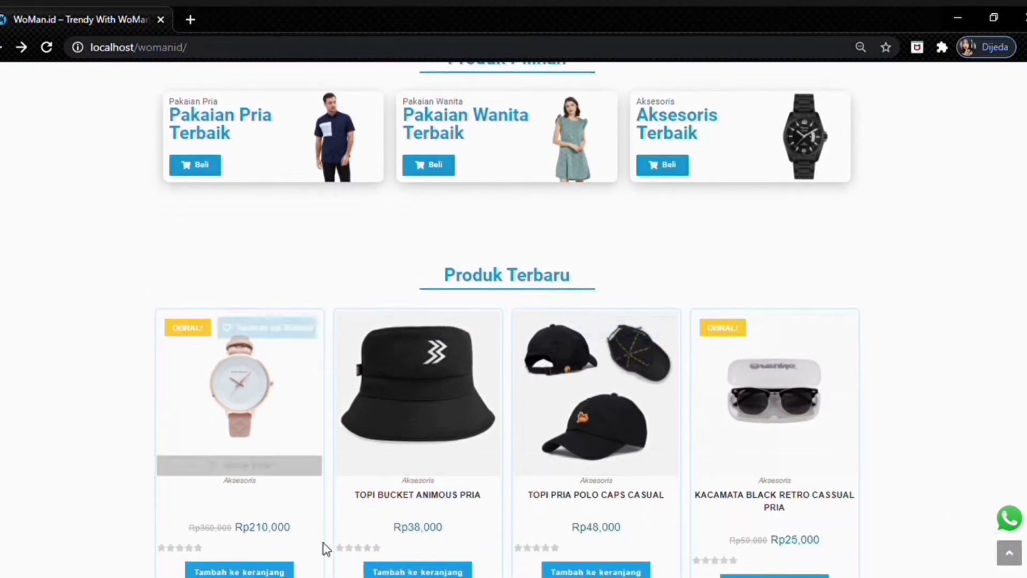
- Scroll the home page past Produk Favorit, Produk Terlaris and the service boxes to Blog & Berita
scroll(882, 458, "down", 8)
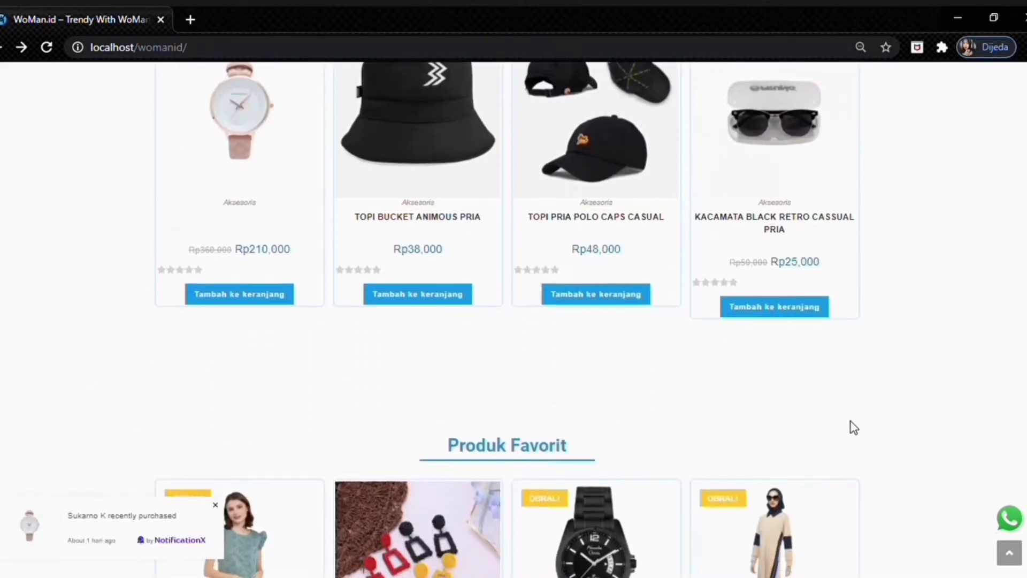
scroll(834, 399, "down", 2)
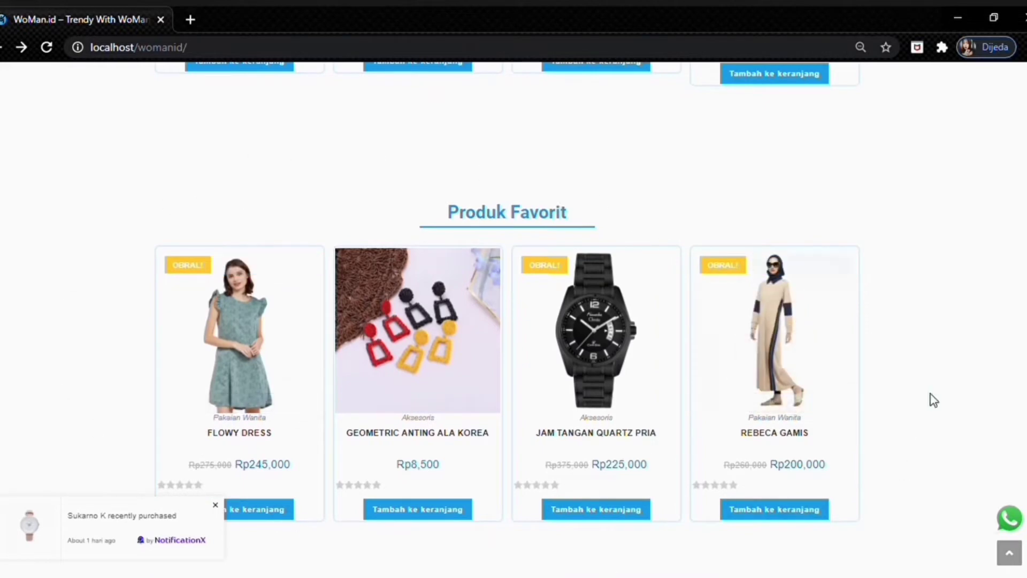
scroll(605, 442, "down", 7)
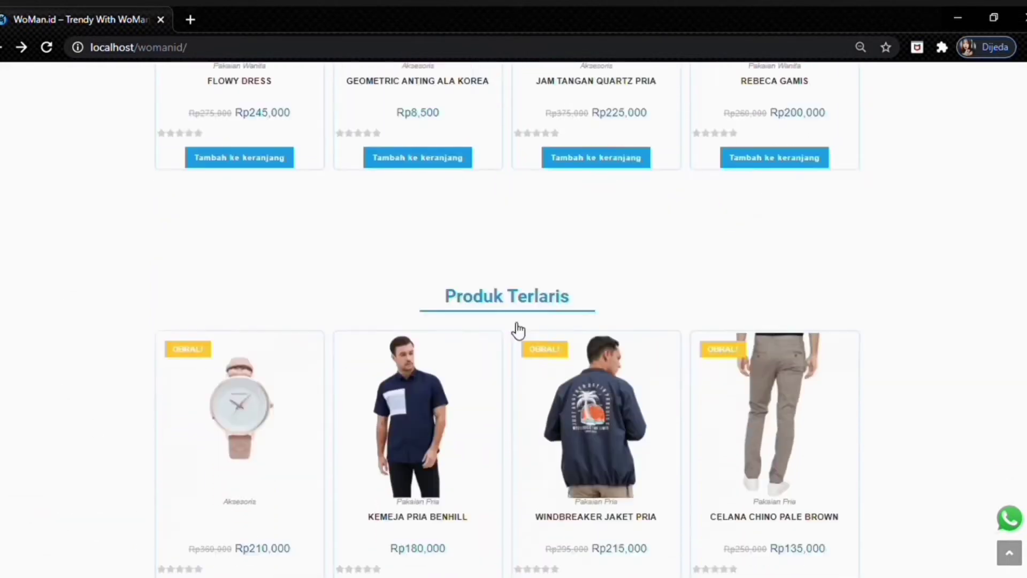
scroll(512, 234, "down", 8)
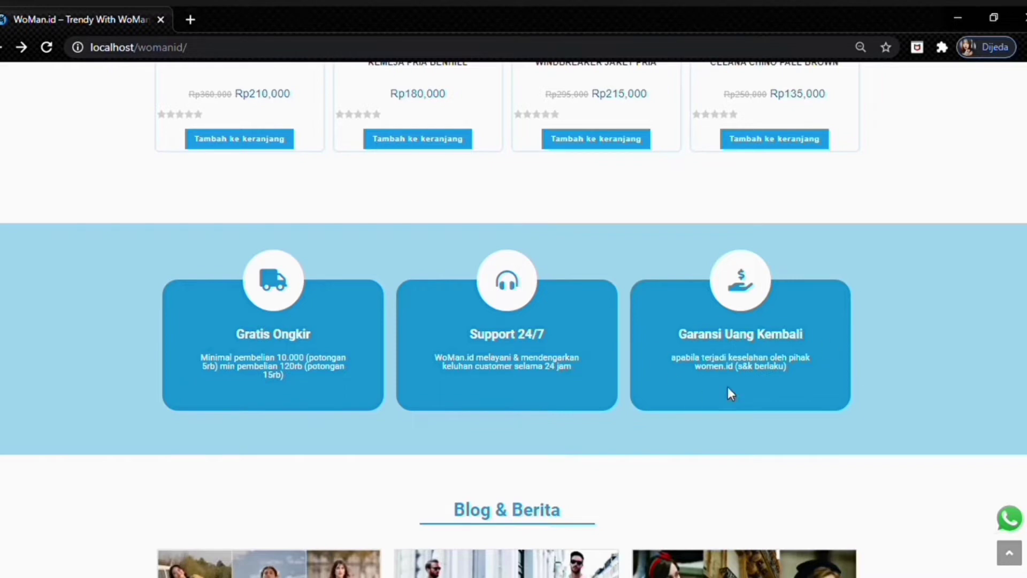
scroll(540, 357, "down", 4)
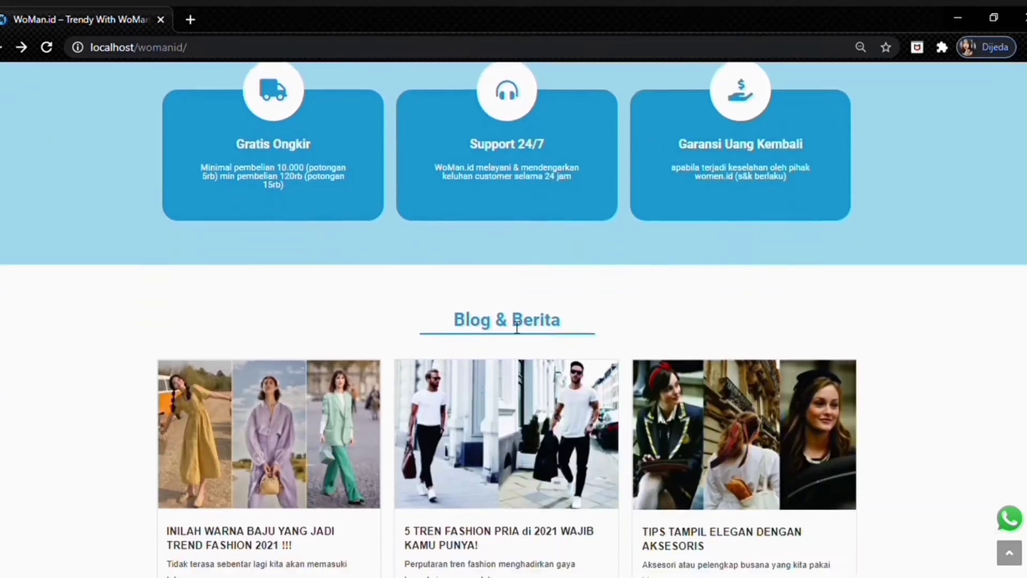
scroll(395, 281, "down", 2)
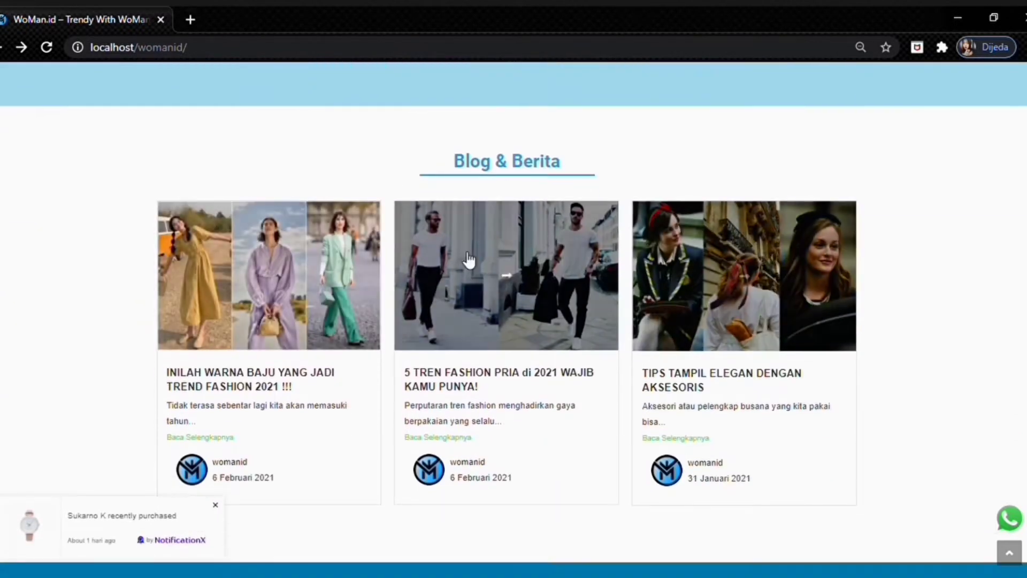
- Read the 'Inilah Warna Baju yang Jadi Trend Fashion 2021' article, then return to the home page footer
left_click(214, 439)
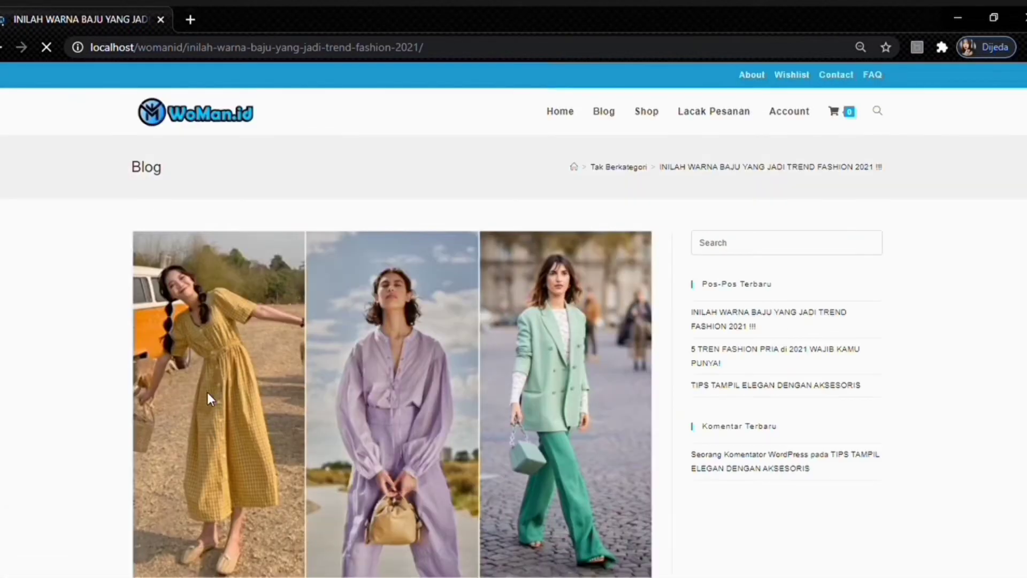
scroll(255, 262, "down", 15)
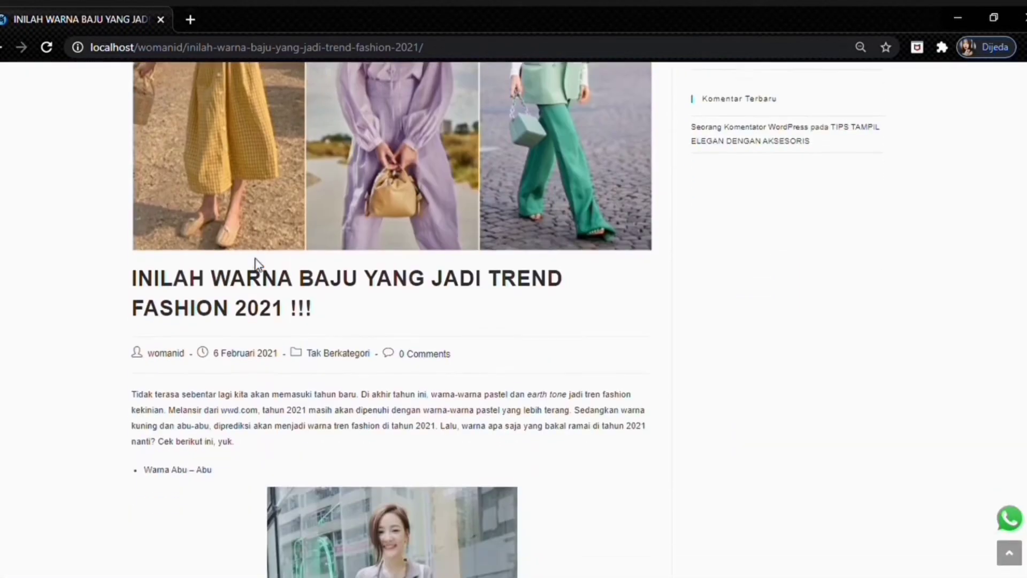
scroll(260, 264, "down", 2)
scroll(259, 264, "up", 15)
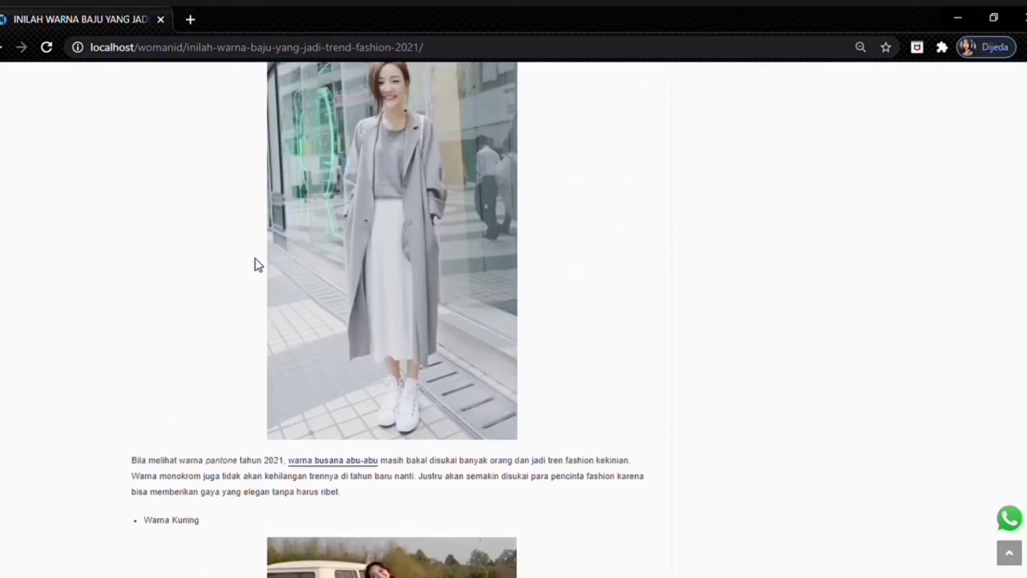
scroll(255, 258, "up", 6)
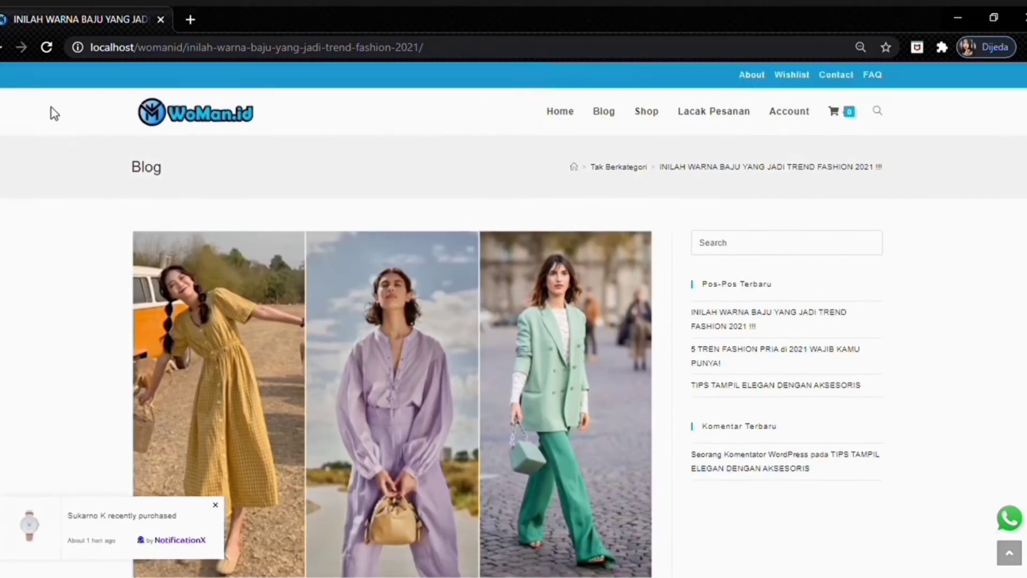
left_click(2, 48)
scroll(793, 470, "down", 3)
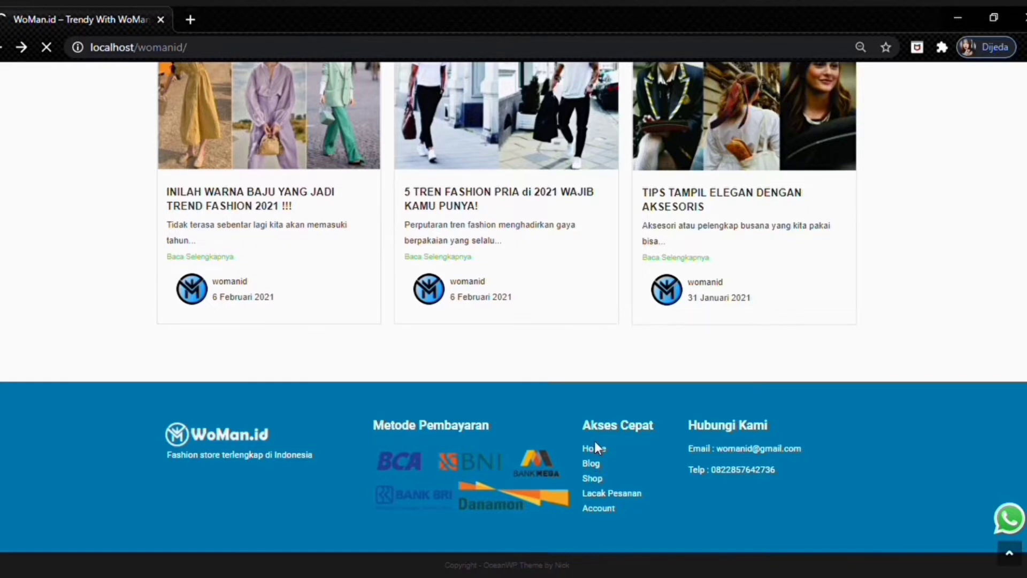
- Bring the home page back to its welcome banner and open the store's WhatsApp chat
left_click(595, 444)
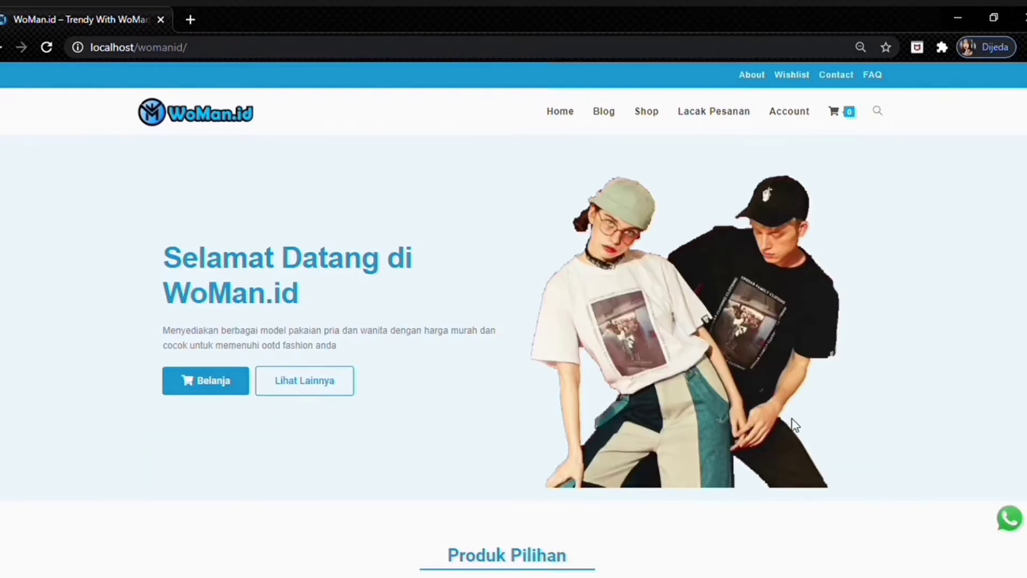
scroll(581, 322, "down", 12)
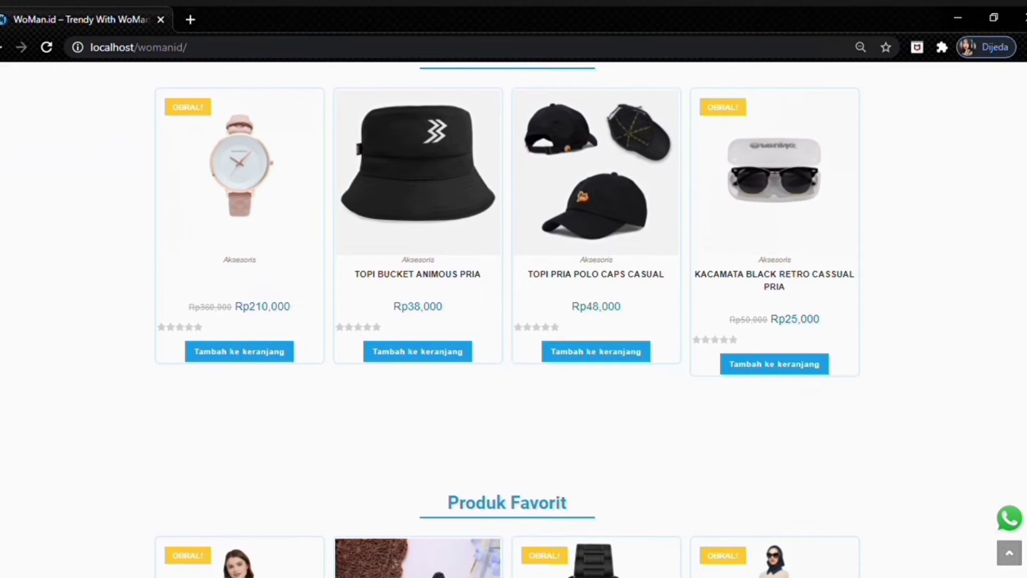
left_click(1009, 553)
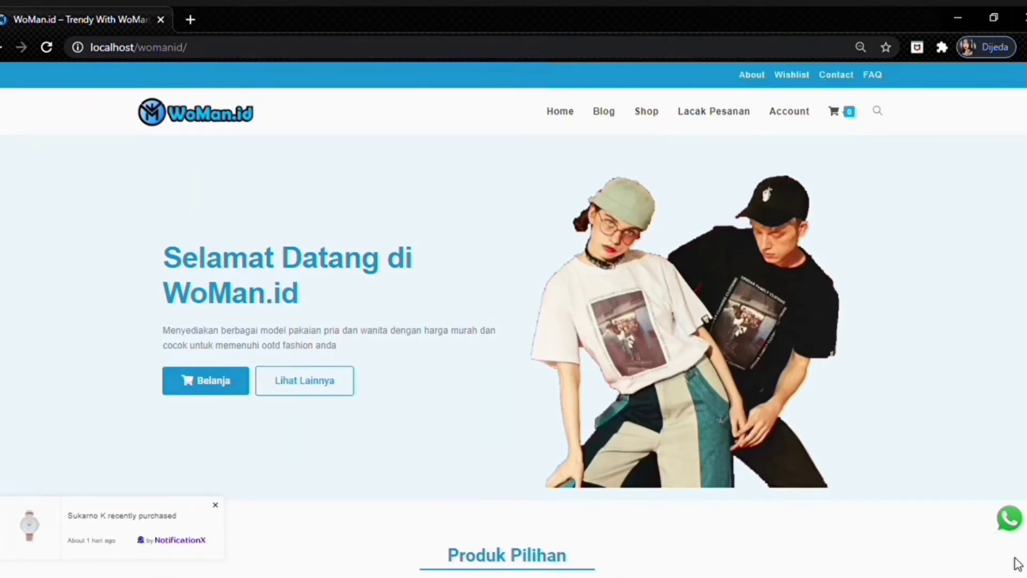
left_click(1015, 528)
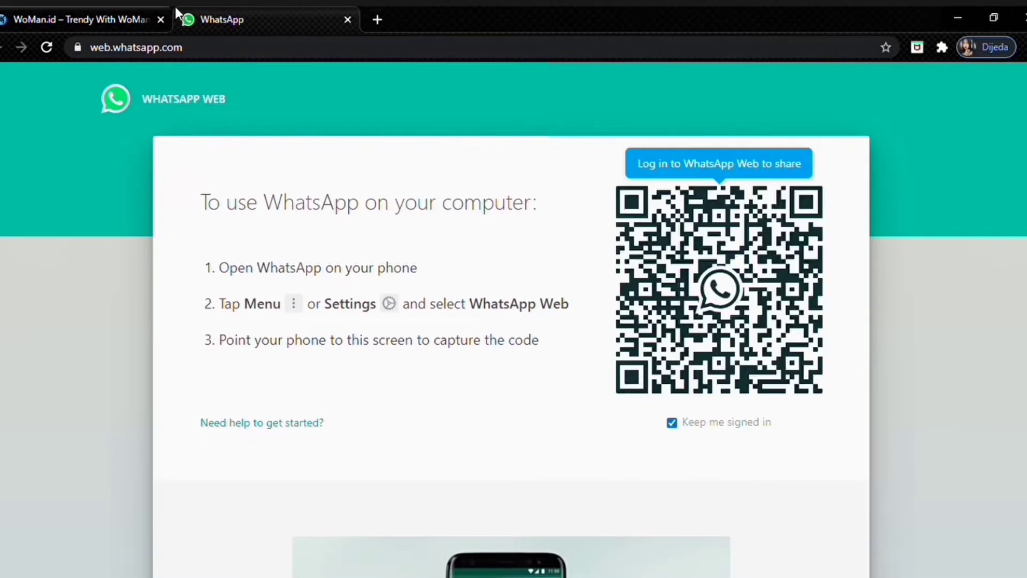
- Switch from the WhatsApp Web QR login tab back to the WoMan.id store tab
left_click(71, 16)
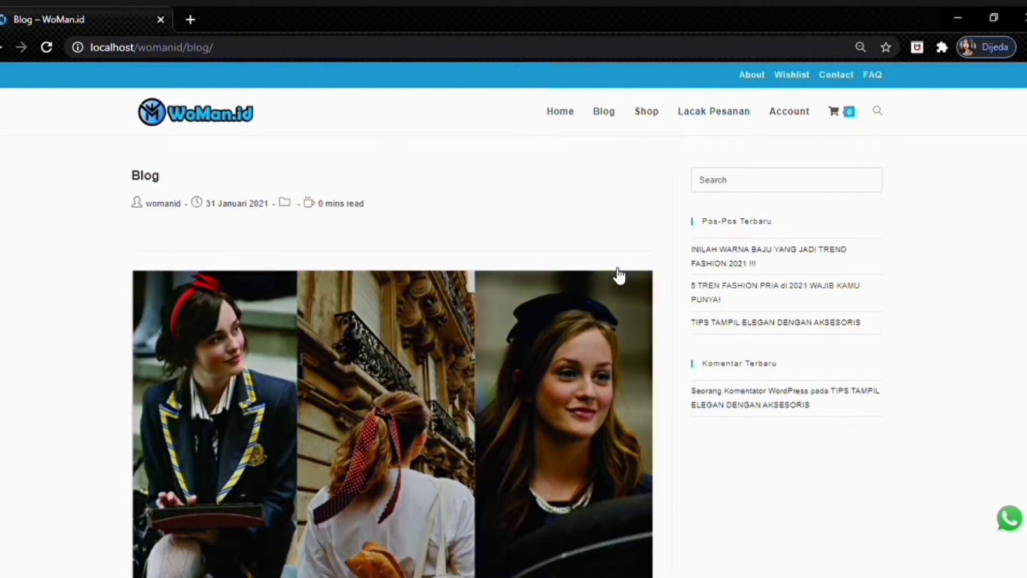
- Read through the recent blog posts, including the 2021 trending clothing colours article
left_click(718, 260)
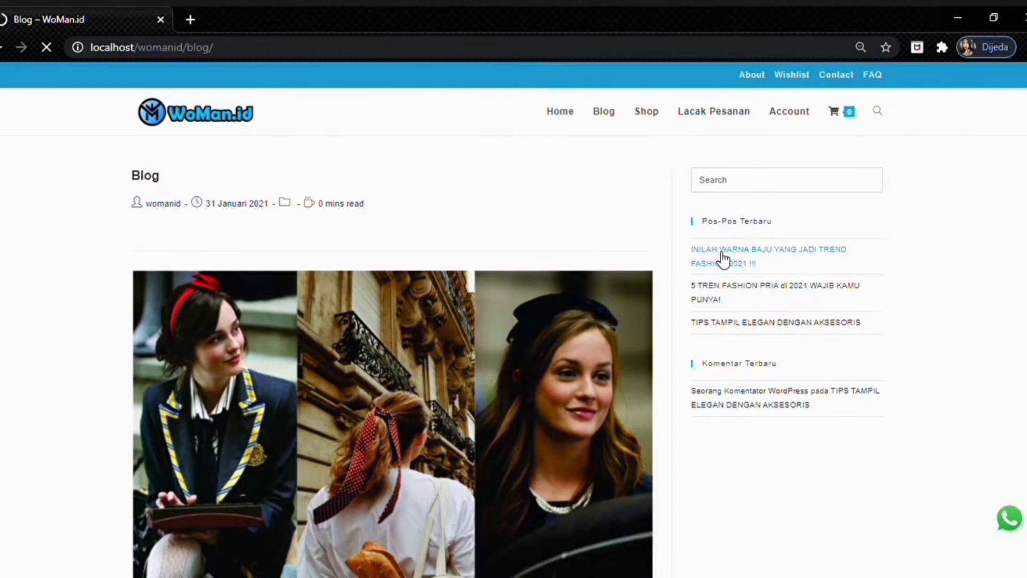
scroll(614, 202, "down", 8)
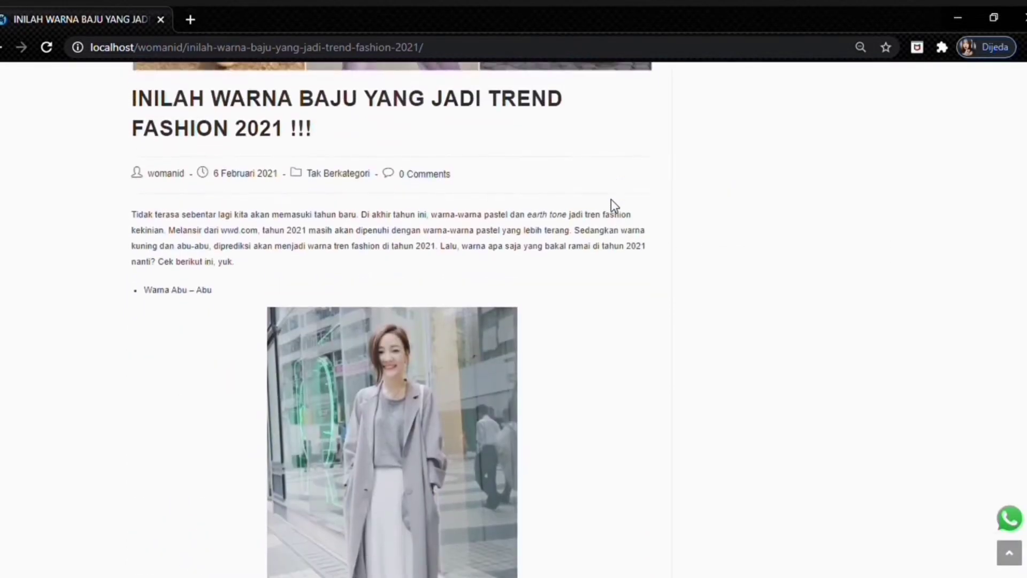
scroll(611, 200, "down", 20)
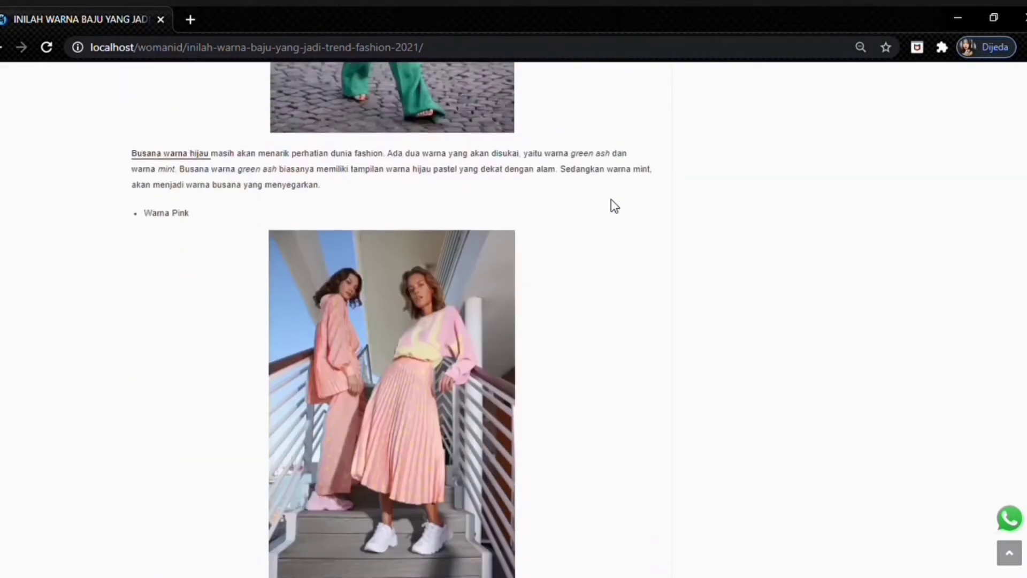
scroll(611, 199, "down", 15)
left_click(997, 560)
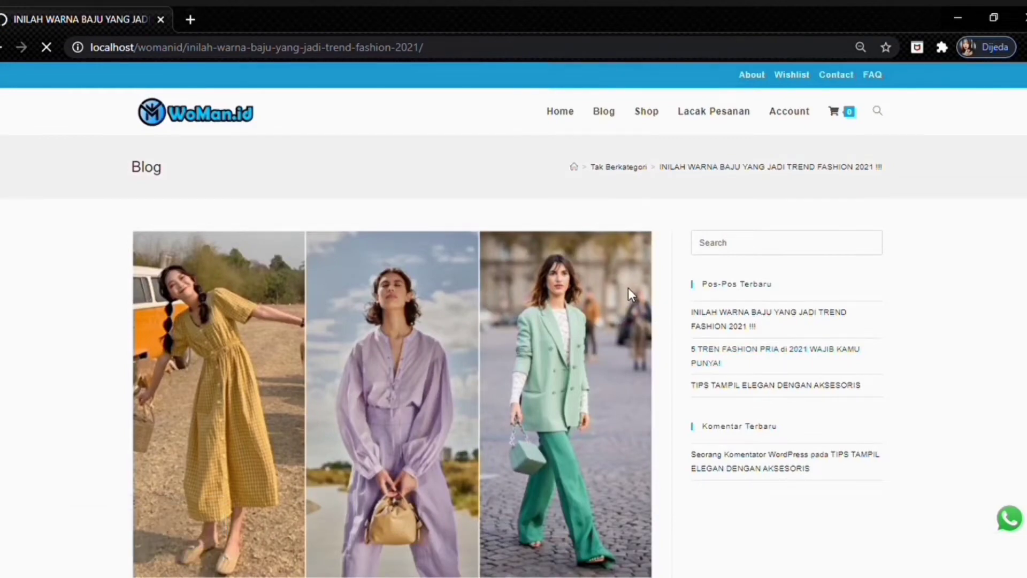
scroll(599, 255, "down", 8)
scroll(599, 255, "down", 20)
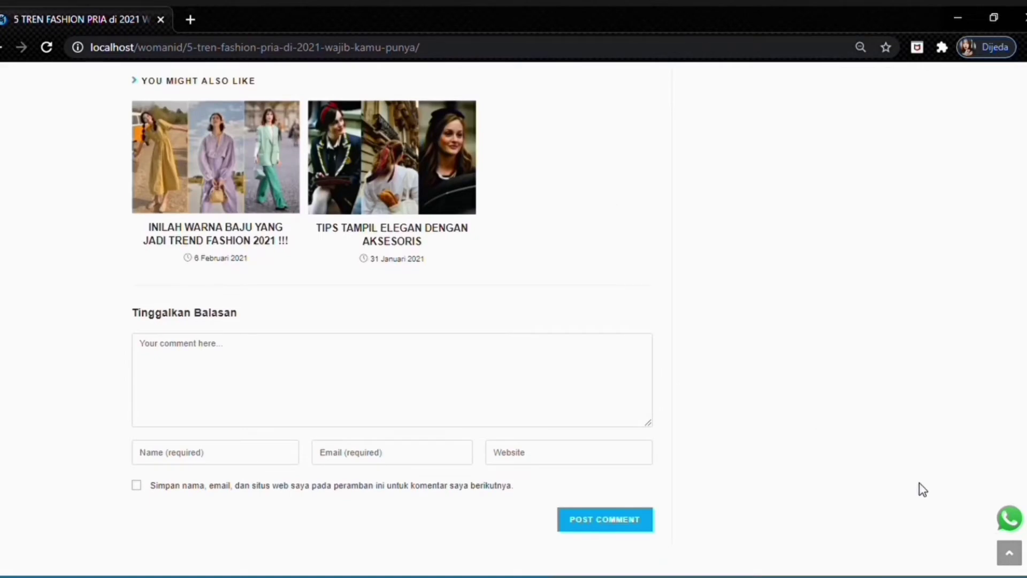
left_click(1006, 552)
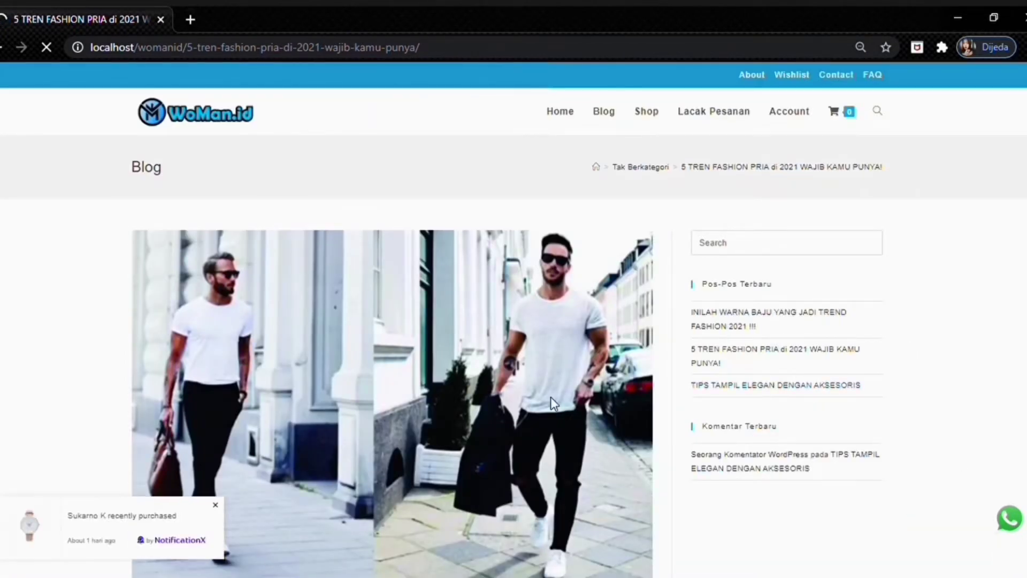
- Scroll the Blog page, then open the shop's product listing from the main menu
scroll(508, 265, "down", 20)
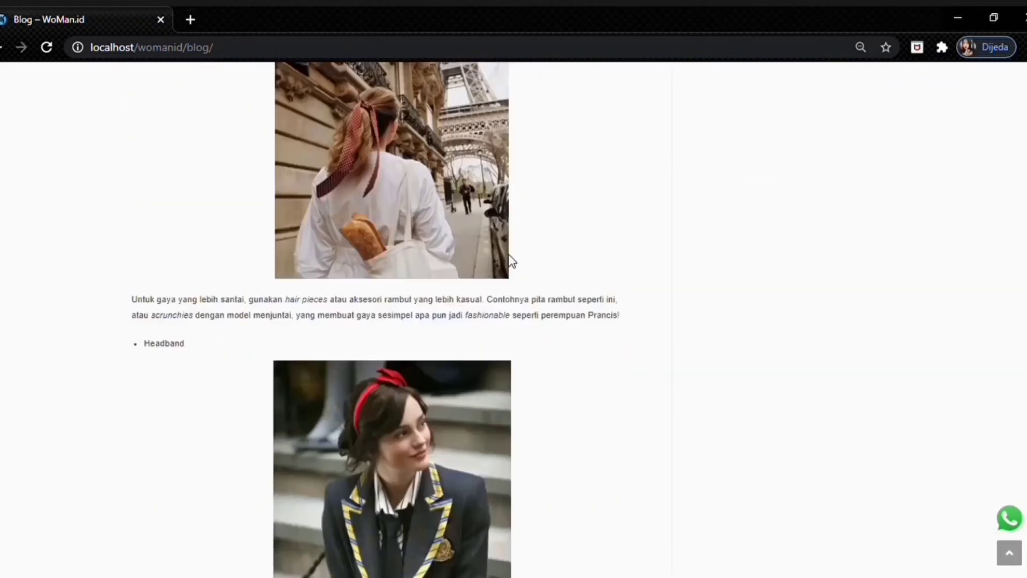
scroll(920, 488, "up", 20)
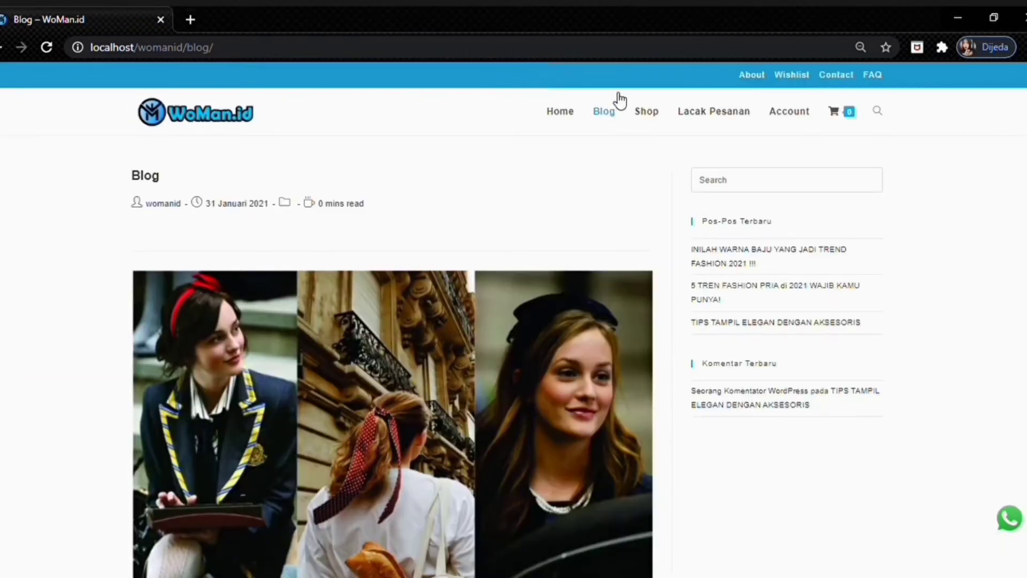
left_click(651, 119)
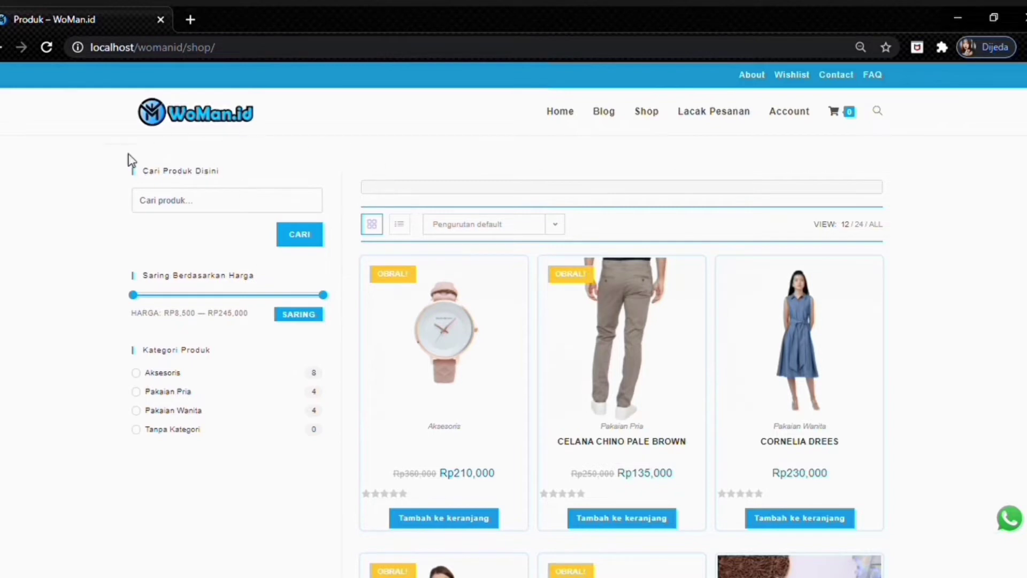
- Search the shop for 'gamis', view REBECA GAMIS (Rp200,000, stock 10), then return to the shop
left_click(190, 200)
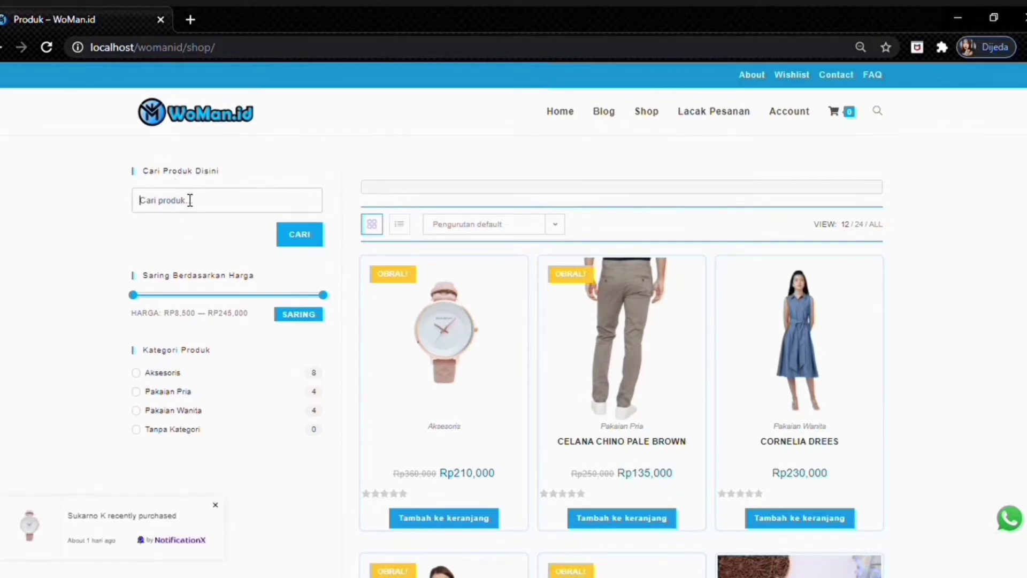
type("gamis")
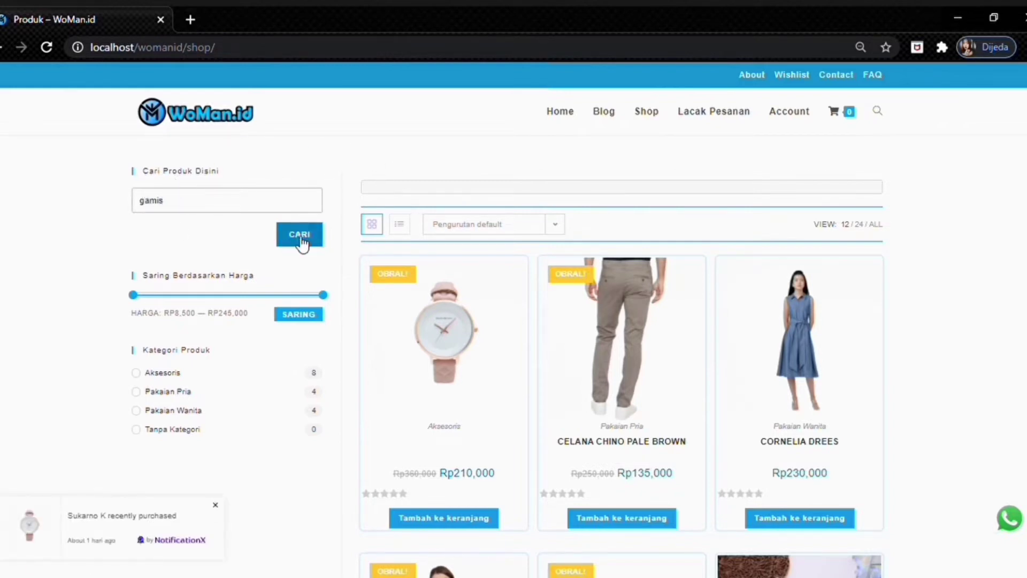
left_click(303, 239)
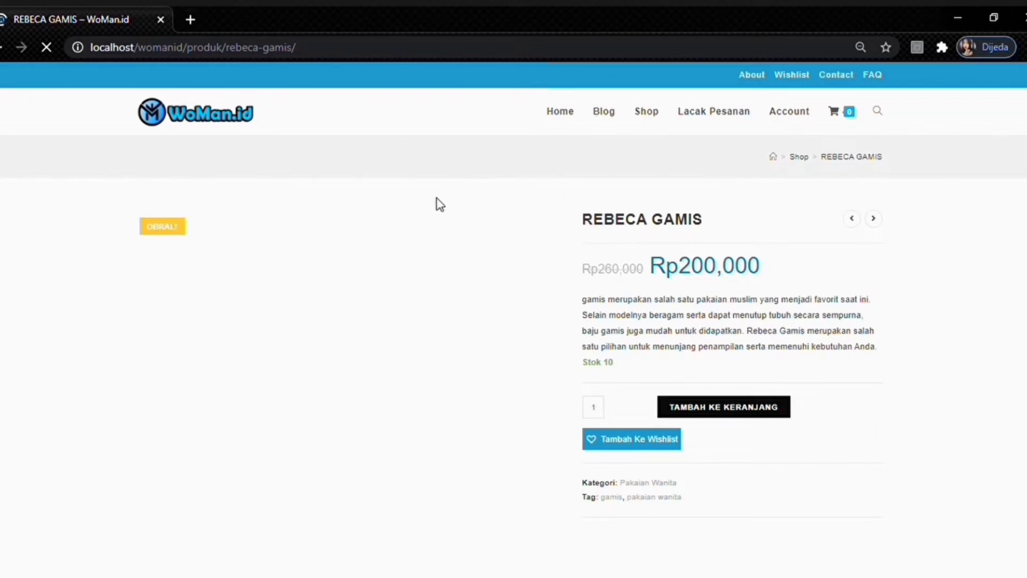
scroll(510, 267, "down", 3)
scroll(510, 267, "up", 3)
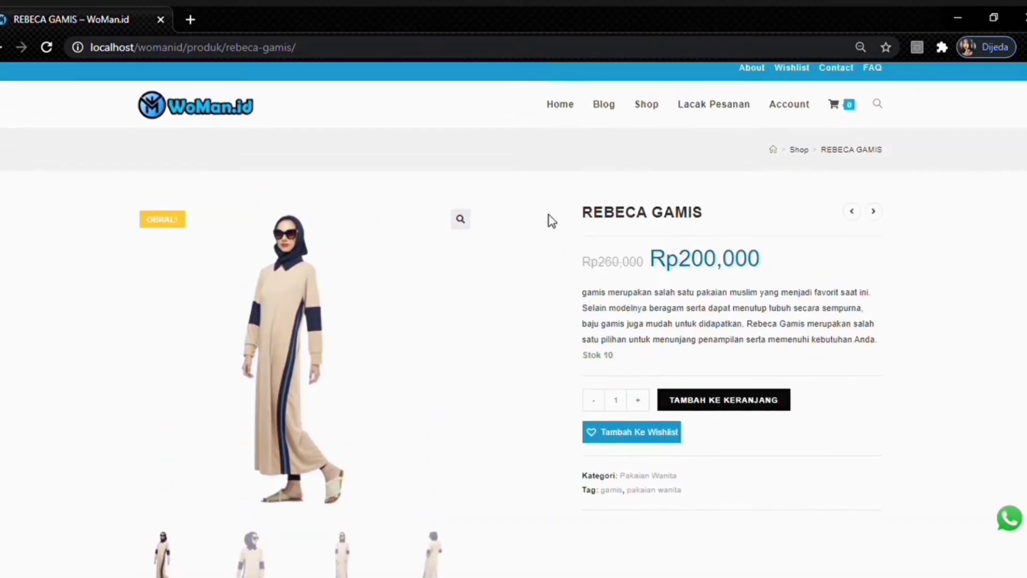
left_click(652, 110)
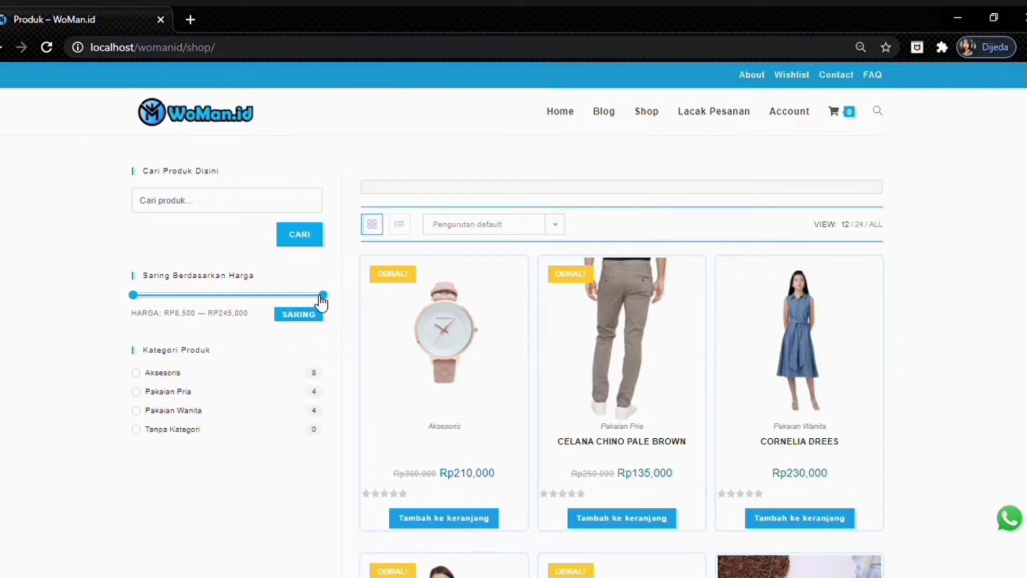
- Filter the shop to prices Rp8,500–Rp166,740 and scroll through the matching products
left_click_drag(321, 297, 261, 314)
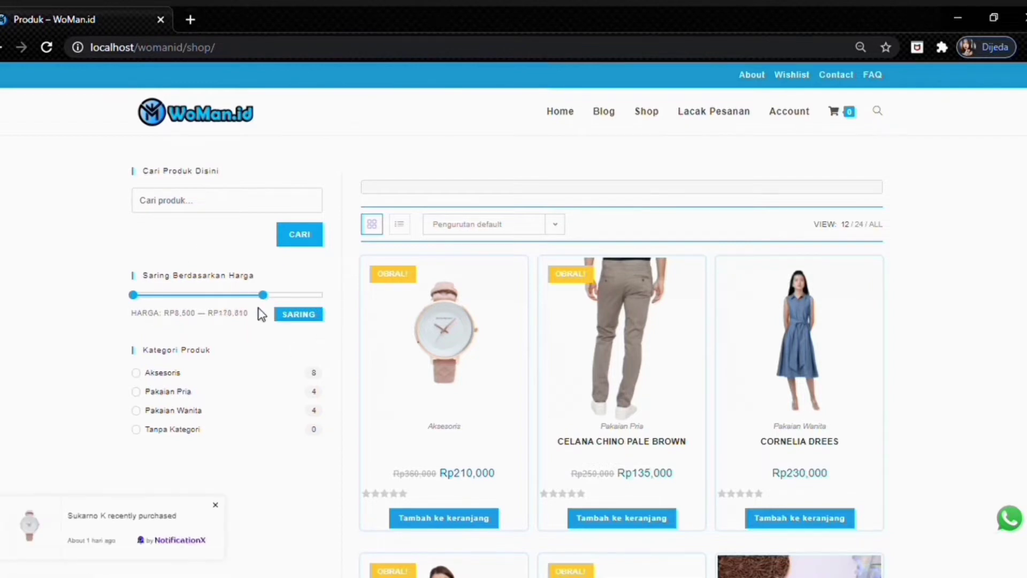
left_click(303, 319)
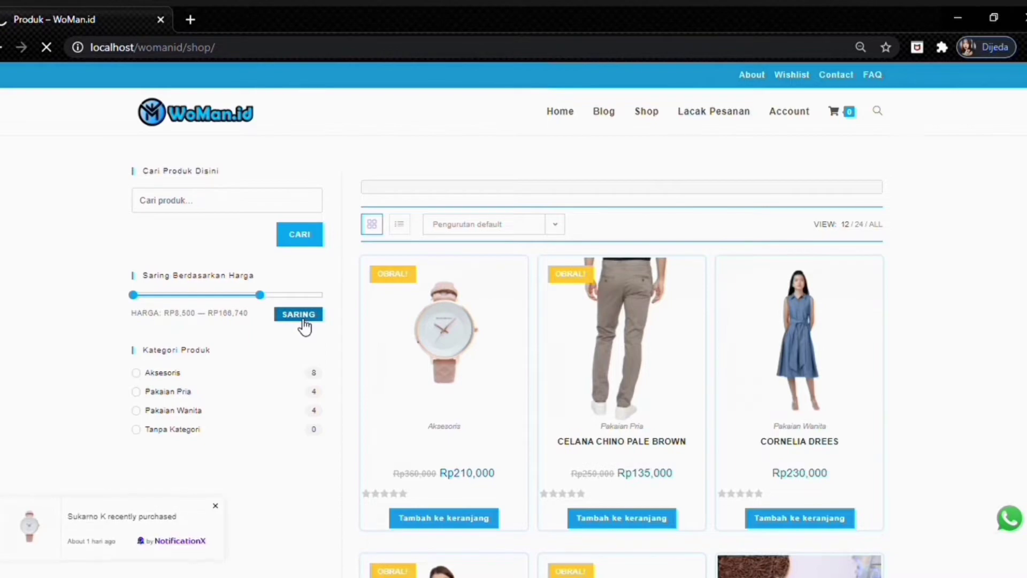
scroll(509, 230, "down", 14)
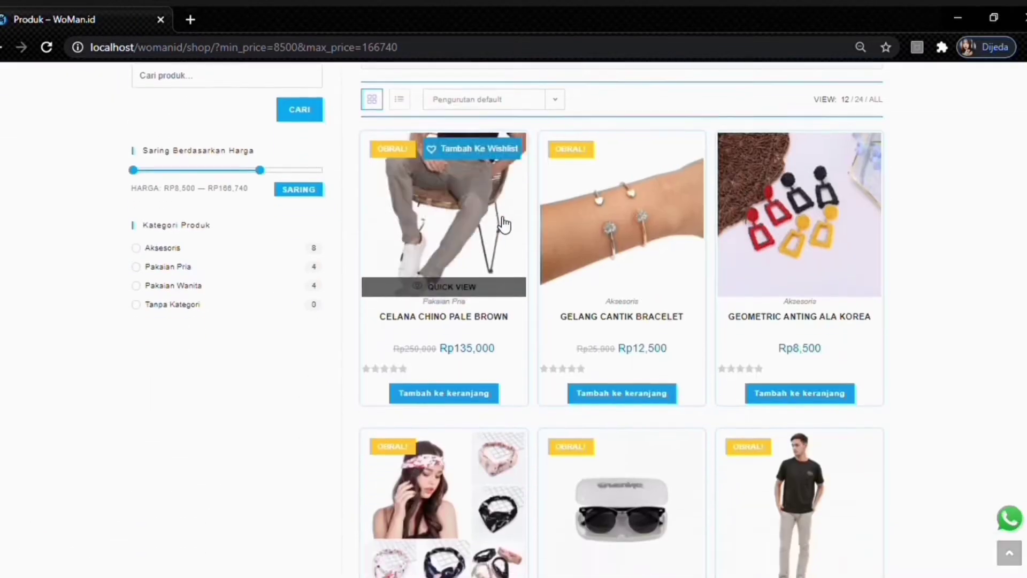
scroll(509, 230, "up", 10)
scroll(508, 230, "up", 4)
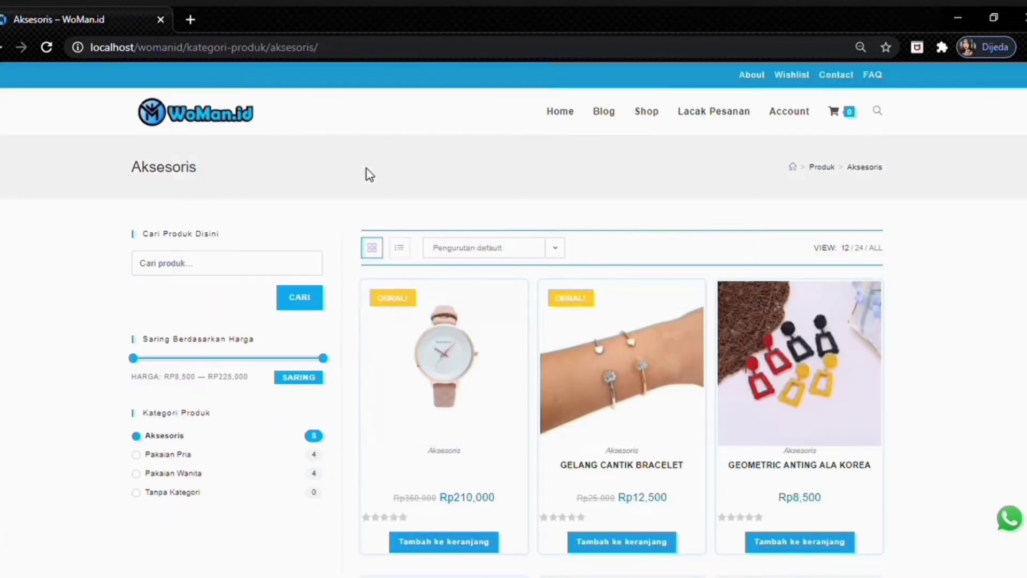
- Filter the shop grid to the Pakaian Wanita category and browse its 4 items
scroll(637, 294, "down", 9)
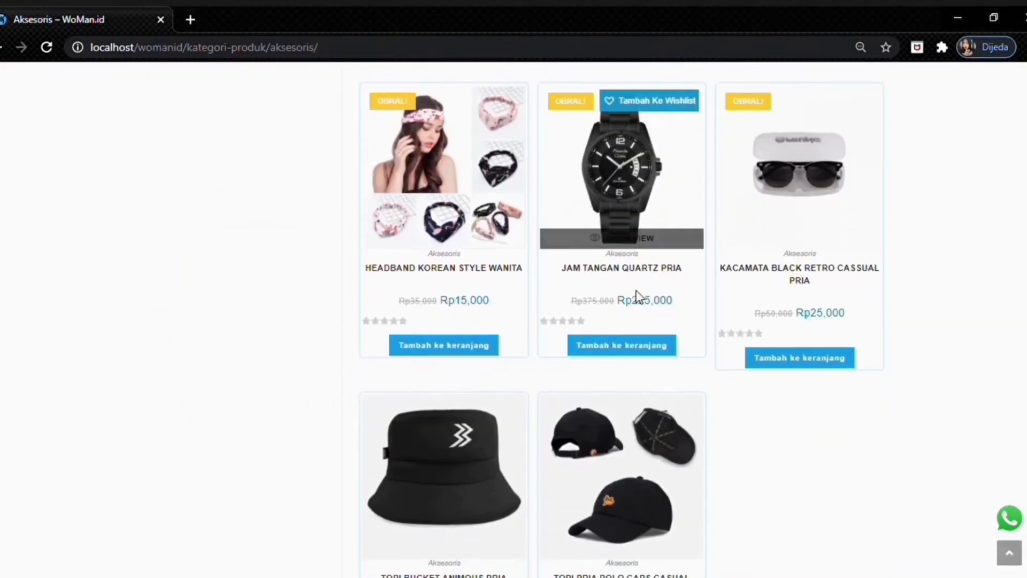
scroll(642, 305, "up", 8)
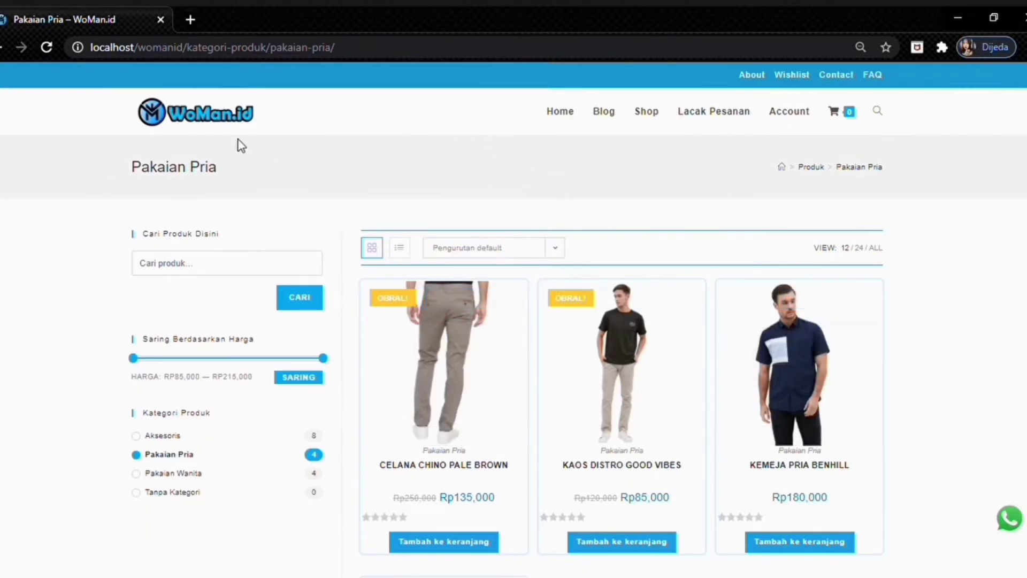
left_click(199, 473)
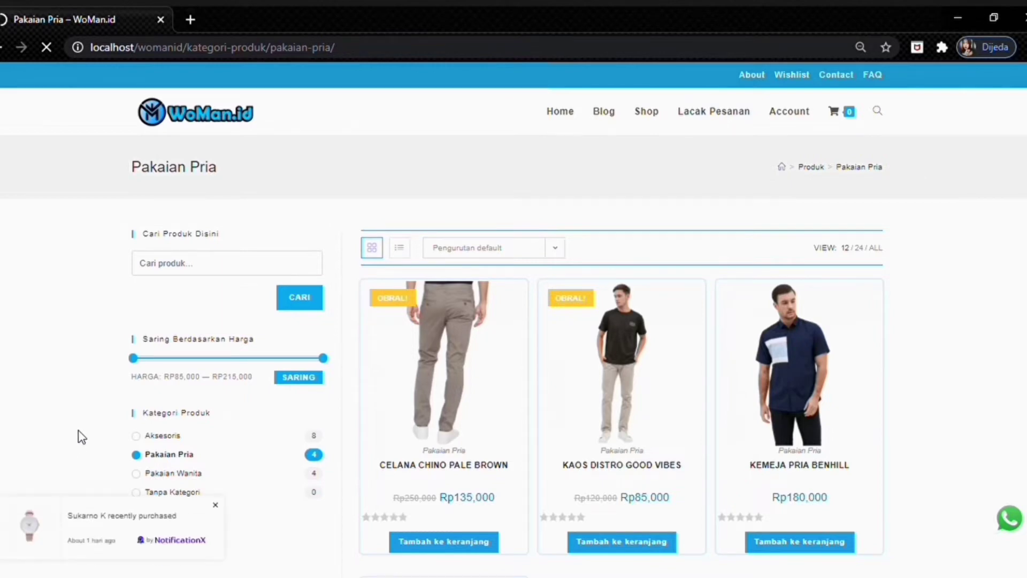
scroll(483, 219, "down", 3)
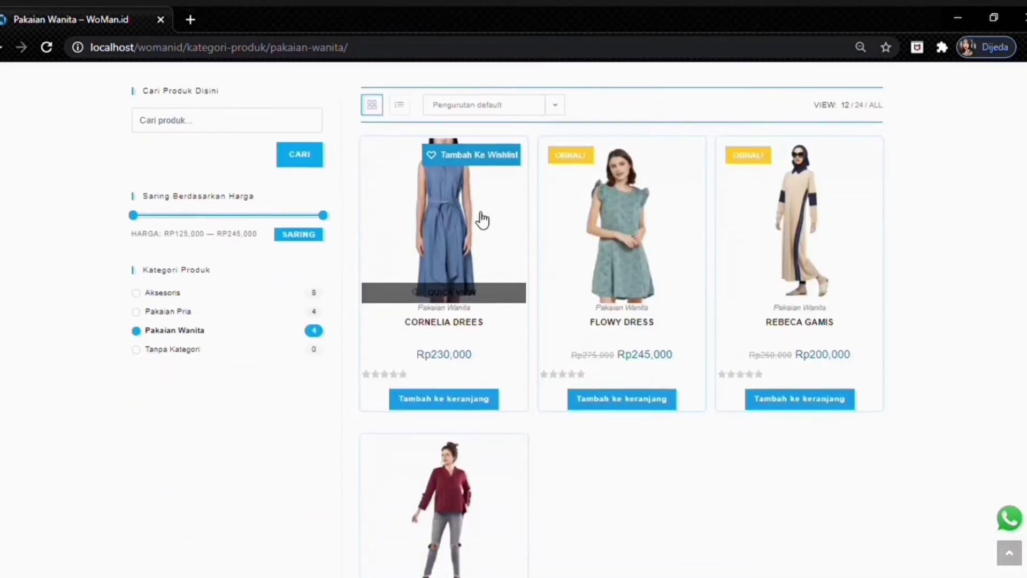
scroll(564, 361, "down", 1)
scroll(560, 401, "up", 3)
scroll(594, 481, "down", 3)
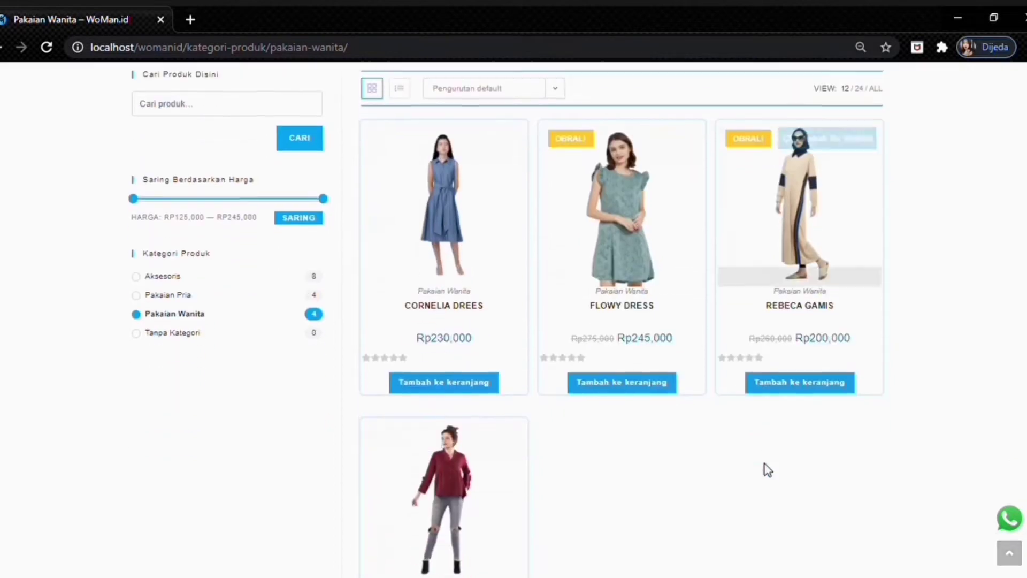
scroll(491, 241, "up", 3)
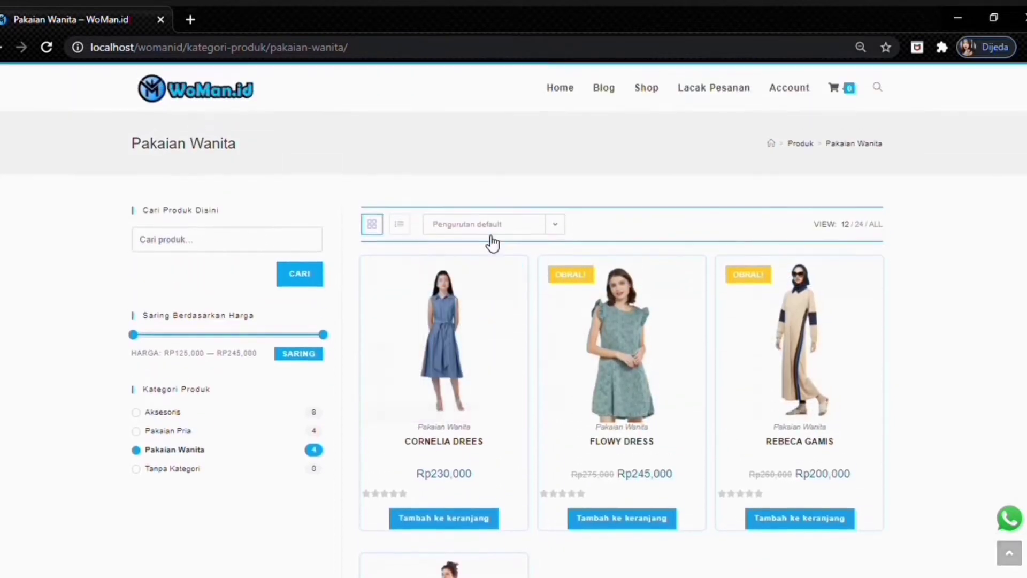
- Switch the product listing to detailed list view, then back to grid view
mouse_move(447, 414)
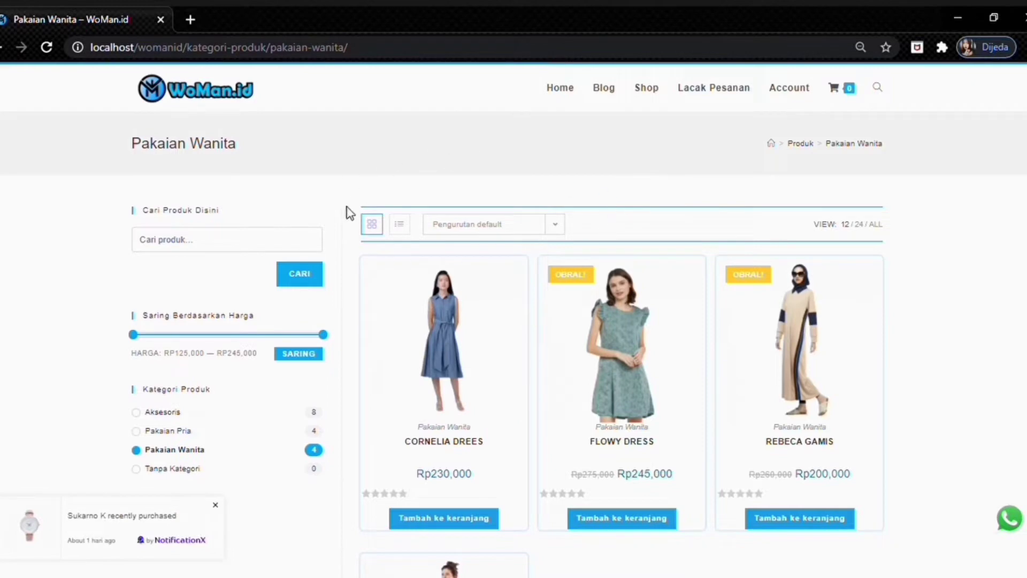
left_click(415, 231)
scroll(446, 290, "down", 5)
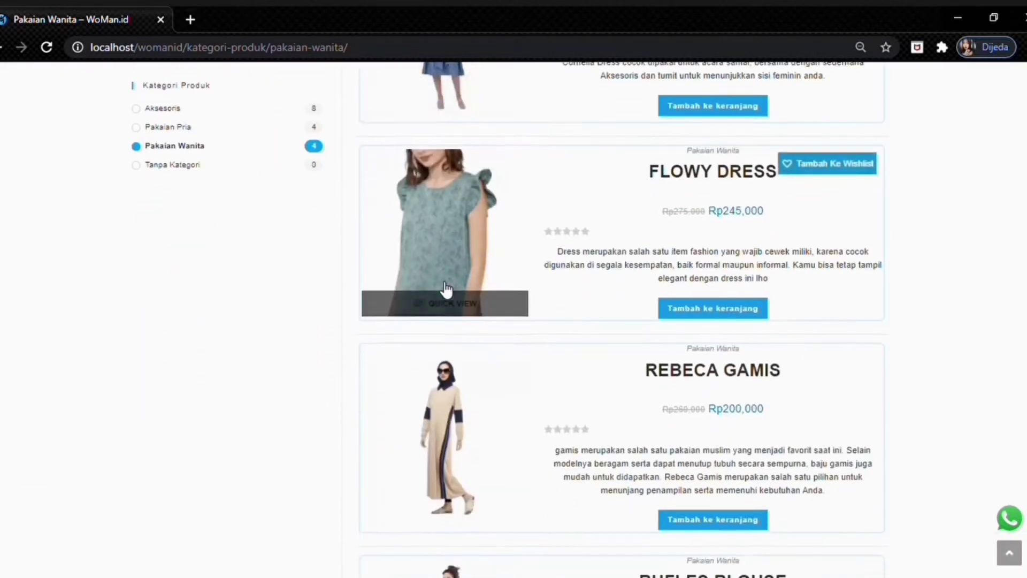
scroll(446, 290, "down", 6)
scroll(454, 291, "up", 10)
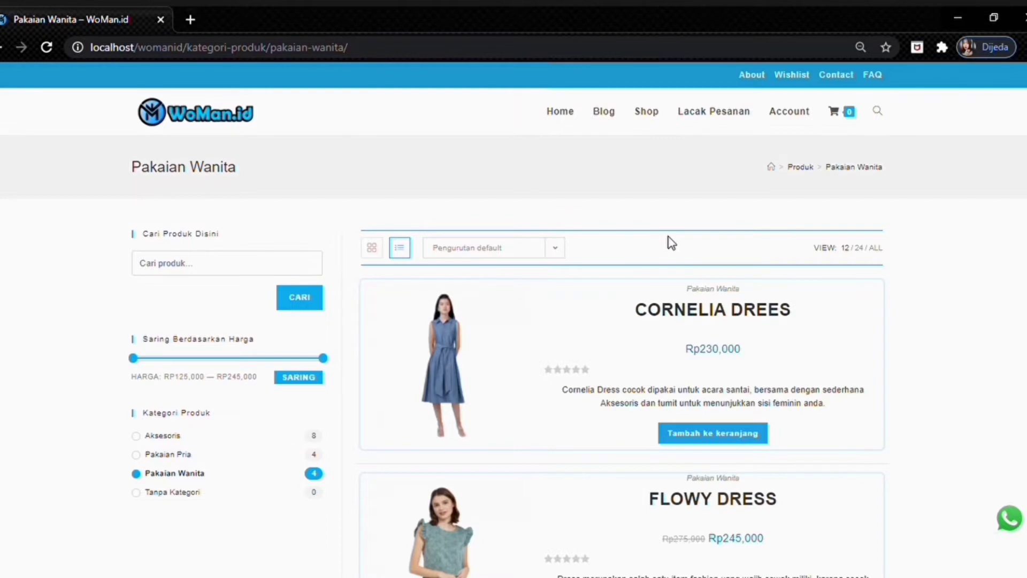
left_click(373, 248)
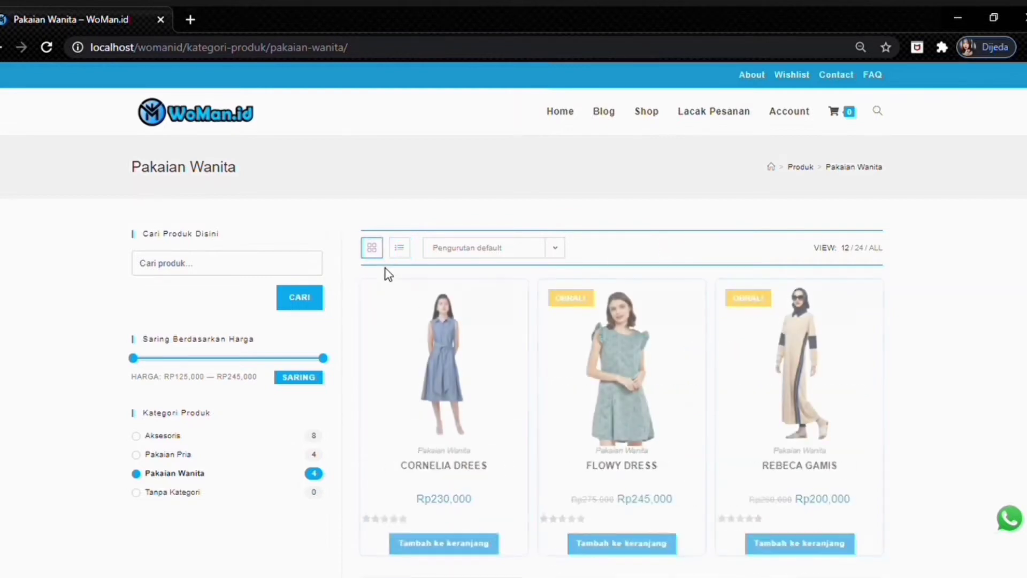
scroll(460, 292, "down", 3)
scroll(471, 298, "up", 1)
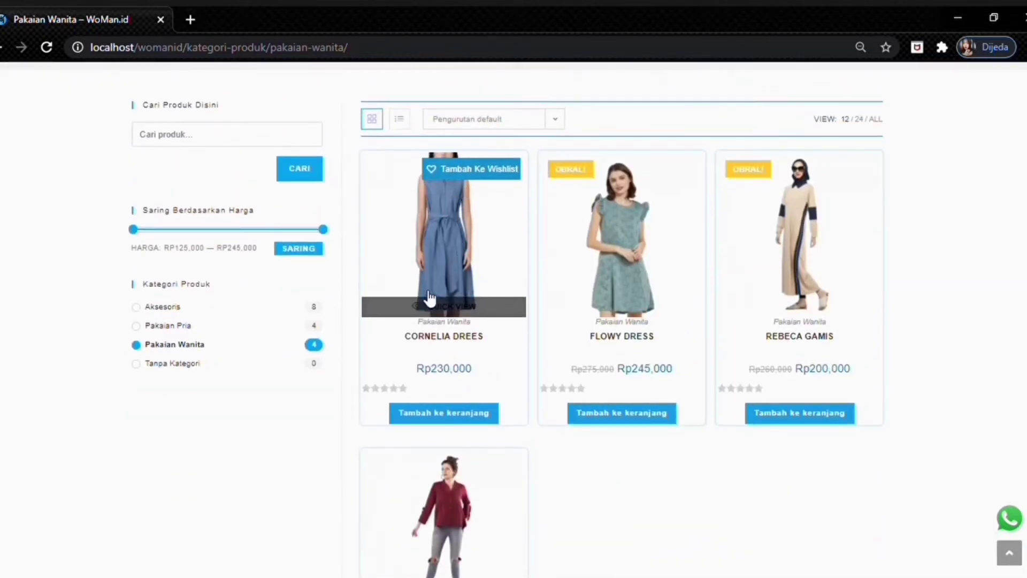
left_click(434, 308)
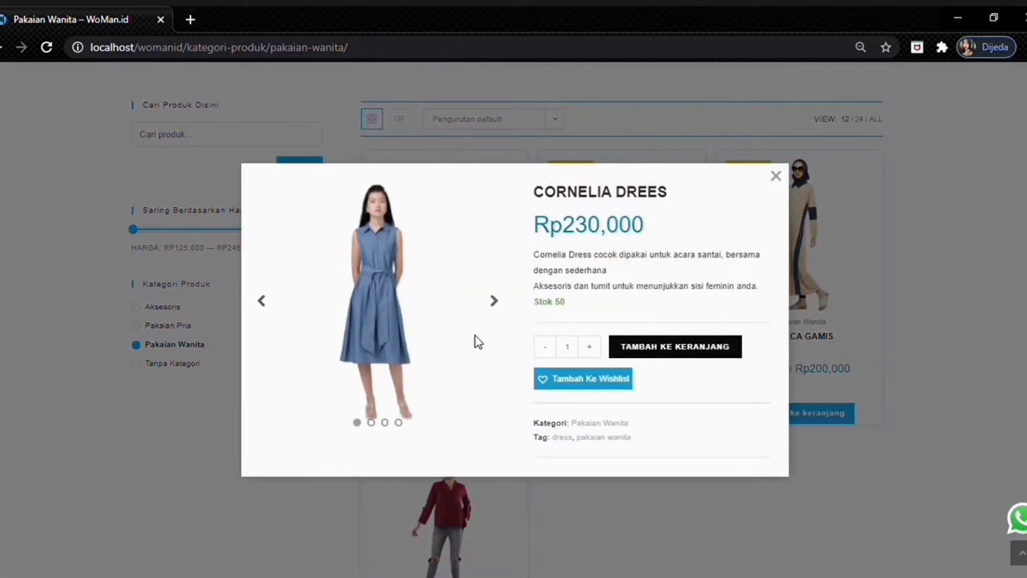
left_click(494, 303)
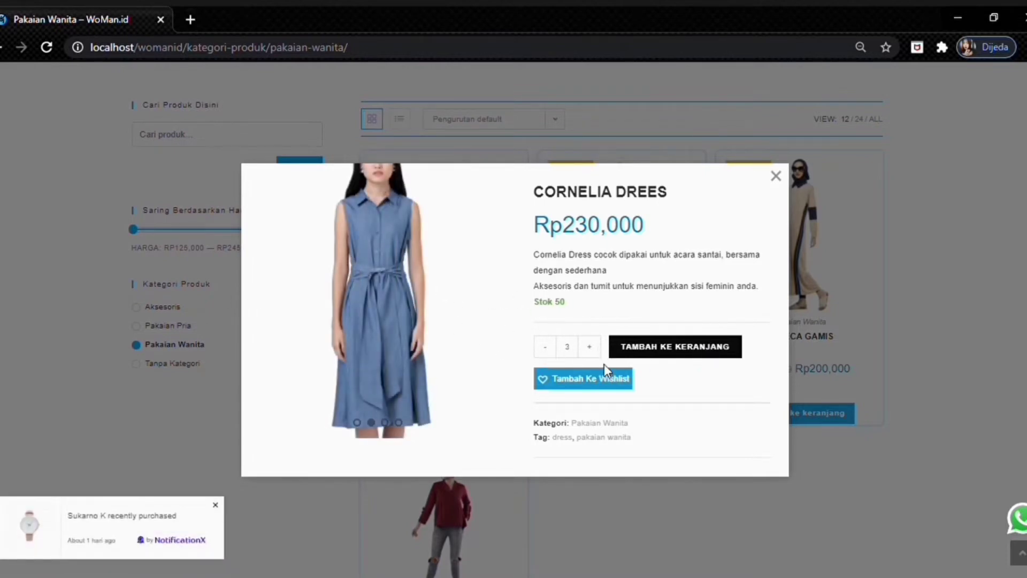
left_click(776, 179)
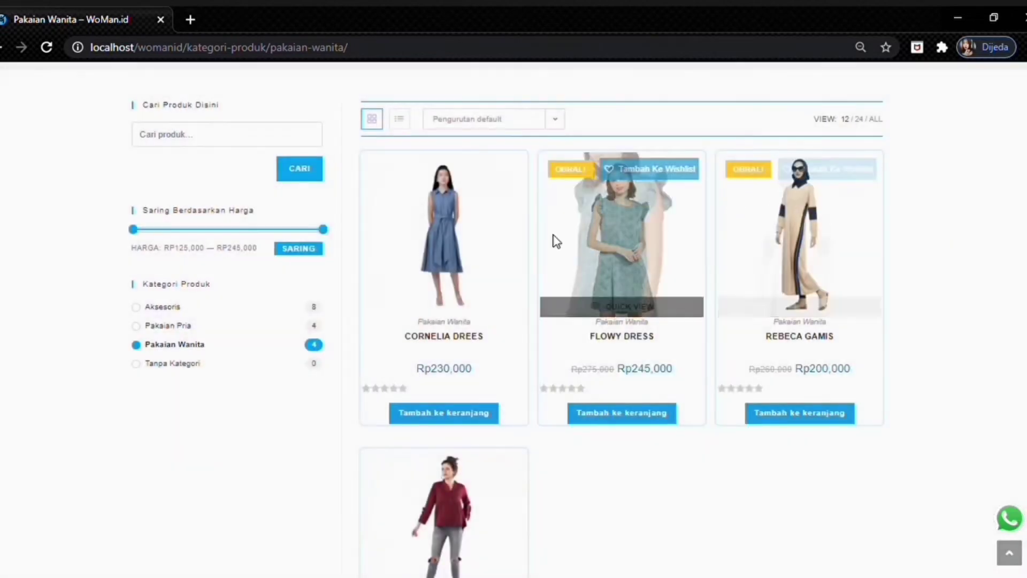
- Open the Cornelia Drees product page and view its photo enlarged full screen
left_click(455, 343)
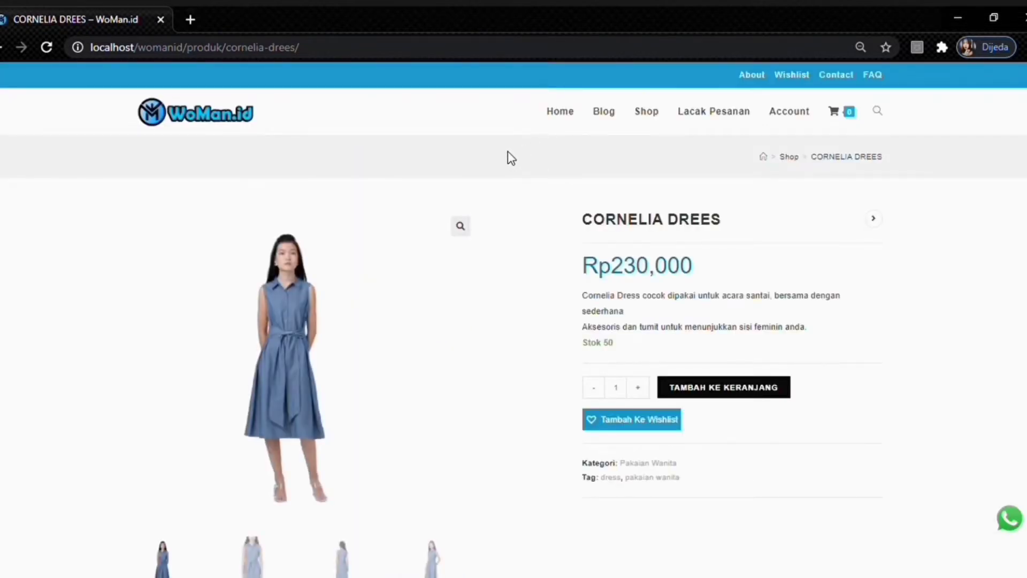
scroll(508, 152, "down", 1)
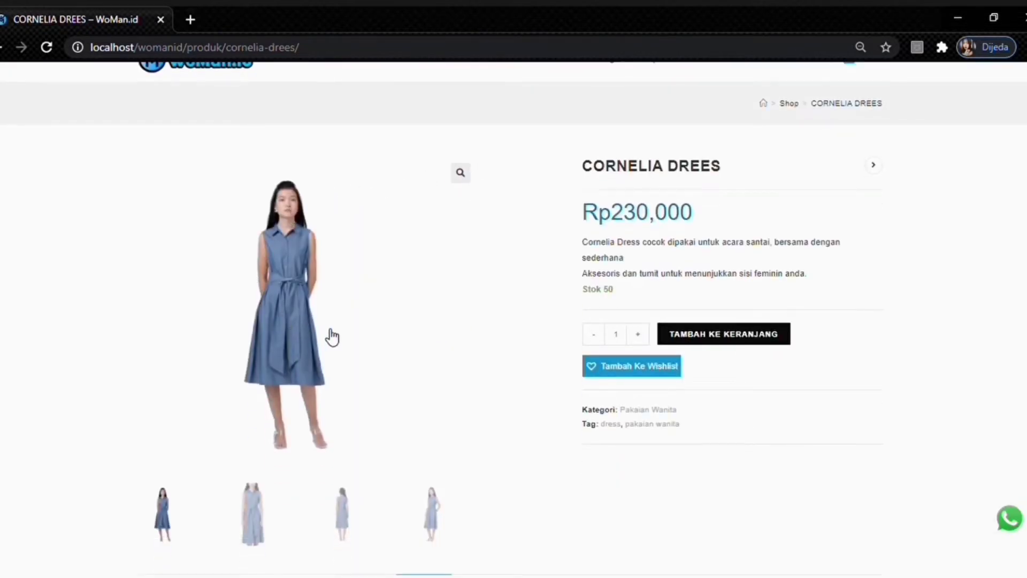
scroll(337, 333, "down", 1)
scroll(451, 321, "up", 1)
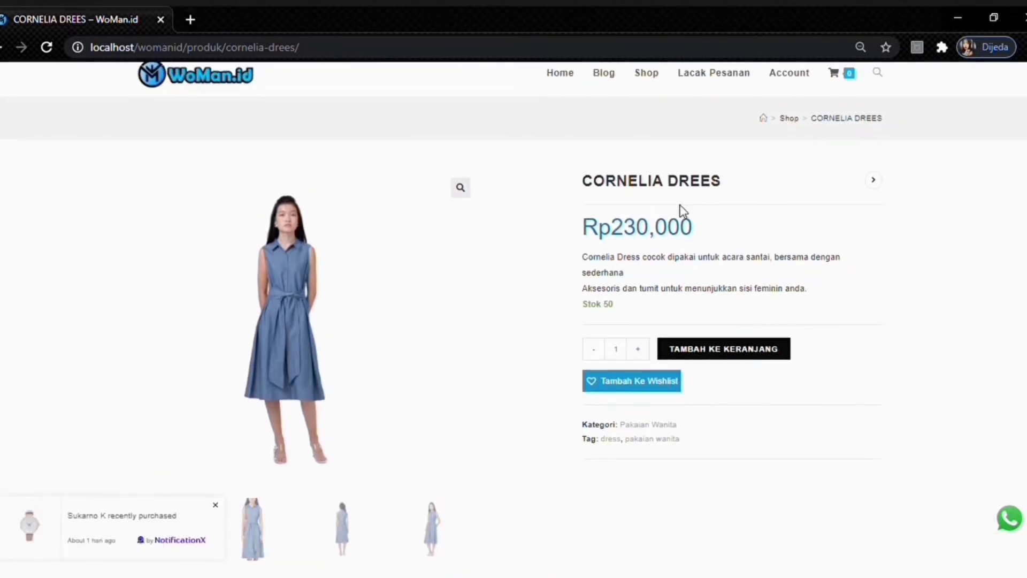
left_click(460, 189)
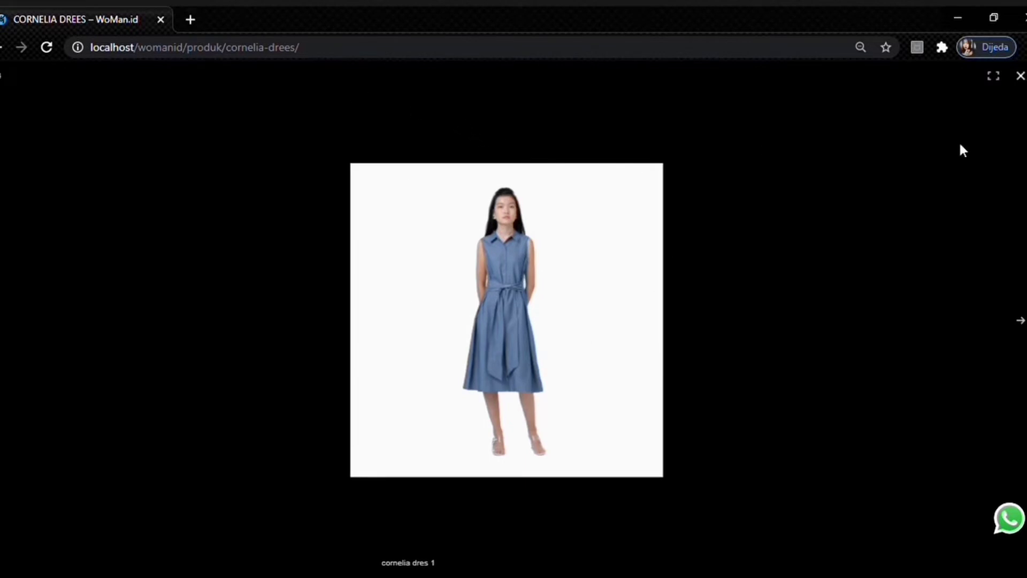
left_click(1021, 77)
- Show the Informasi Tambahan table: stock 50, weight 0.5 kg, Grey colour
scroll(761, 176, "up", 1)
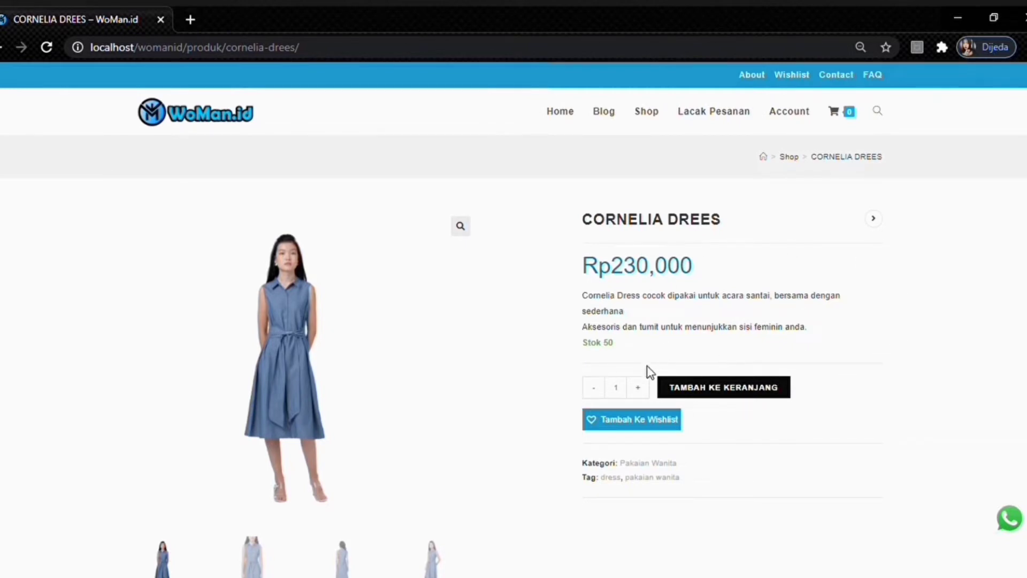
scroll(601, 403, "down", 8)
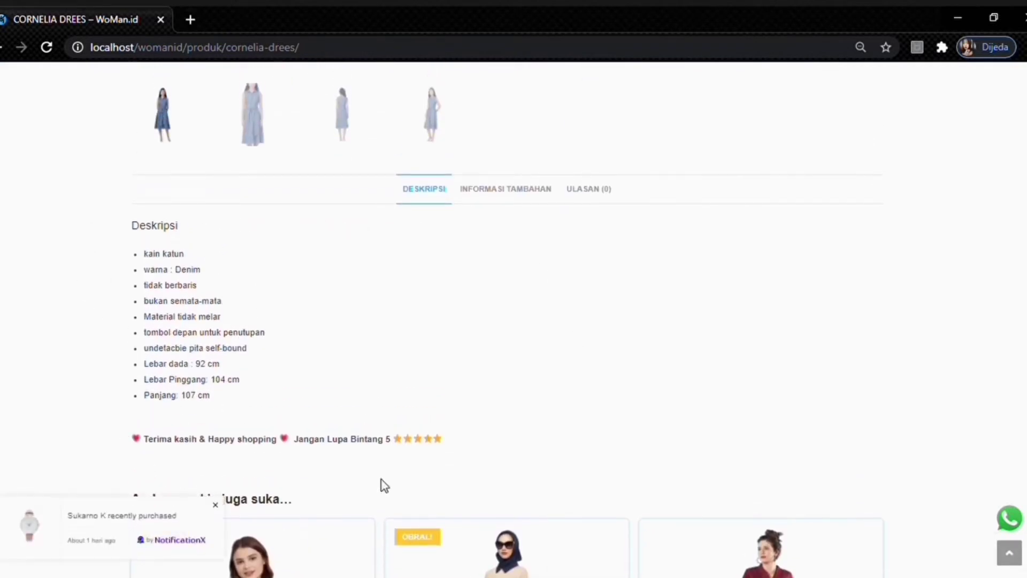
left_click(509, 190)
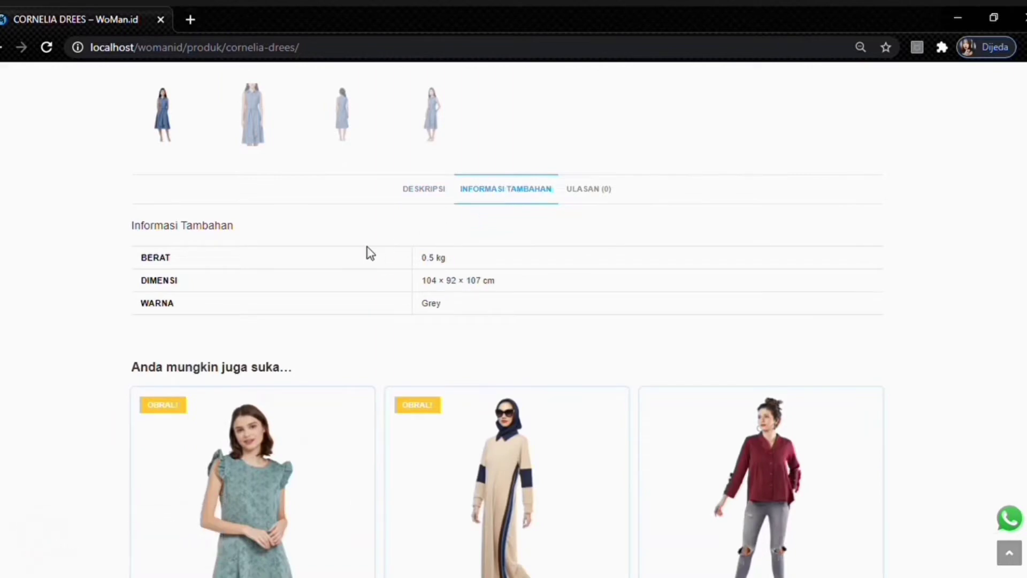
scroll(567, 252, "up", 1)
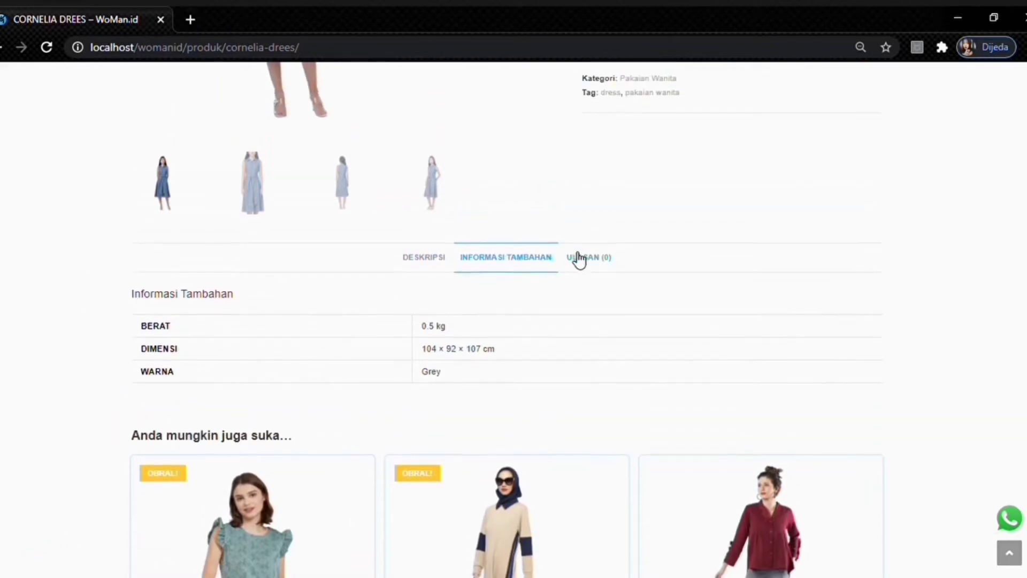
scroll(580, 261, "down", 4)
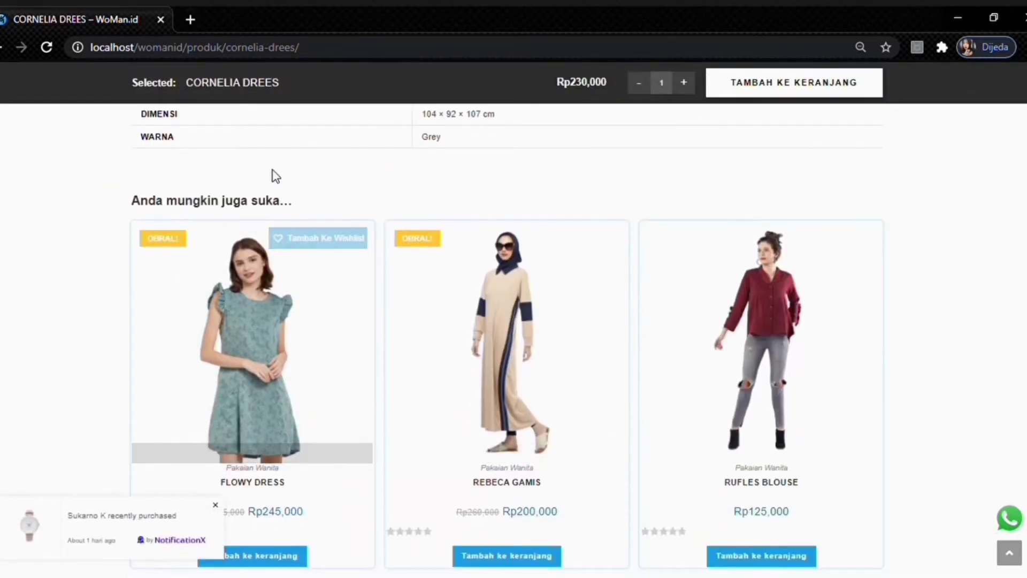
scroll(193, 200, "down", 3)
scroll(200, 202, "up", 2)
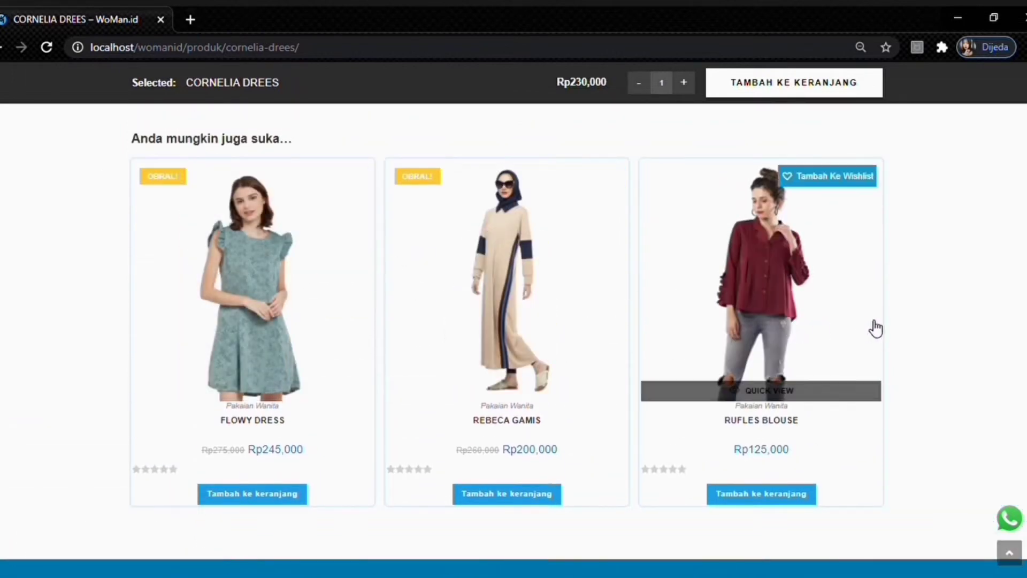
scroll(608, 159, "up", 10)
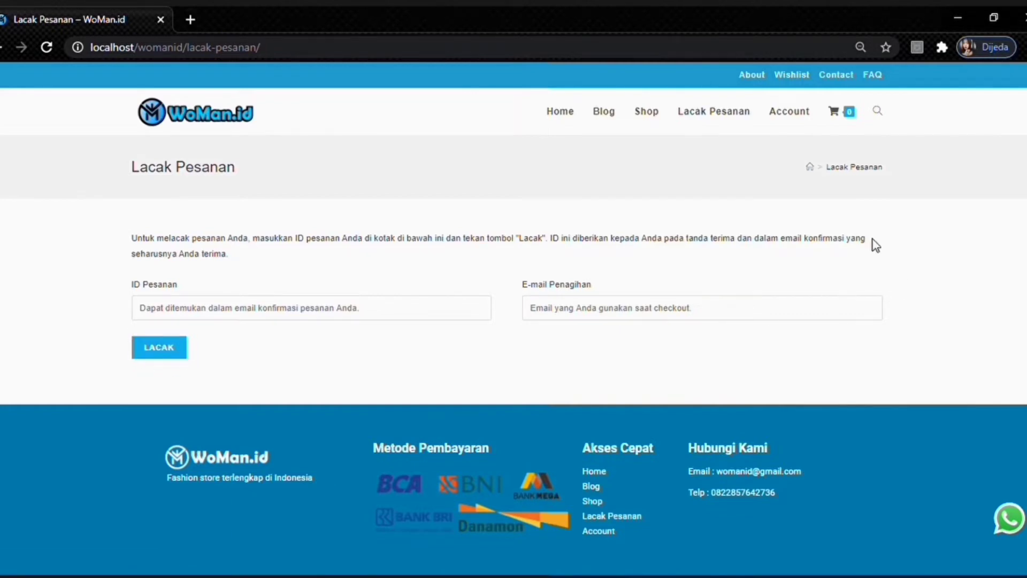
- Open the Account page and toggle between the Register and Login forms
left_click(803, 114)
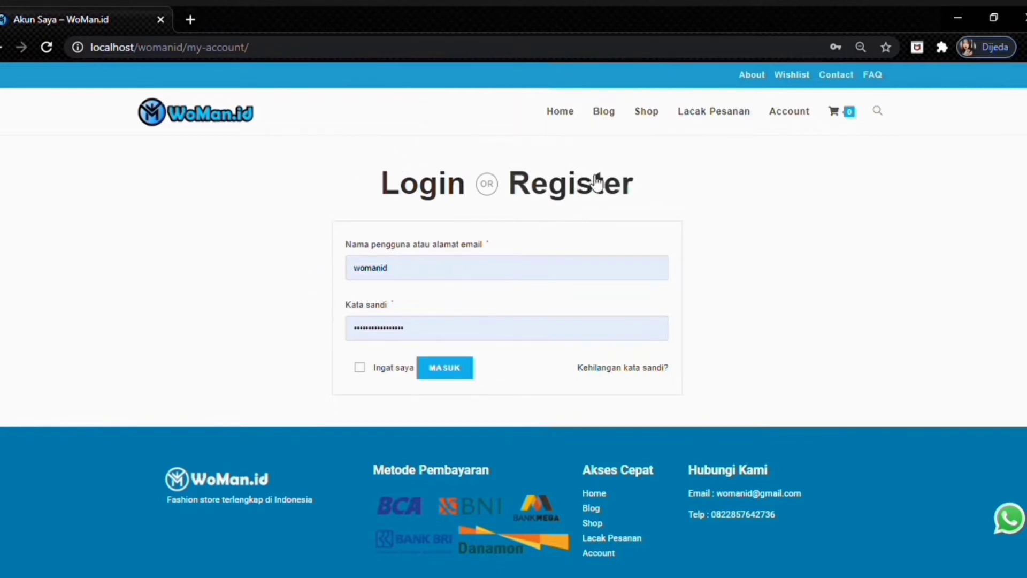
left_click(592, 190)
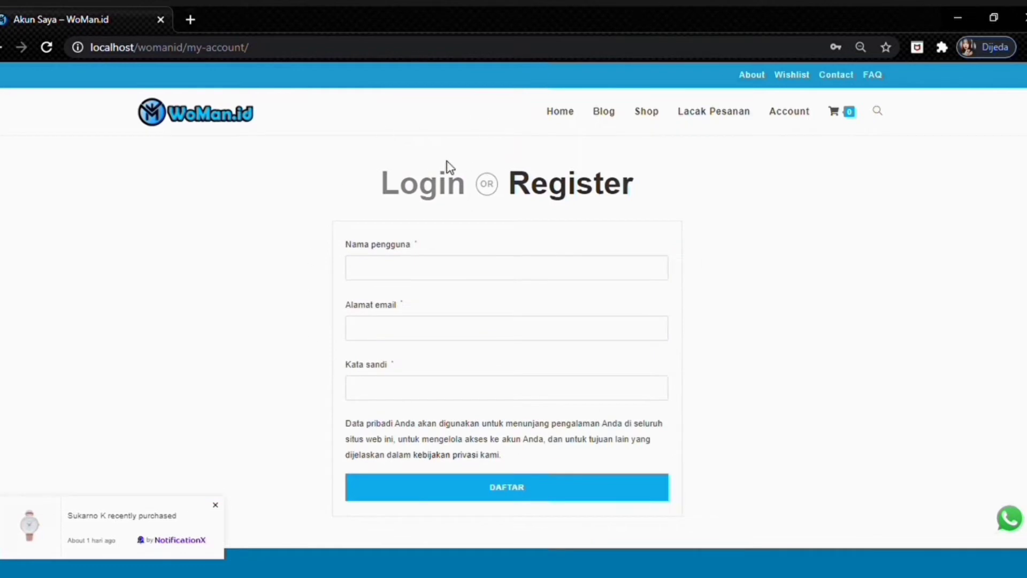
left_click(428, 183)
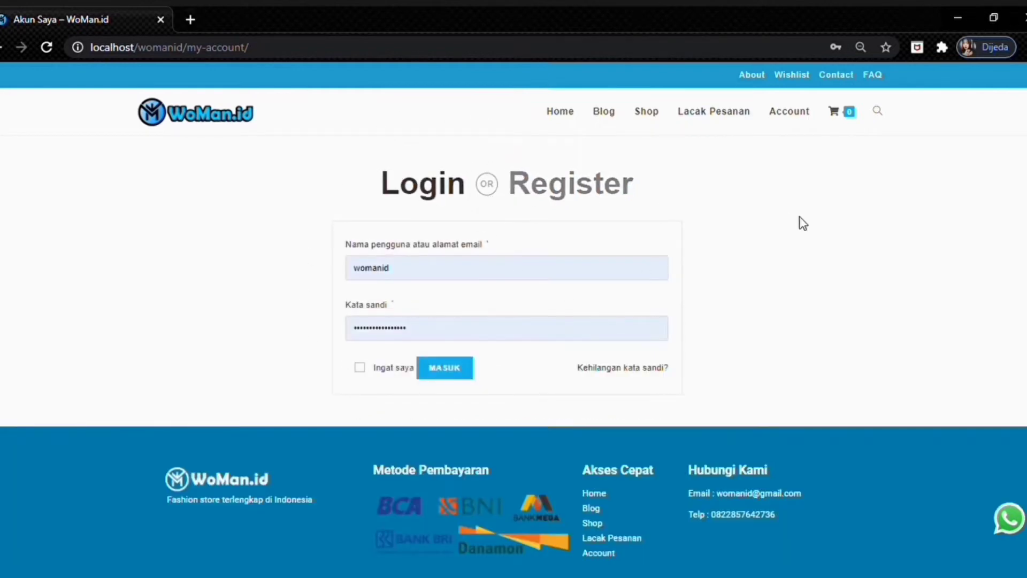
mouse_move(837, 119)
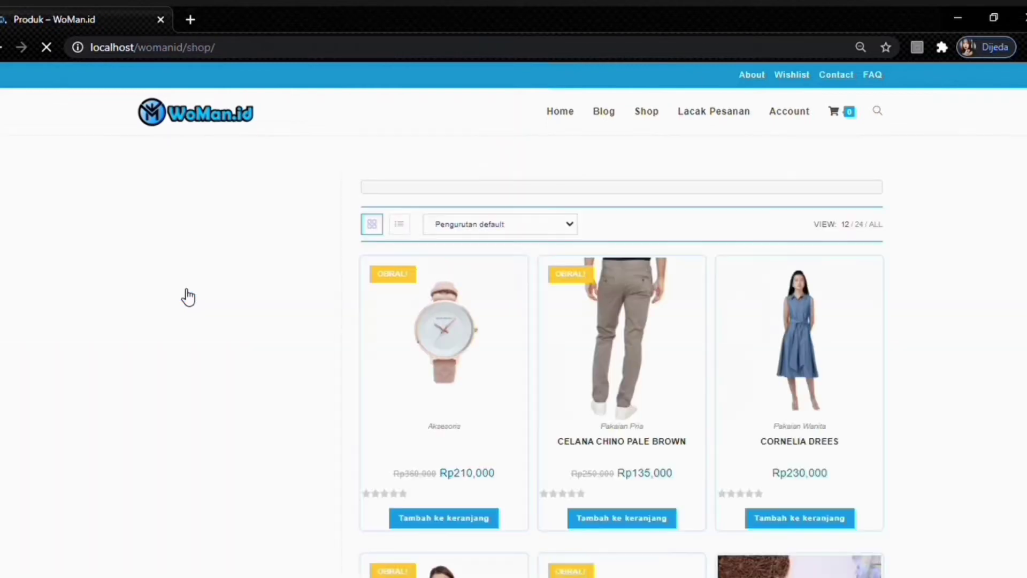
- Add the Rp210,000 watch to the cart and view the cart
scroll(428, 412, "down", 1)
scroll(428, 413, "down", 1)
left_click(430, 471)
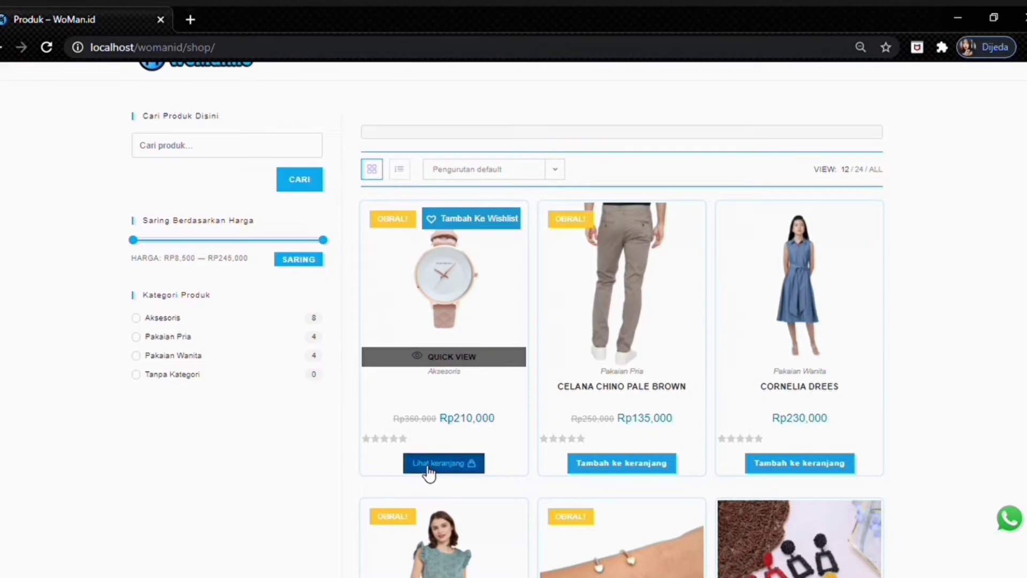
scroll(603, 394, "up", 1)
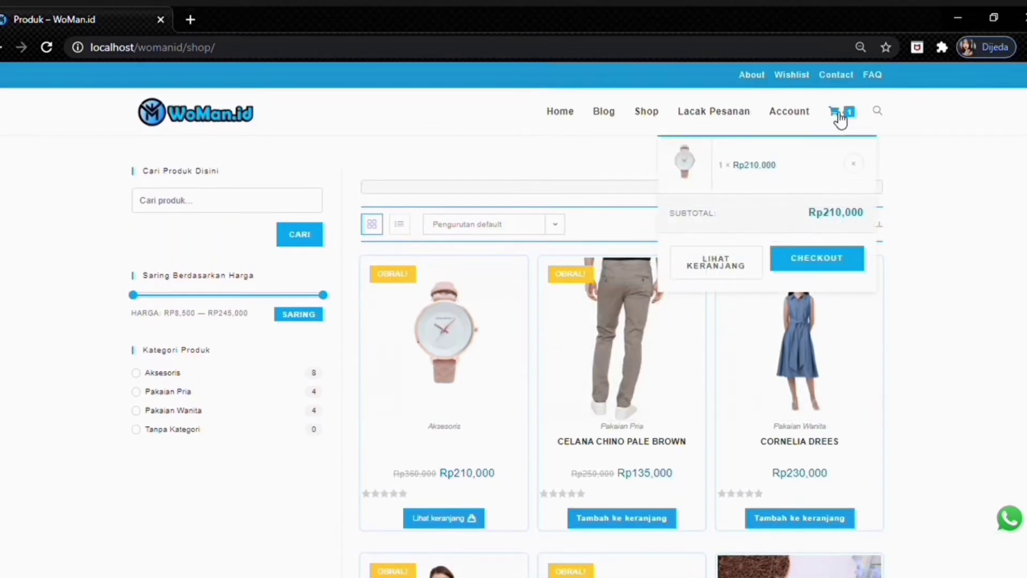
left_click(838, 115)
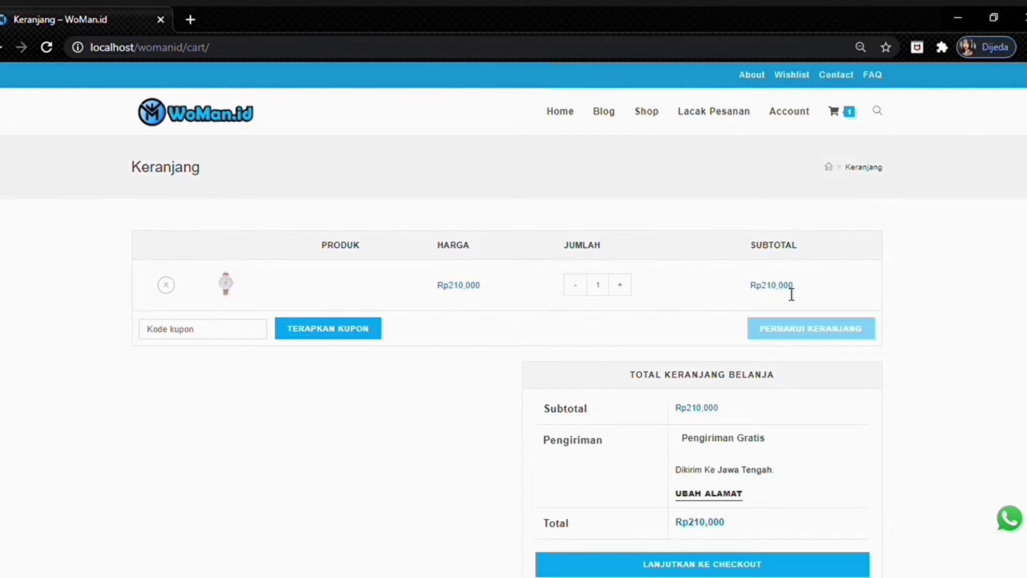
- Try the checkout page, which requires login, then remove the watch from the cart
scroll(771, 308, "down", 1)
scroll(766, 304, "up", 1)
scroll(767, 305, "down", 1)
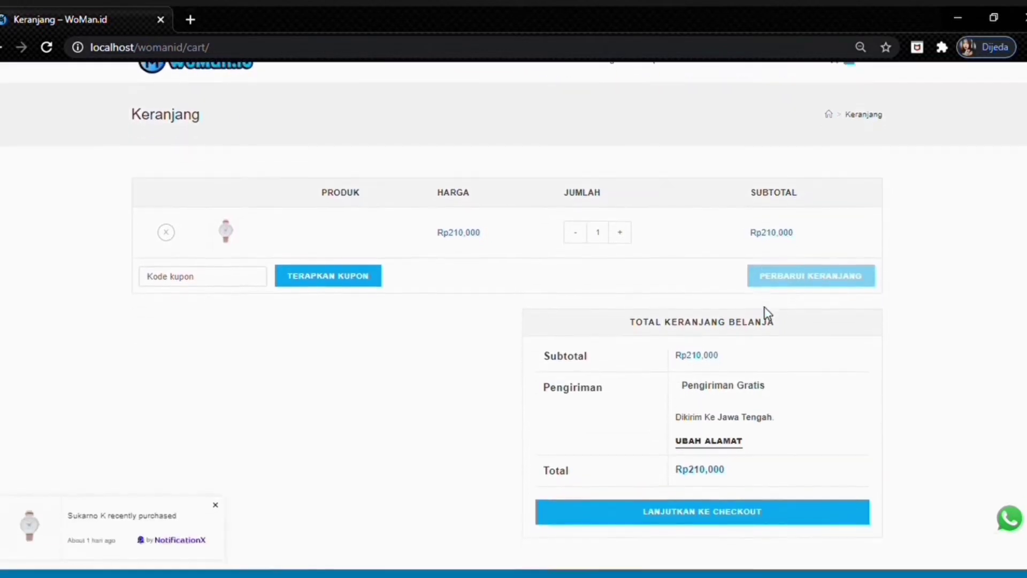
scroll(679, 279, "down", 3)
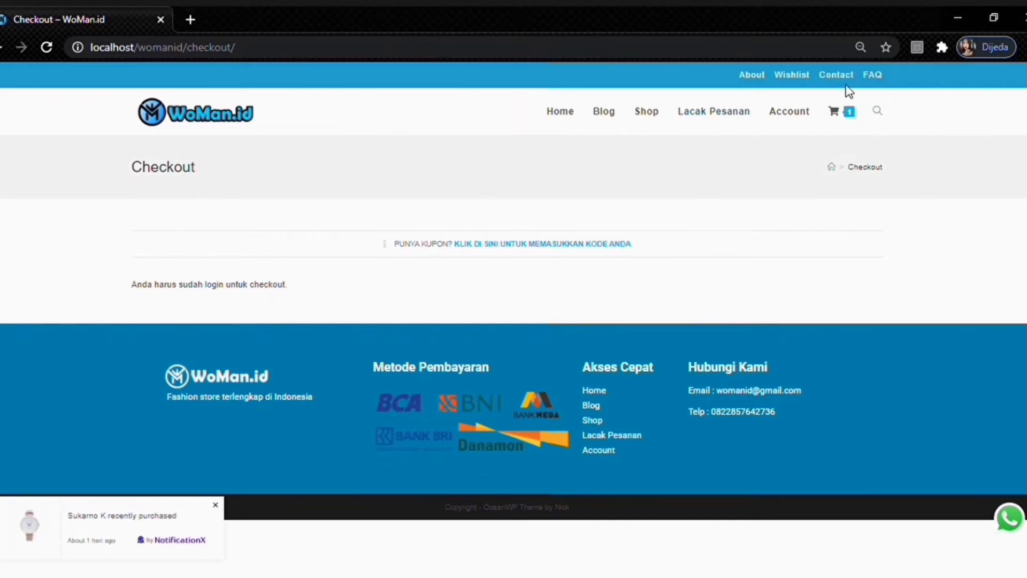
left_click(835, 116)
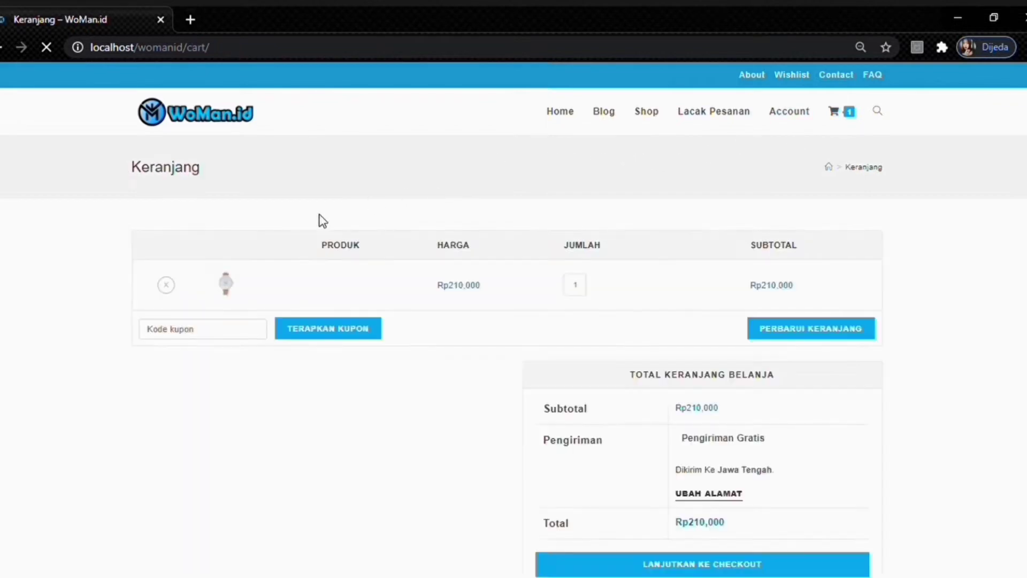
left_click(166, 285)
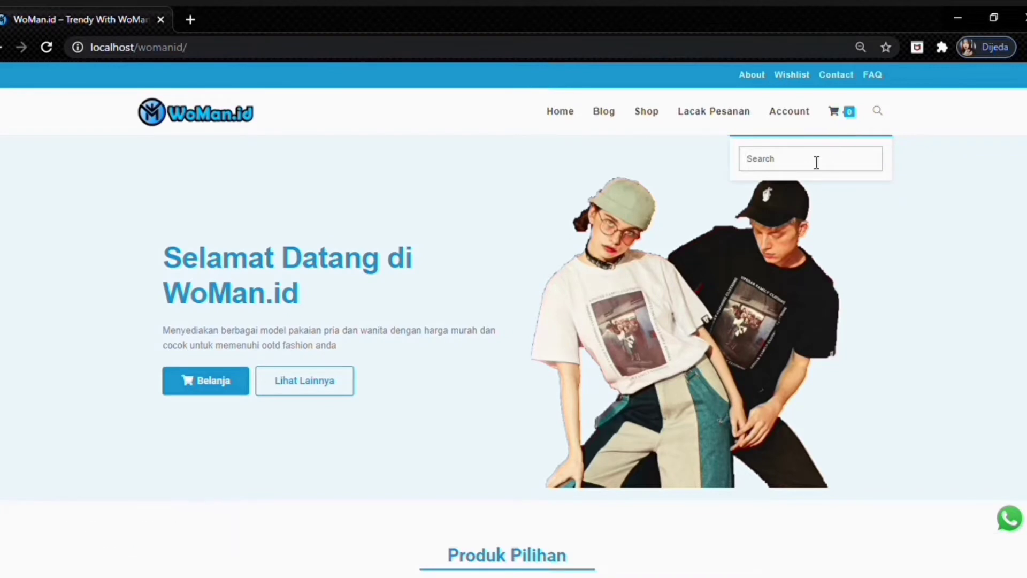
- Search the site and scroll through the 3 'dress' results
type("ga")
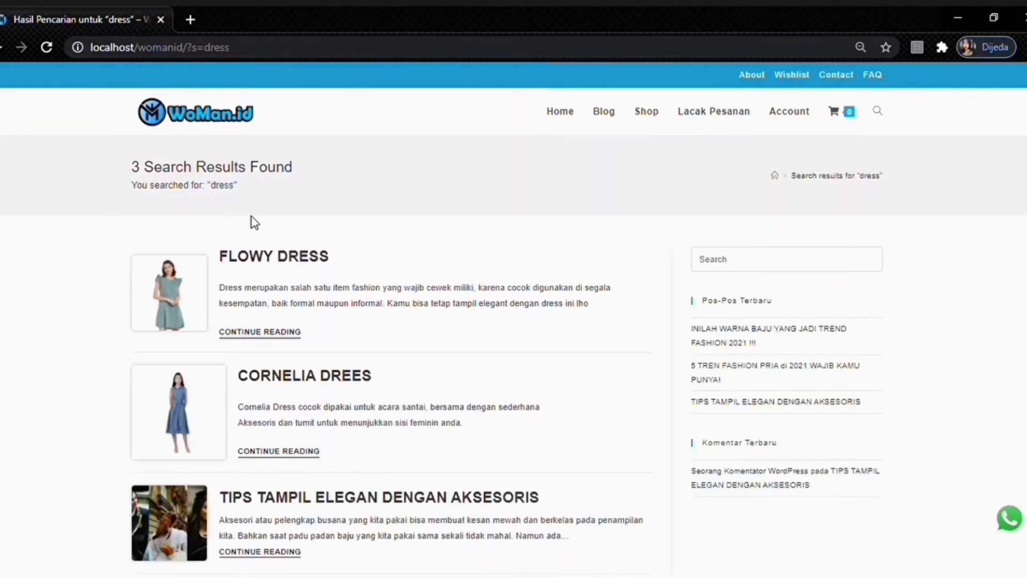
scroll(316, 217, "down", 1)
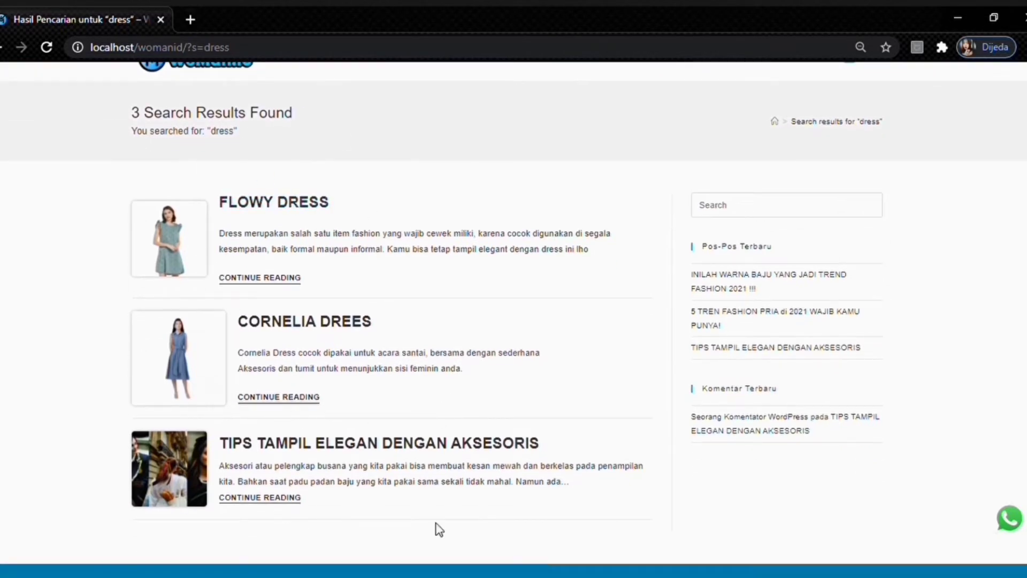
scroll(356, 339, "up", 1)
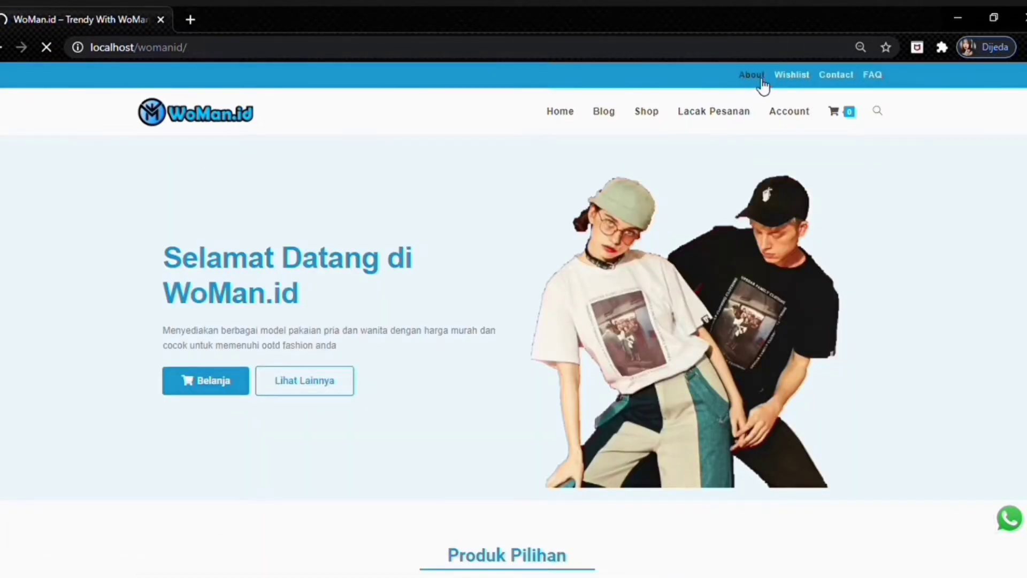
left_click(752, 75)
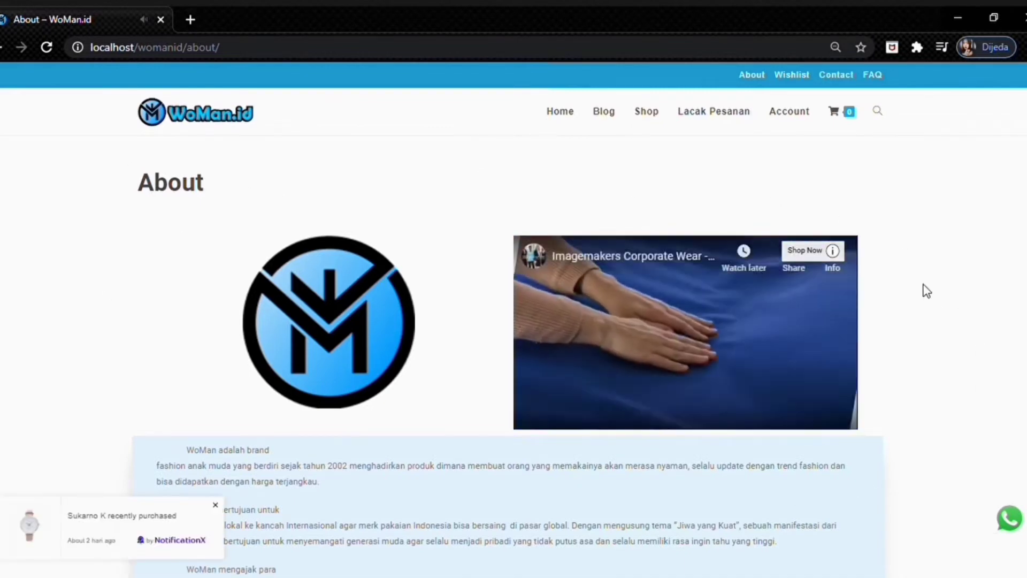
scroll(945, 292, "down", 2)
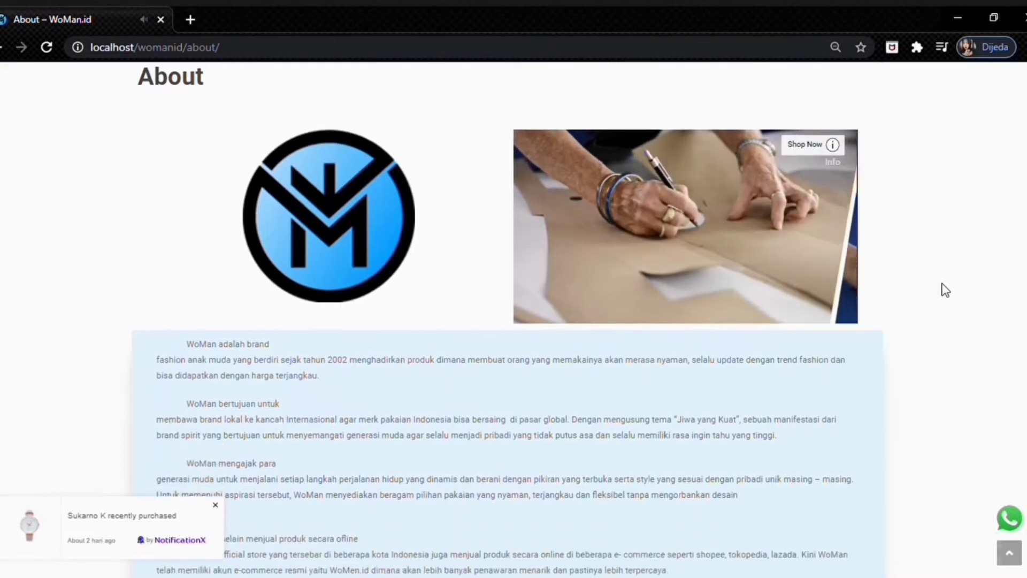
scroll(946, 289, "down", 1)
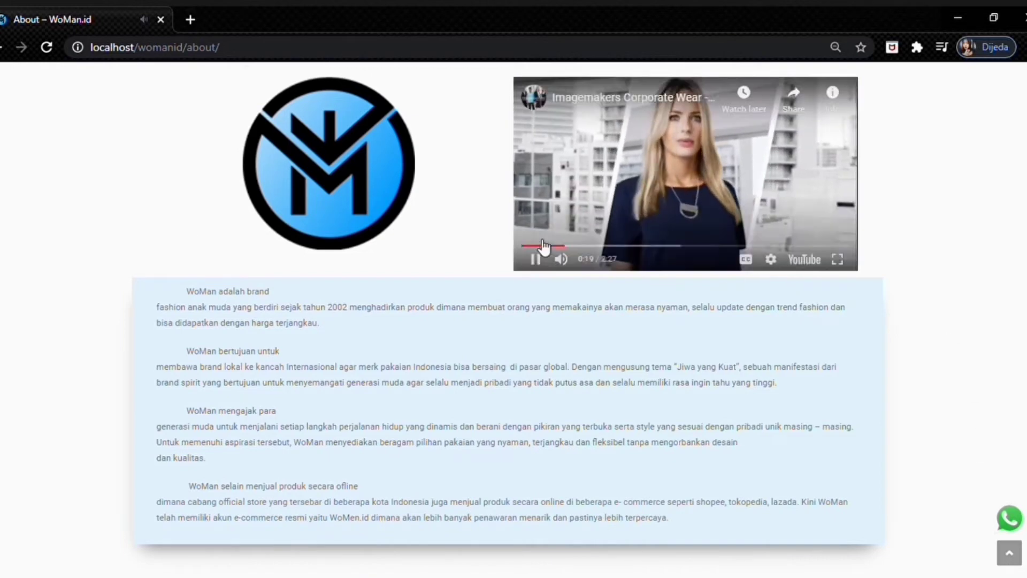
scroll(905, 448, "up", 3)
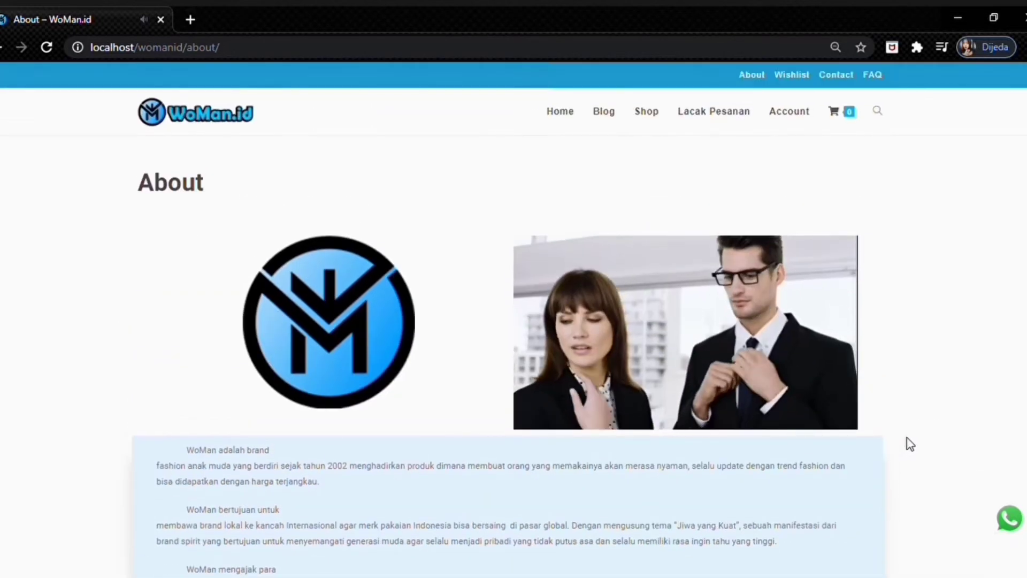
- View the Wishlist page, then scroll the Contact page past the map to the footer and back
left_click(792, 81)
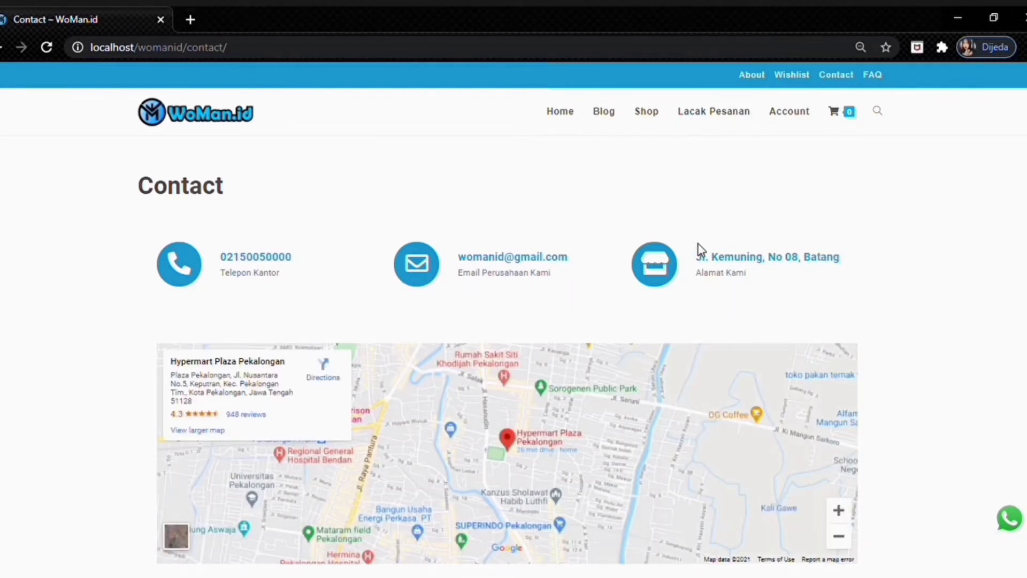
scroll(701, 248, "down", 2)
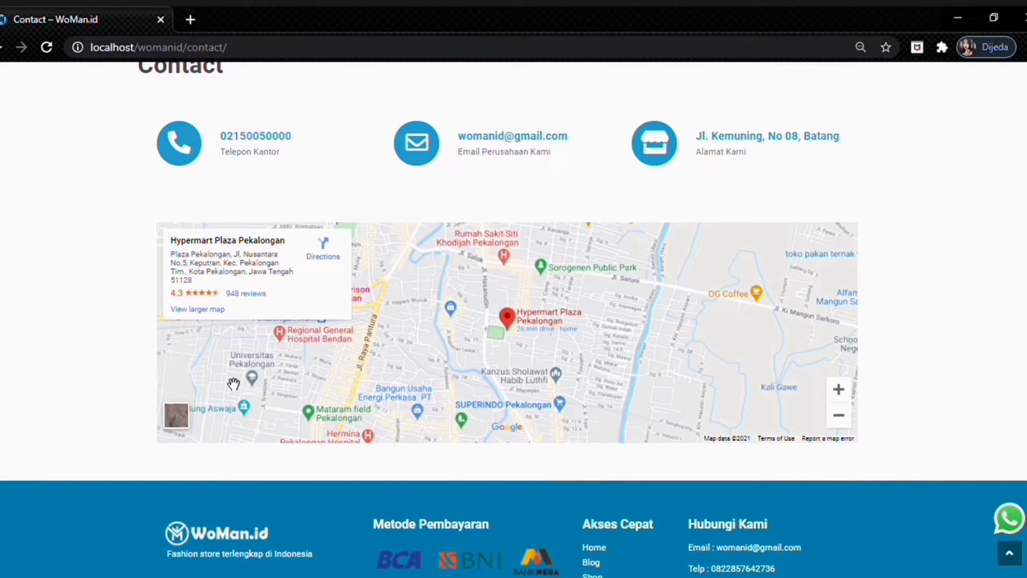
scroll(386, 155, "down", 2)
scroll(385, 155, "up", 2)
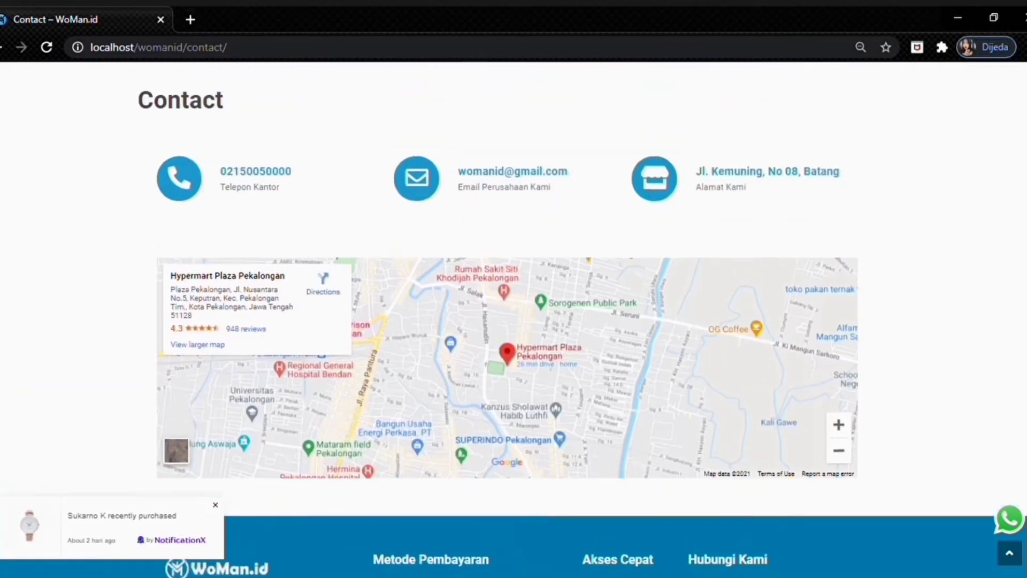
scroll(513, 319, "down", 2)
scroll(514, 319, "up", 4)
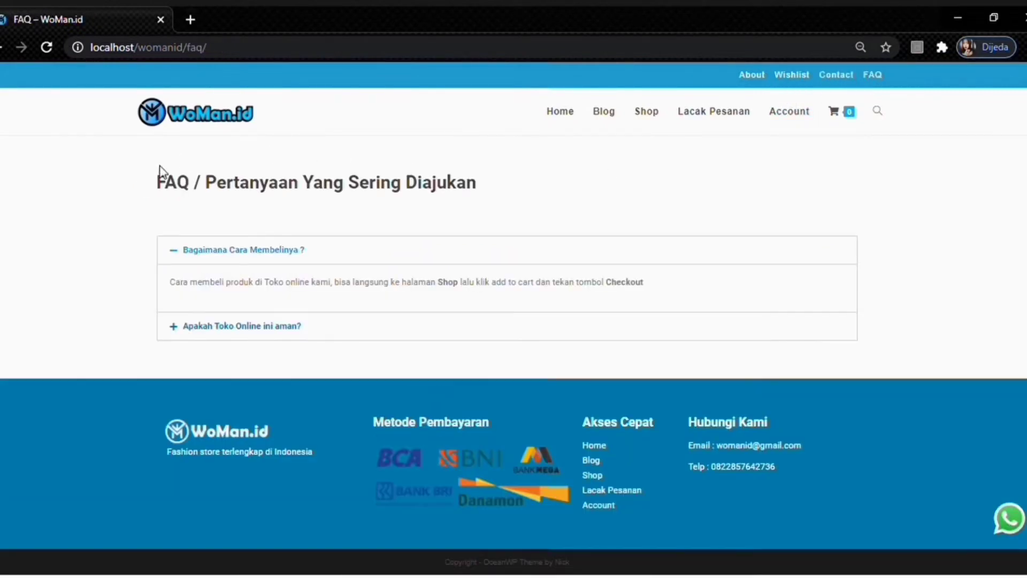
- Collapse and re-expand the 'Bagaimana Cara Membelinya ?' FAQ answer, return home via the logo, then load Account
left_click(178, 251)
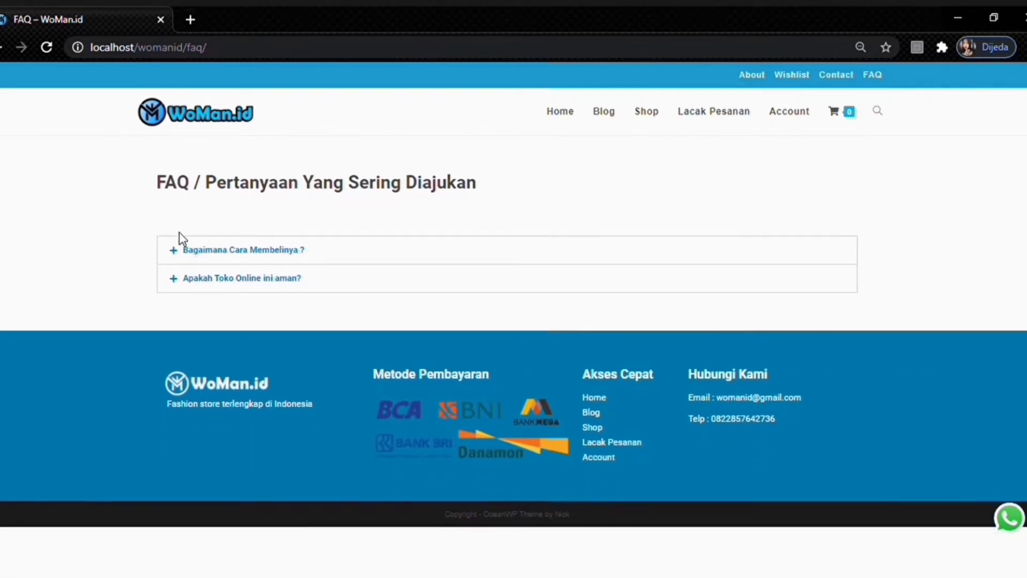
left_click(177, 256)
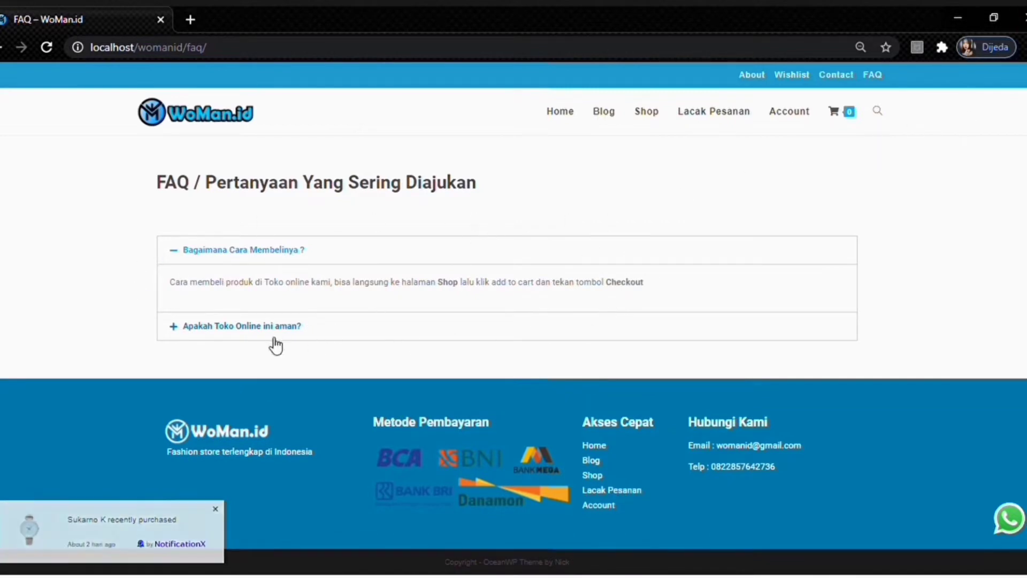
left_click(147, 101)
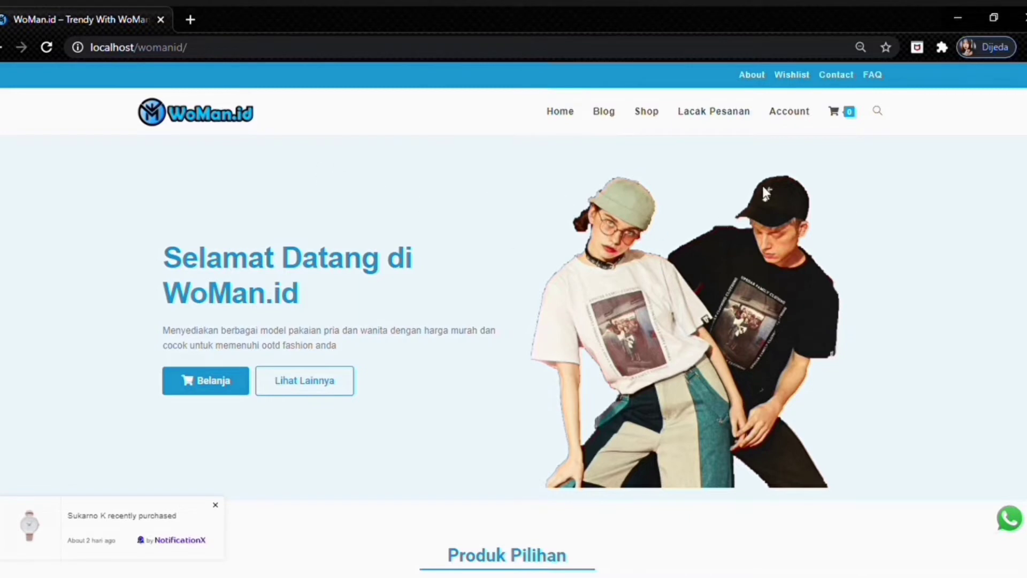
left_click(790, 125)
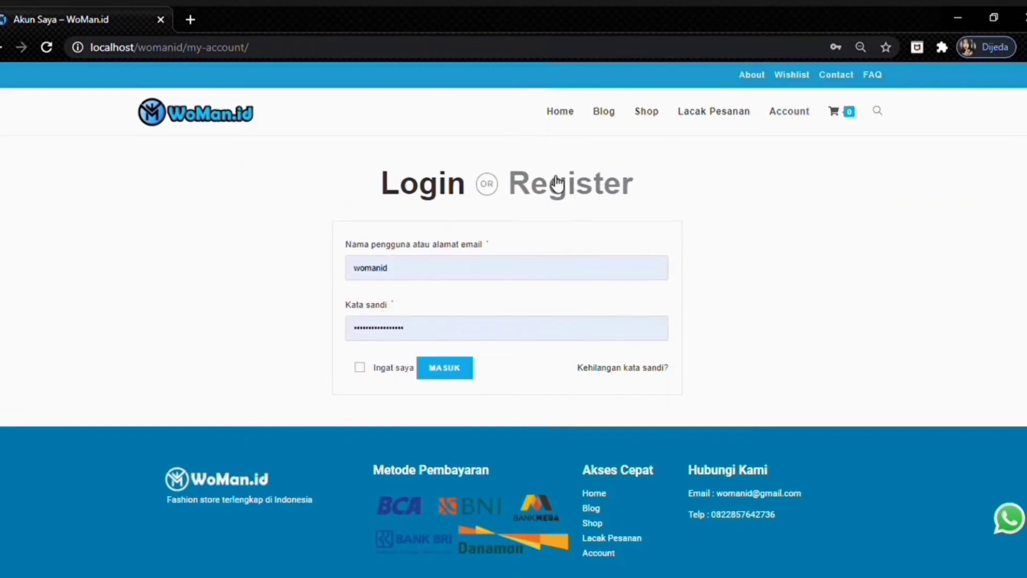
- On the Register form, enter a new username, the e-mail address and a password
left_click(556, 183)
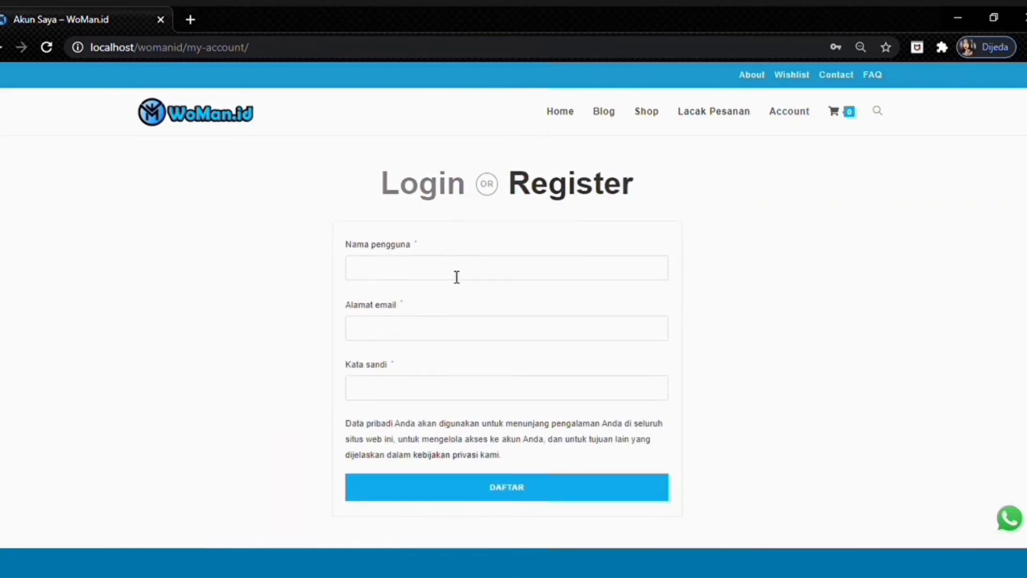
left_click(456, 278)
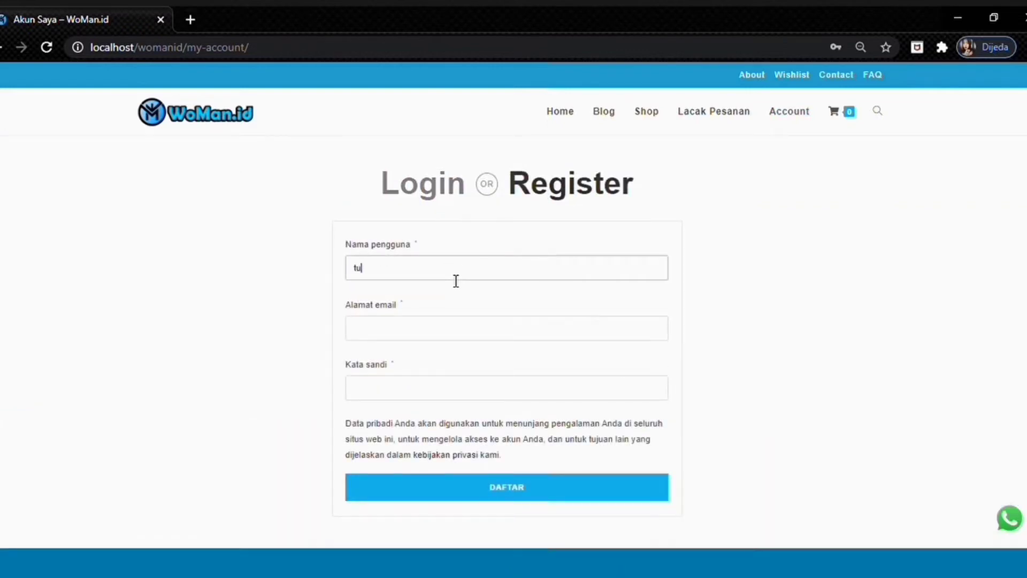
left_click(366, 340)
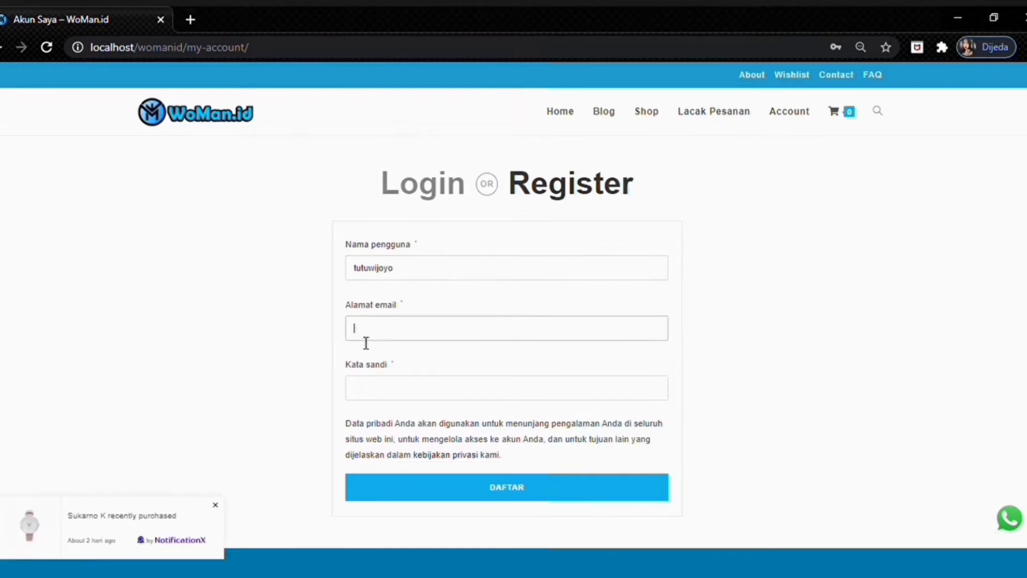
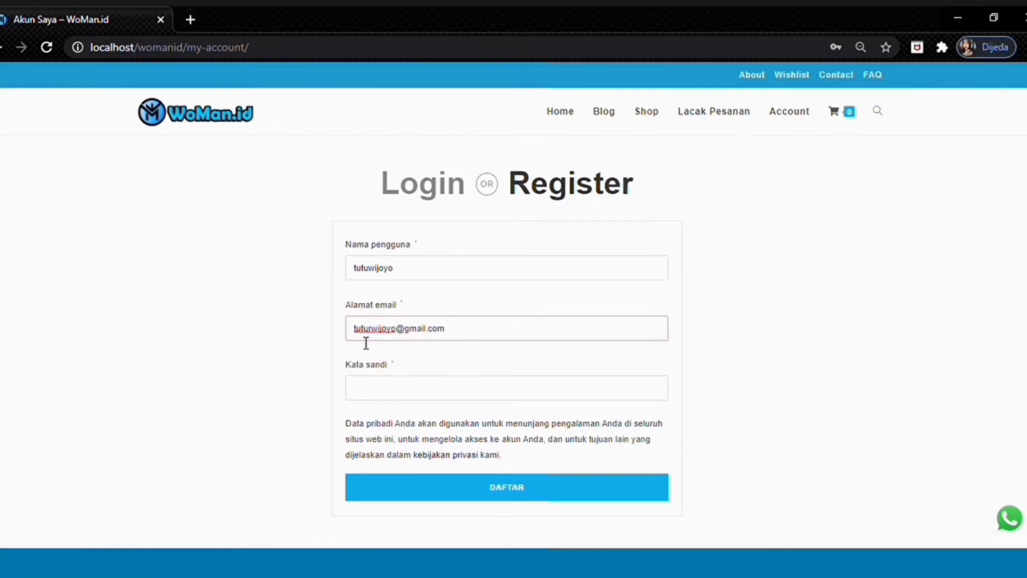
left_click(406, 403)
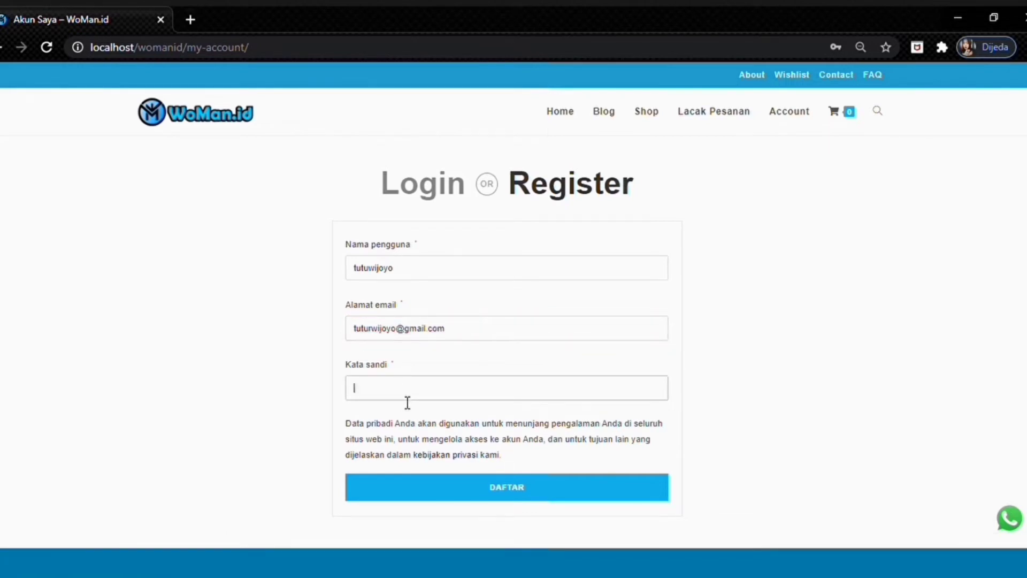
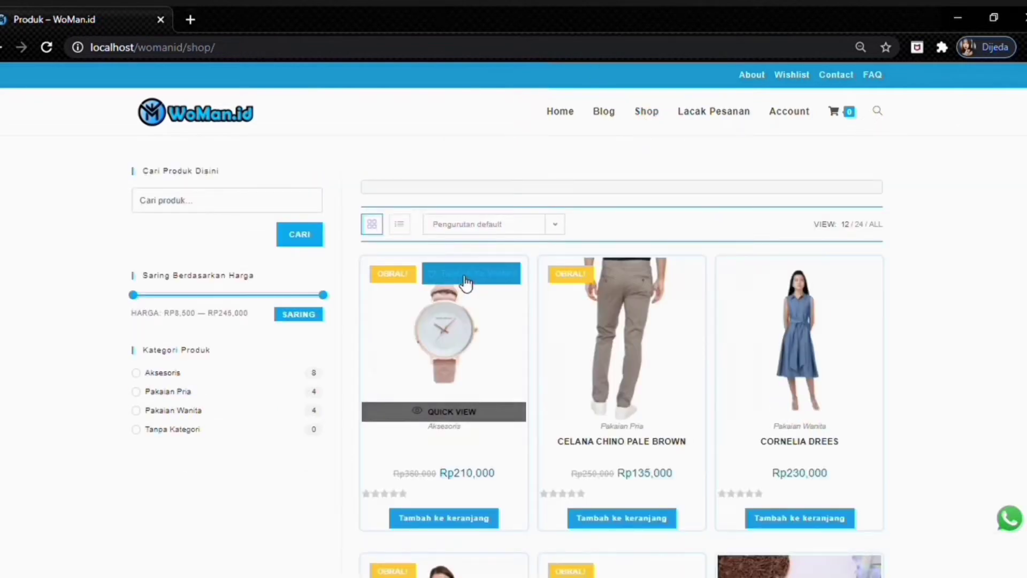
- Filter to Pakaian Pria, wishlist KEMEJA PRIA BENHILL (Rp180,000), and view the wishlist
scroll(618, 217, "down", 10)
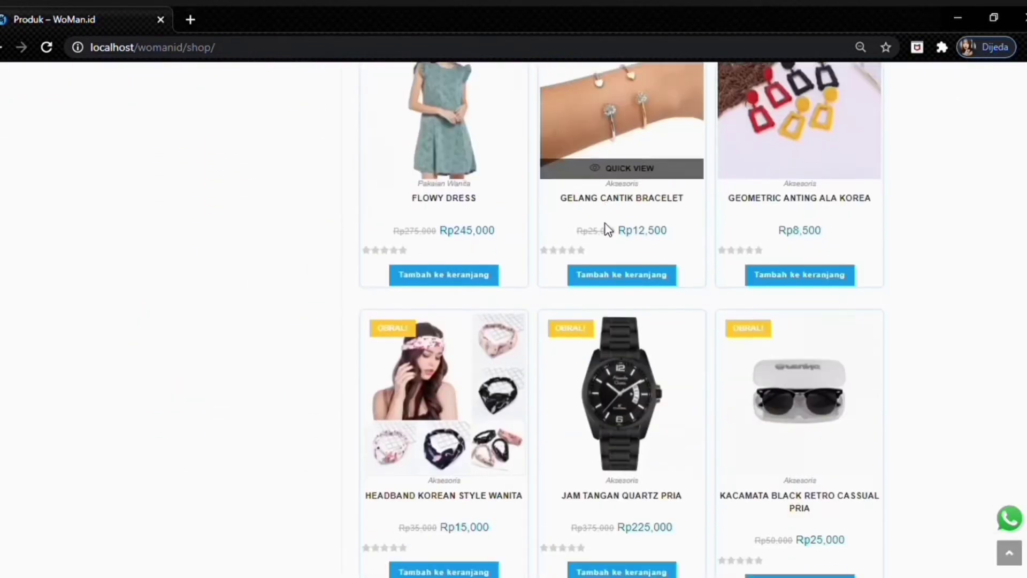
scroll(612, 229, "up", 13)
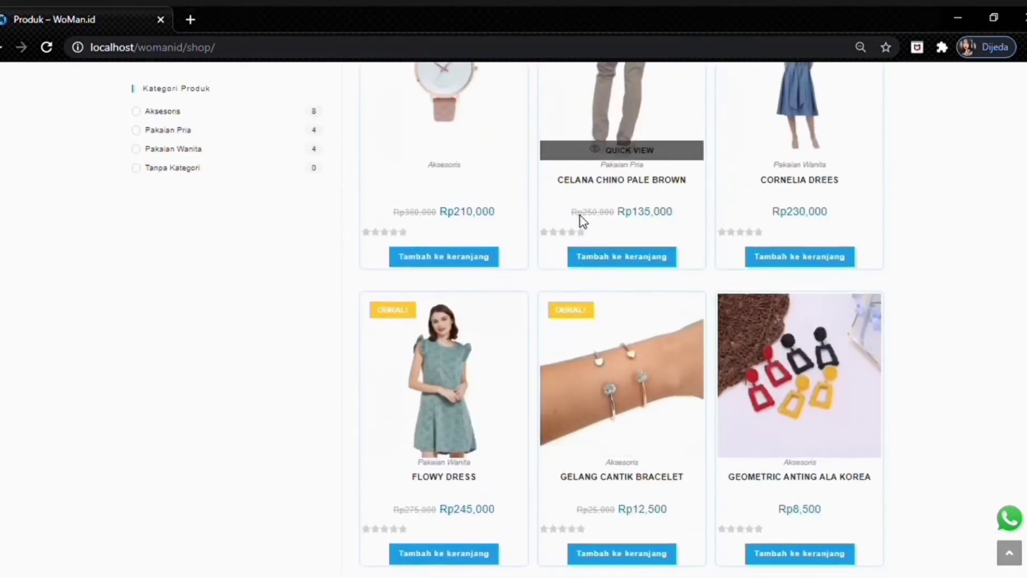
left_click(190, 134)
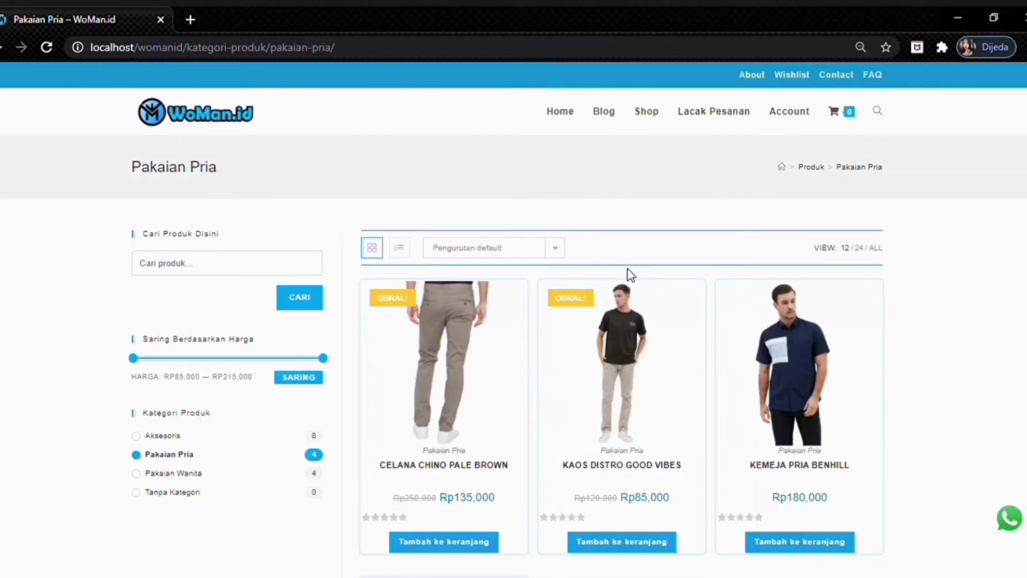
scroll(695, 294, "down", 3)
scroll(836, 326, "up", 1)
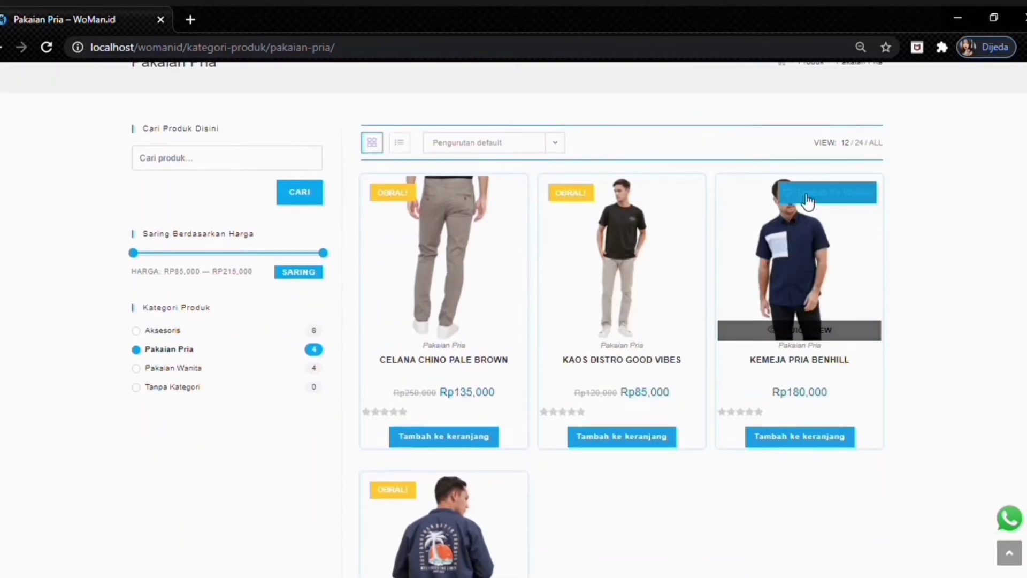
left_click(807, 199)
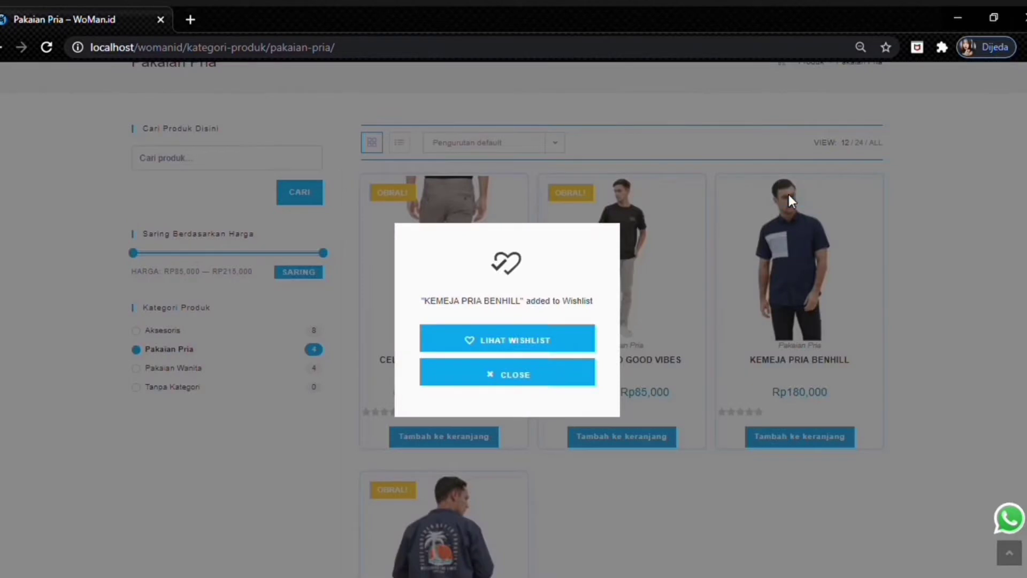
left_click(499, 347)
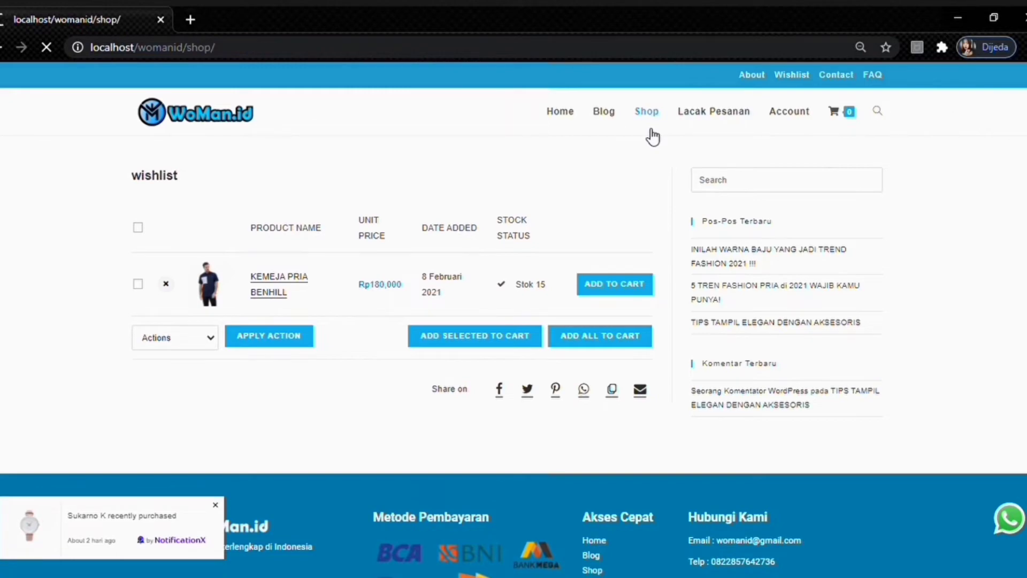
- Scroll through the Shop listing to locate the KEMEJA PRIA BENHILL shirt
scroll(680, 236, "down", 3)
scroll(685, 263, "down", 15)
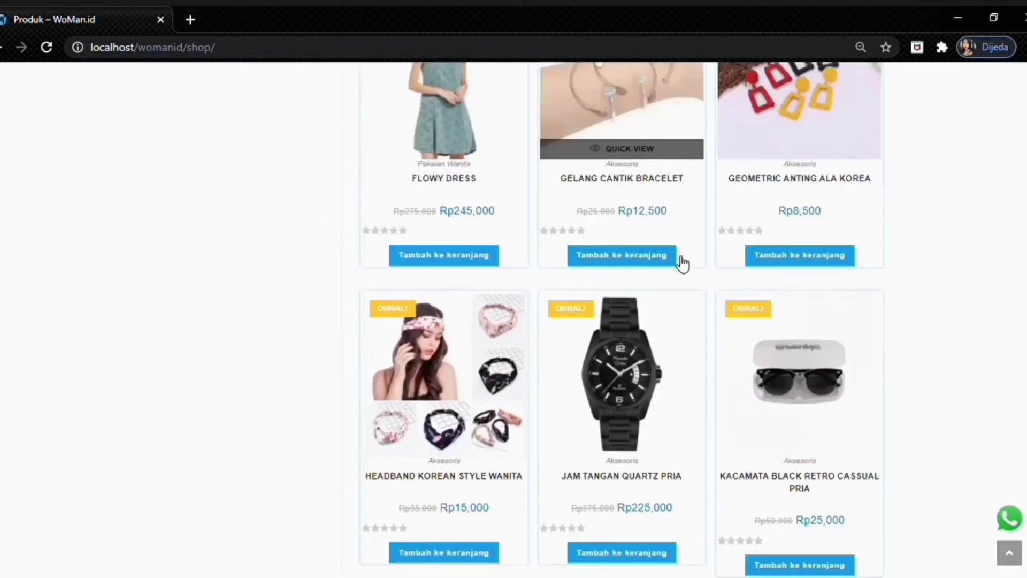
scroll(701, 327, "up", 7)
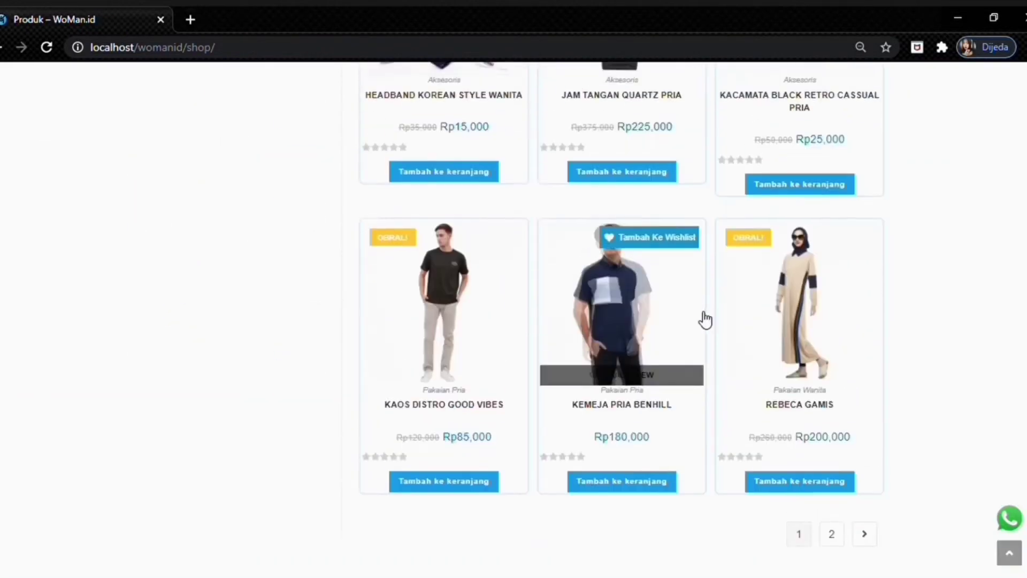
scroll(696, 325, "down", 3)
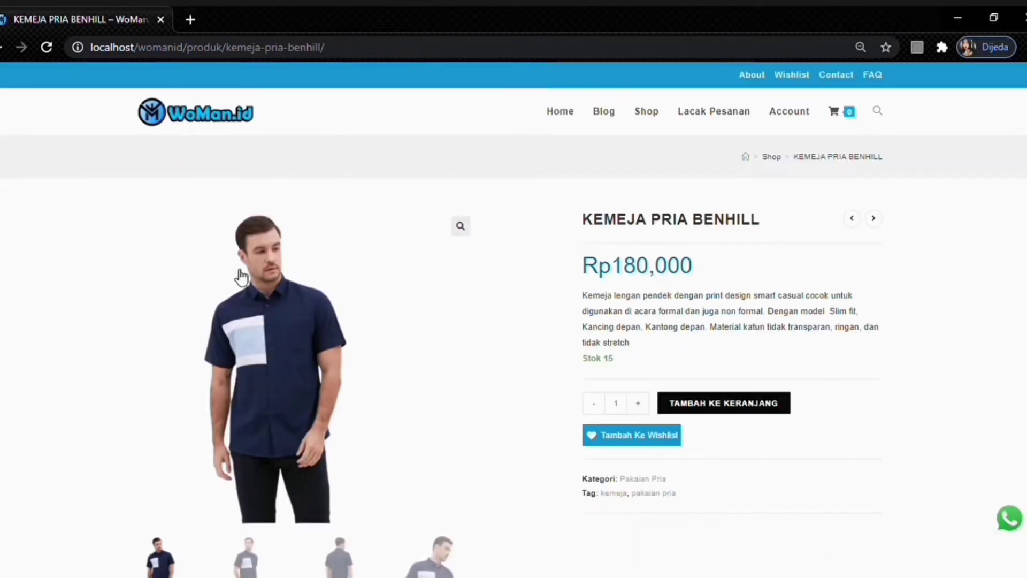
scroll(310, 268, "down", 2)
scroll(310, 268, "up", 2)
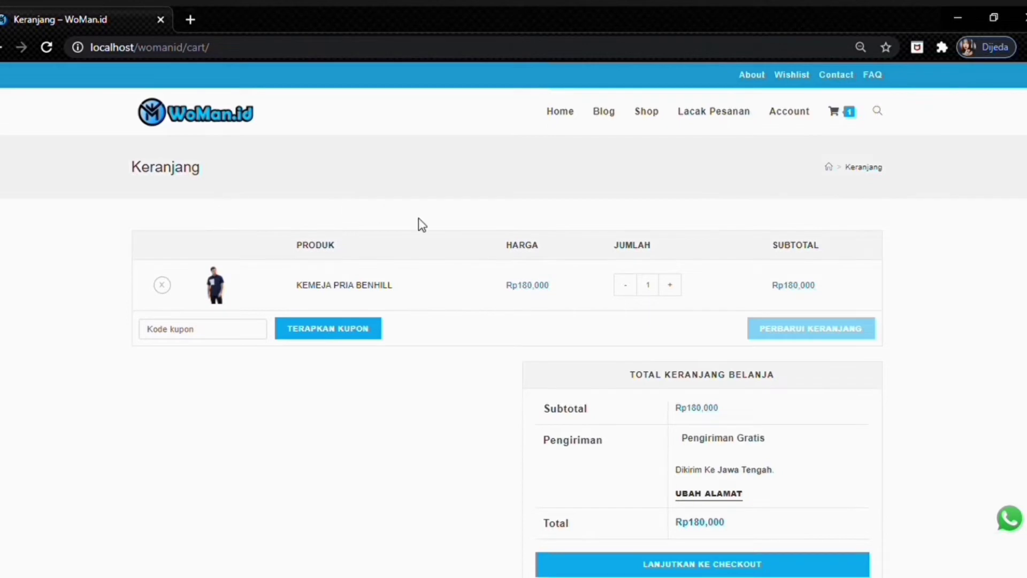
- Fill in the buyer's first and last name and autofill the saved street address, city and postal code
scroll(600, 281, "down", 2)
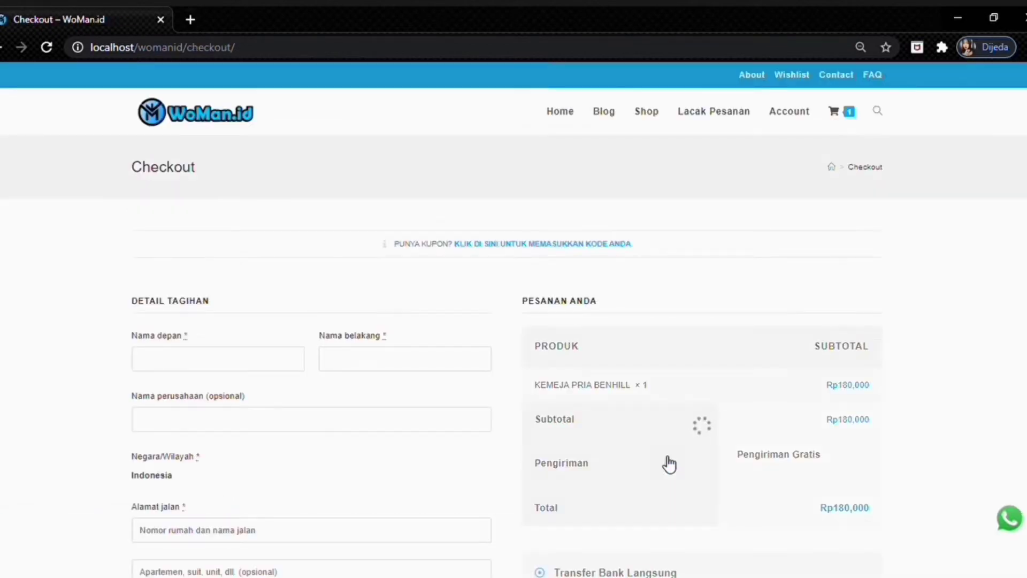
scroll(396, 270, "down", 2)
scroll(450, 248, "up", 1)
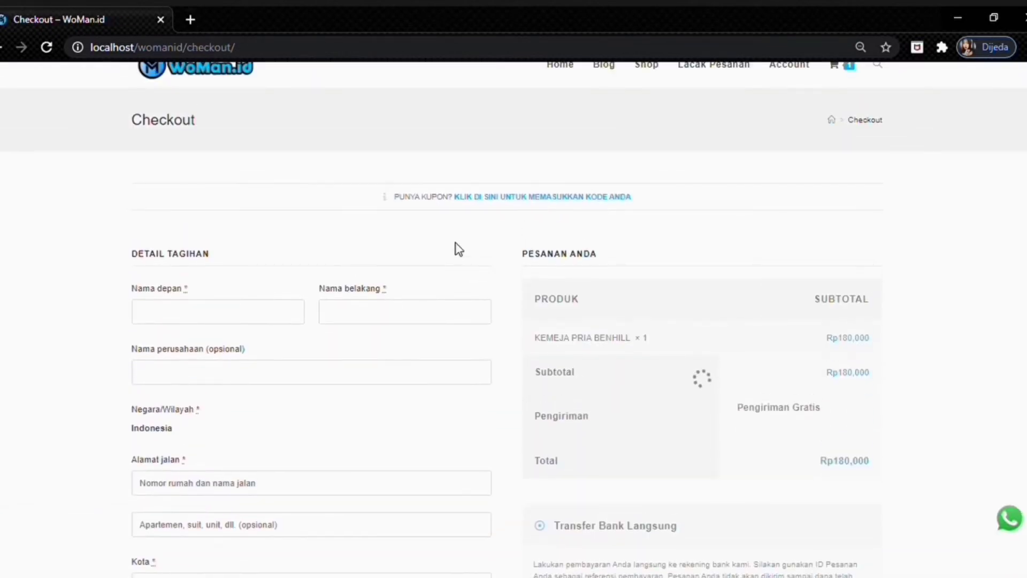
scroll(321, 236, "down", 1)
left_click(229, 264)
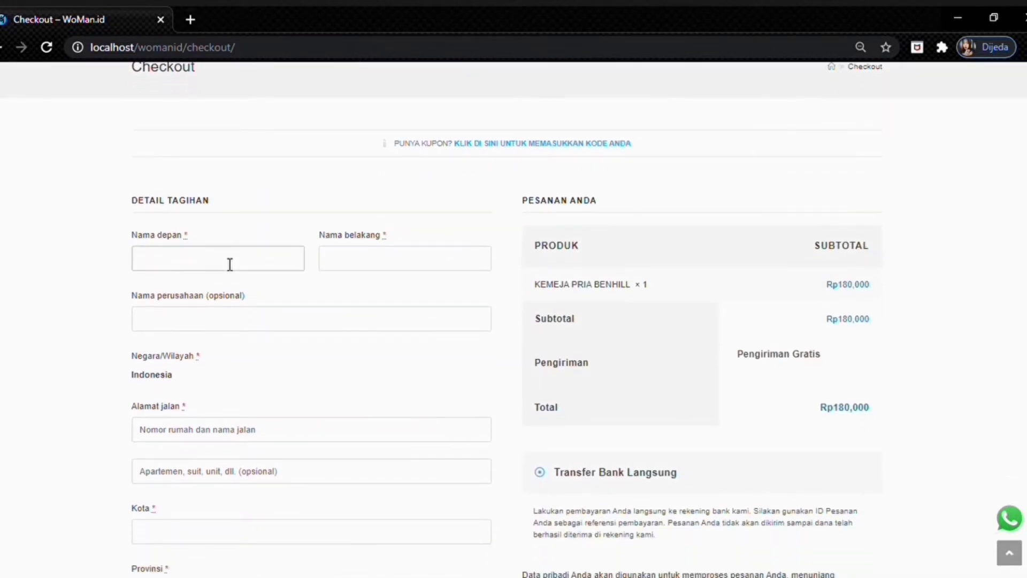
left_click(382, 268)
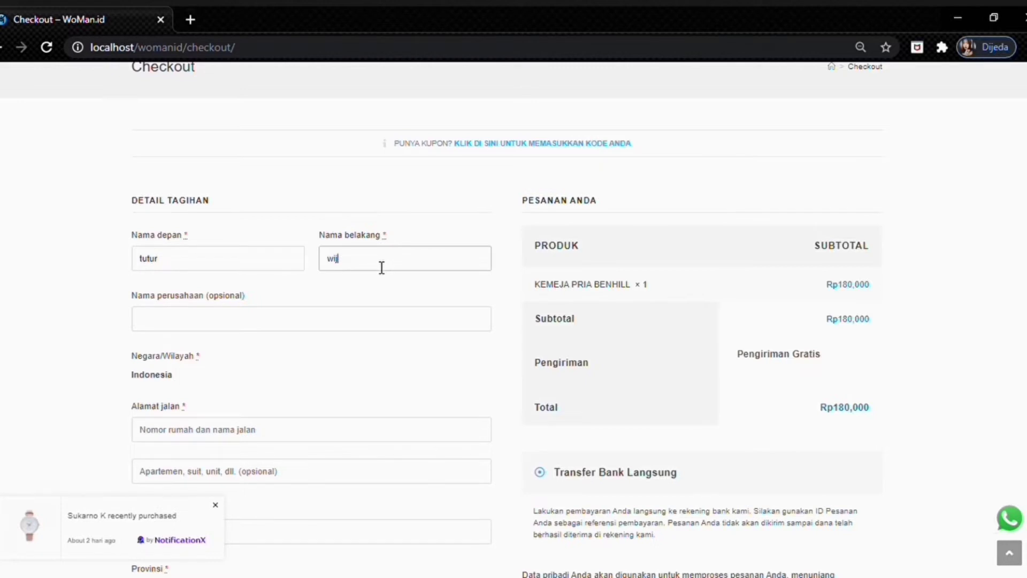
type("wijoyo")
scroll(287, 312, "down", 2)
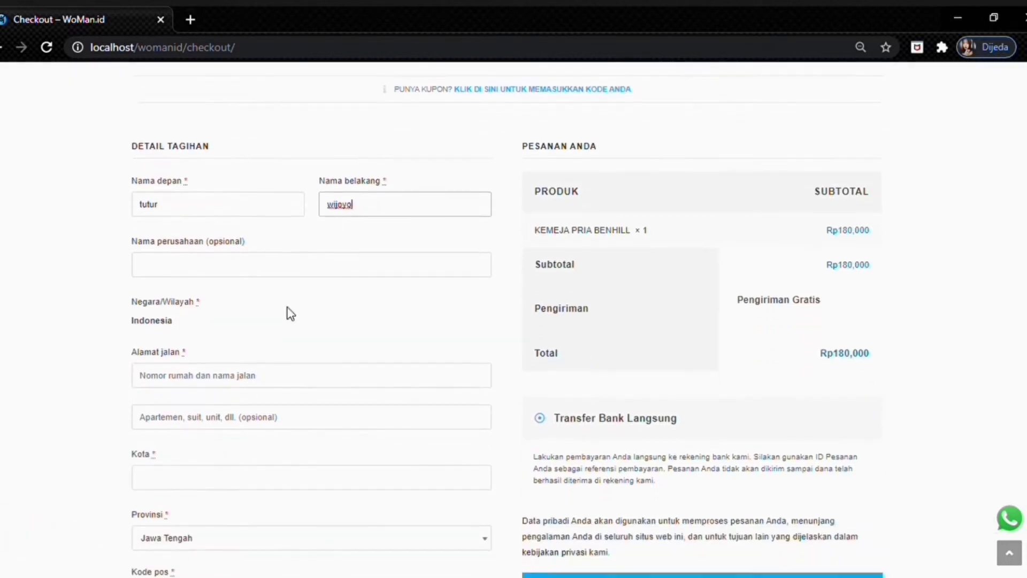
left_click(271, 325)
type("jl")
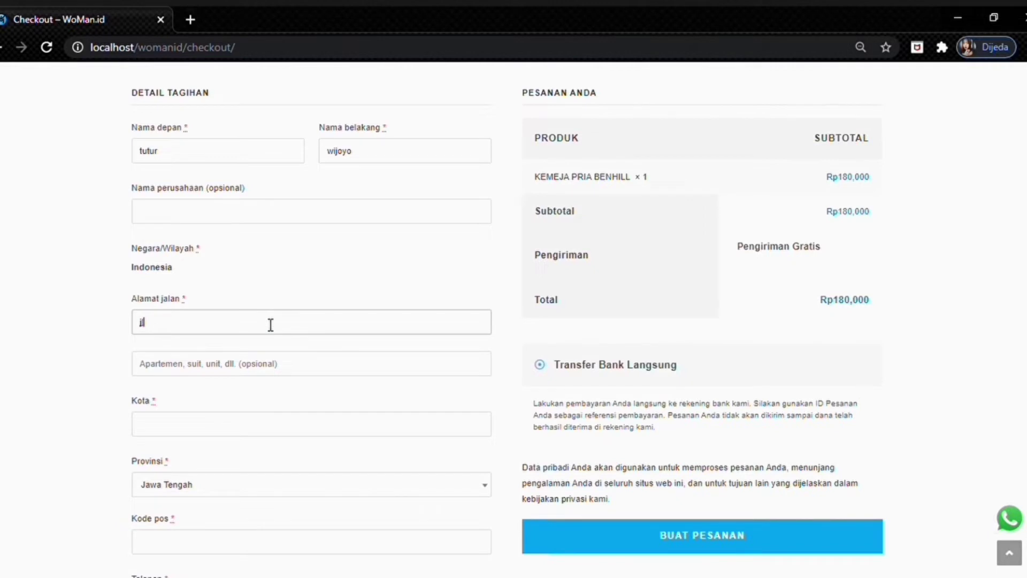
left_click(270, 349)
- Enter the buyer's phone number and delete the stray letter typed into it
scroll(270, 350, "down", 1)
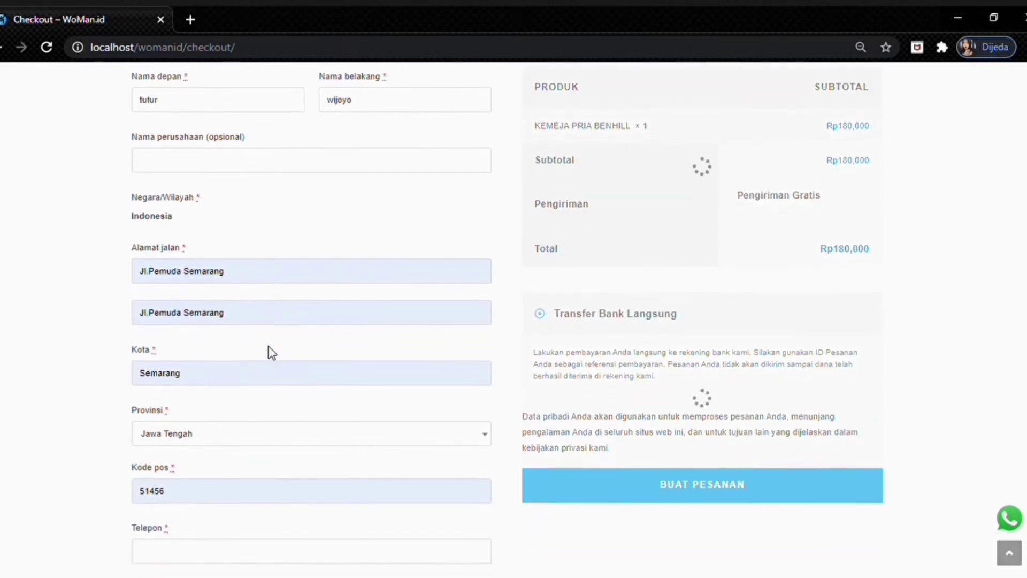
scroll(268, 354, "down", 2)
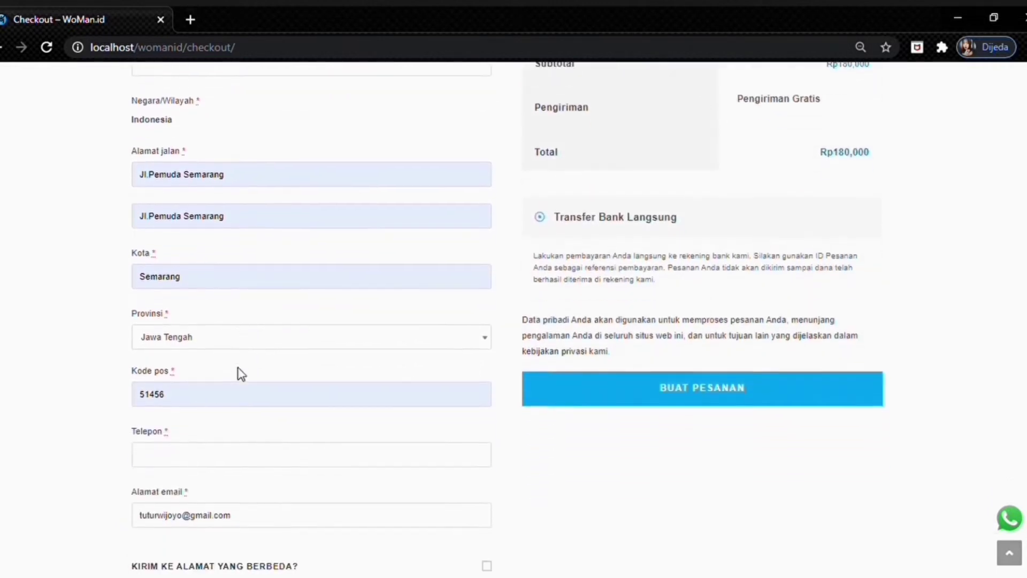
left_click(175, 444)
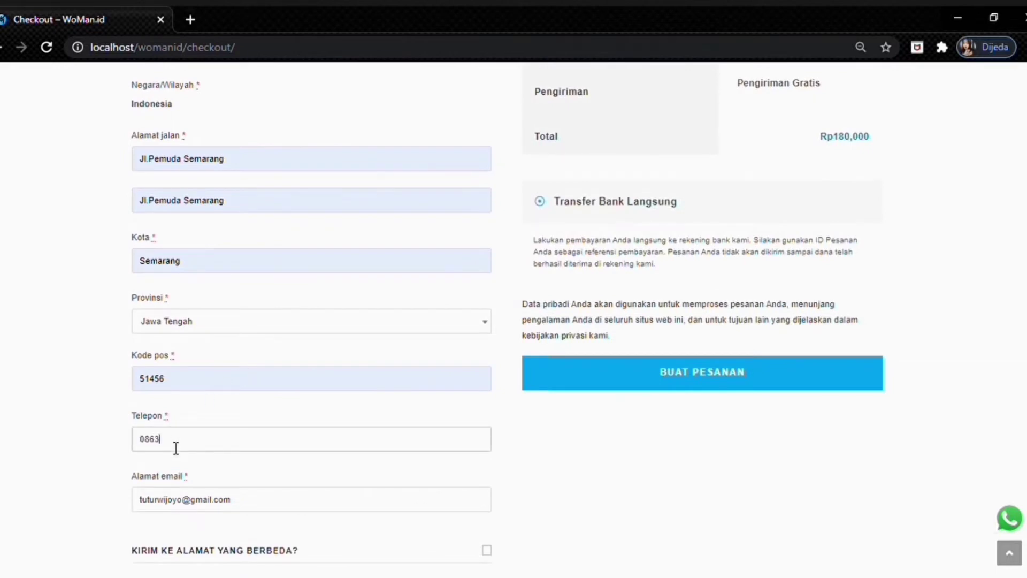
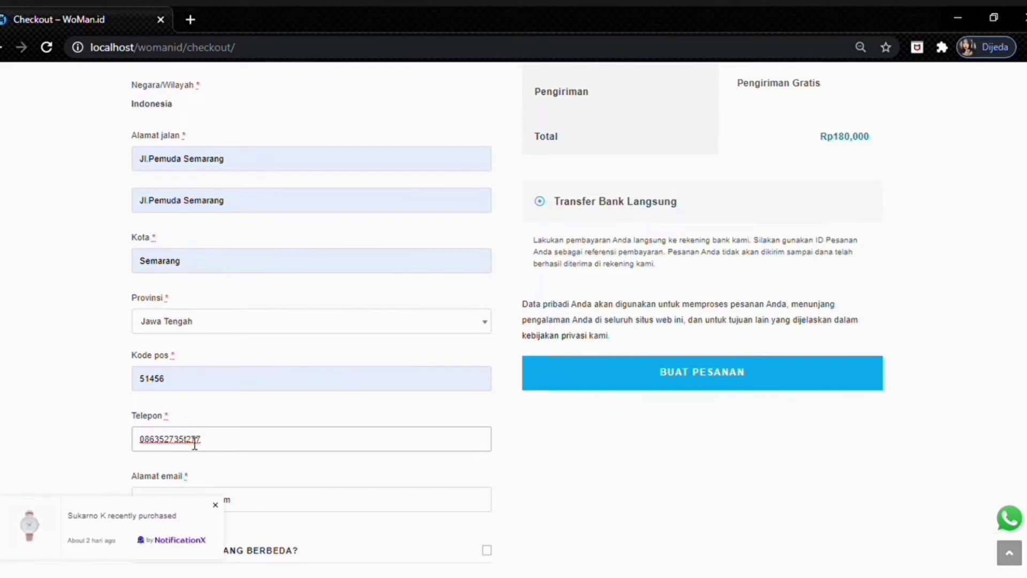
scroll(195, 444, "down", 3)
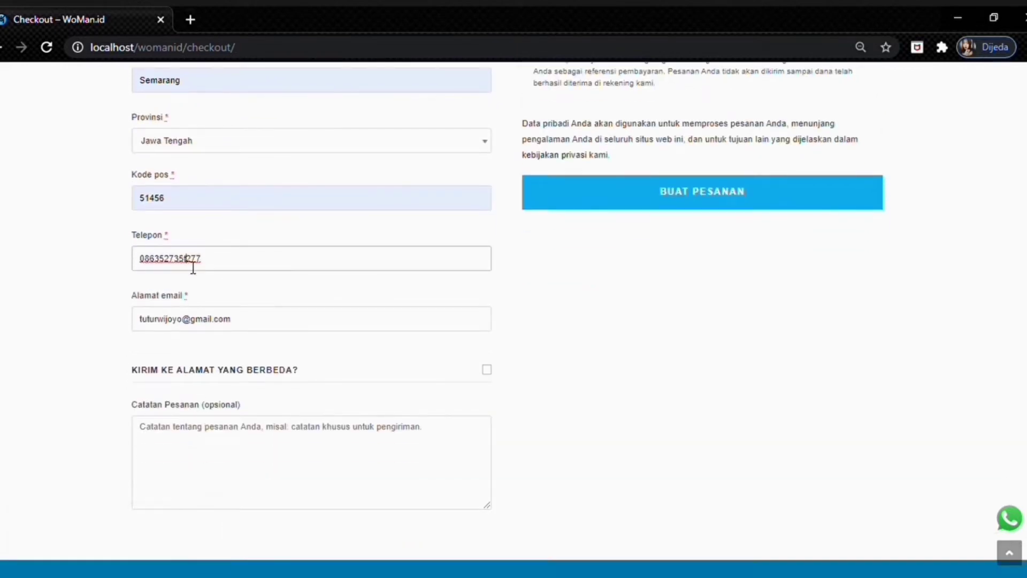
left_click(186, 267)
key("BackSpace")
- Add the order note 'warna hitam' in Catatan Pesanan
scroll(231, 343, "down", 1)
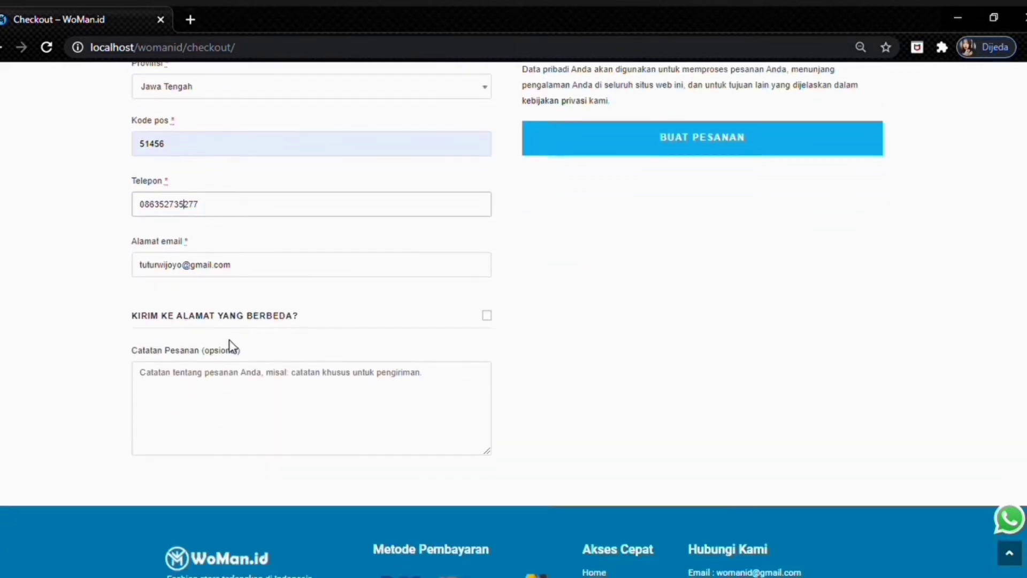
left_click(266, 391)
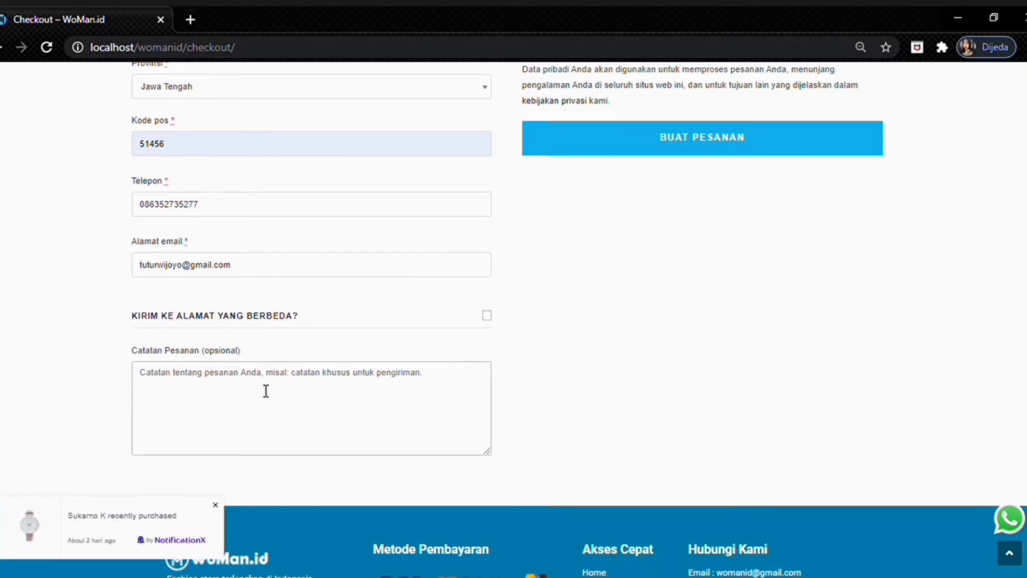
type("warna hitam")
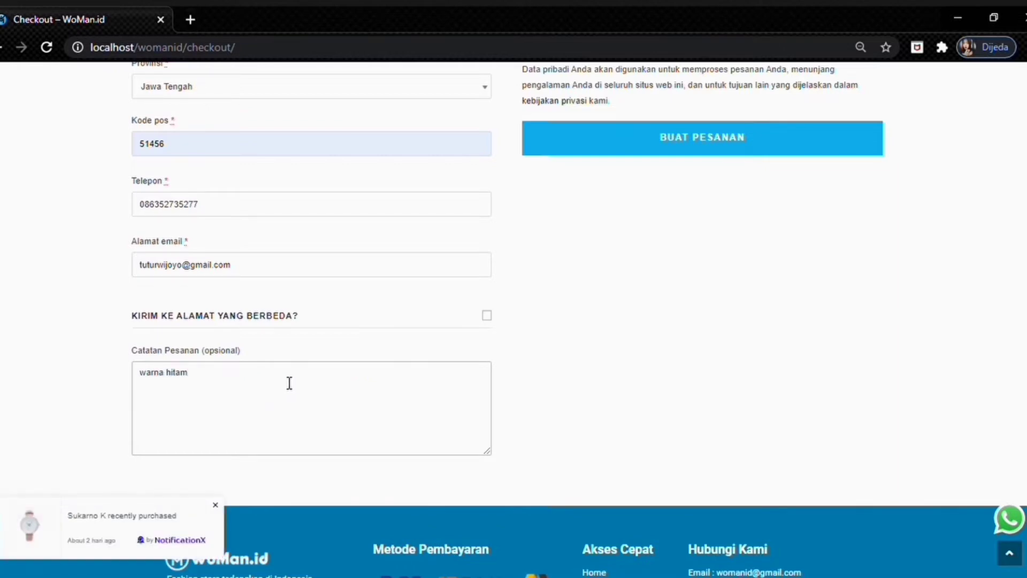
scroll(425, 424, "up", 10)
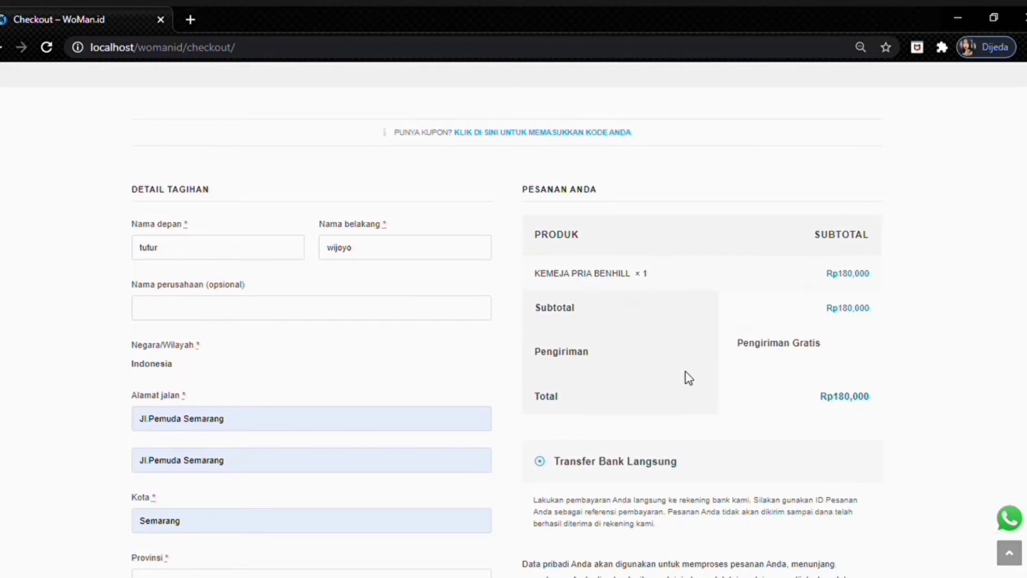
scroll(694, 336, "down", 1)
scroll(694, 336, "down", 3)
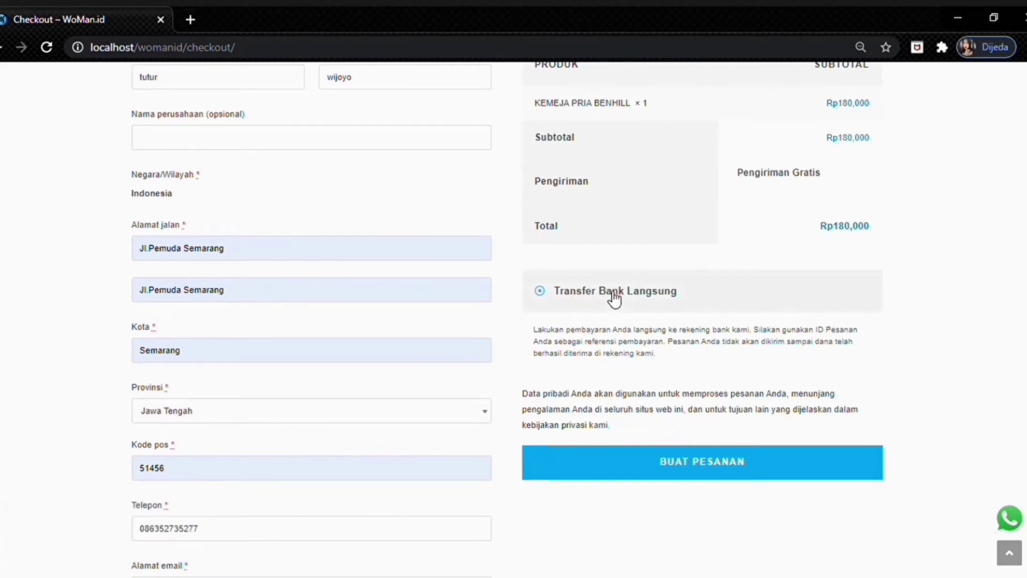
- Place the Rp180,000 order by bank transfer and review the Pesanan Diterima bank details, summary and addresses
left_click(677, 460)
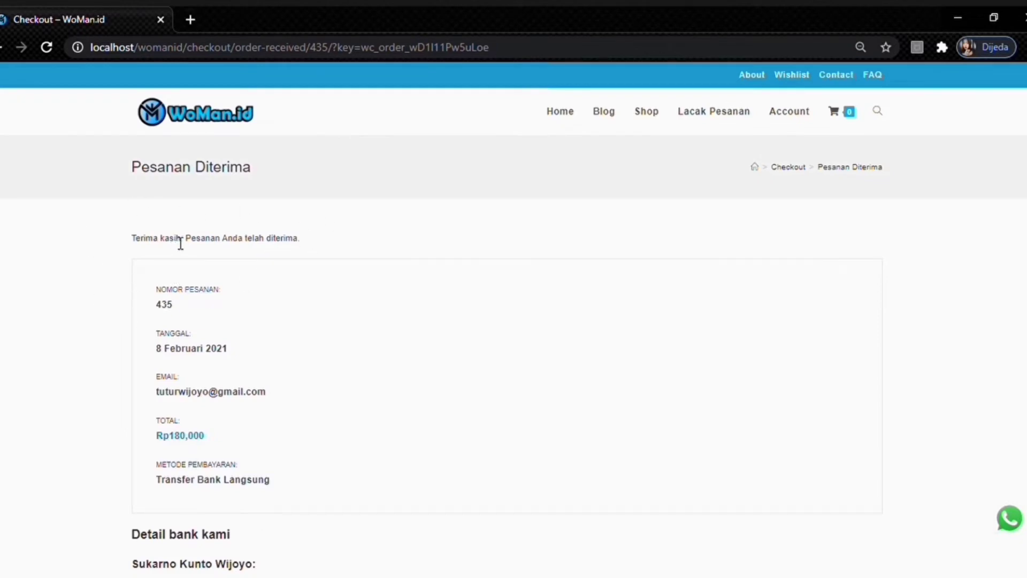
scroll(181, 243, "down", 3)
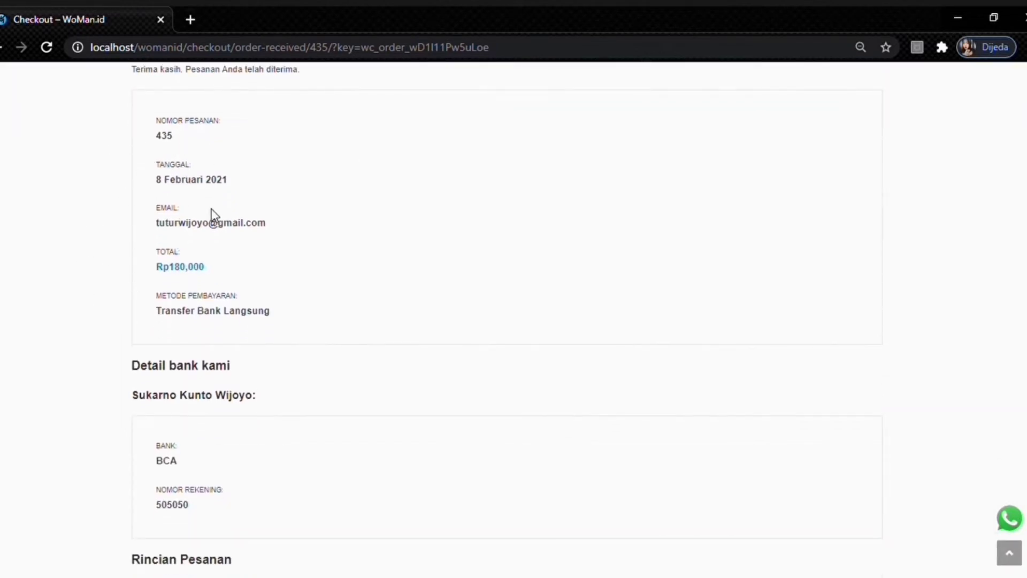
scroll(130, 253, "down", 1)
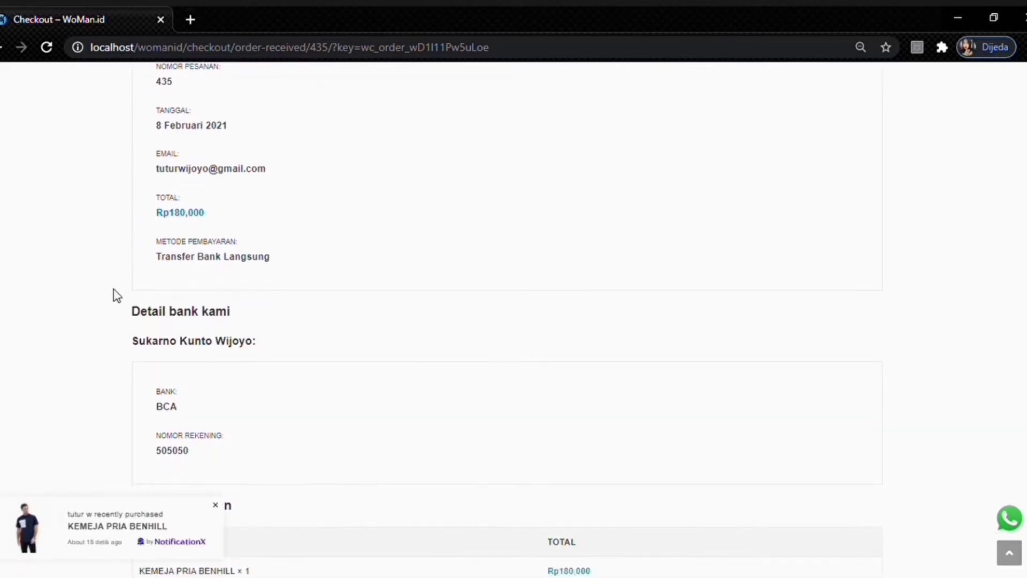
scroll(209, 302, "down", 2)
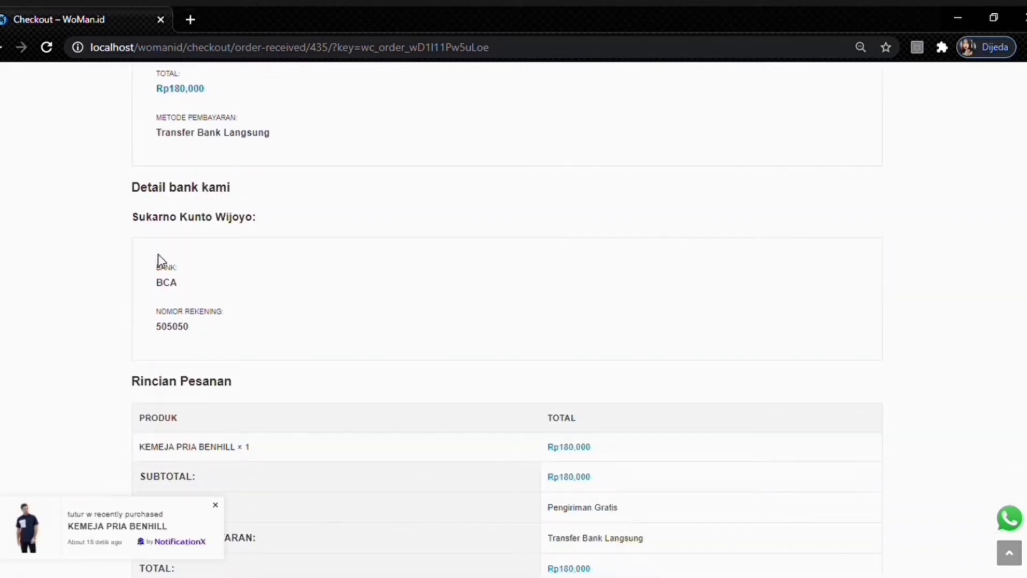
scroll(278, 354, "down", 2)
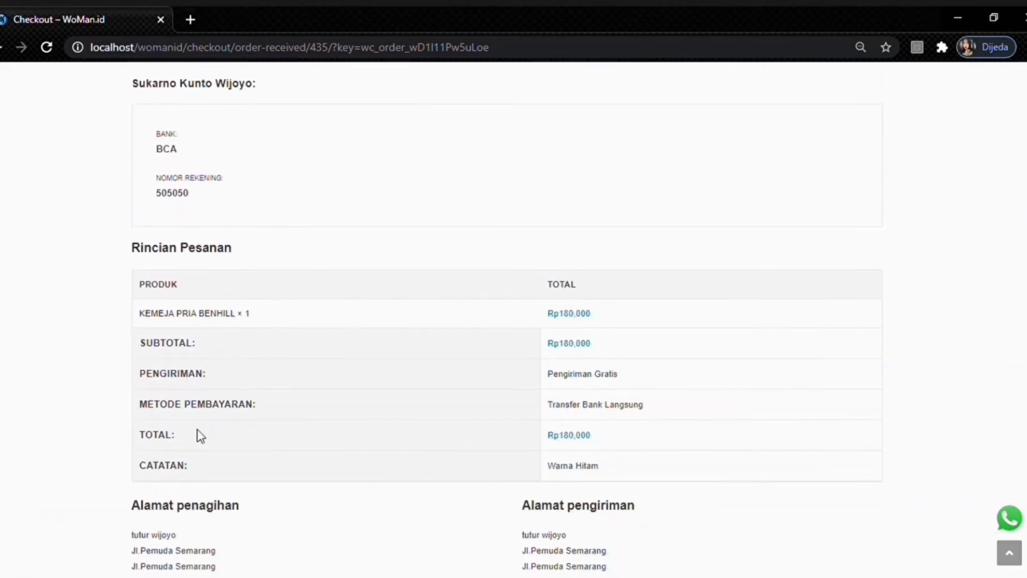
scroll(441, 294, "down", 3)
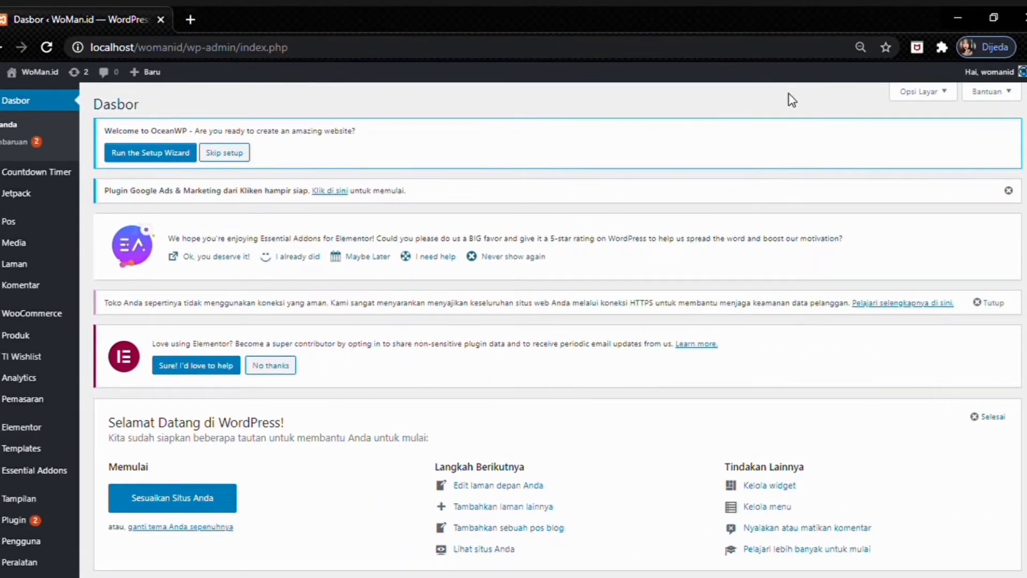
- Go to Tampilan > Tema to see OceanWP 2.0.2 as the current theme
scroll(21, 264, "down", 2)
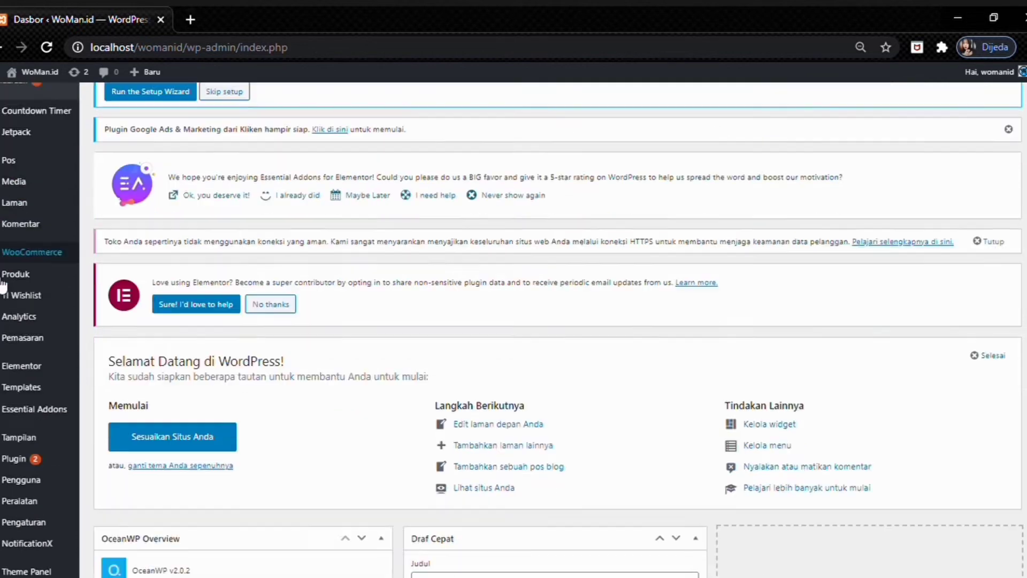
scroll(33, 362, "down", 2)
mouse_move(23, 384)
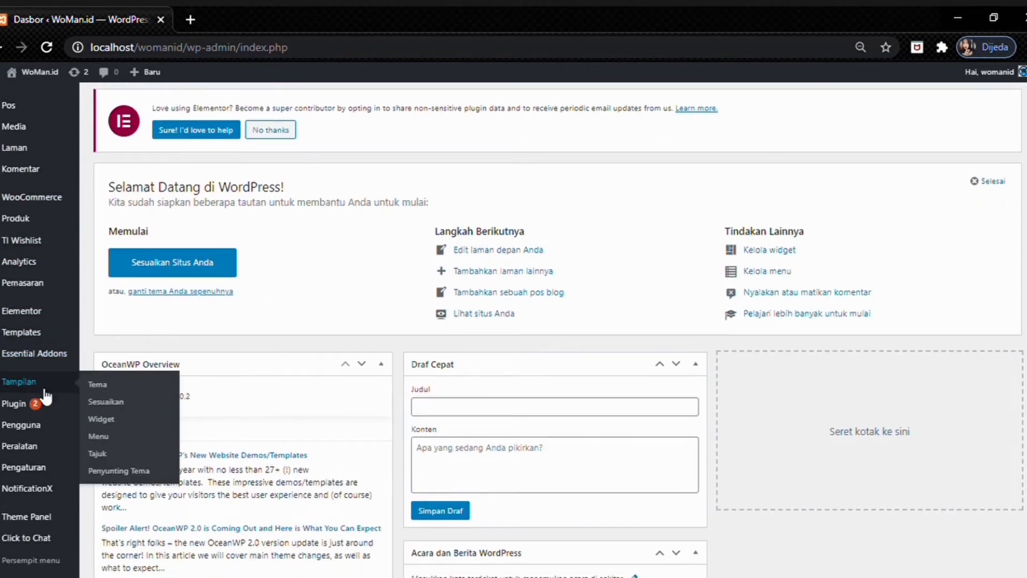
left_click(113, 391)
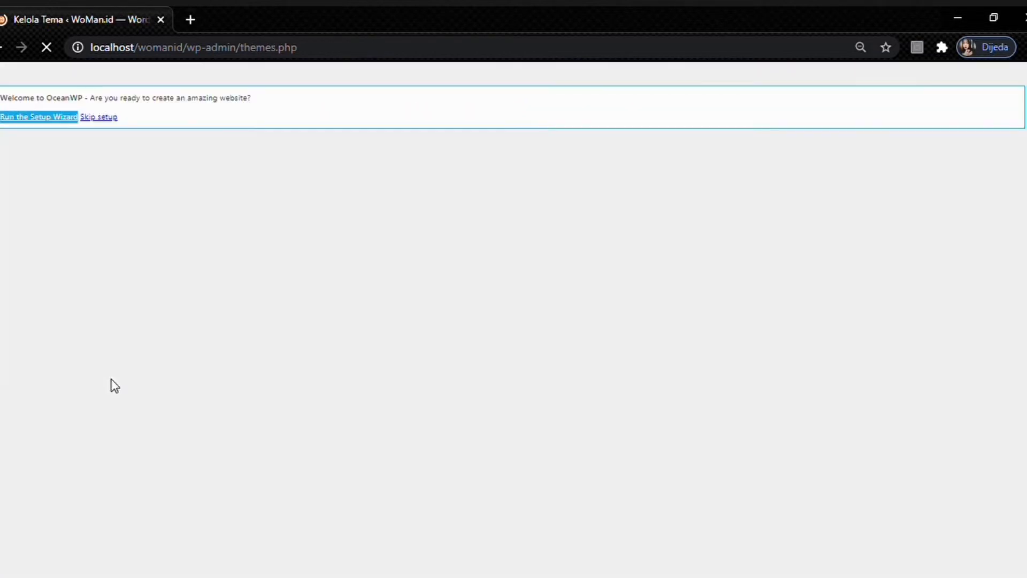
scroll(415, 289, "down", 3)
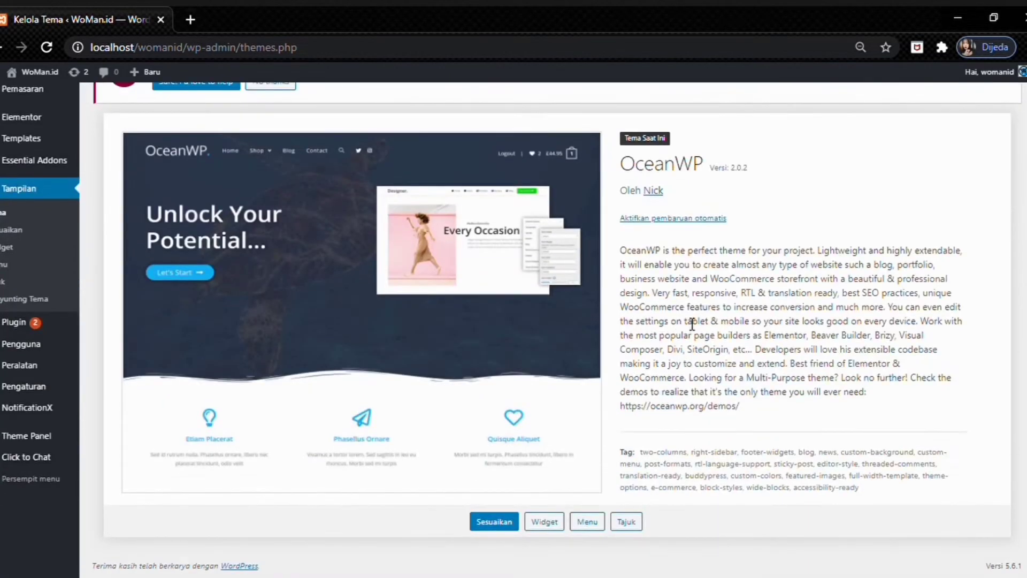
scroll(466, 310, "up", 5)
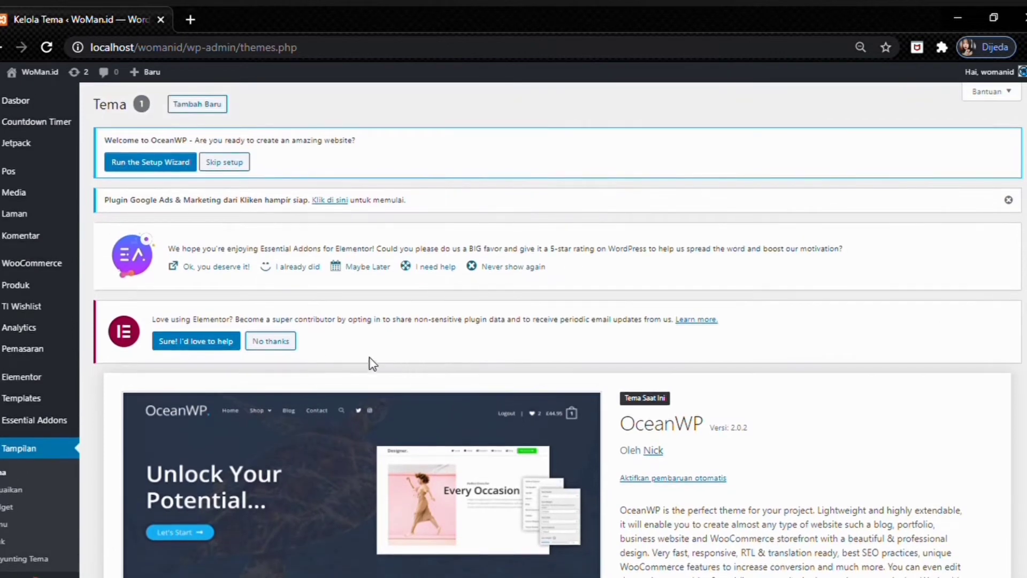
scroll(399, 387, "down", 2)
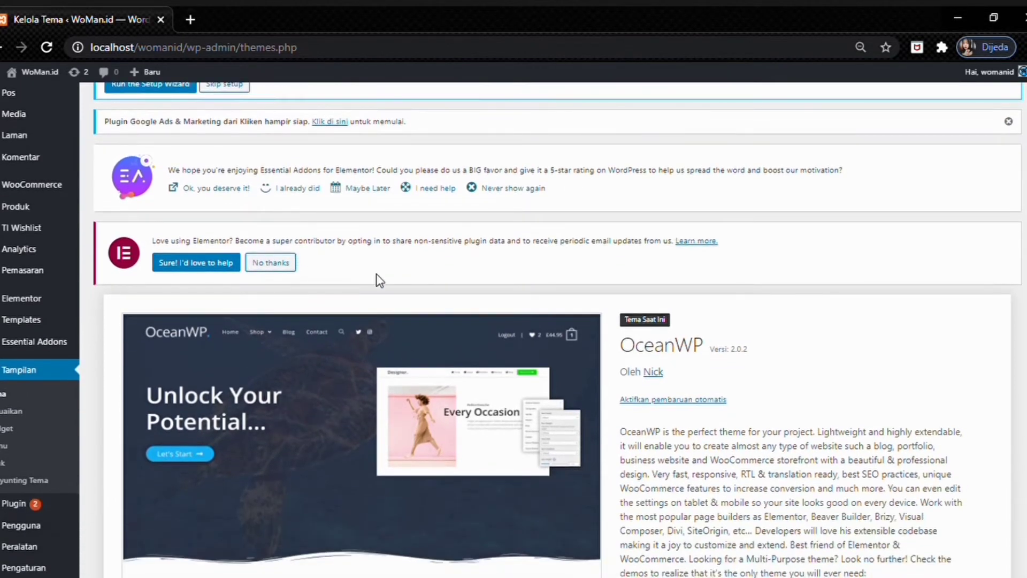
scroll(372, 301, "down", 4)
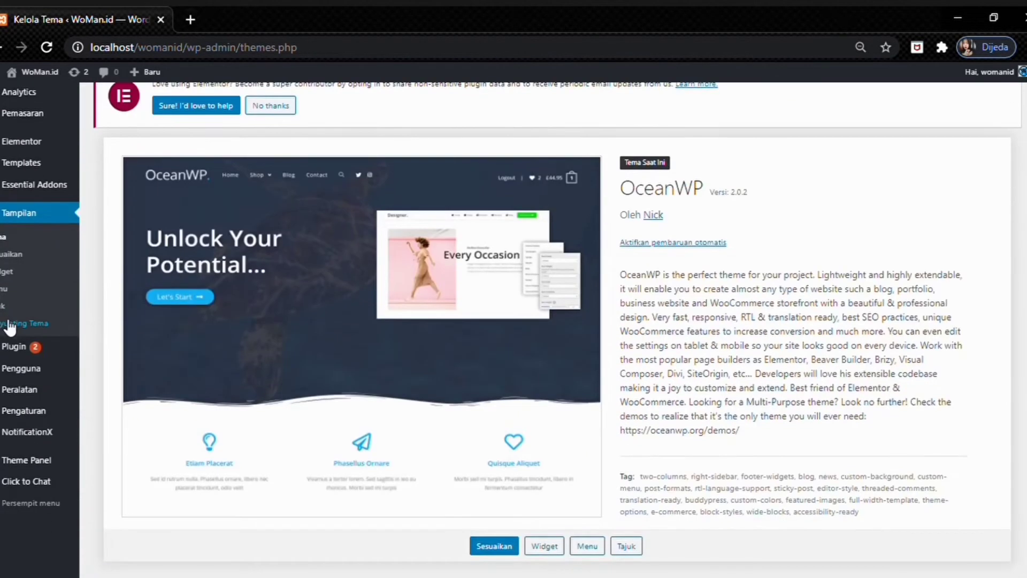
mouse_move(35, 396)
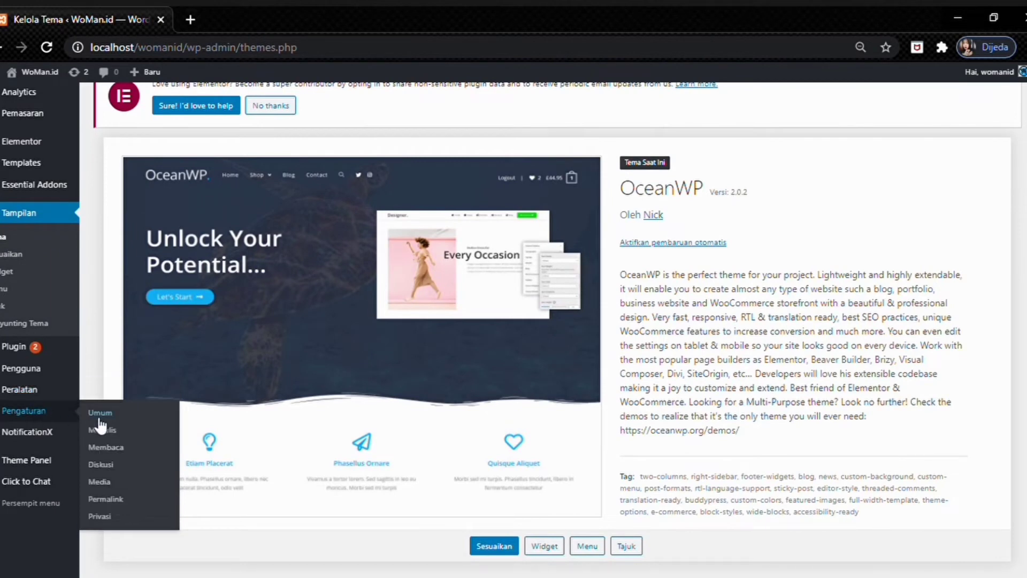
- Open Pengaturan Permalink and check that Nama tulisan (/%postname%/) is the selected structure
left_click(126, 504)
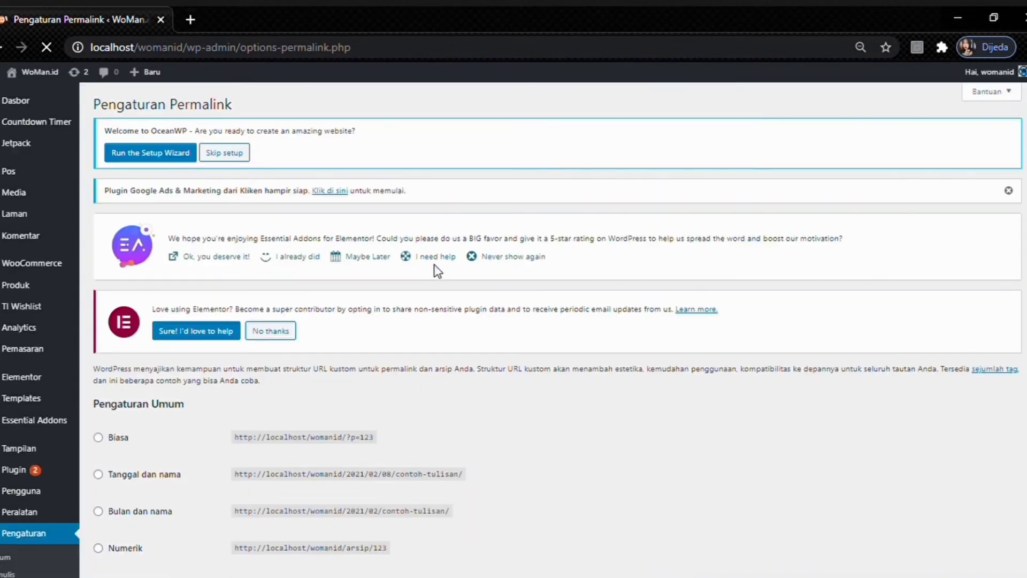
scroll(431, 260, "down", 4)
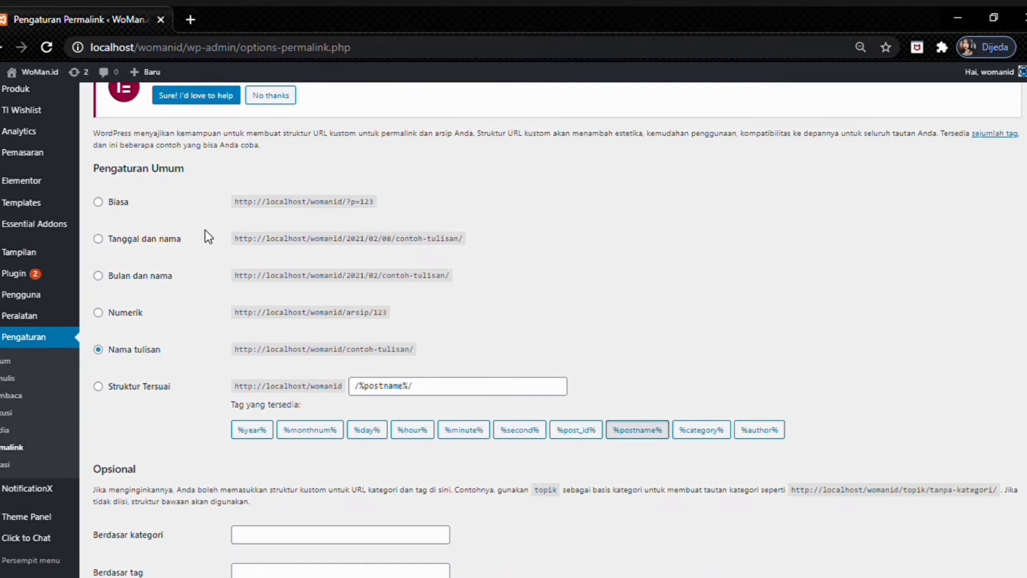
scroll(223, 325, "down", 1)
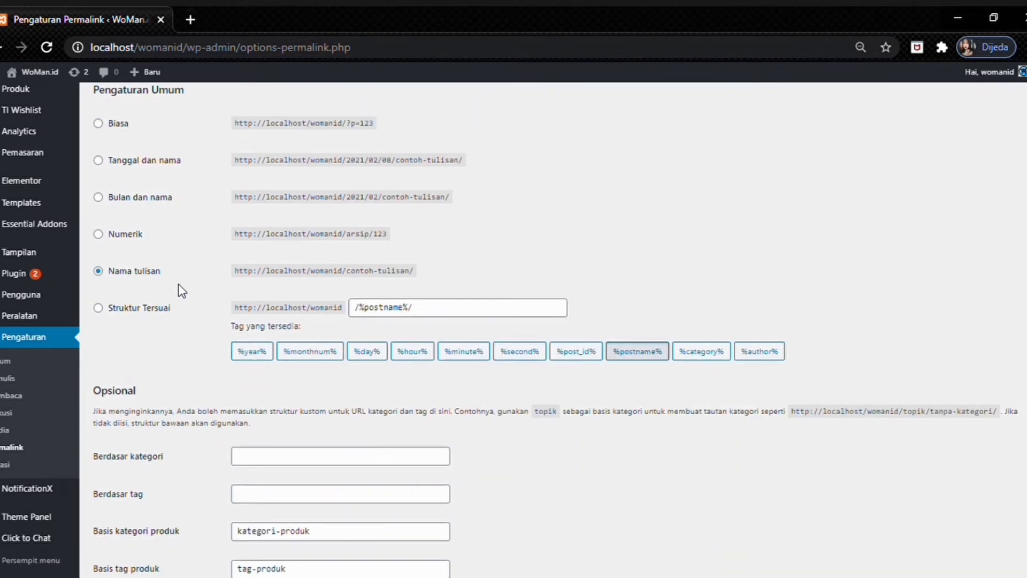
scroll(250, 291, "down", 2)
scroll(250, 291, "up", 5)
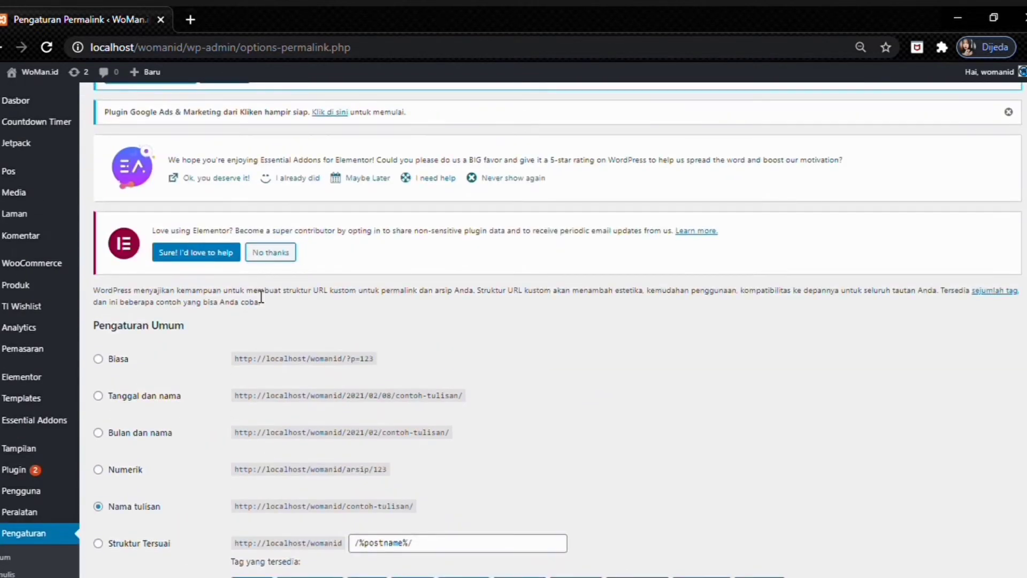
scroll(261, 297, "up", 1)
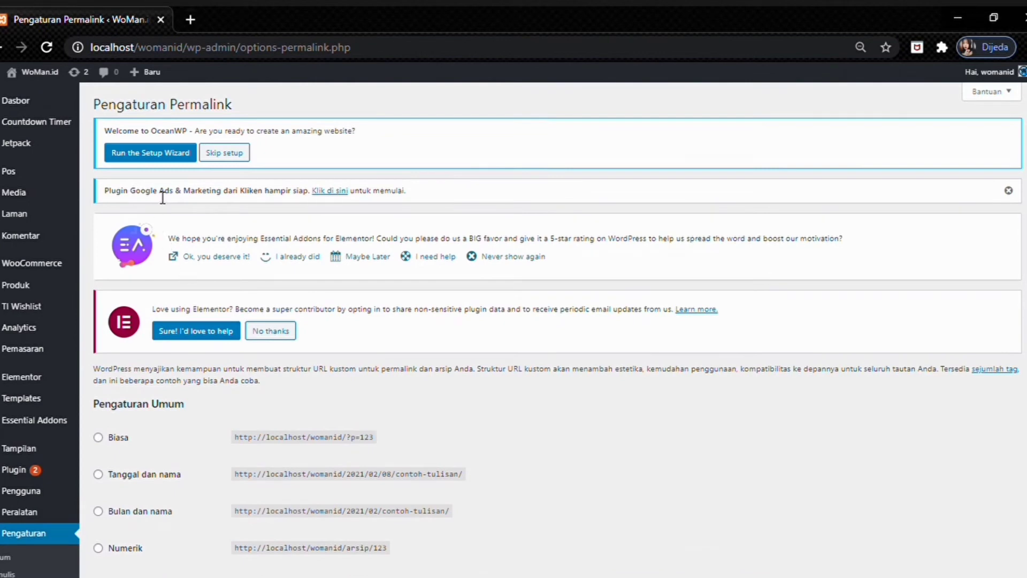
- Open the Laman list and look through its 12 published pages, including About, Checkout and Shop
mouse_move(27, 216)
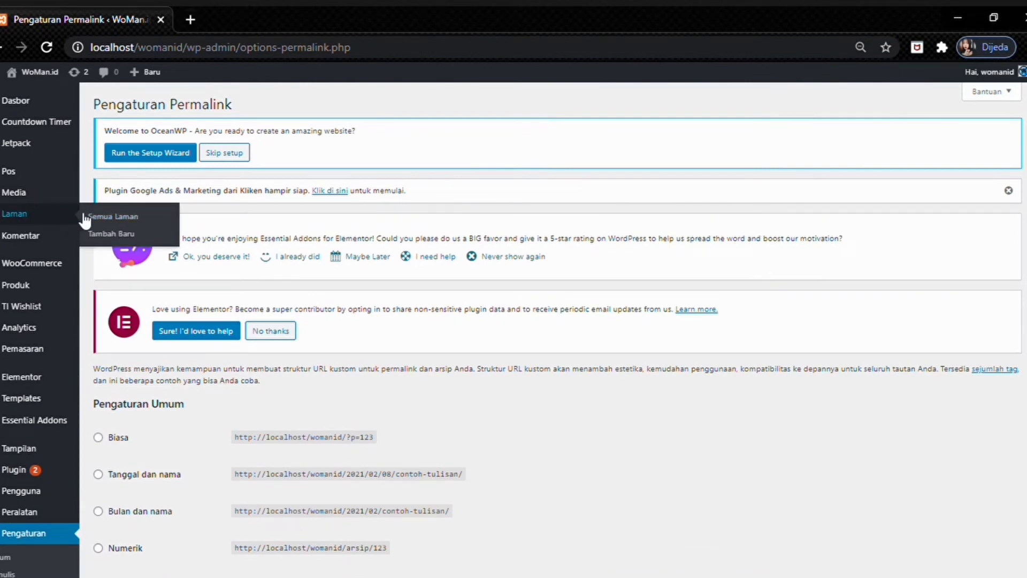
left_click(102, 217)
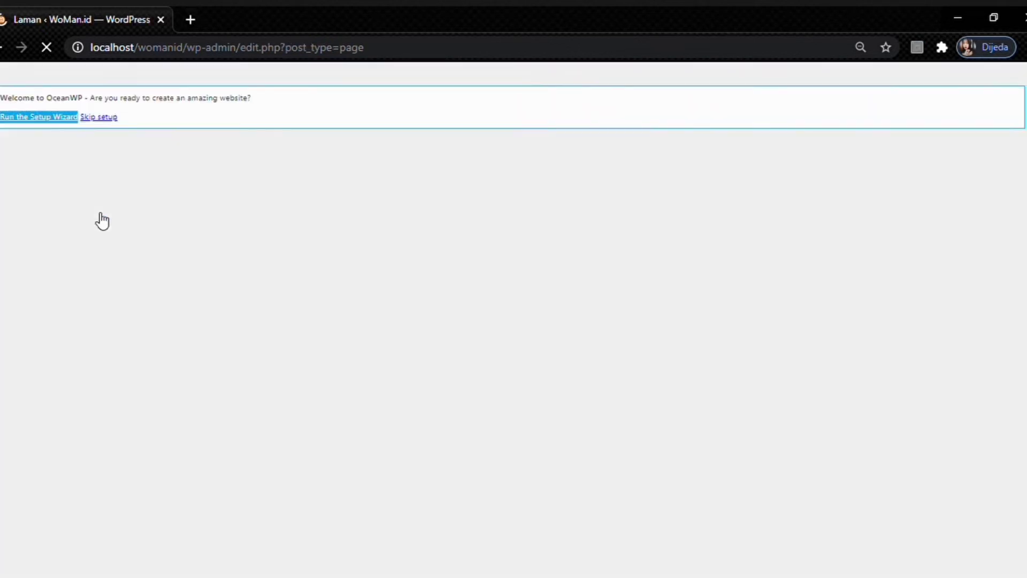
scroll(257, 190, "down", 4)
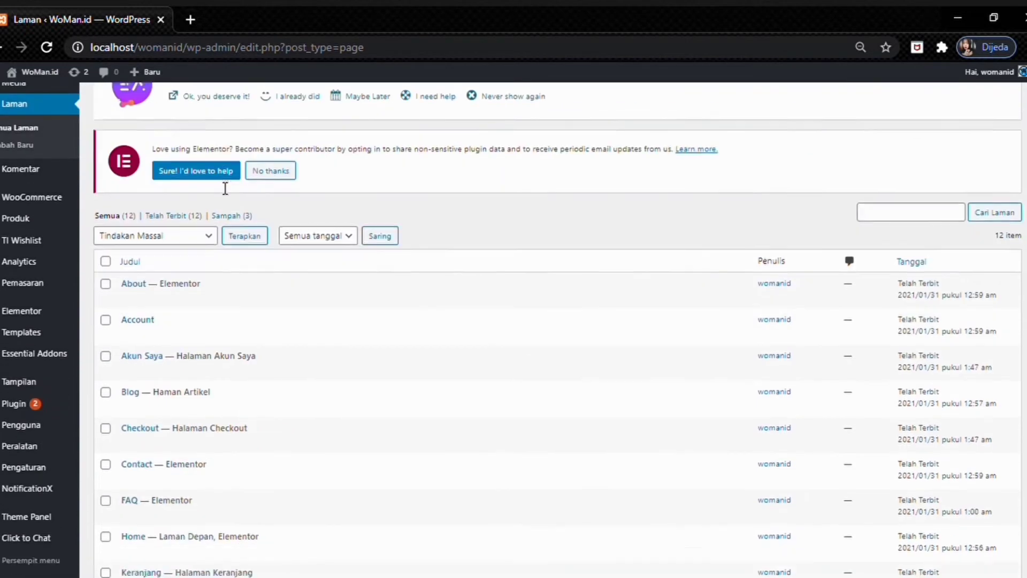
scroll(298, 192, "up", 2)
scroll(300, 185, "down", 4)
scroll(295, 177, "up", 3)
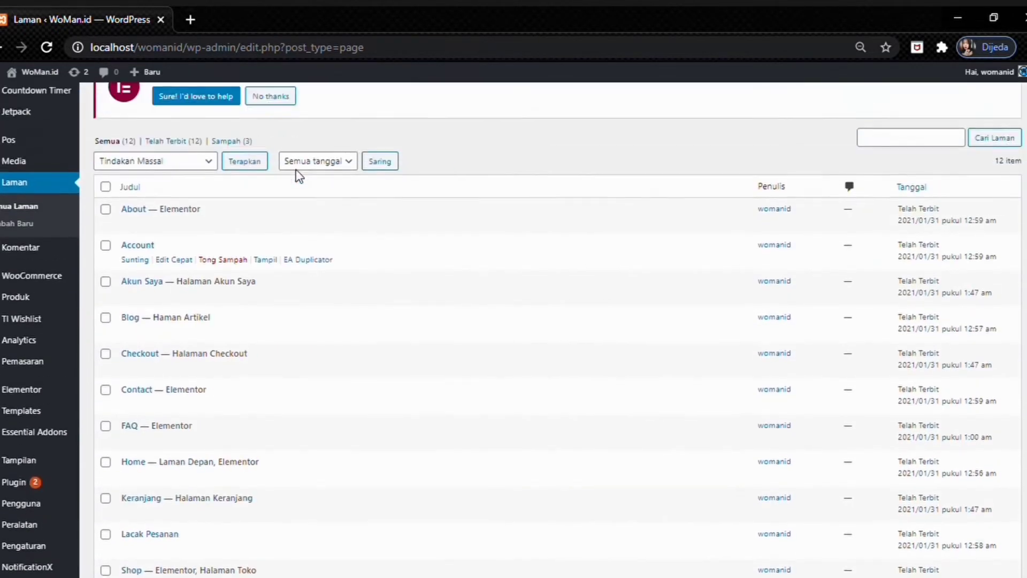
scroll(294, 175, "down", 3)
scroll(275, 164, "down", 2)
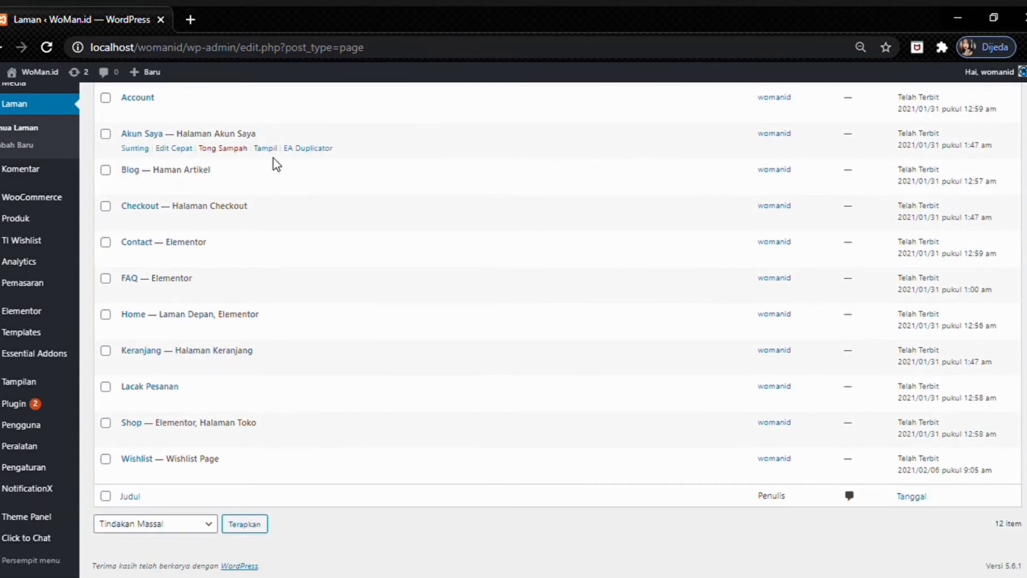
scroll(230, 257, "up", 2)
scroll(149, 234, "up", 1)
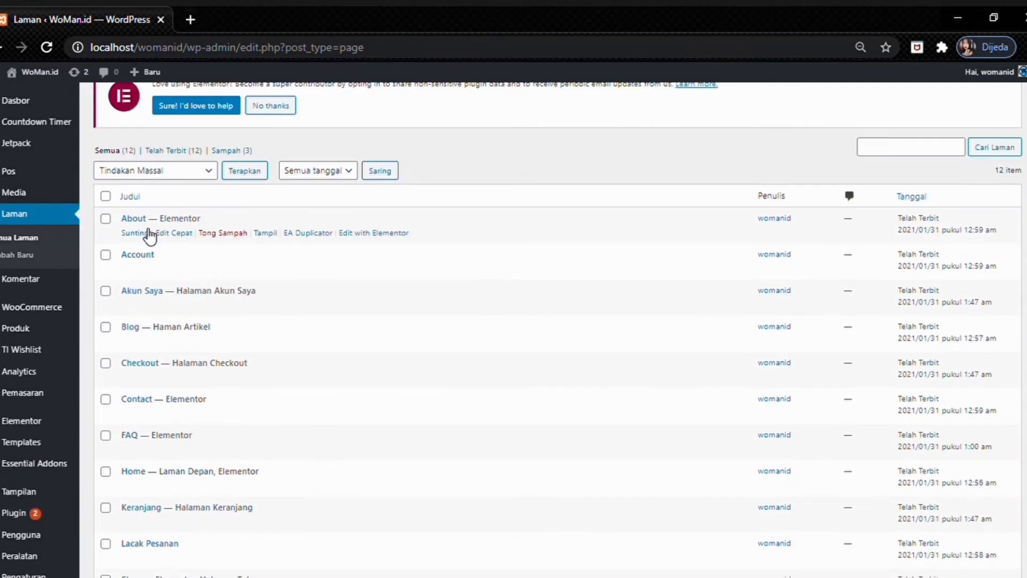
scroll(149, 259, "down", 3)
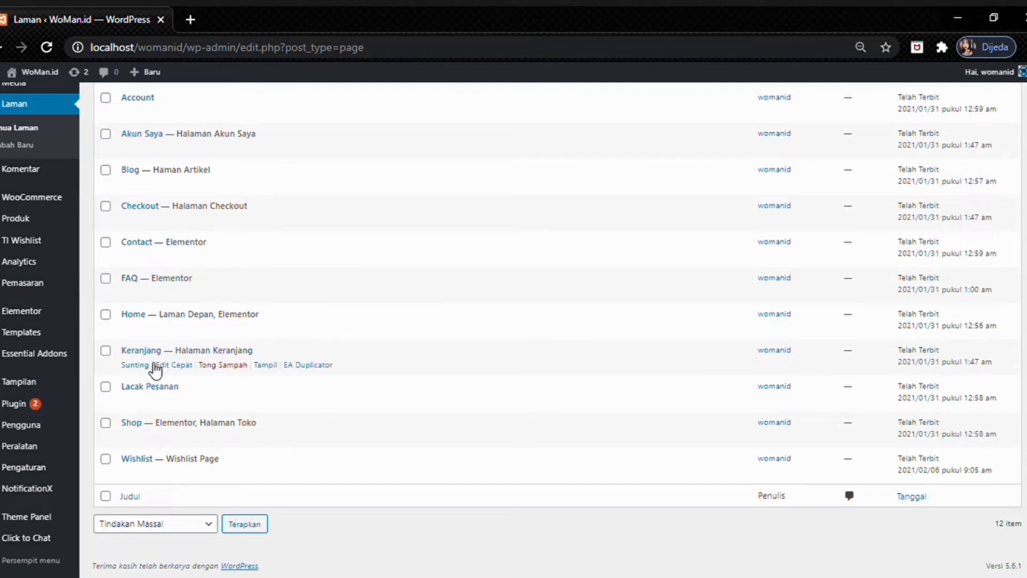
scroll(353, 496, "up", 2)
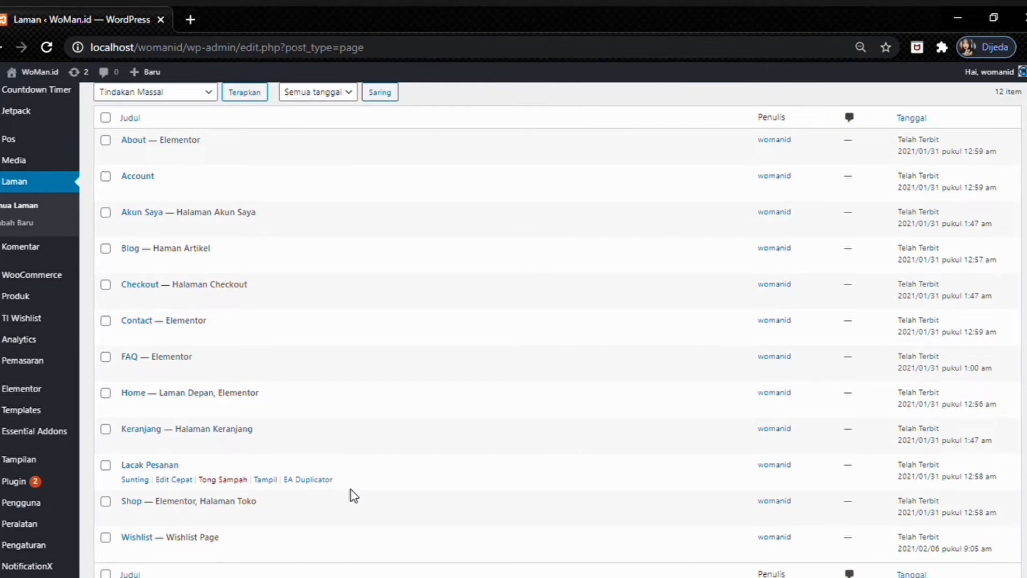
scroll(193, 246, "up", 4)
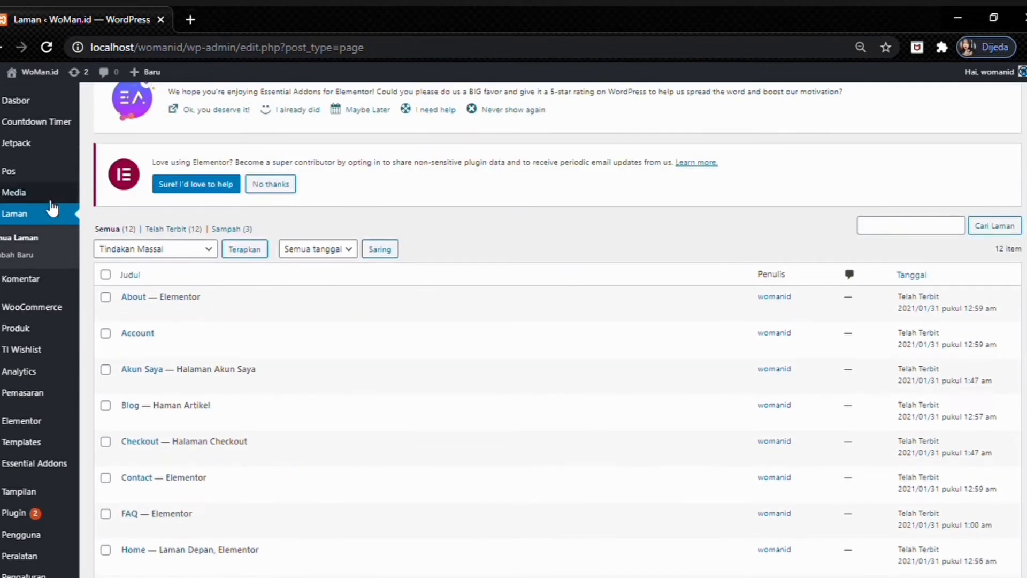
scroll(223, 355, "down", 2)
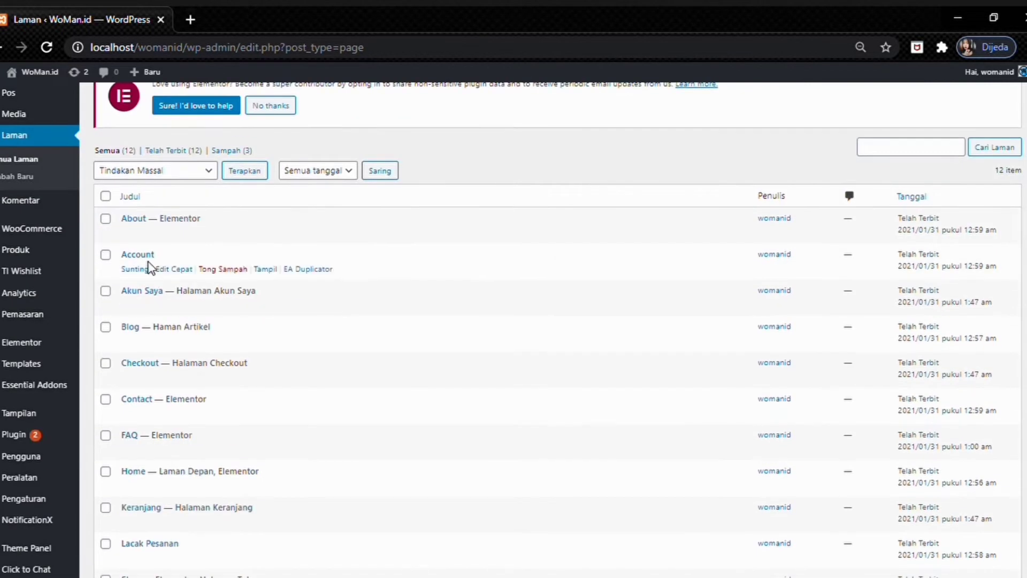
scroll(69, 213, "up", 2)
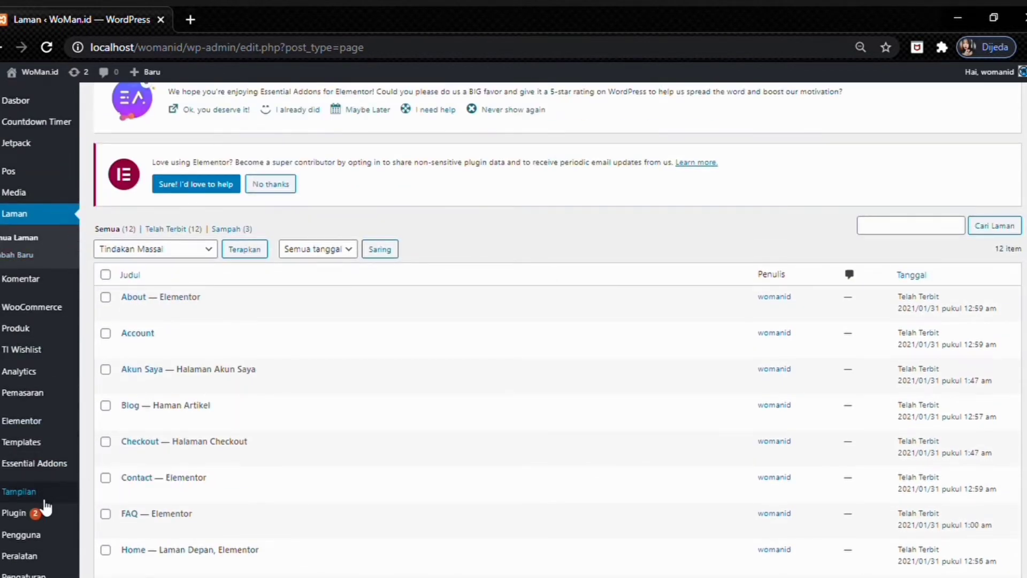
- Open Menus and review the Menu Atas structure with About, Wishlist, Contact and FAQ
mouse_move(53, 495)
left_click(124, 512)
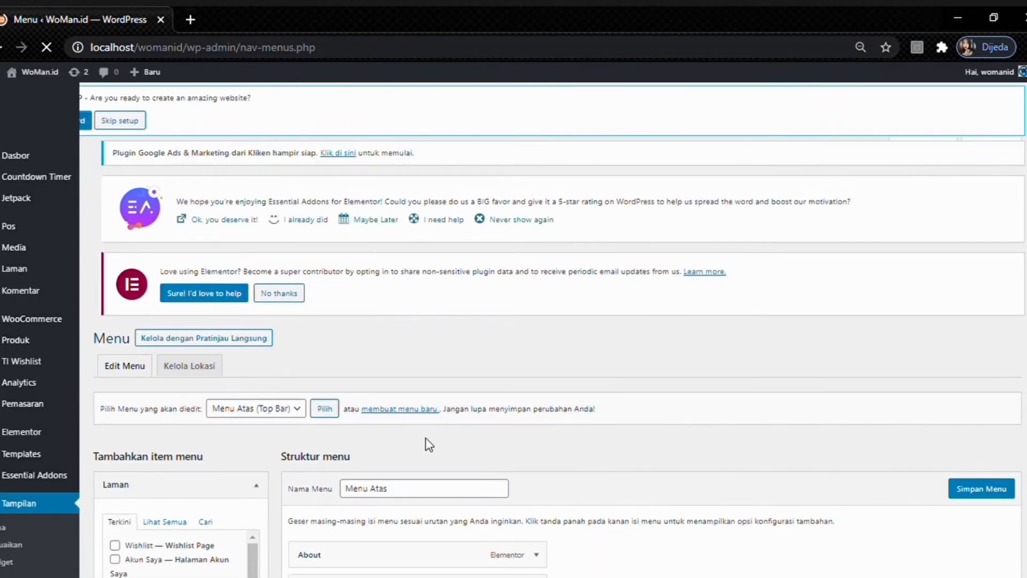
scroll(493, 284, "down", 5)
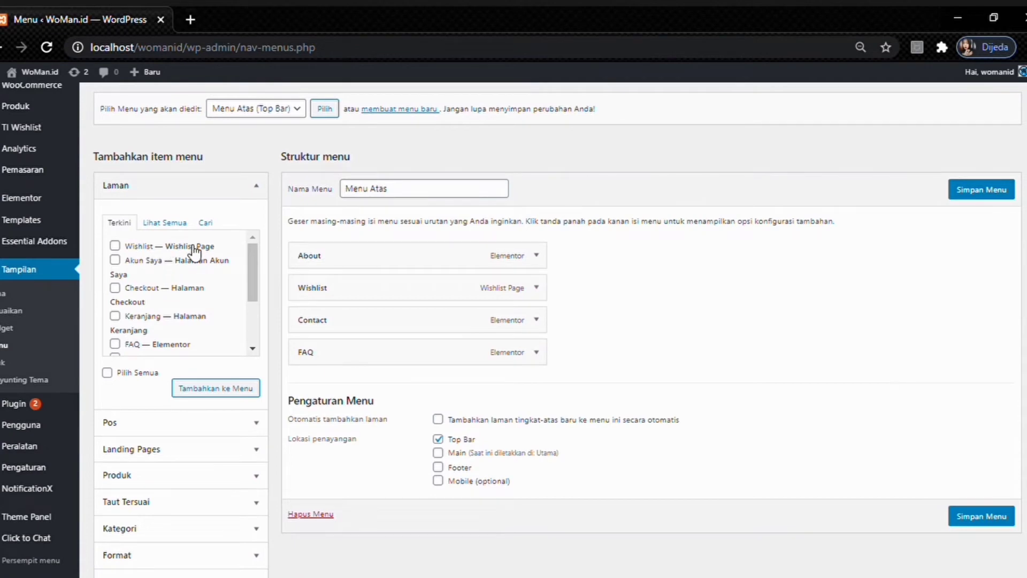
scroll(190, 241, "down", 1)
scroll(182, 222, "down", 1)
scroll(183, 225, "up", 2)
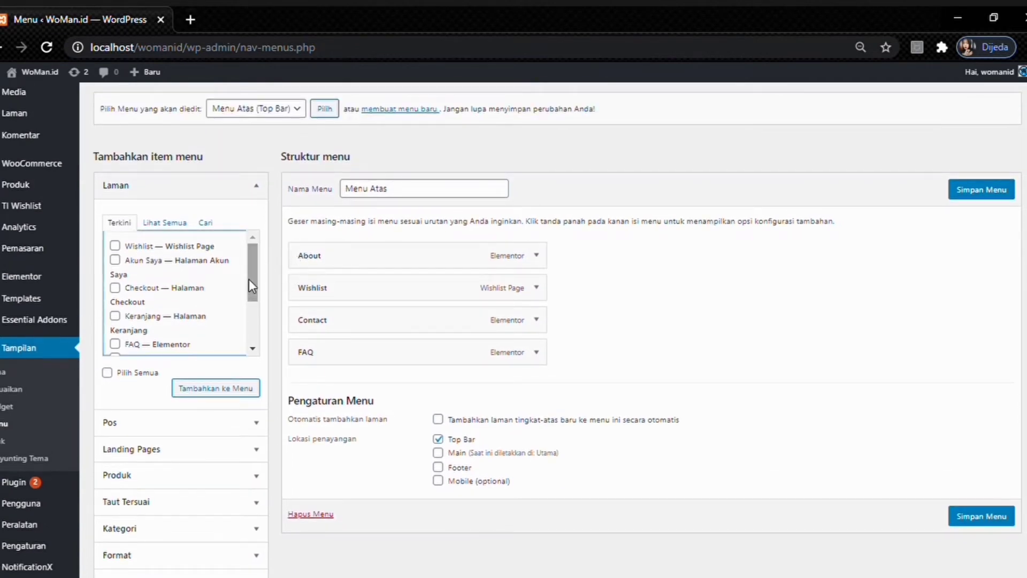
scroll(210, 284, "down", 2)
scroll(188, 280, "up", 3)
scroll(188, 280, "down", 3)
scroll(188, 281, "up", 3)
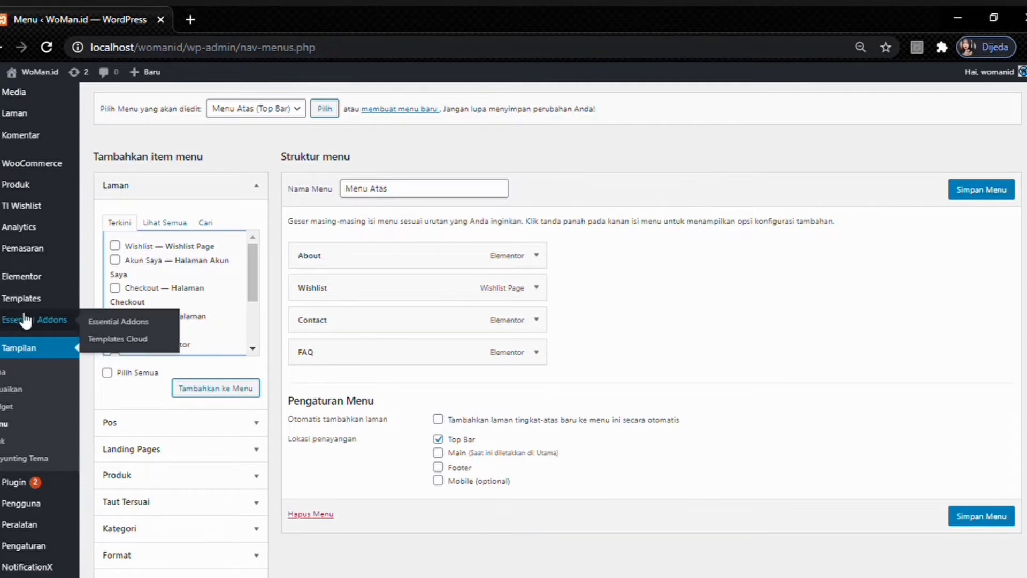
scroll(24, 316, "up", 3)
mouse_move(28, 311)
scroll(26, 308, "down", 2)
scroll(27, 305, "up", 5)
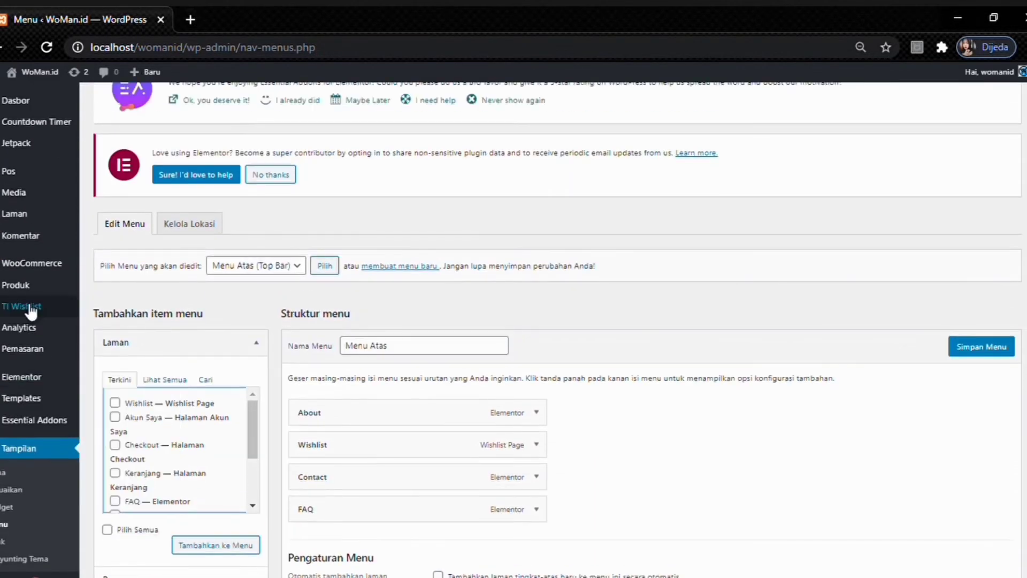
- Go to the Plugins page listing 14 installed plugins, 11 active
mouse_move(8, 278)
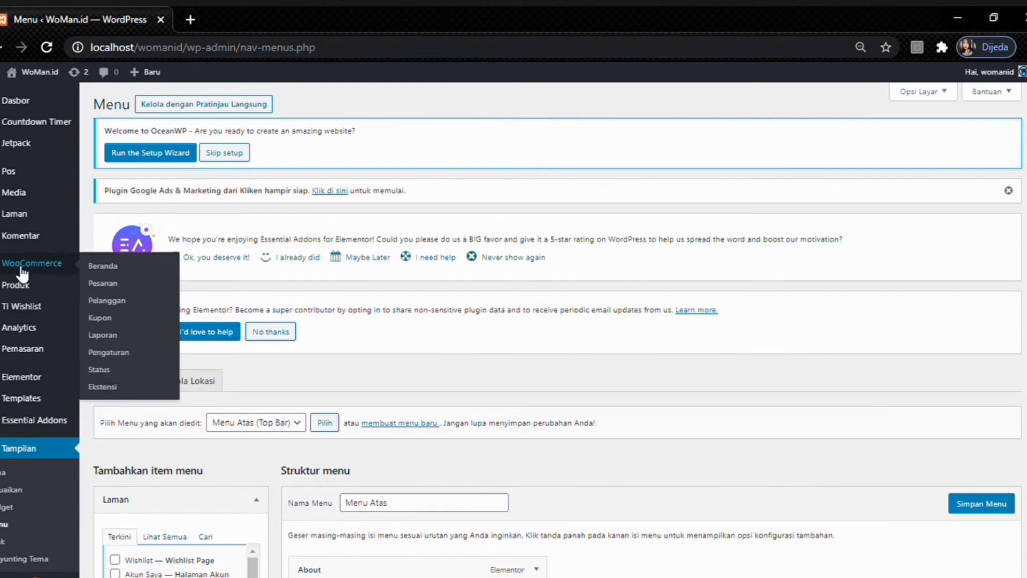
scroll(16, 321, "down", 5)
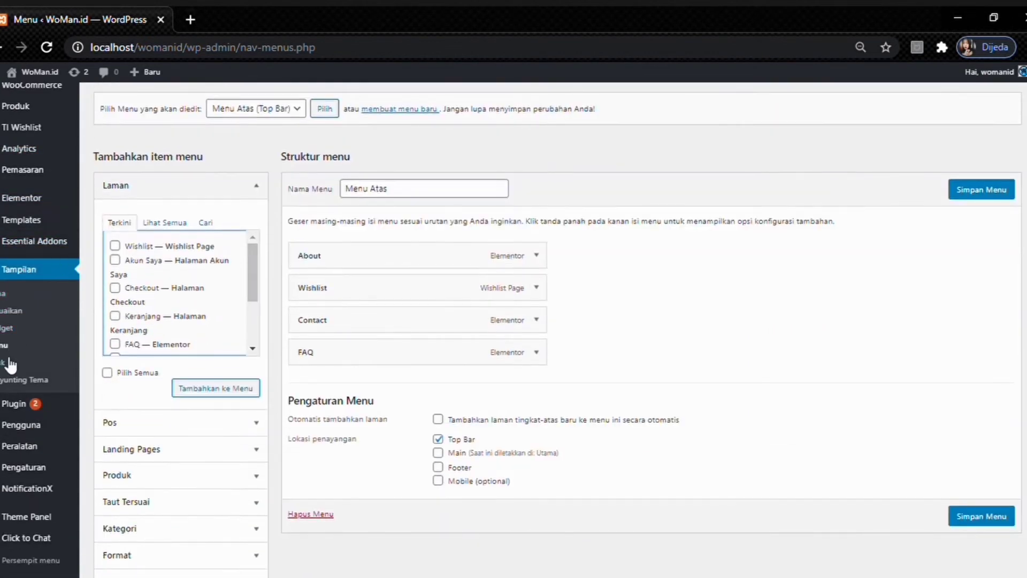
left_click(20, 404)
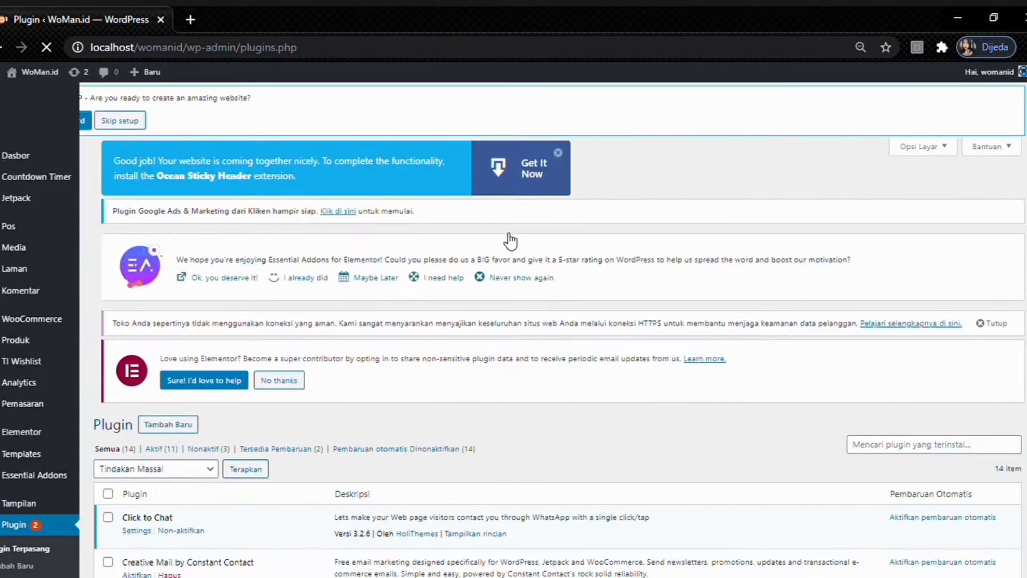
- Scroll through the full list of installed plugins on the Plugins page
scroll(485, 233, "down", 2)
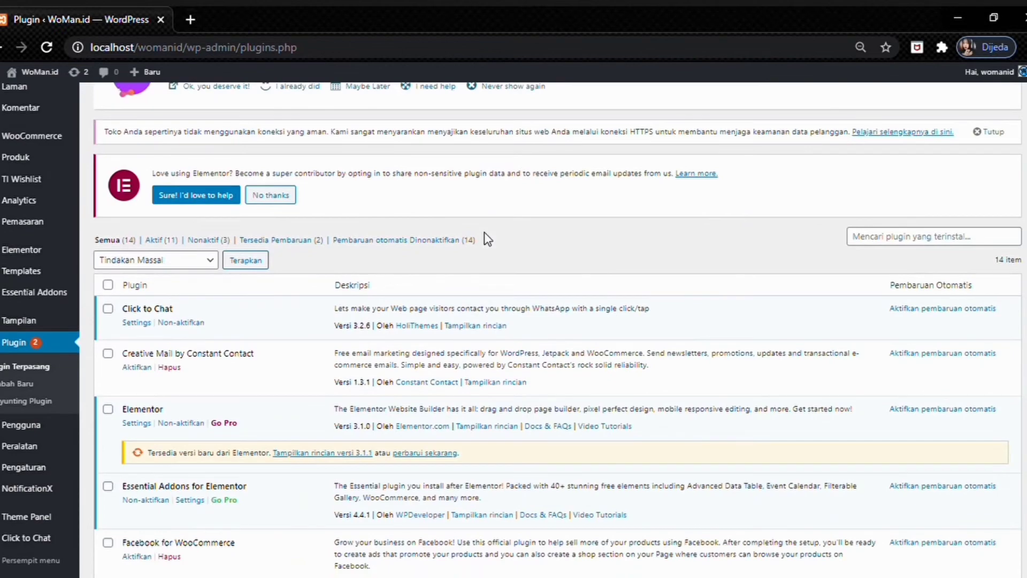
scroll(486, 236, "down", 2)
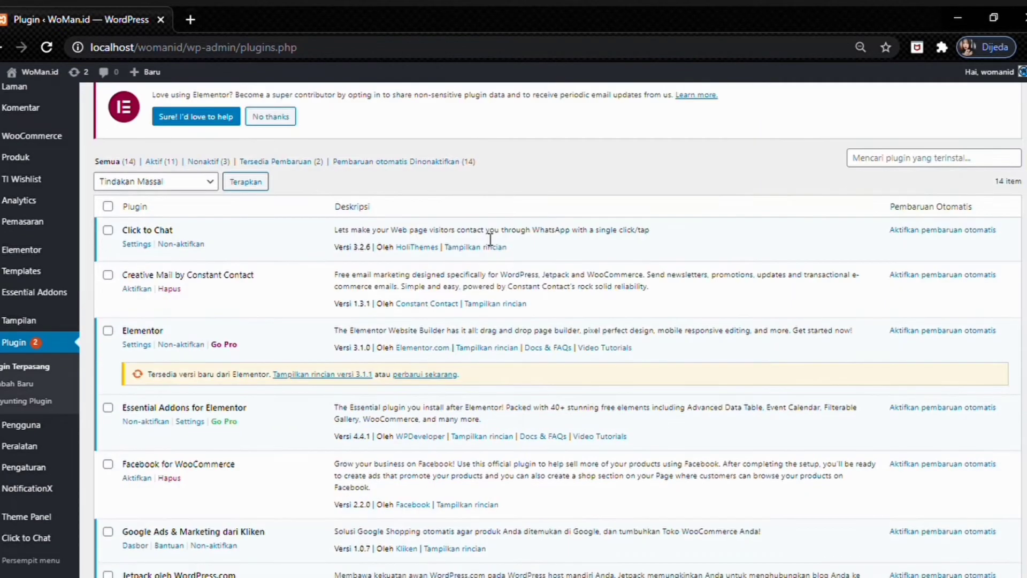
scroll(454, 252, "up", 2)
scroll(420, 275, "down", 2)
scroll(327, 298, "down", 2)
scroll(245, 335, "down", 10)
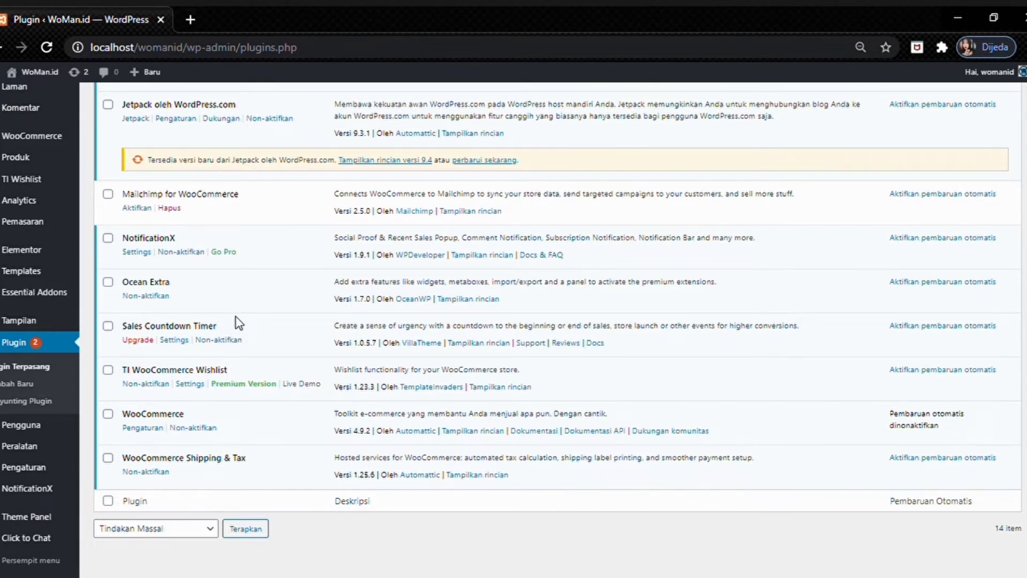
scroll(228, 328, "up", 2)
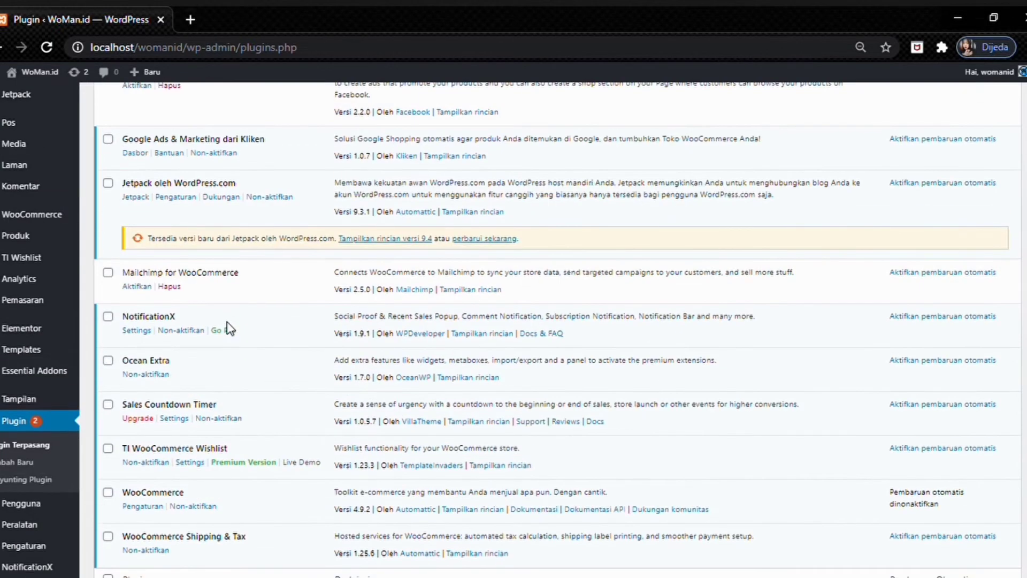
scroll(227, 323, "up", 5)
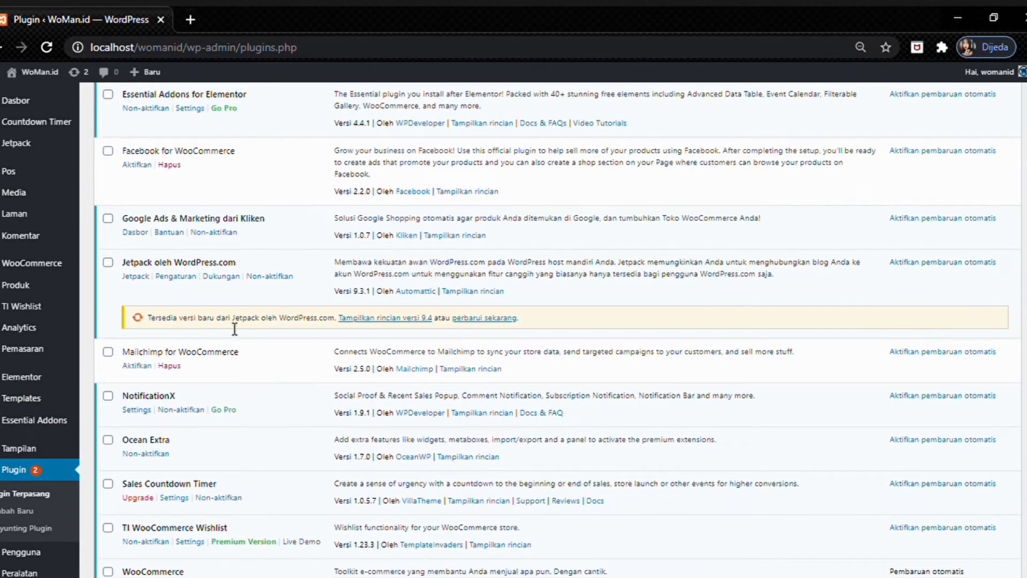
scroll(230, 327, "up", 2)
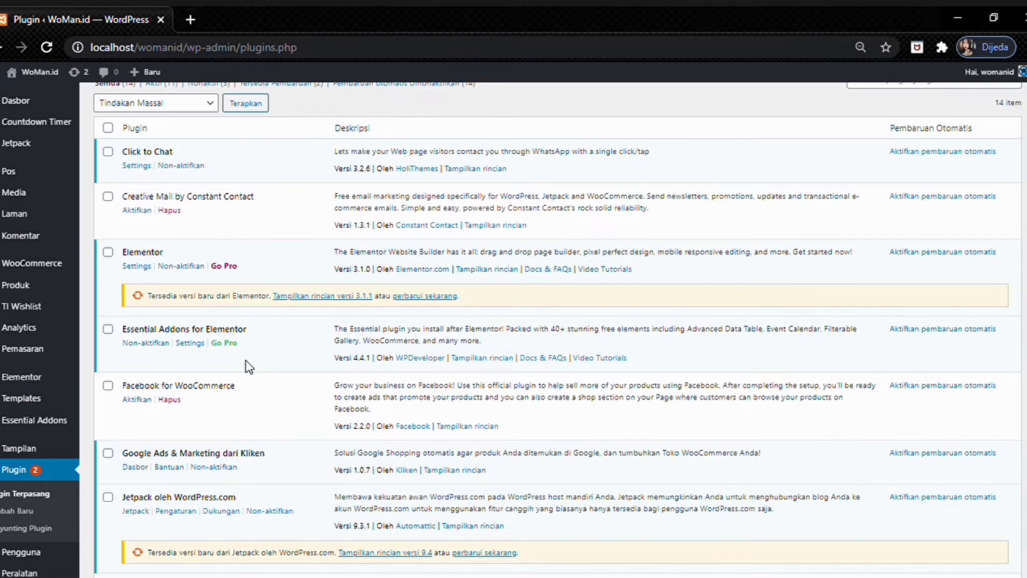
scroll(279, 285, "down", 8)
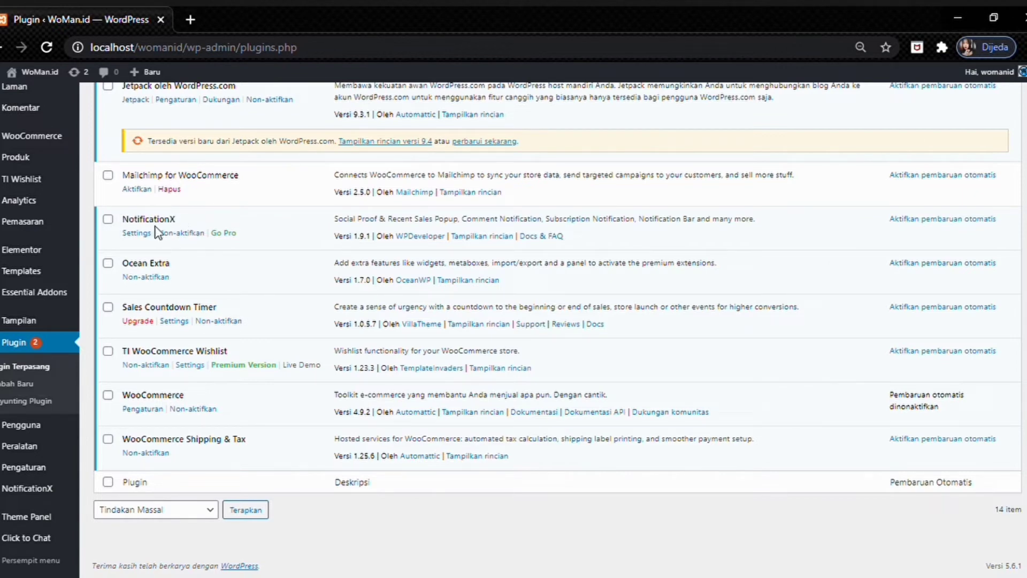
scroll(167, 236, "up", 1)
scroll(182, 241, "down", 1)
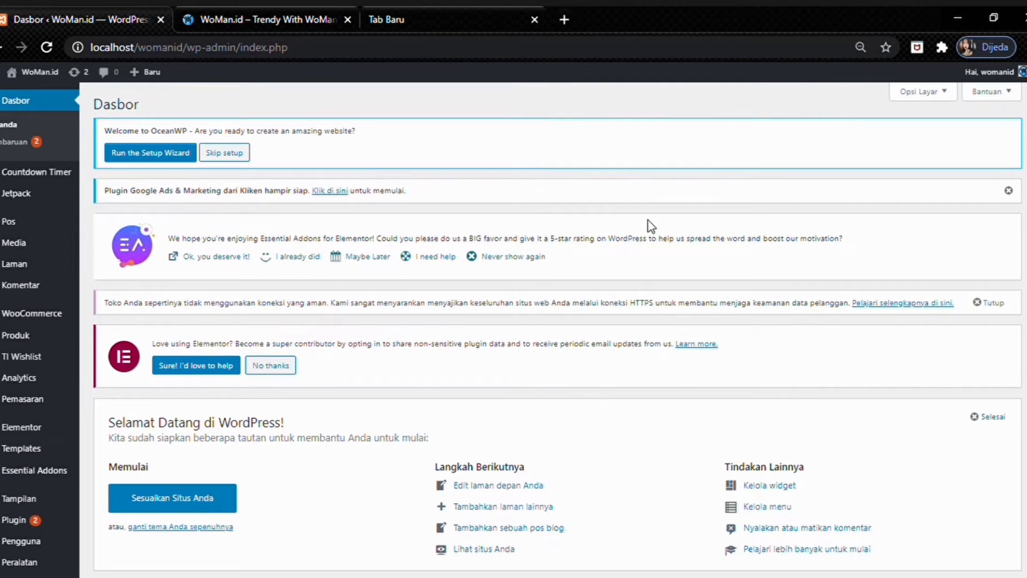
- Switch to the WoMan.id storefront tab and open Sesuaikan in a new tab
left_click(227, 7)
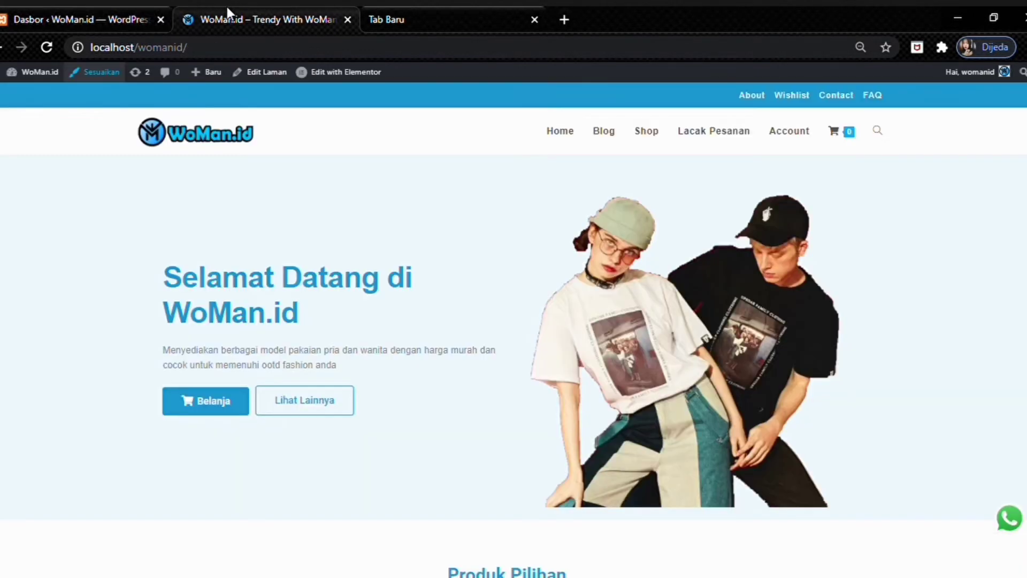
middle_click(121, 79)
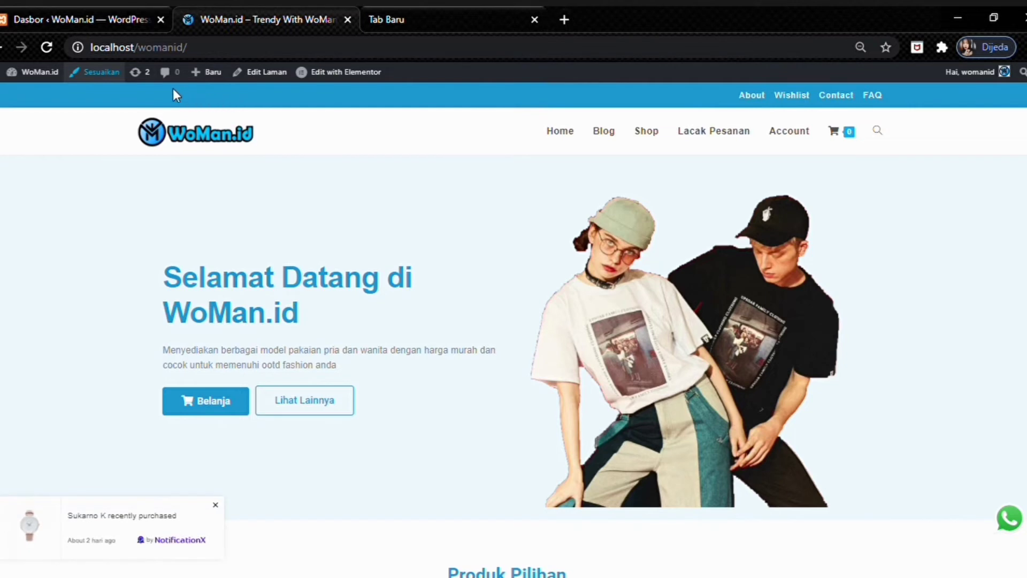
- Open the Customizer and look at the Identitas Situs settings
left_click(111, 75)
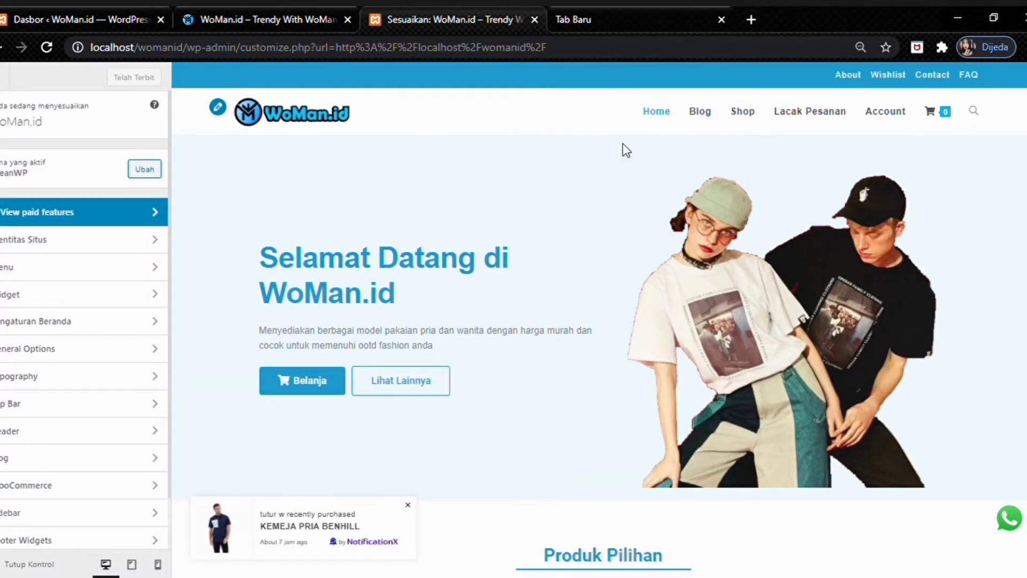
left_click(108, 251)
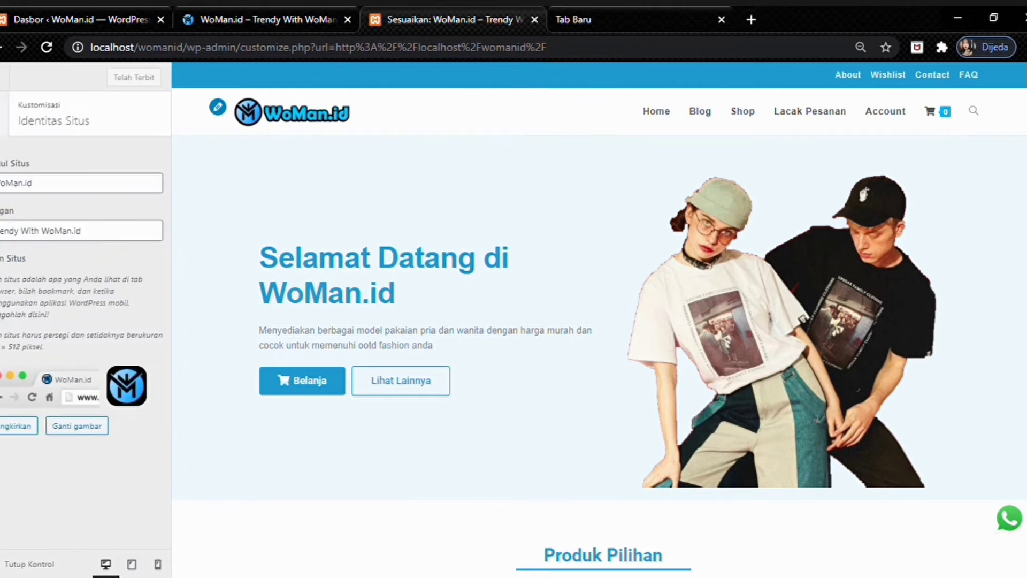
left_click(256, 7)
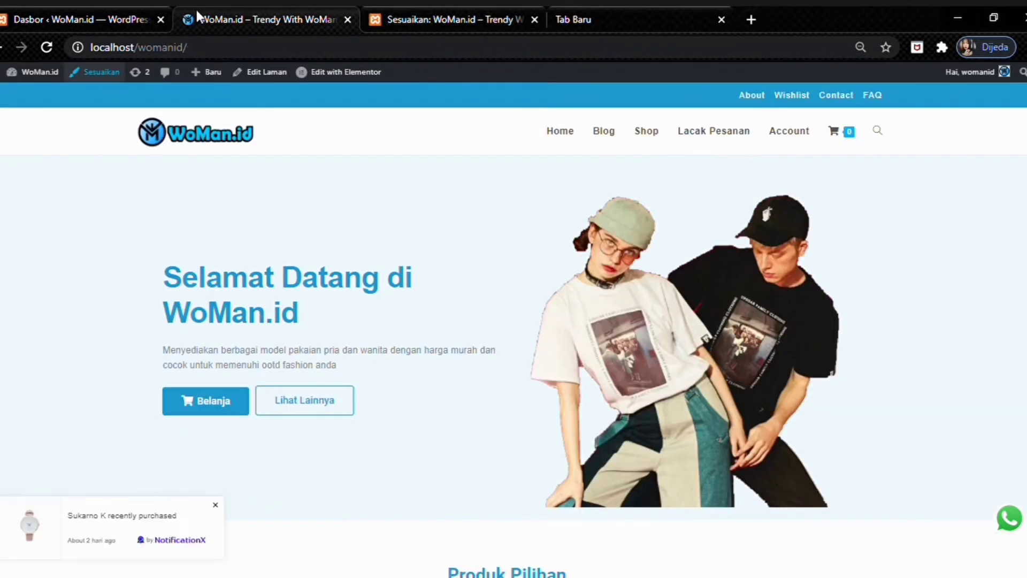
left_click(410, 9)
left_click(9, 130)
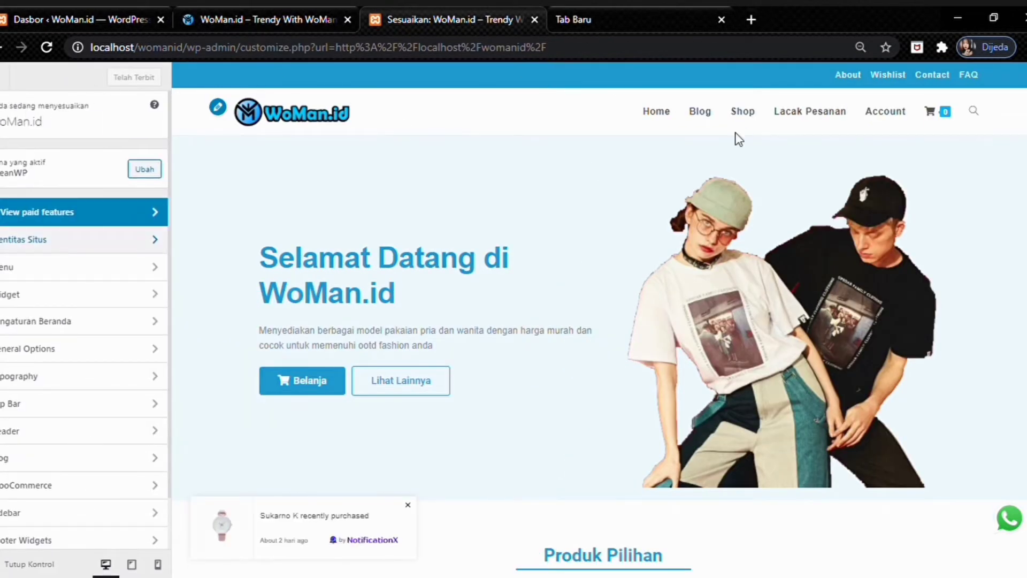
- Review the Menu Atas and Utama menus in the Customizer's Menu section
left_click(41, 274)
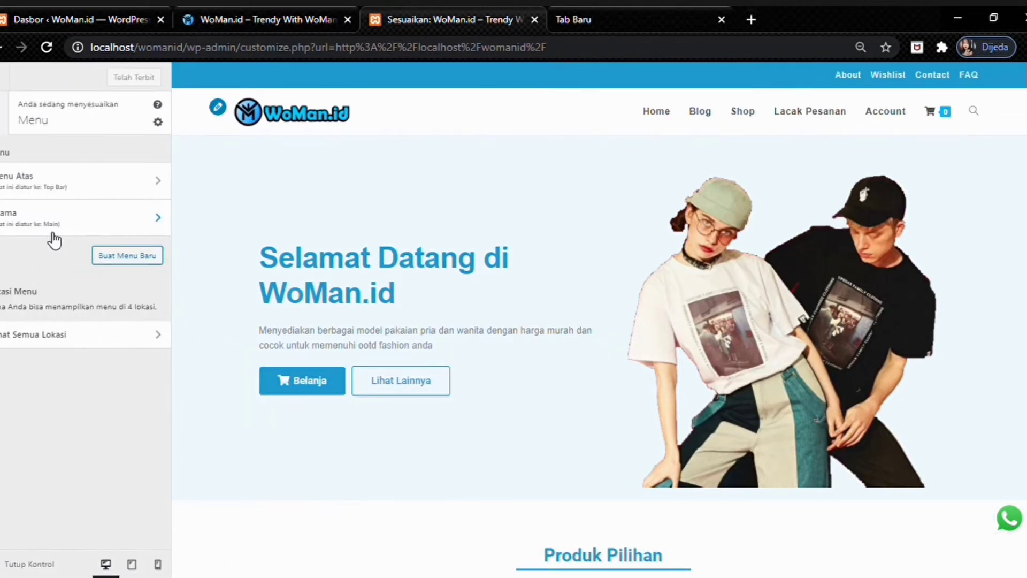
left_click(81, 194)
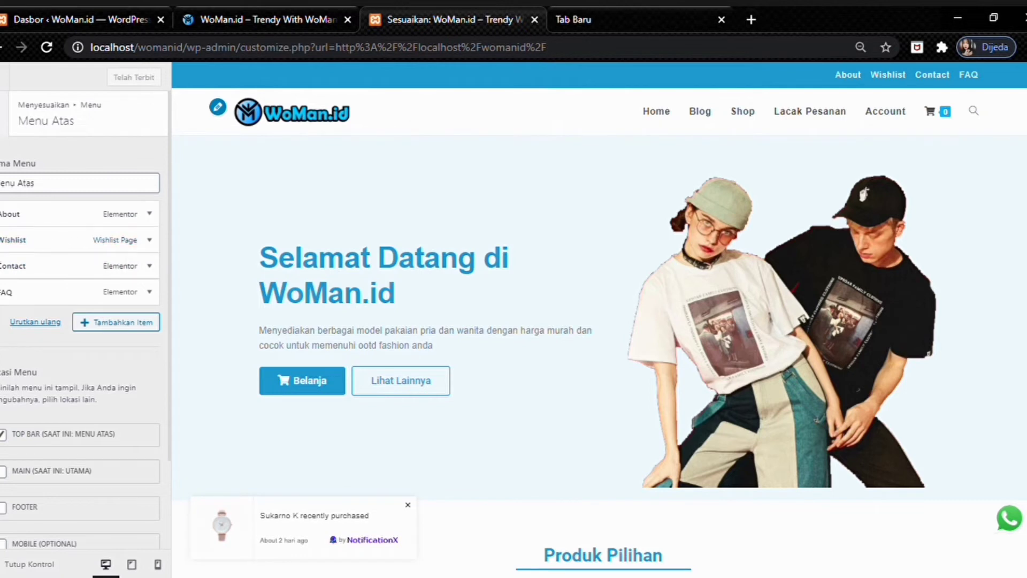
left_click(4, 113)
left_click(39, 218)
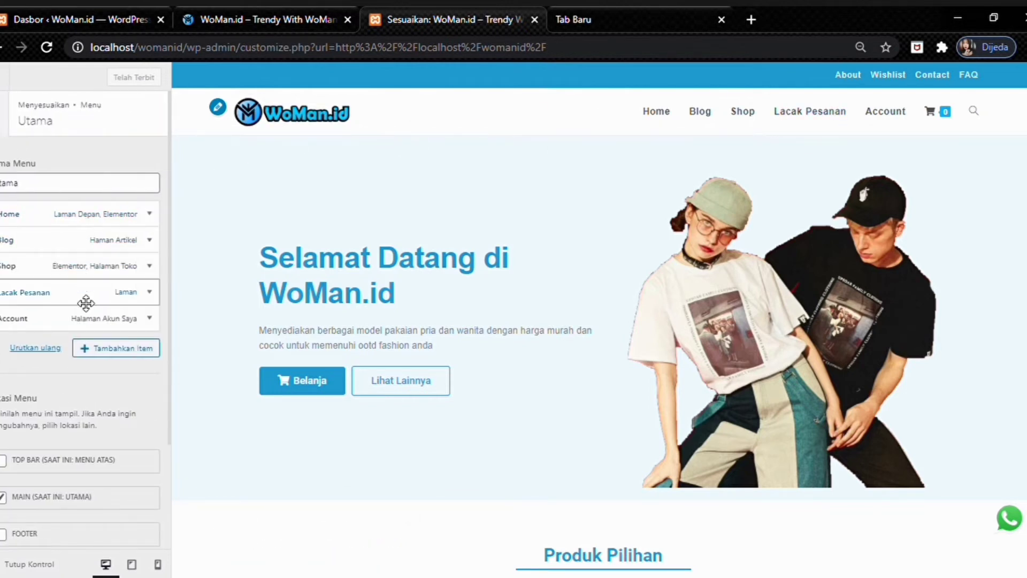
left_click(5, 114)
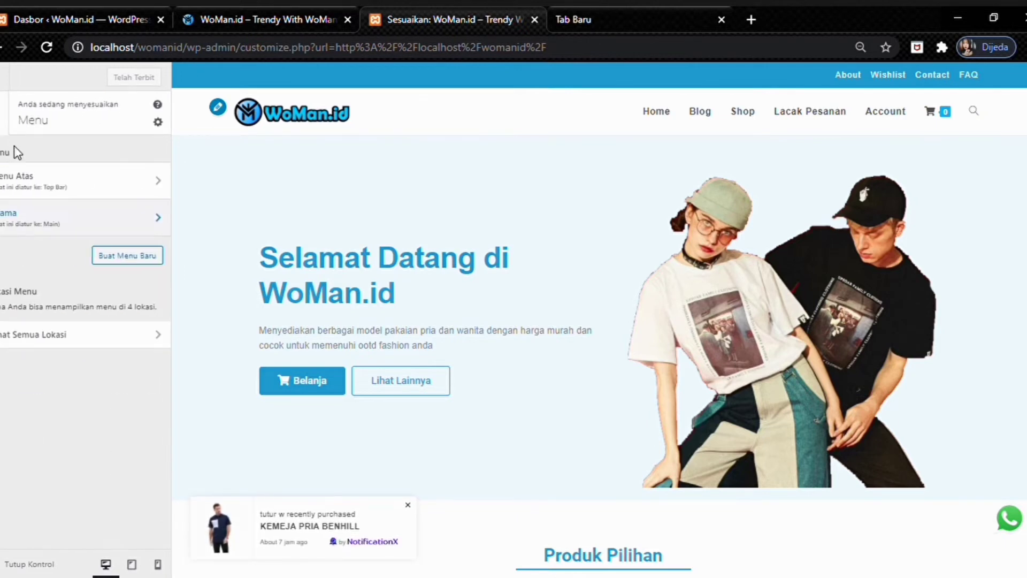
left_click(5, 123)
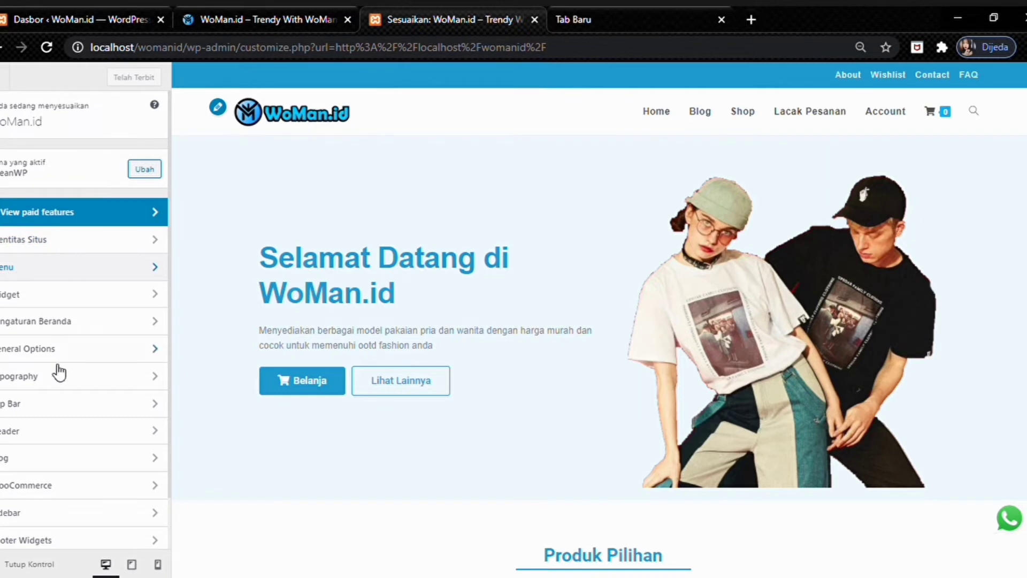
left_click(59, 406)
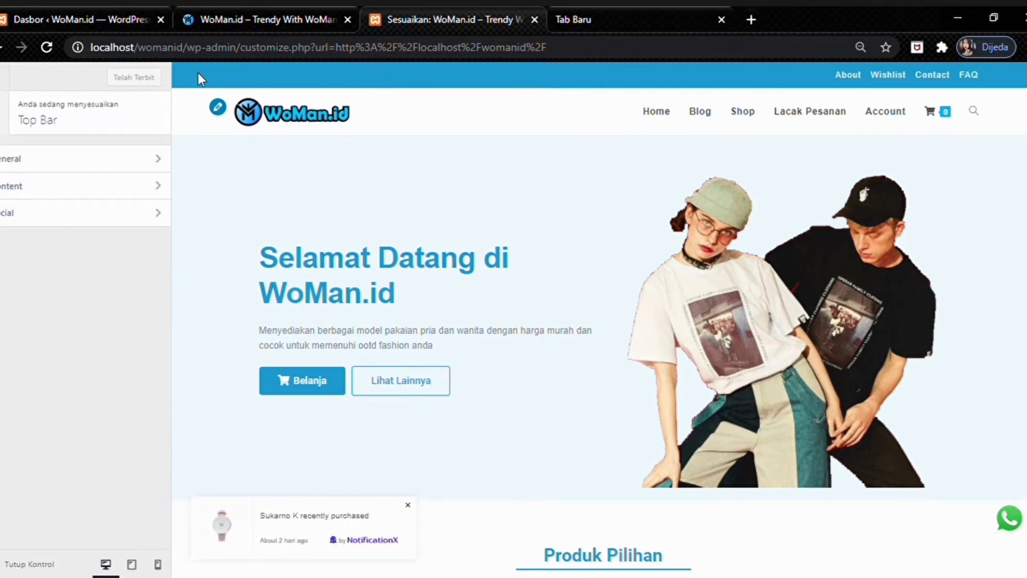
left_click(131, 160)
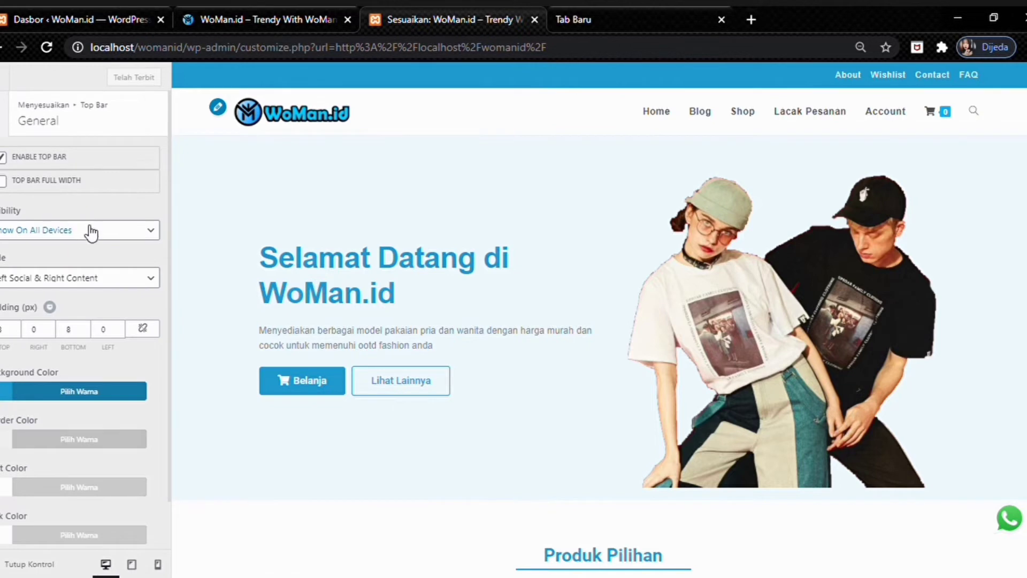
scroll(62, 237, "down", 1)
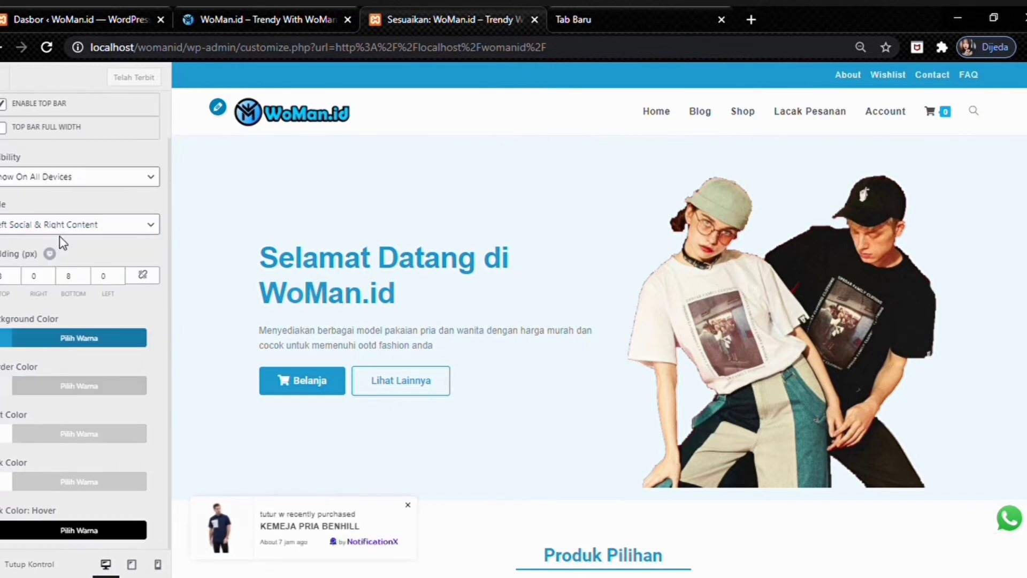
scroll(30, 291, "up", 2)
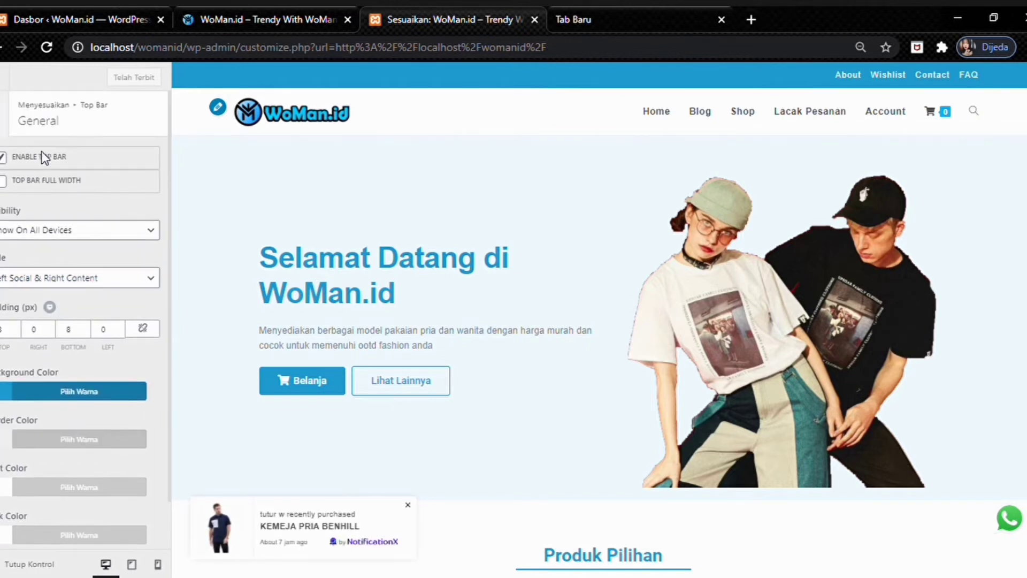
left_click(5, 124)
left_click(28, 187)
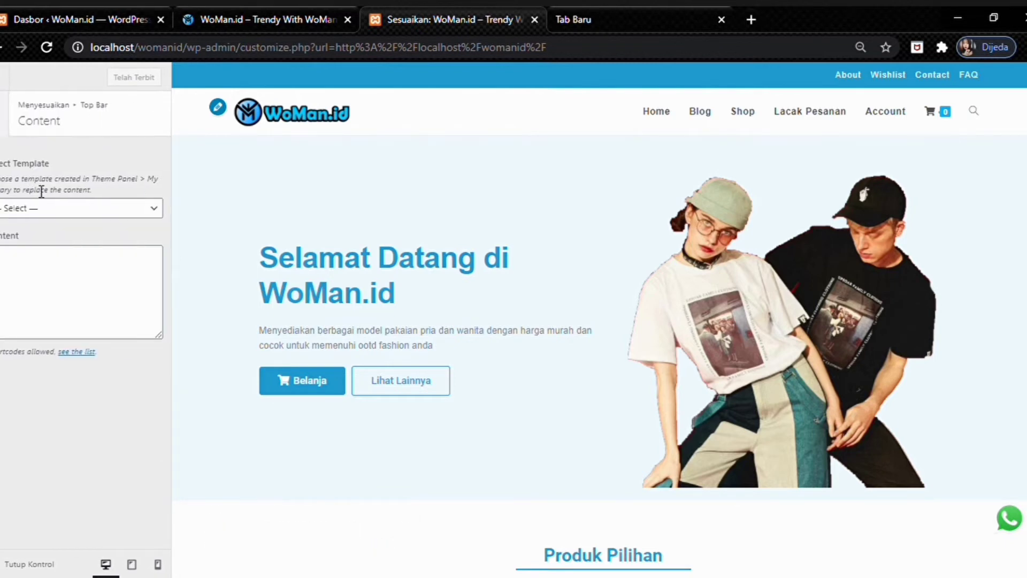
key("Escape")
left_click(30, 217)
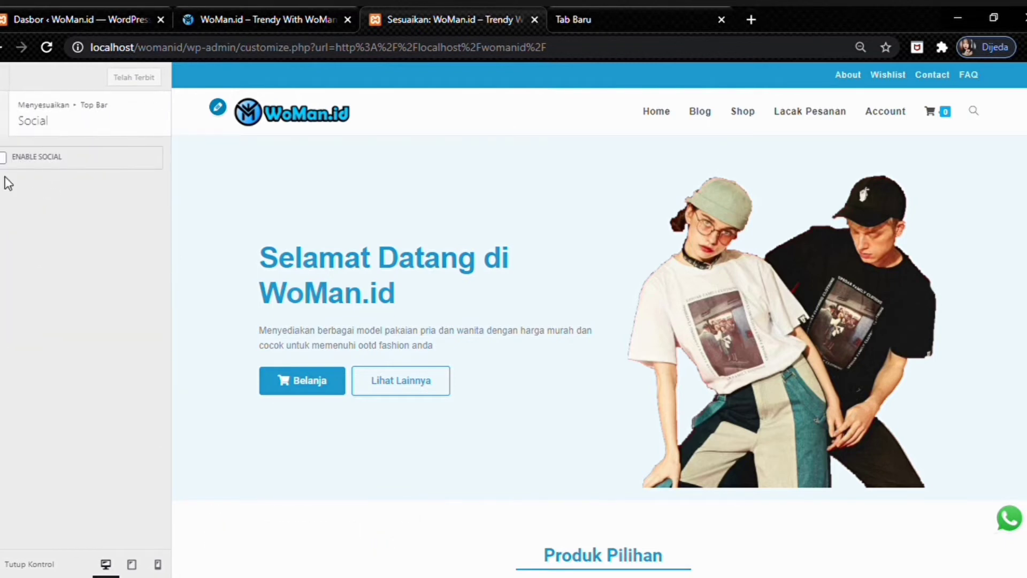
left_click(4, 124)
left_click(5, 124)
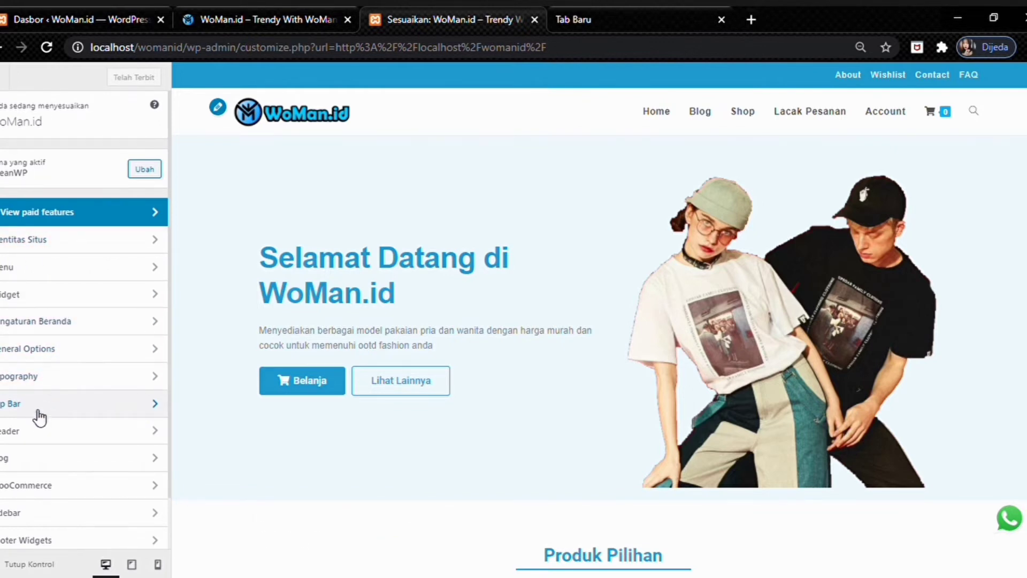
scroll(51, 394, "down", 1)
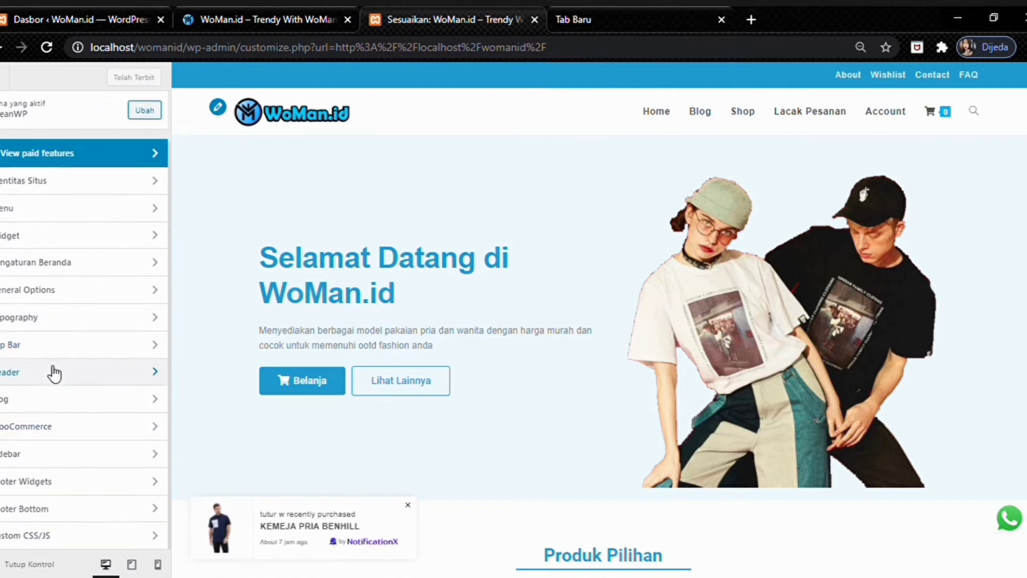
left_click(54, 373)
left_click(19, 161)
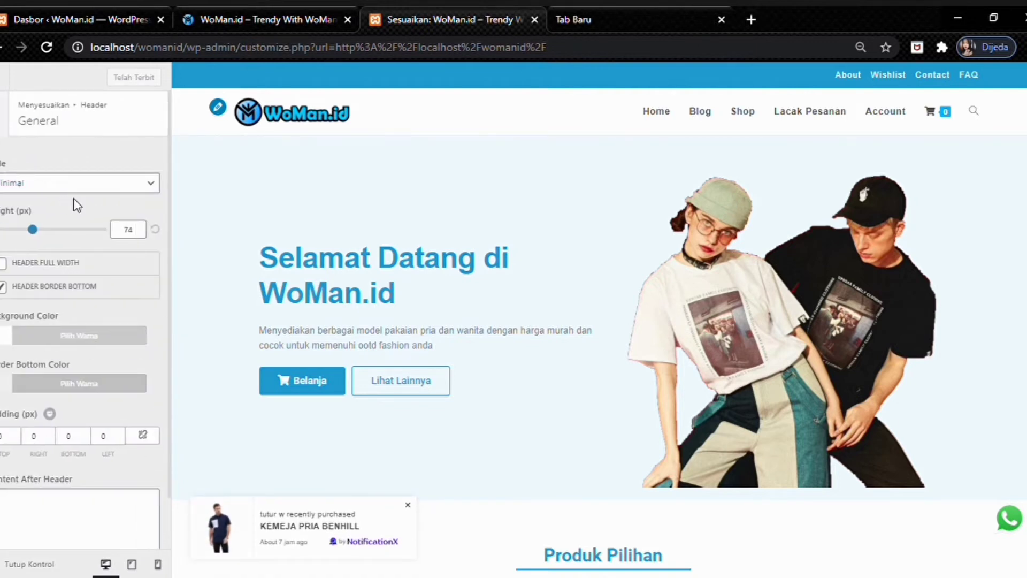
scroll(75, 193, "down", 1)
scroll(75, 193, "up", 1)
left_click(22, 119)
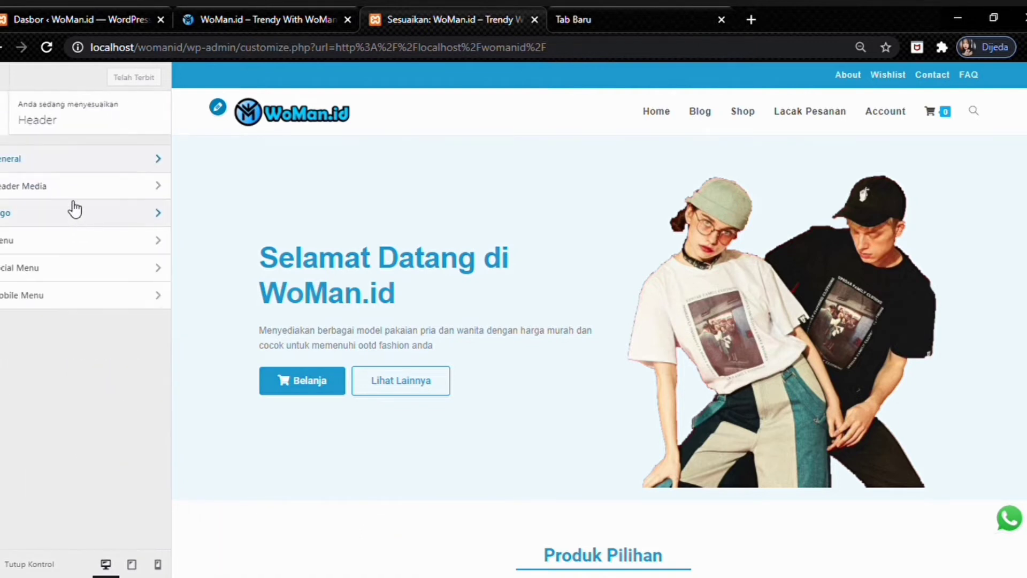
left_click(70, 212)
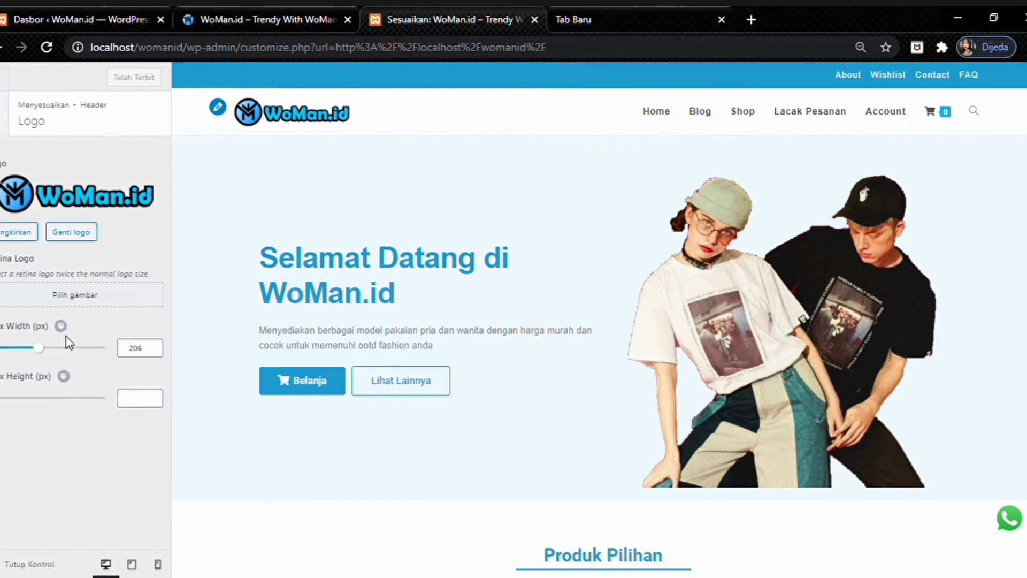
left_click(6, 115)
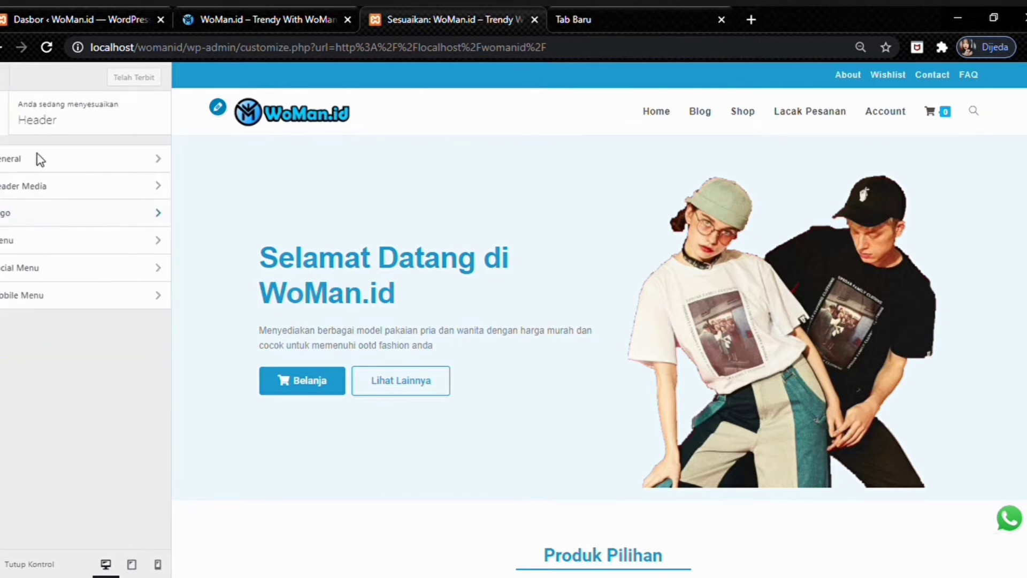
left_click(62, 302)
scroll(54, 278, "down", 2)
scroll(63, 248, "up", 2)
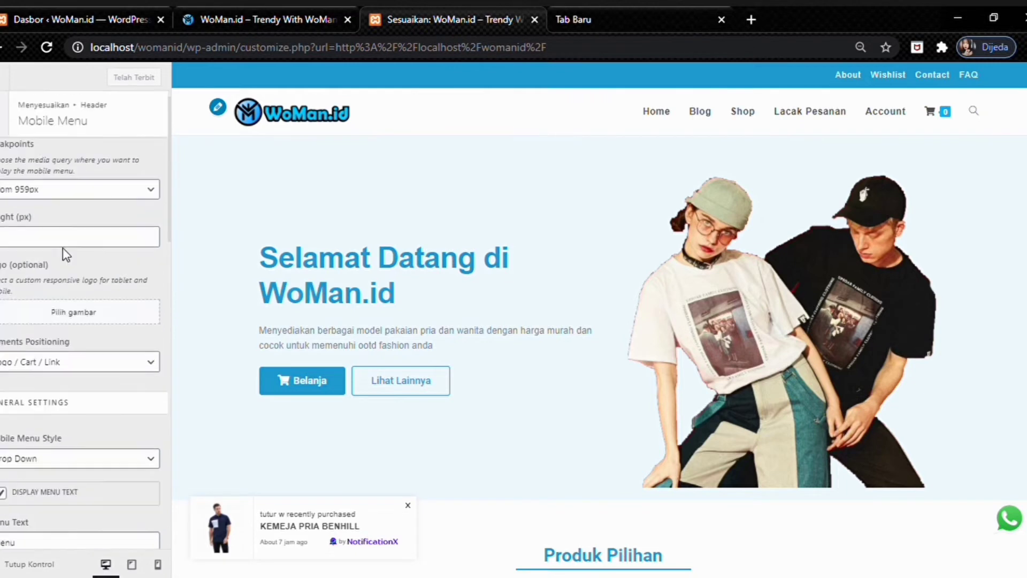
left_click(2, 123)
left_click(29, 266)
left_click(8, 130)
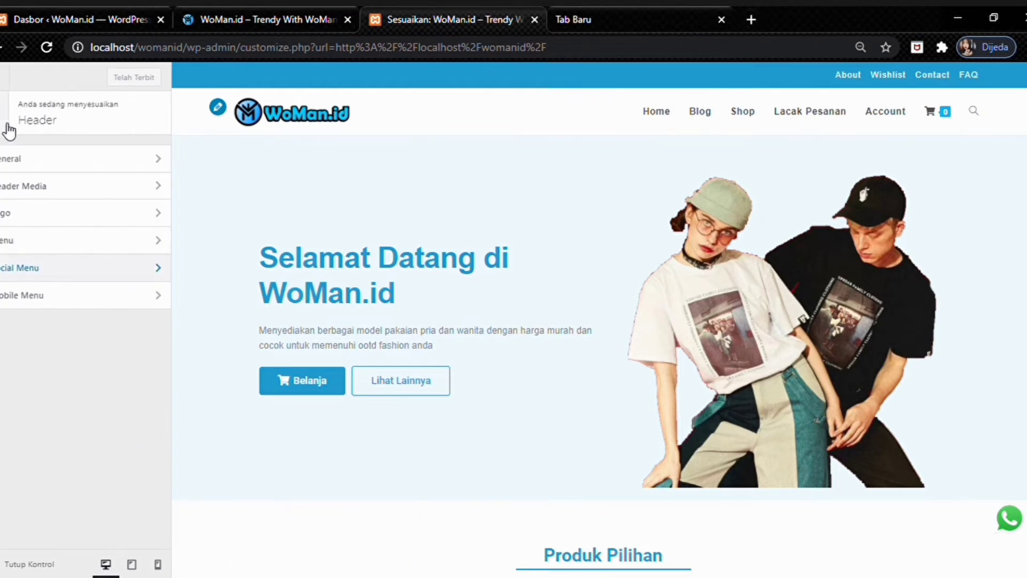
left_click(9, 128)
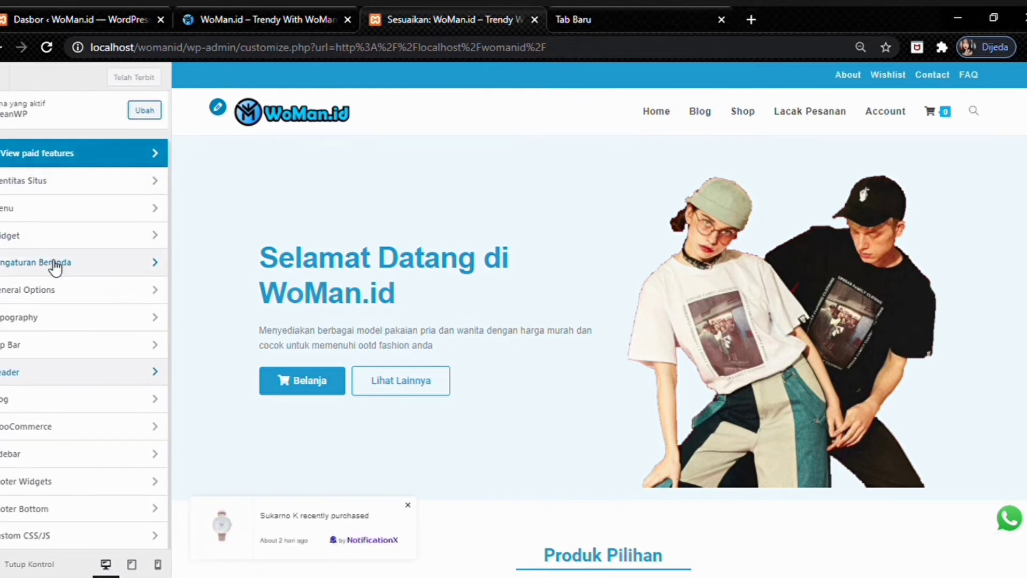
- Preview Blog, review the WooCommerce and Default Sidebar widgets, then preview the Shop page
left_click(700, 112)
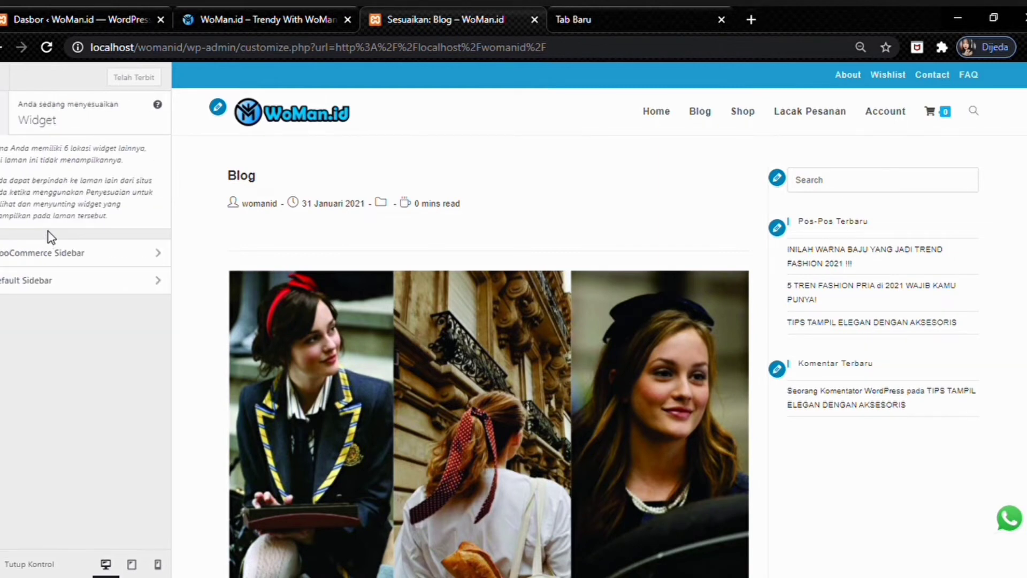
left_click(36, 254)
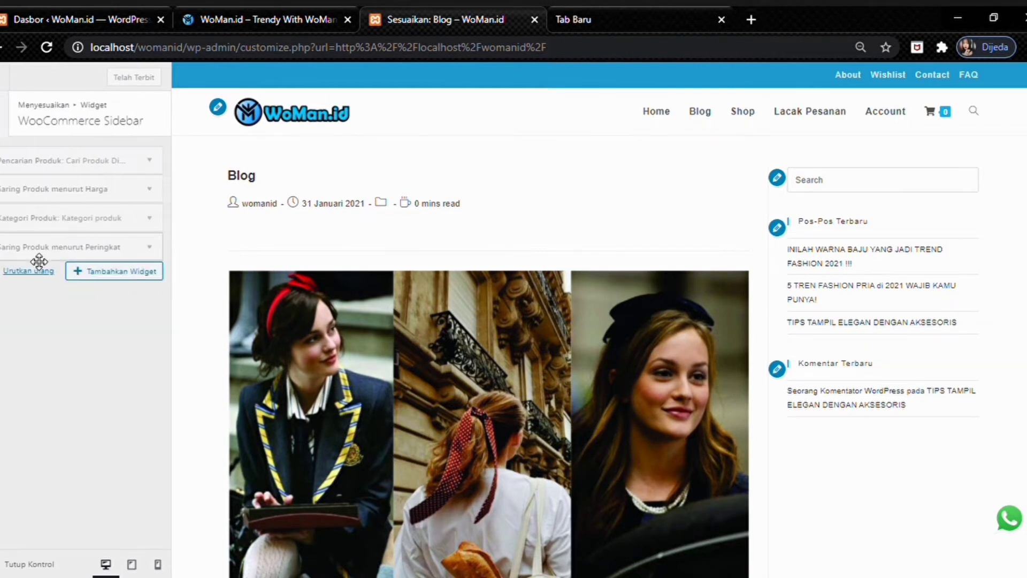
left_click(2, 124)
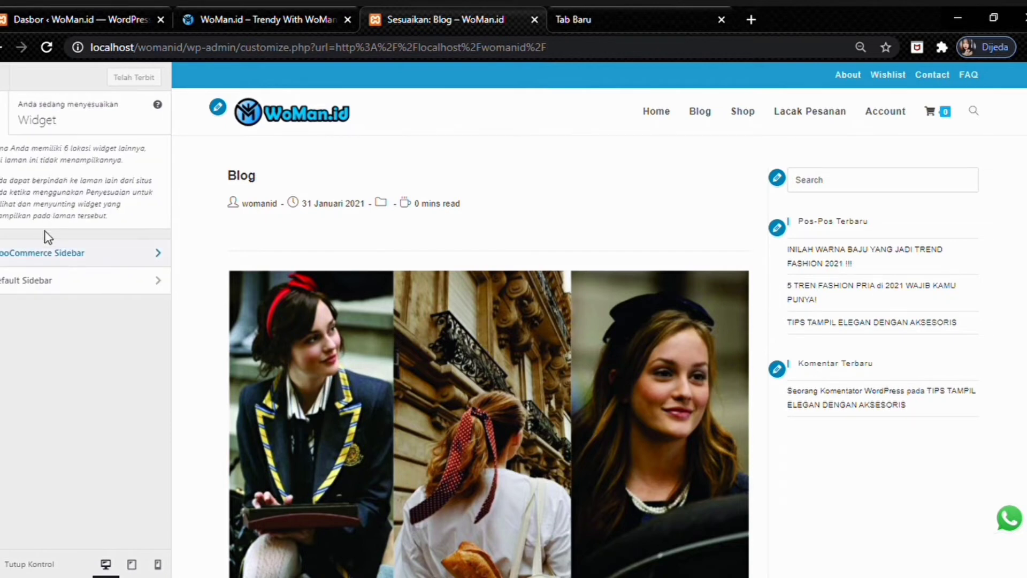
left_click(43, 282)
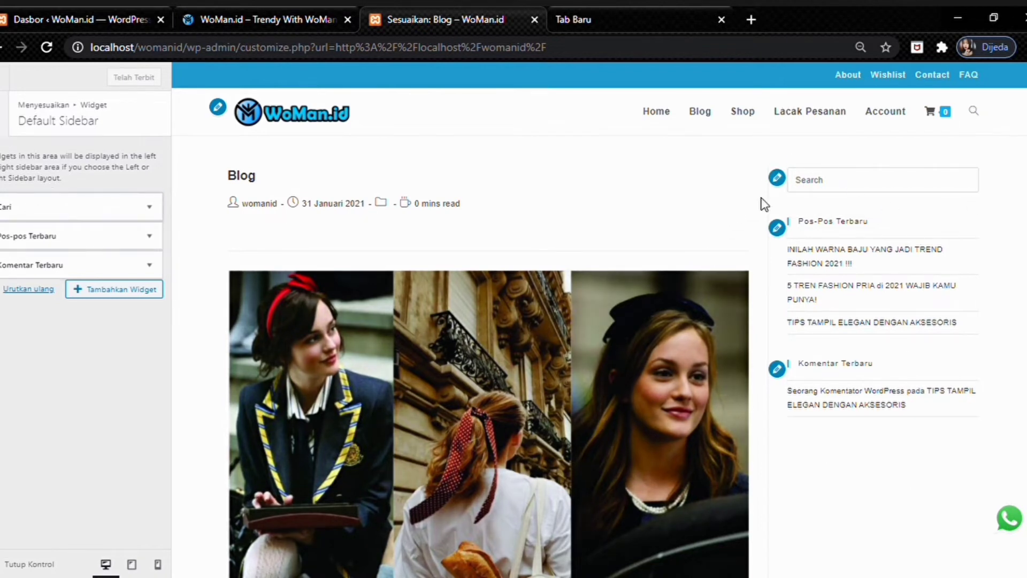
left_click(6, 127)
left_click(6, 128)
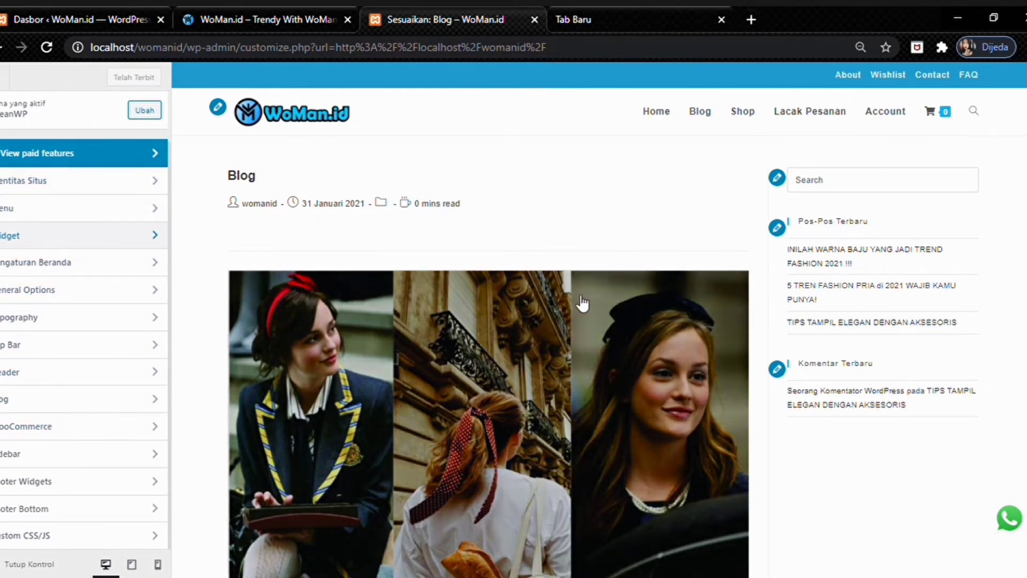
left_click(741, 117)
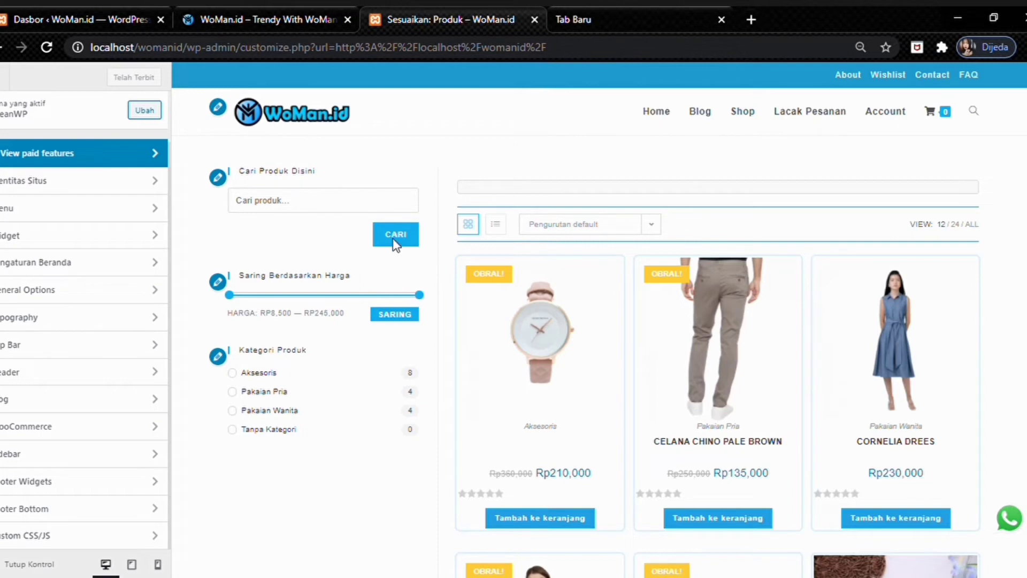
- Scroll through the WooCommerce General settings and return to the WooCommerce list
left_click(62, 426)
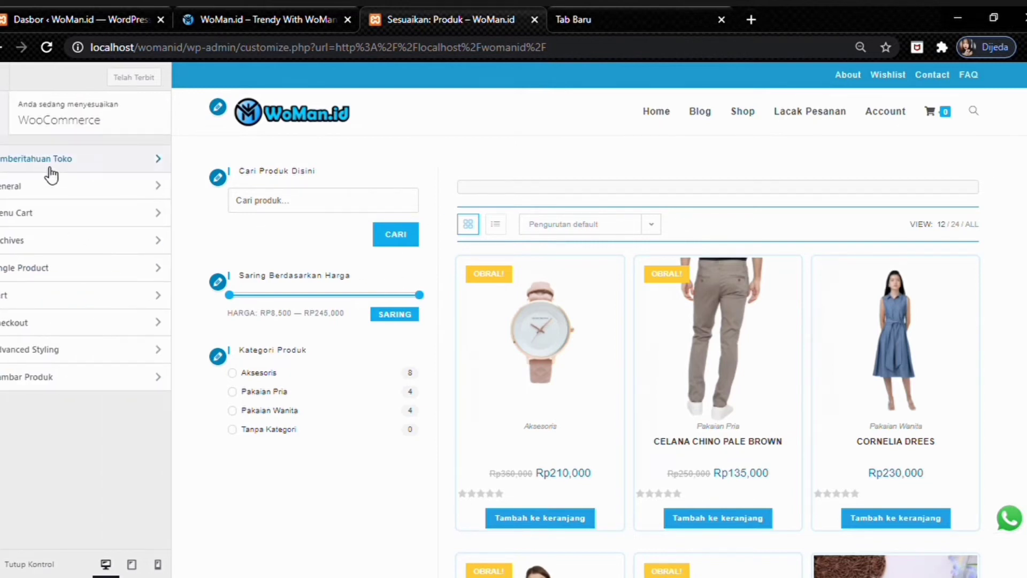
left_click(49, 188)
scroll(48, 182, "down", 5)
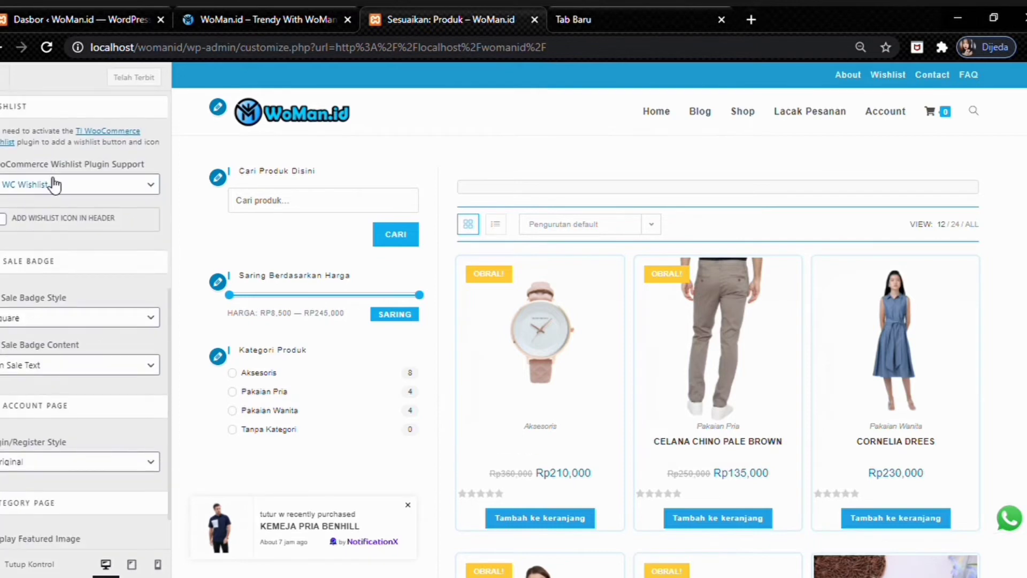
scroll(52, 185, "down", 1)
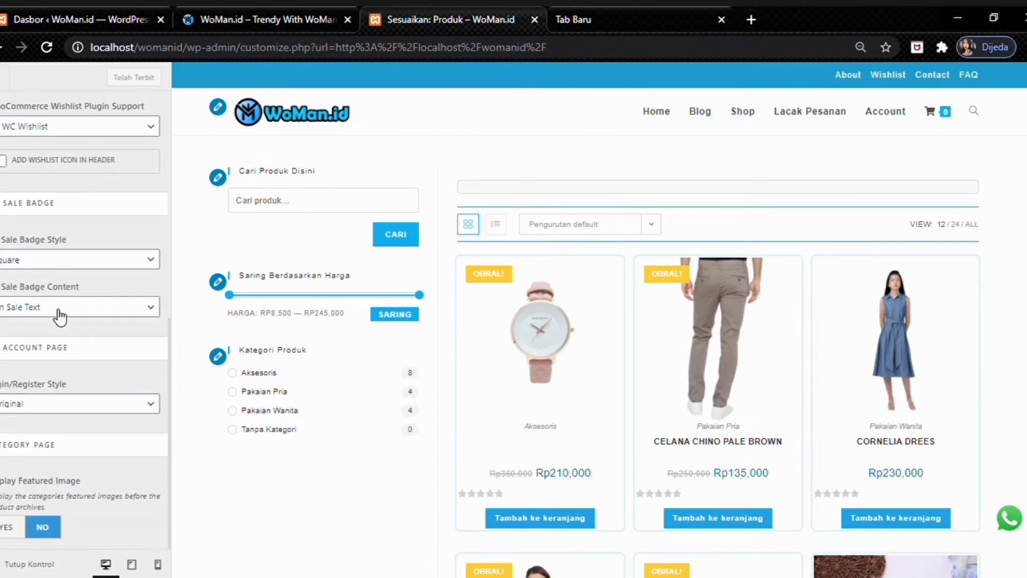
scroll(30, 403, "up", 7)
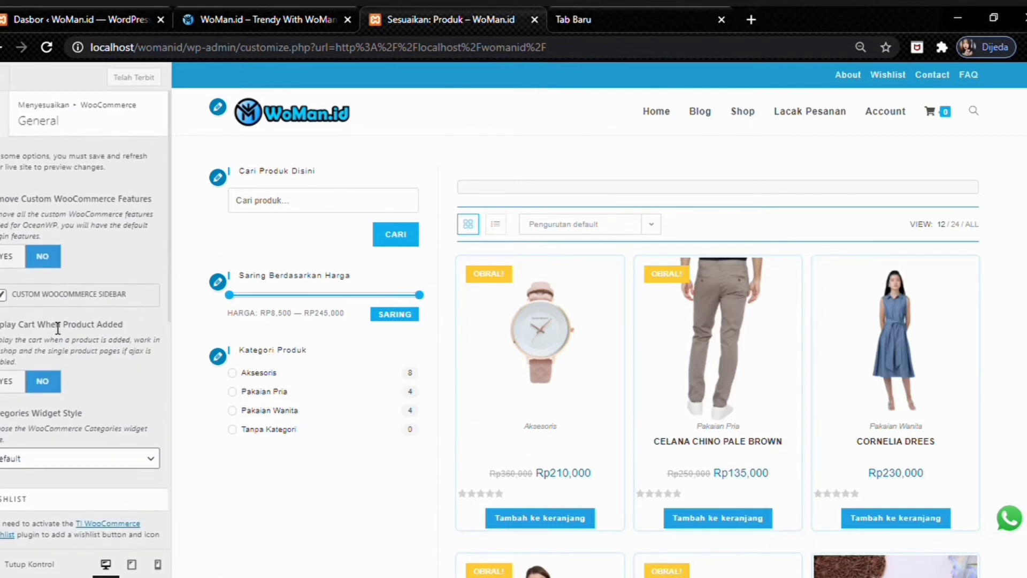
left_click(4, 129)
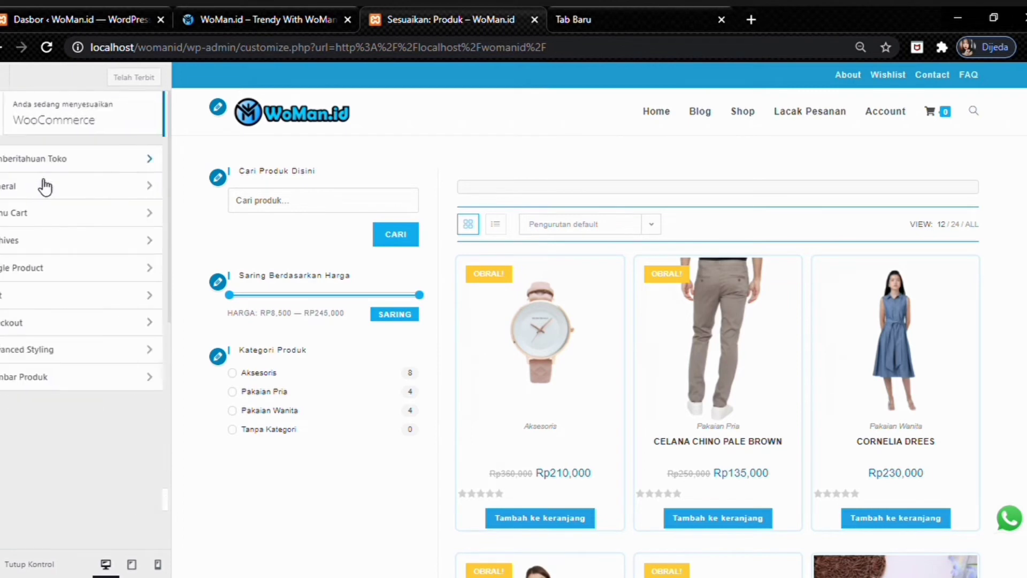
- Review the Menu Cart settings and return to the WooCommerce list
left_click(62, 213)
scroll(67, 226, "down", 3)
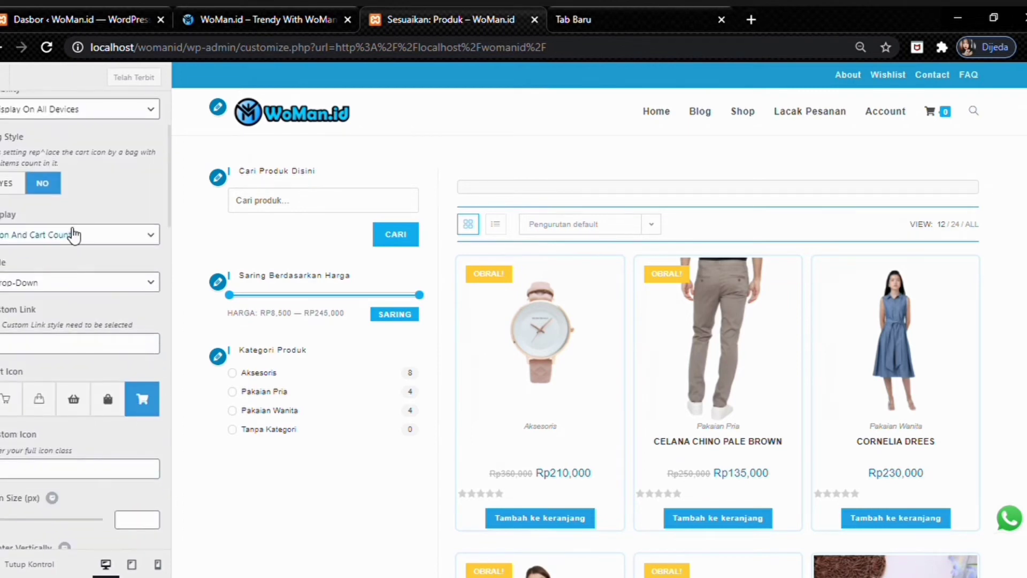
scroll(73, 236, "down", 3)
scroll(74, 236, "up", 3)
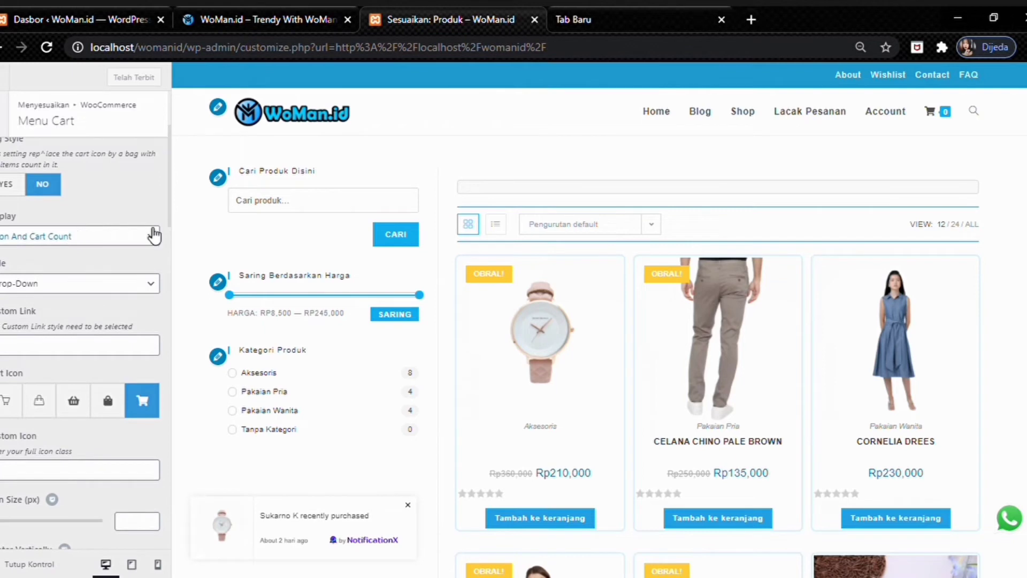
scroll(43, 228, "down", 7)
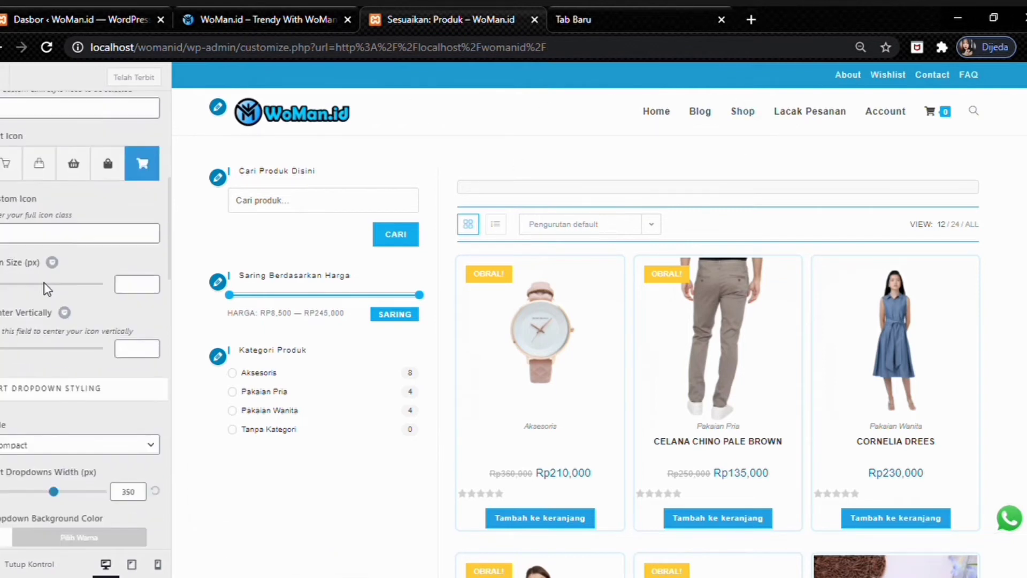
scroll(48, 292, "down", 10)
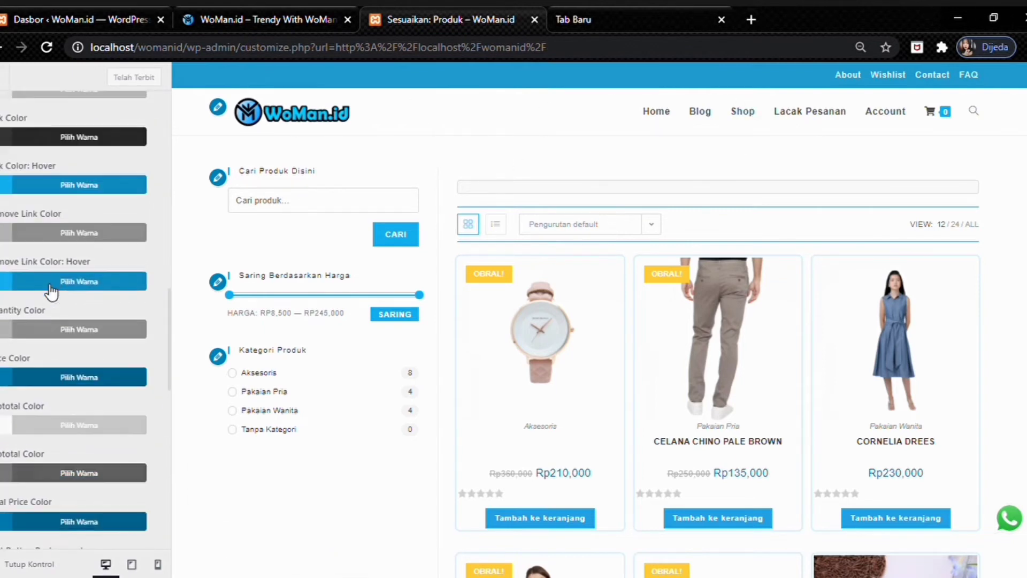
scroll(51, 292, "up", 15)
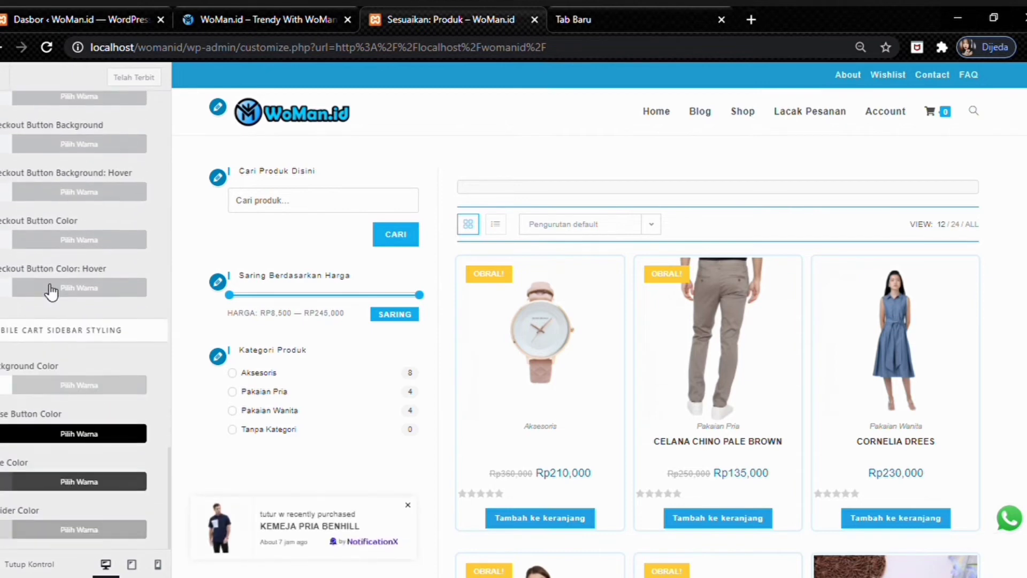
scroll(49, 273, "up", 6)
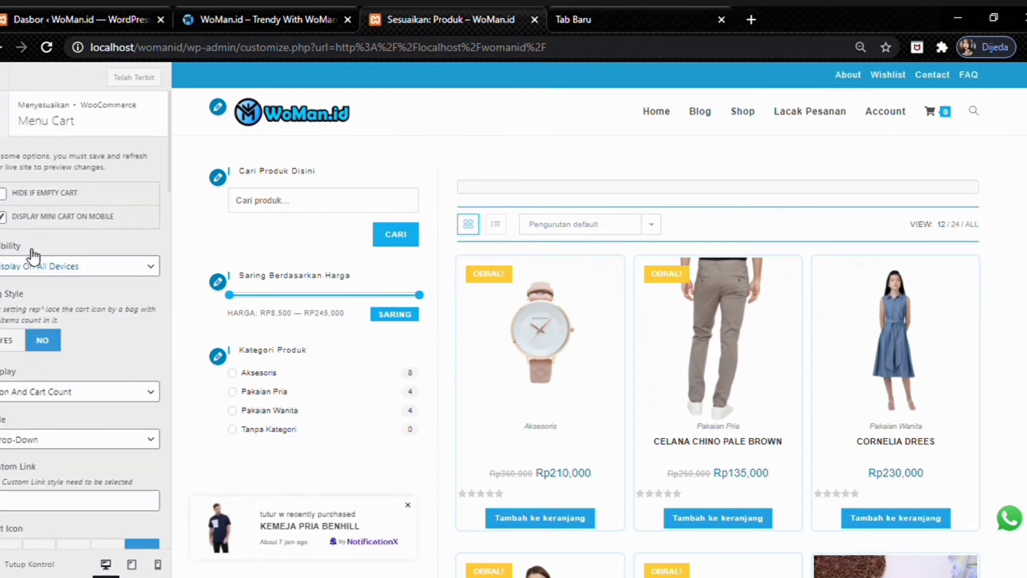
left_click(8, 128)
- Review the product Archives settings, then bring up the Single Product settings
left_click(65, 249)
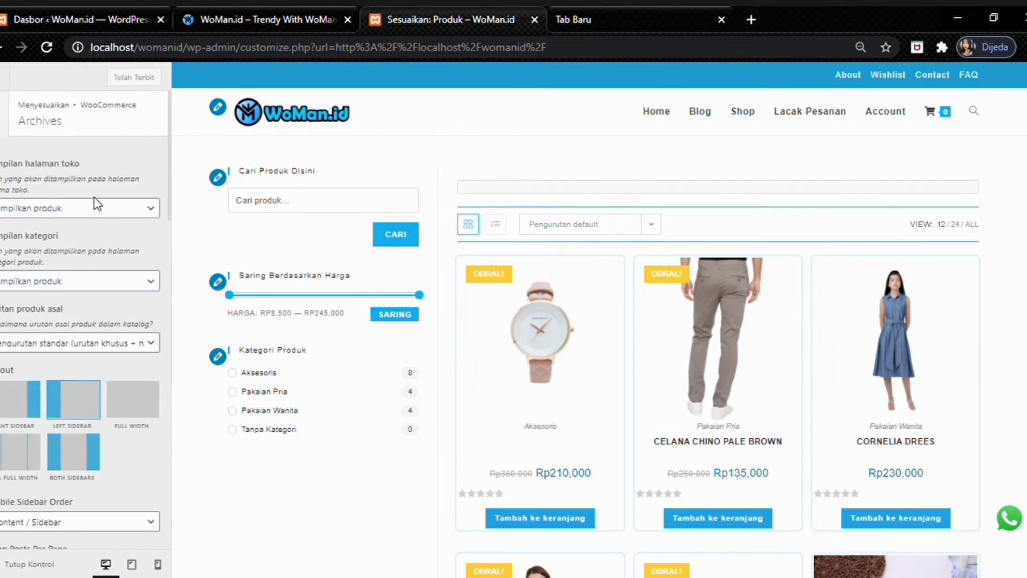
scroll(96, 203, "down", 10)
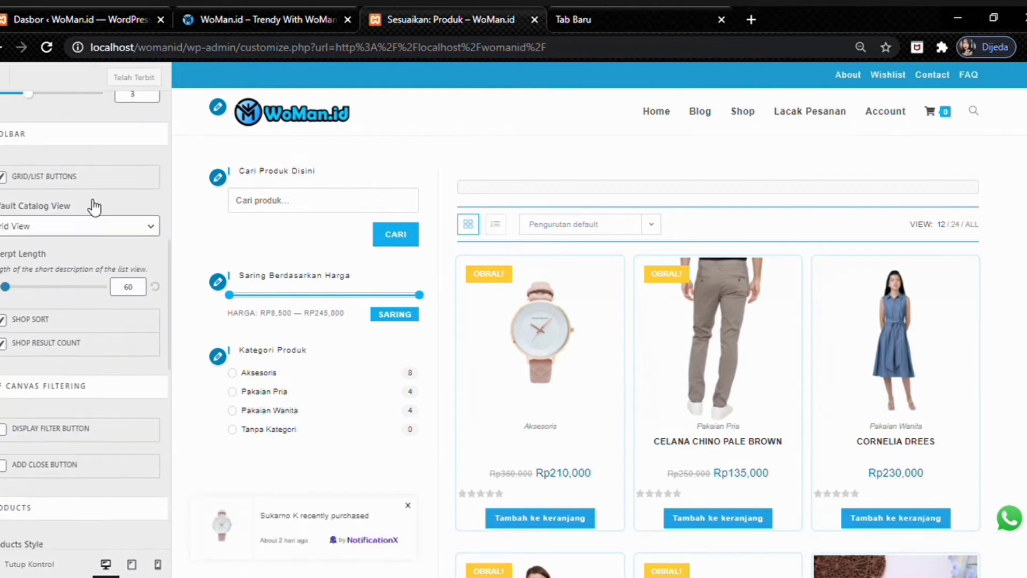
scroll(94, 208, "down", 3)
scroll(94, 208, "up", 5)
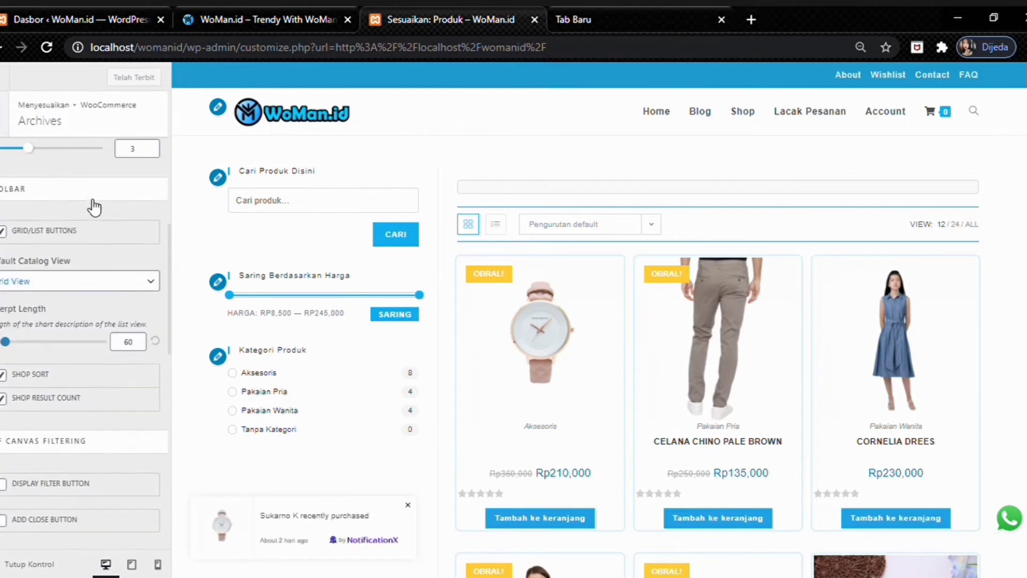
scroll(94, 208, "down", 2)
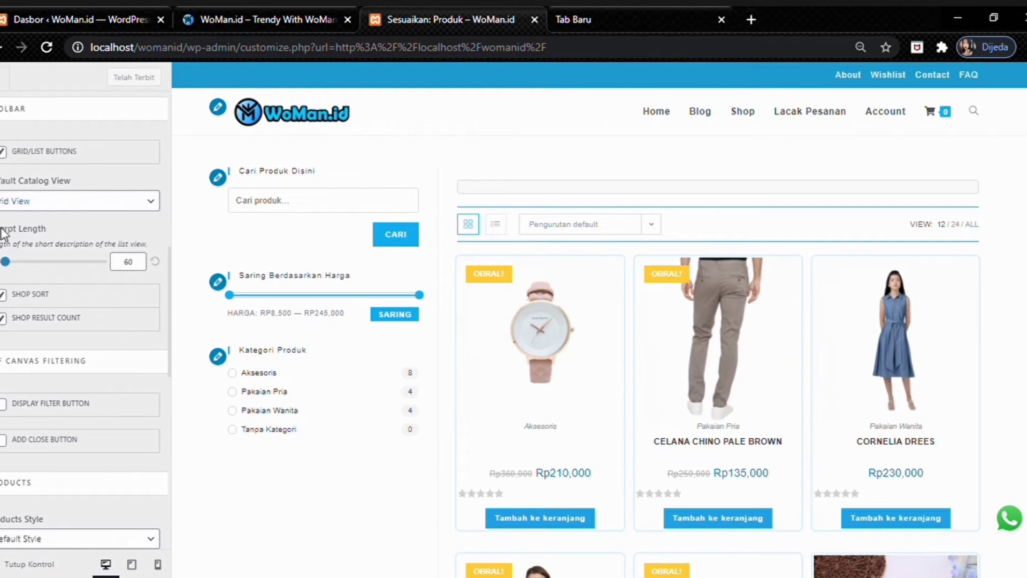
scroll(88, 173, "down", 7)
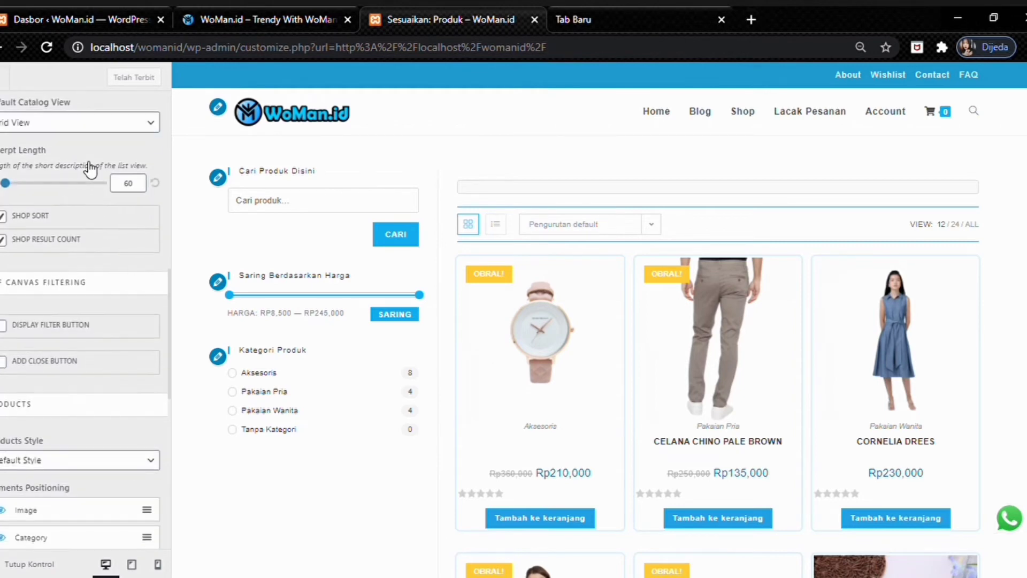
scroll(84, 162, "down", 5)
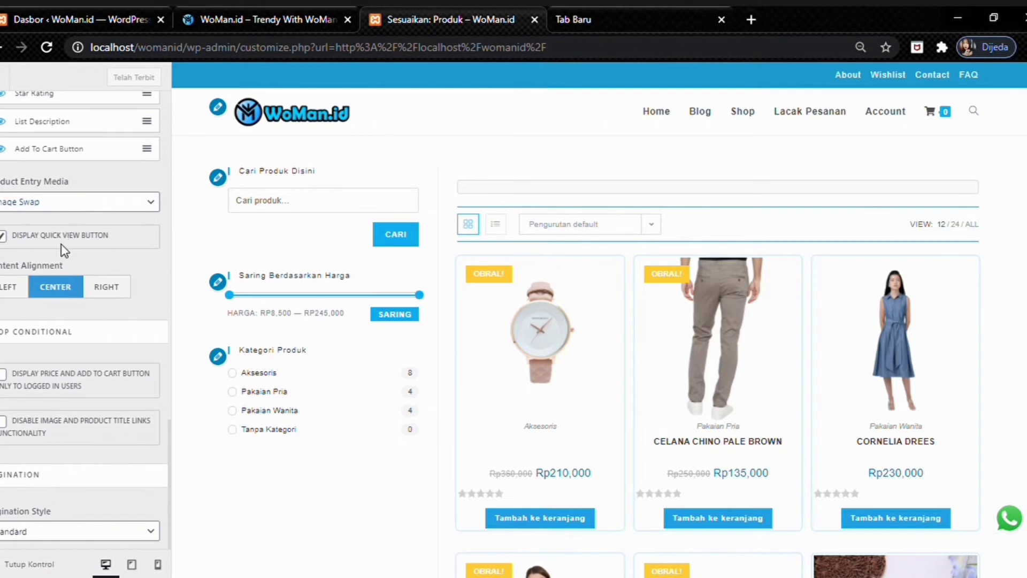
scroll(68, 224, "up", 10)
left_click(7, 114)
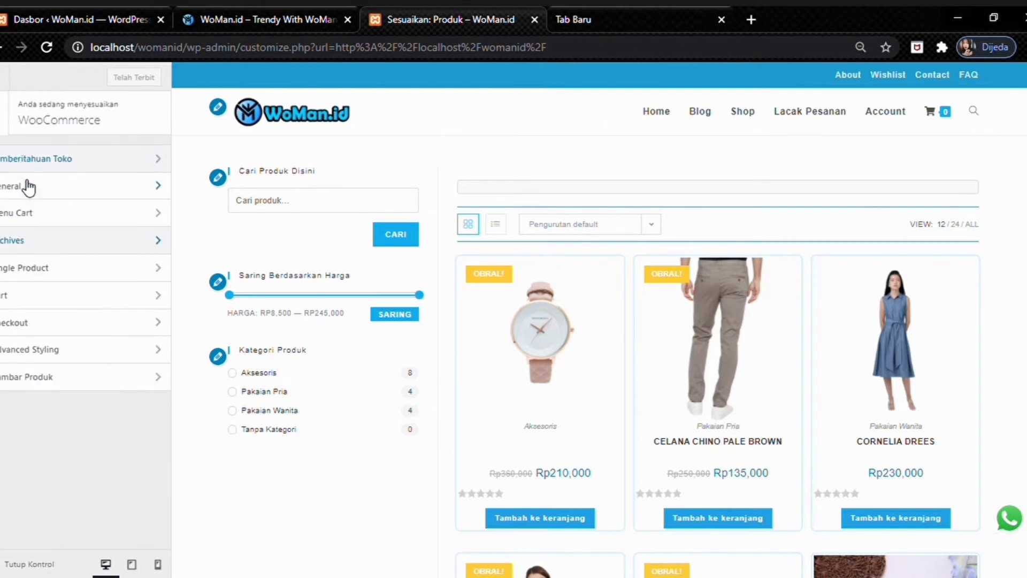
left_click(46, 268)
- Scroll through the Single Product settings (image width 46%, summary width 40%) and go back
scroll(77, 276, "down", 8)
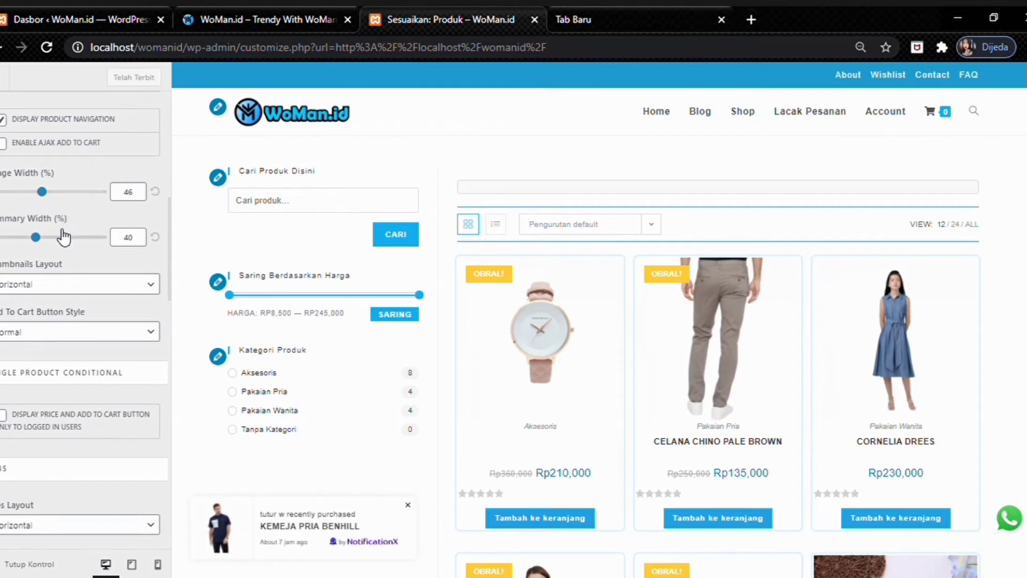
scroll(37, 241, "down", 3)
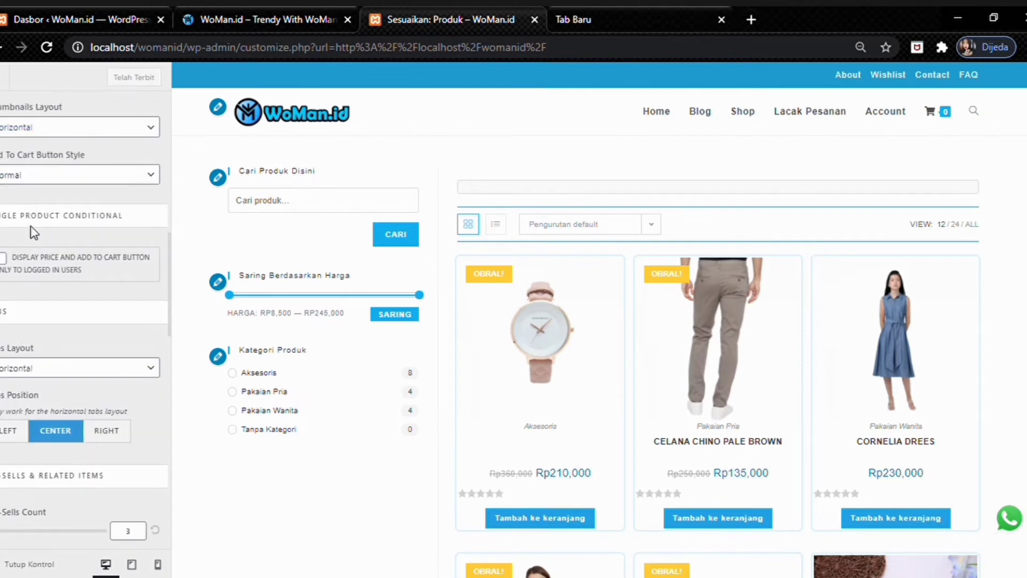
scroll(32, 228, "down", 3)
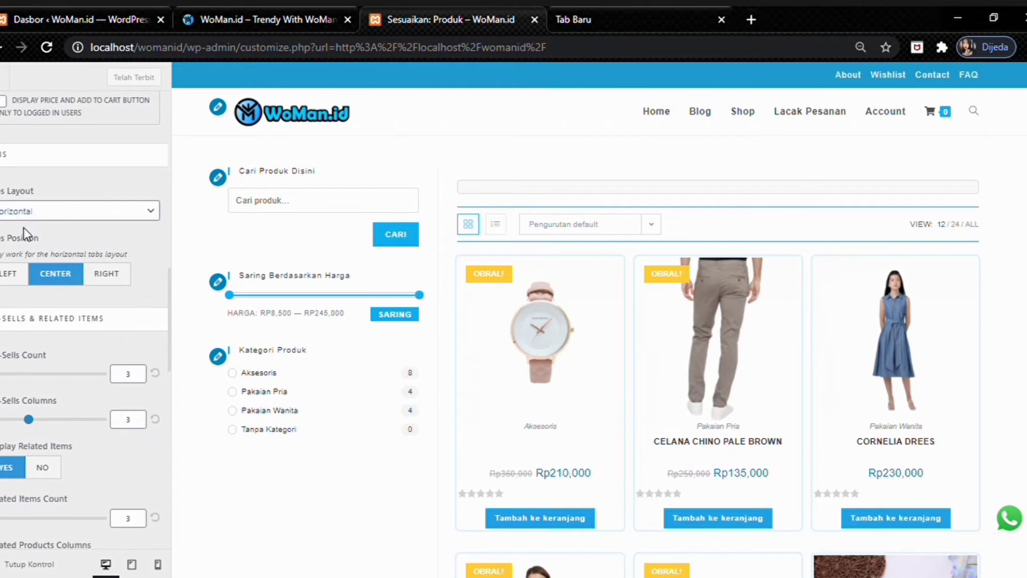
scroll(24, 229, "down", 3)
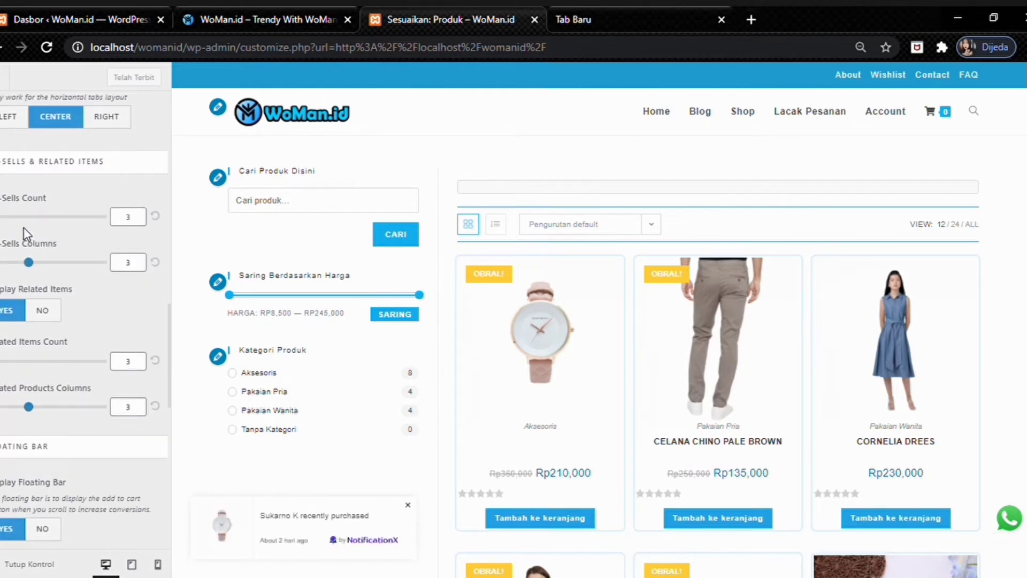
scroll(23, 228, "down", 3)
scroll(24, 230, "up", 3)
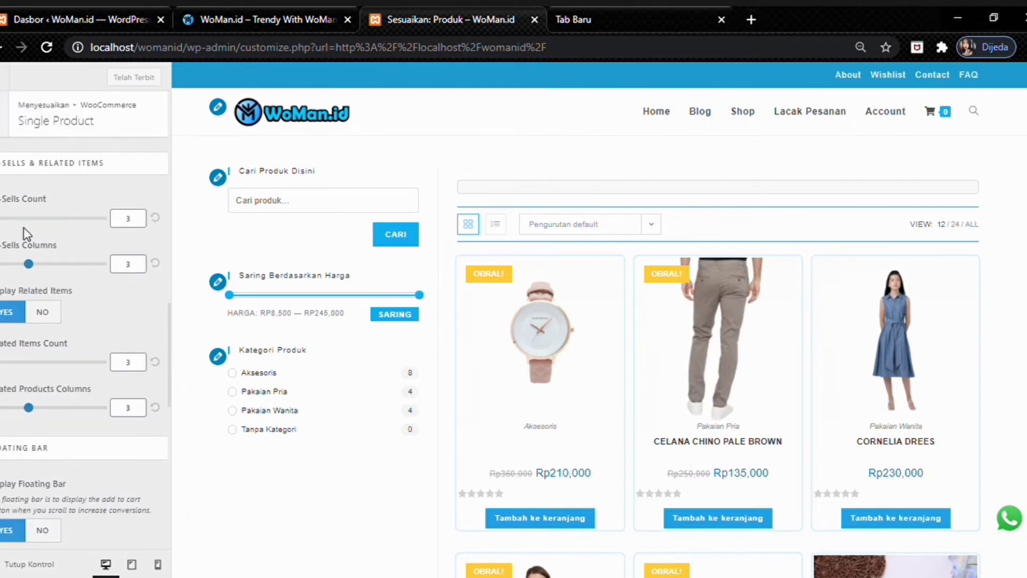
scroll(26, 234, "up", 2)
scroll(60, 289, "up", 4)
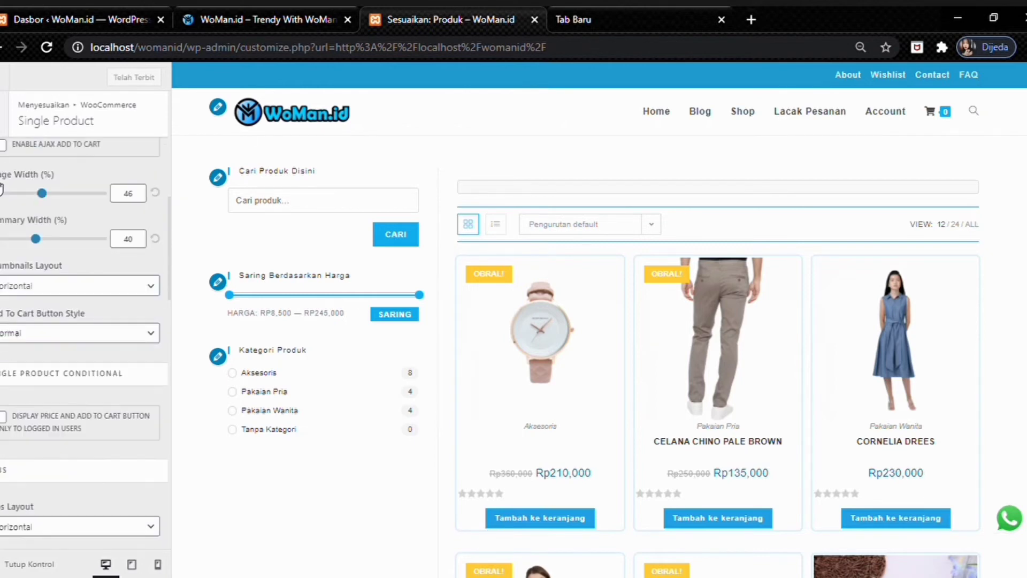
left_click(3, 127)
- Look over the Cart and Checkout settings, then show the Advanced Styling colour options
left_click(15, 296)
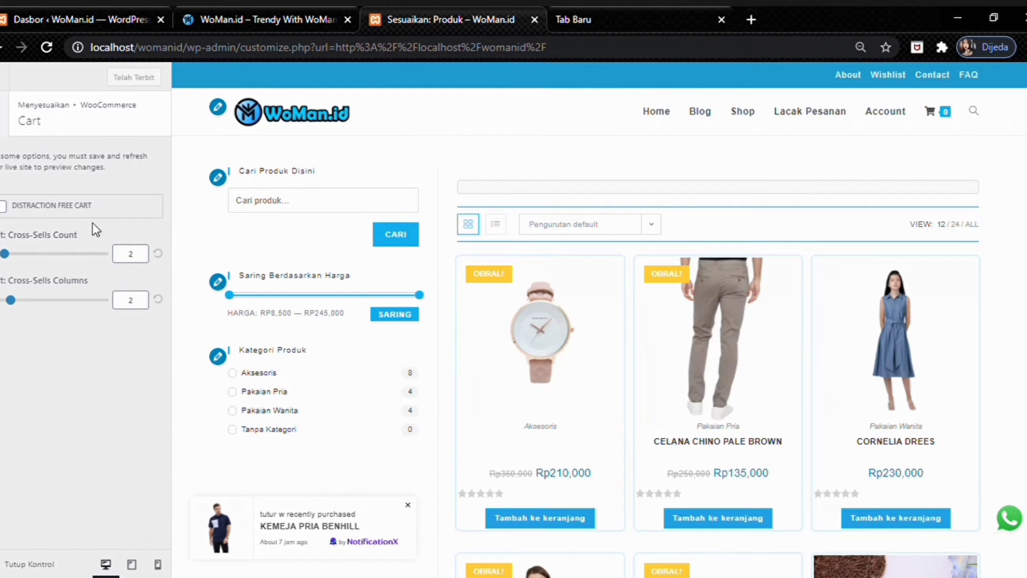
left_click(3, 114)
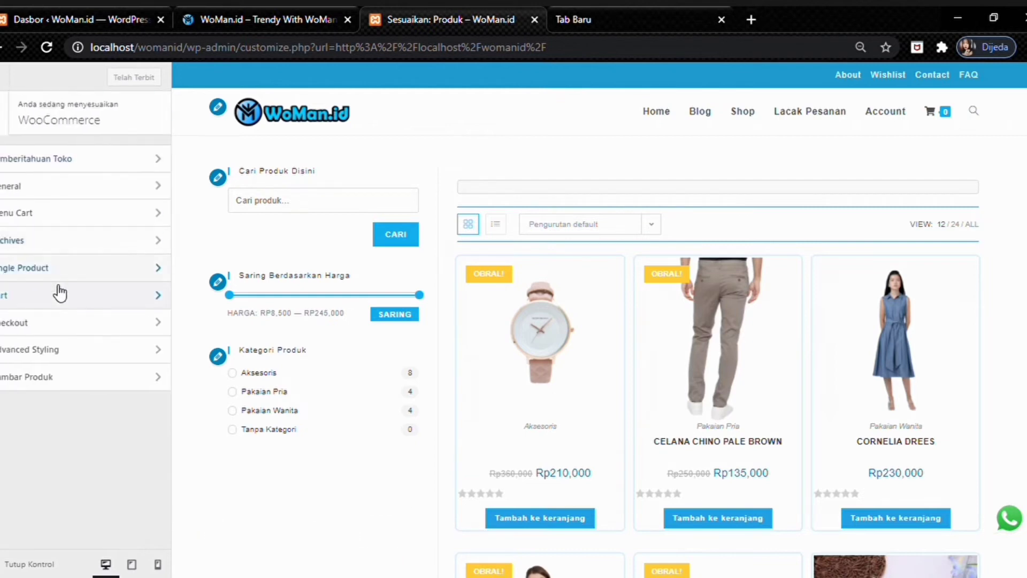
left_click(58, 332)
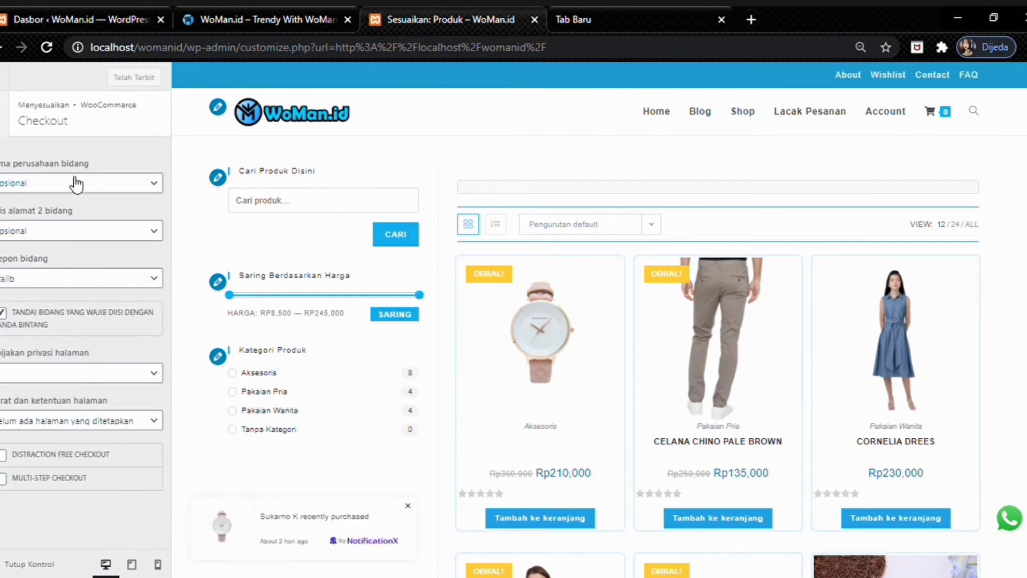
left_click(4, 114)
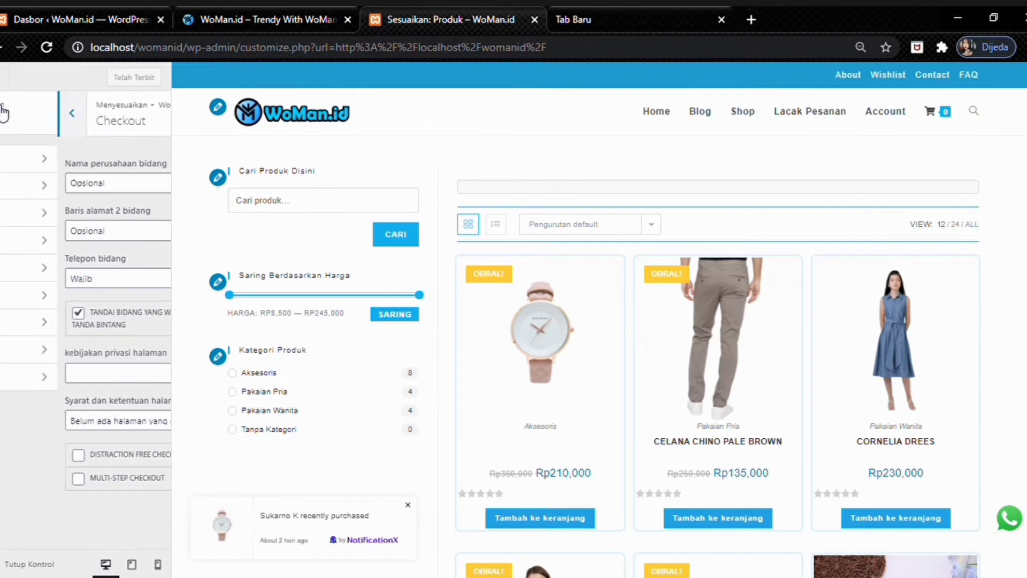
left_click(41, 353)
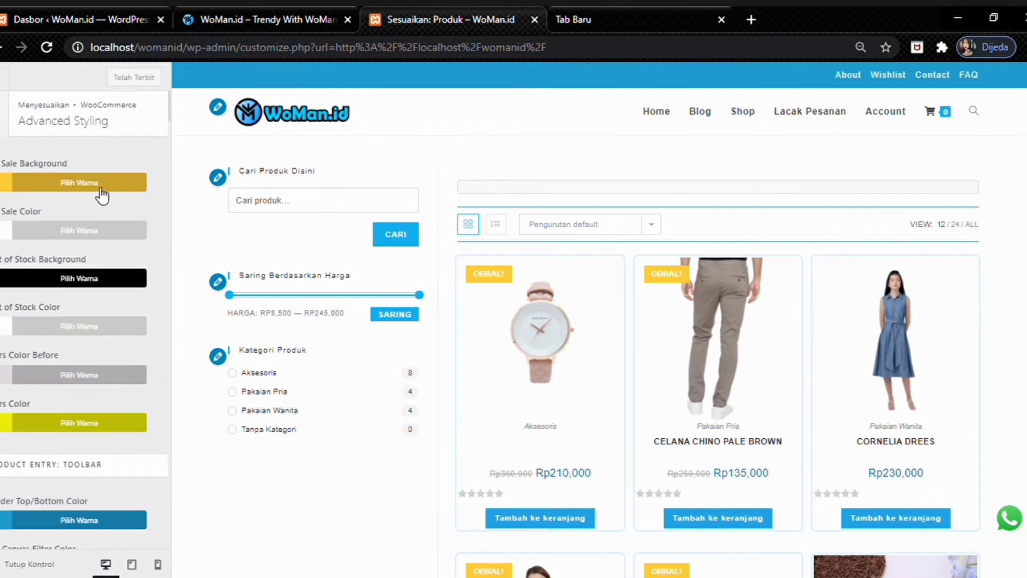
- Scroll through every Advanced Styling colour option without changes, then go back to the WooCommerce list
scroll(436, 236, "down", 6)
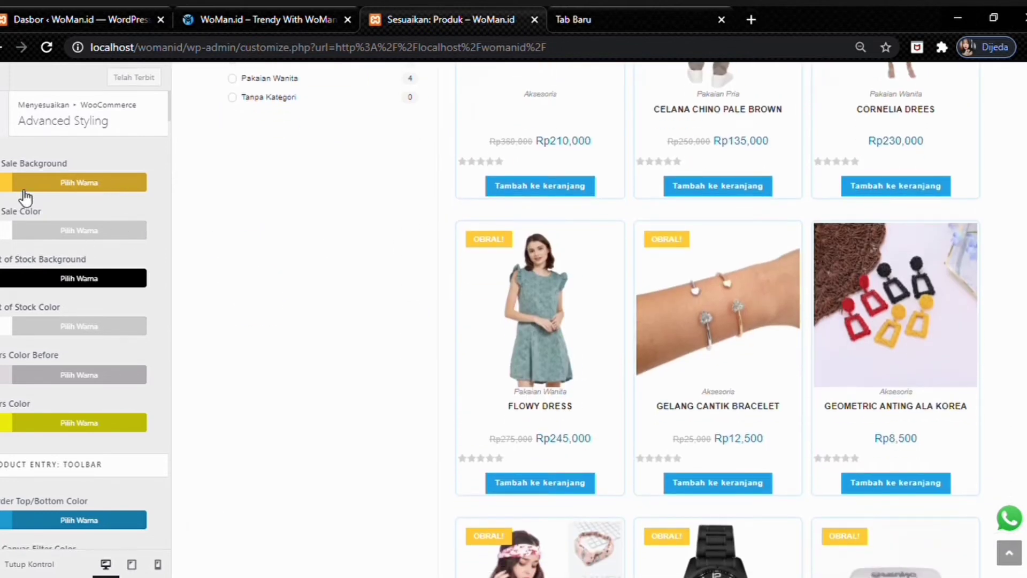
scroll(527, 324, "up", 4)
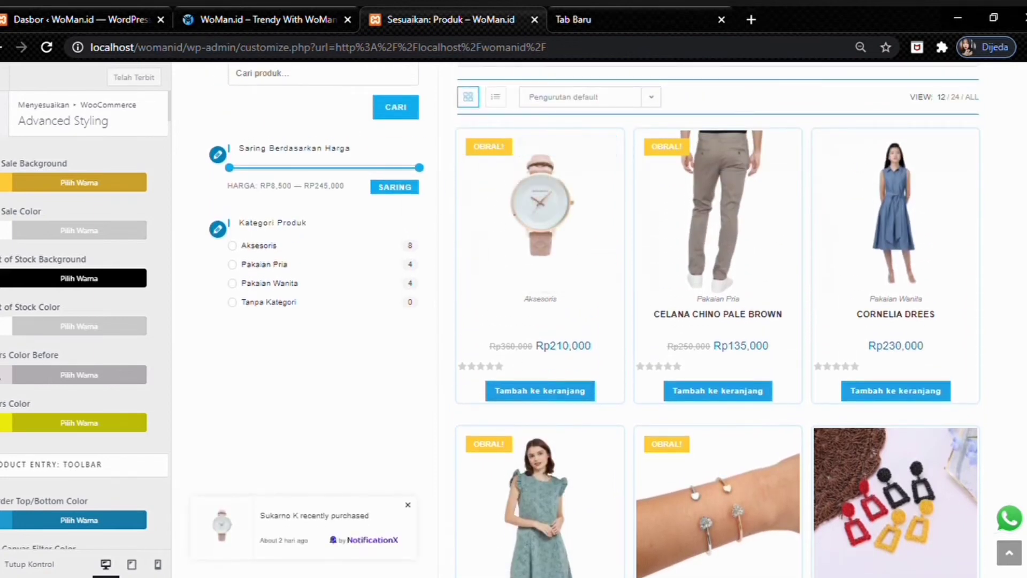
scroll(40, 358, "down", 2)
scroll(69, 214, "down", 2)
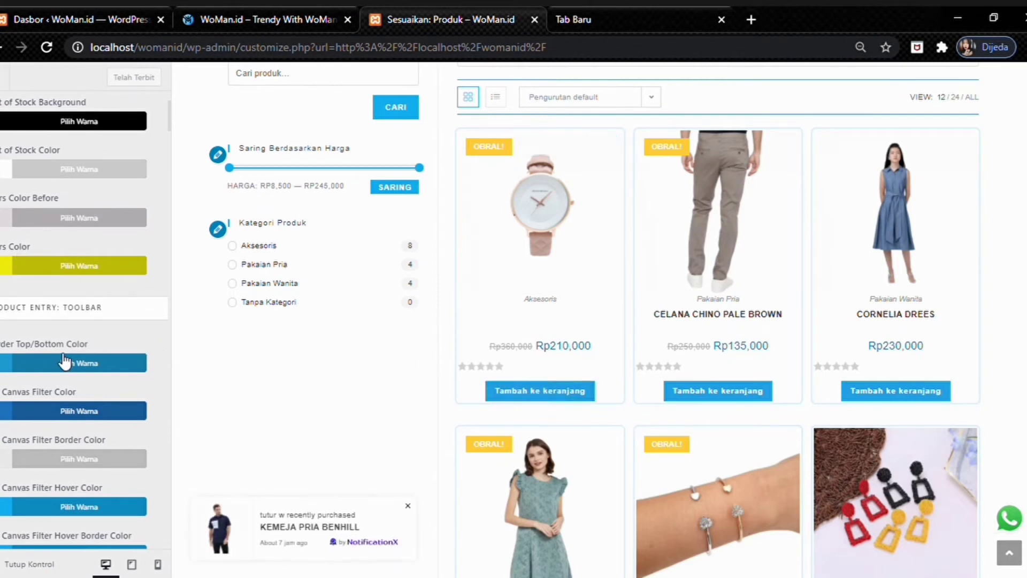
scroll(54, 321, "down", 4)
scroll(47, 244, "down", 2)
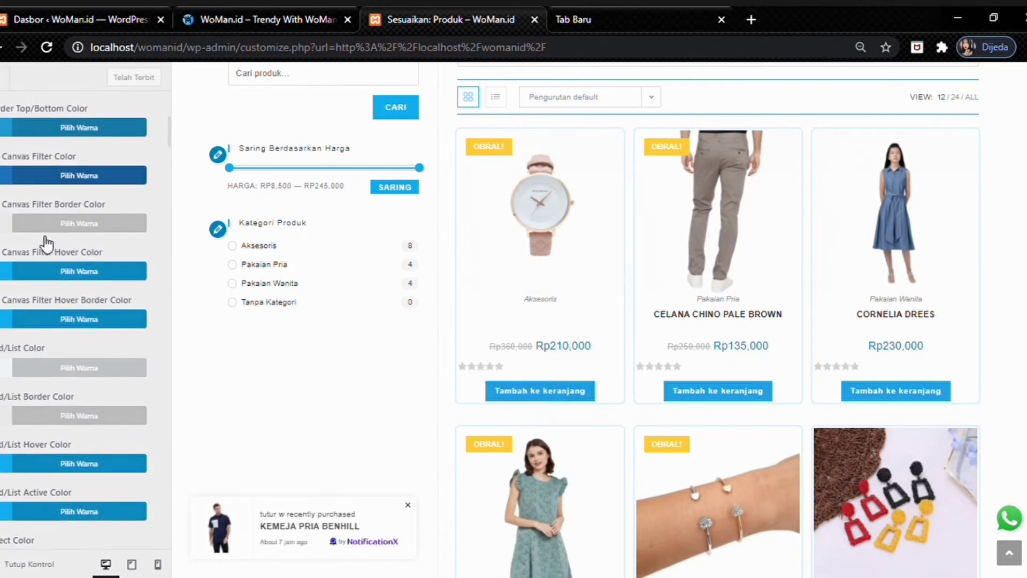
scroll(53, 219, "down", 12)
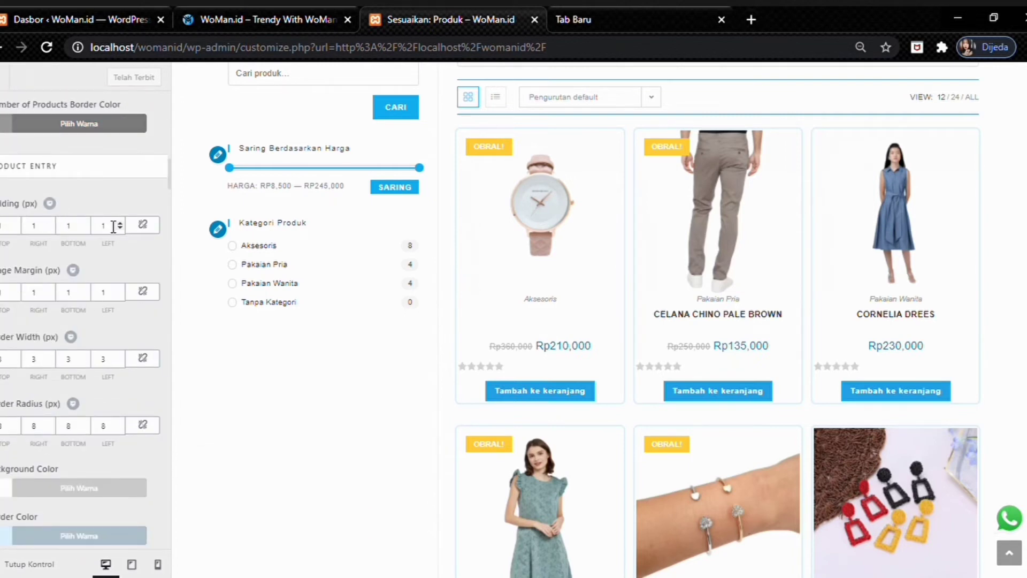
scroll(94, 384, "down", 4)
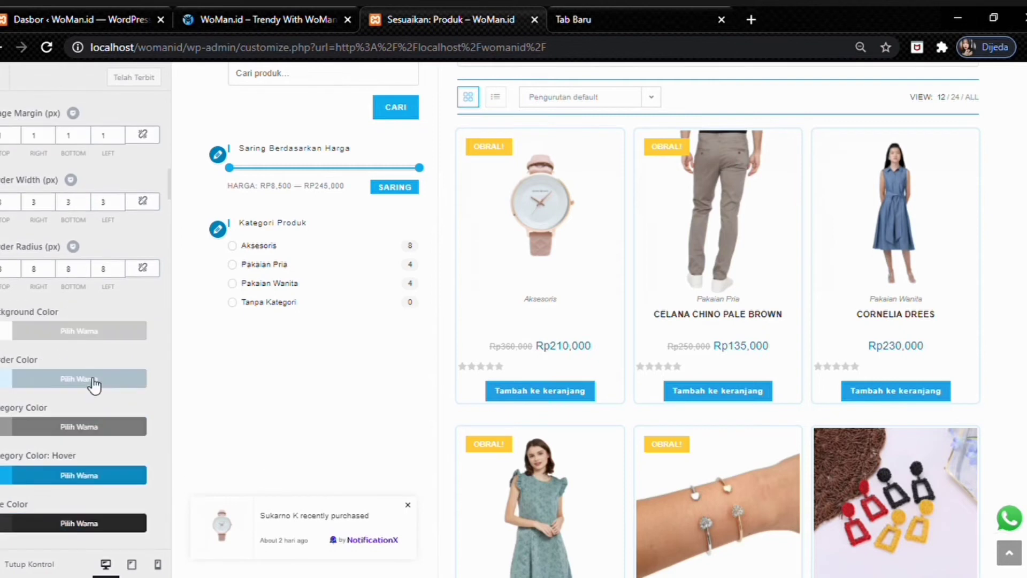
scroll(93, 384, "down", 10)
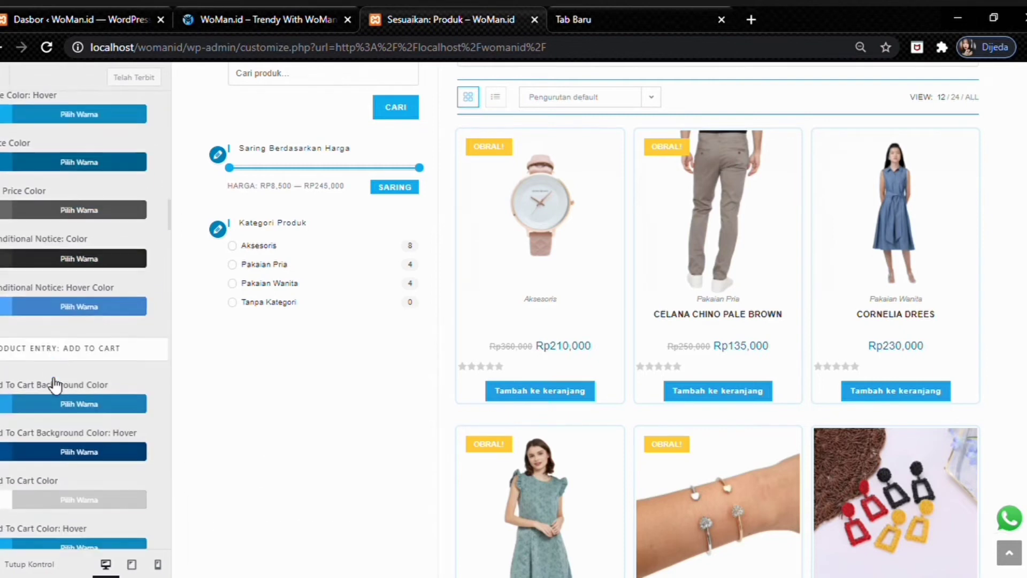
scroll(82, 246, "down", 12)
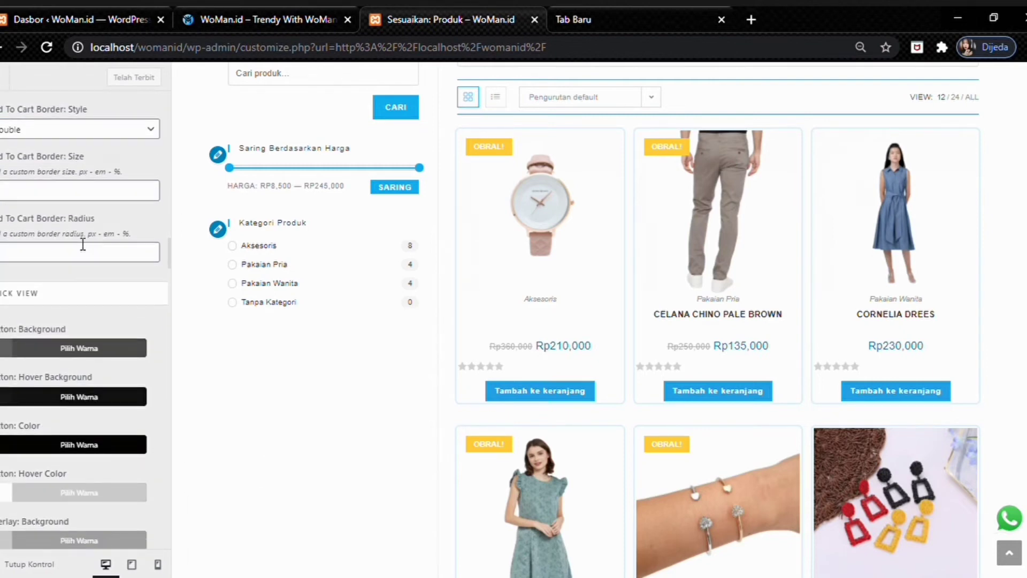
scroll(83, 245, "down", 10)
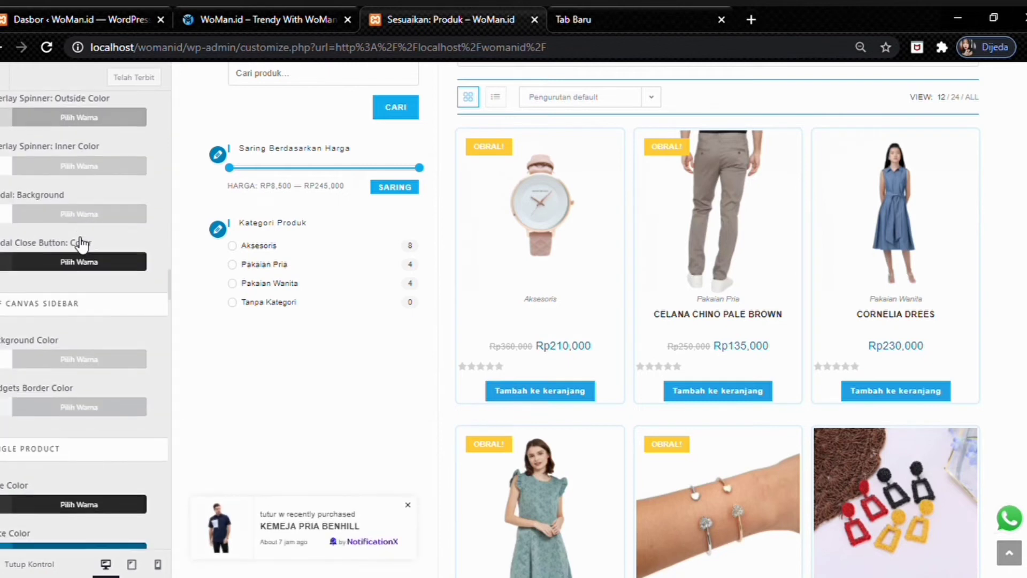
scroll(82, 244, "down", 10)
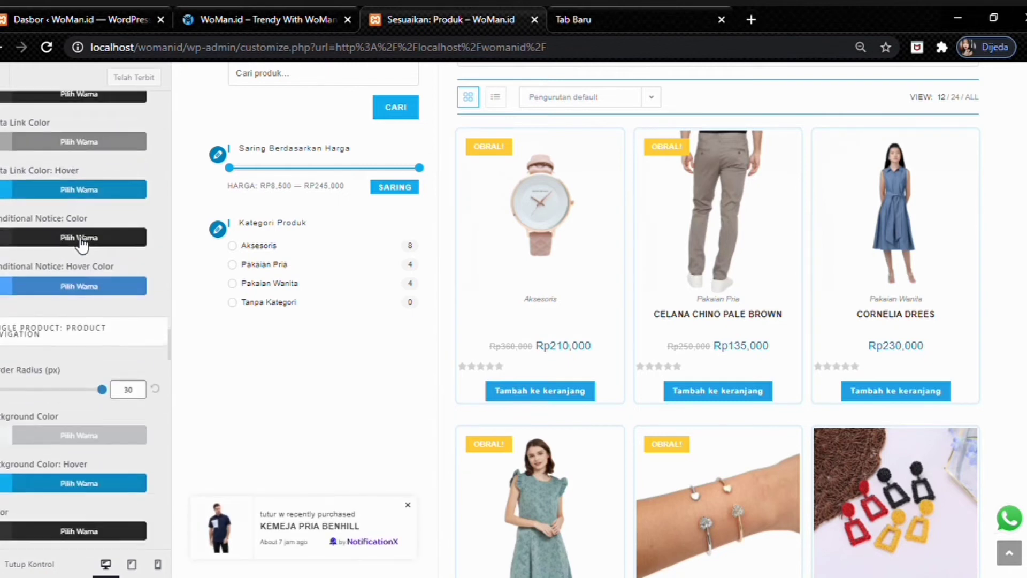
scroll(81, 244, "down", 3)
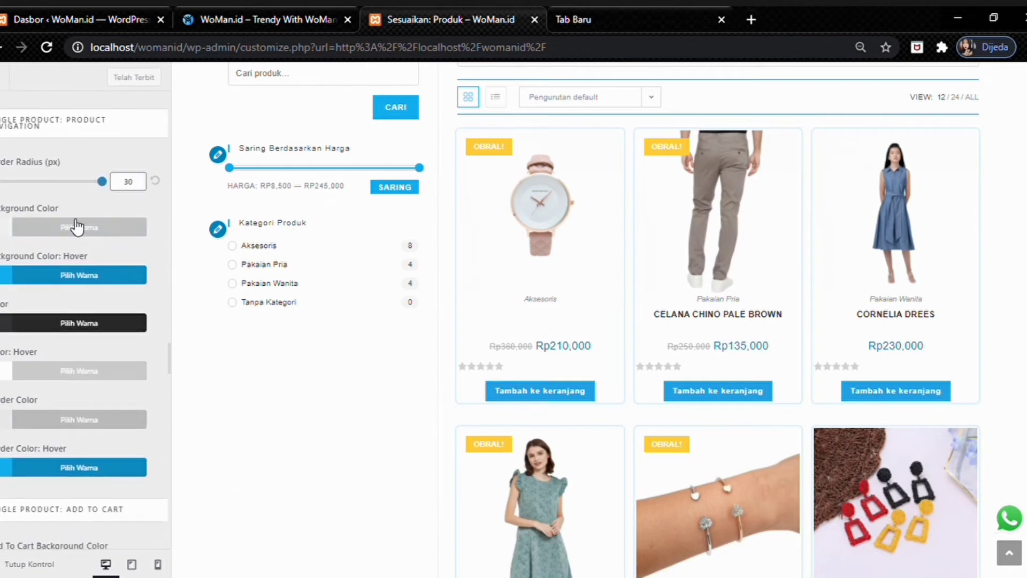
scroll(16, 343, "down", 2)
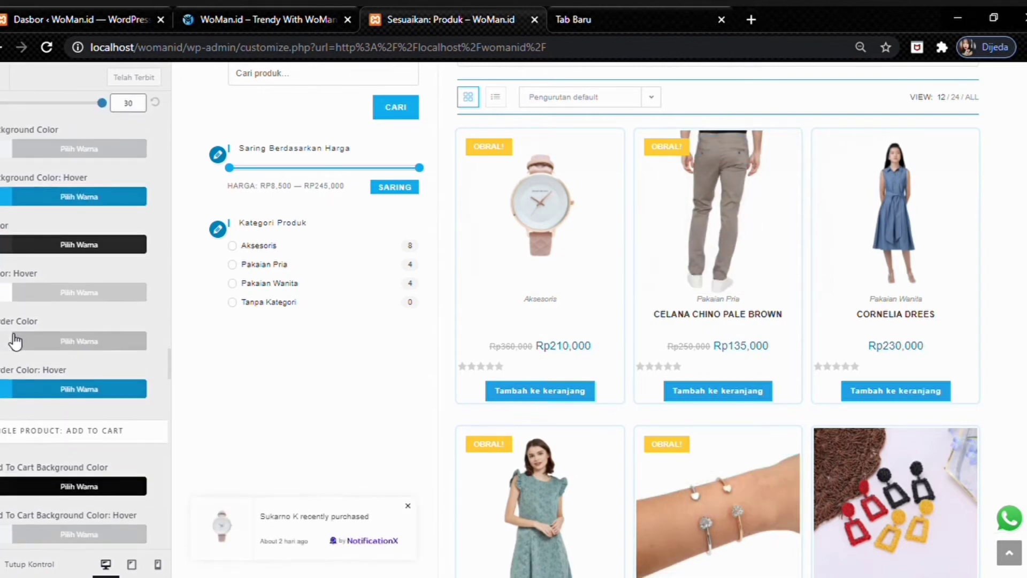
scroll(16, 343, "down", 6)
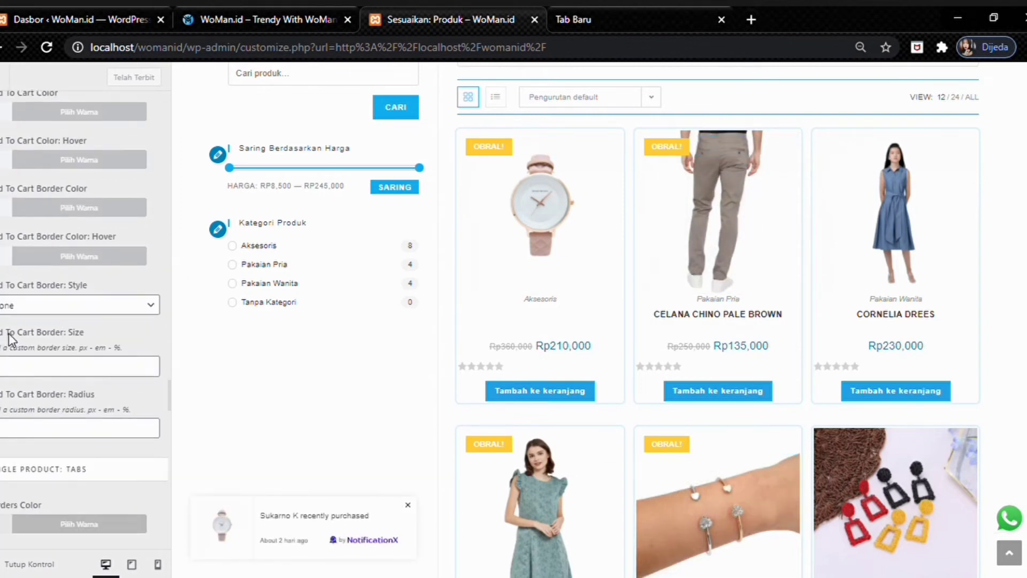
scroll(10, 340, "down", 5)
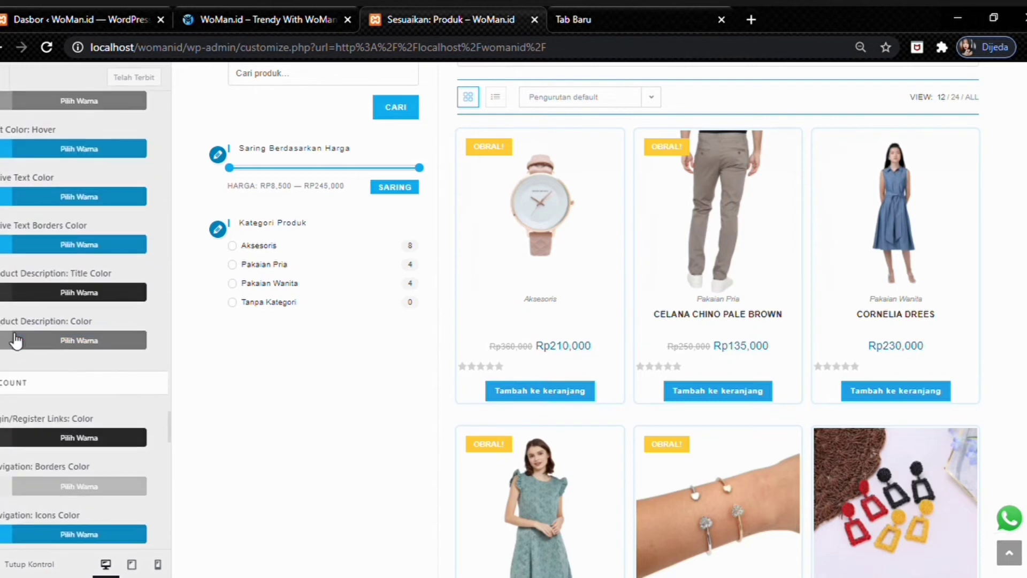
scroll(16, 340, "down", 6)
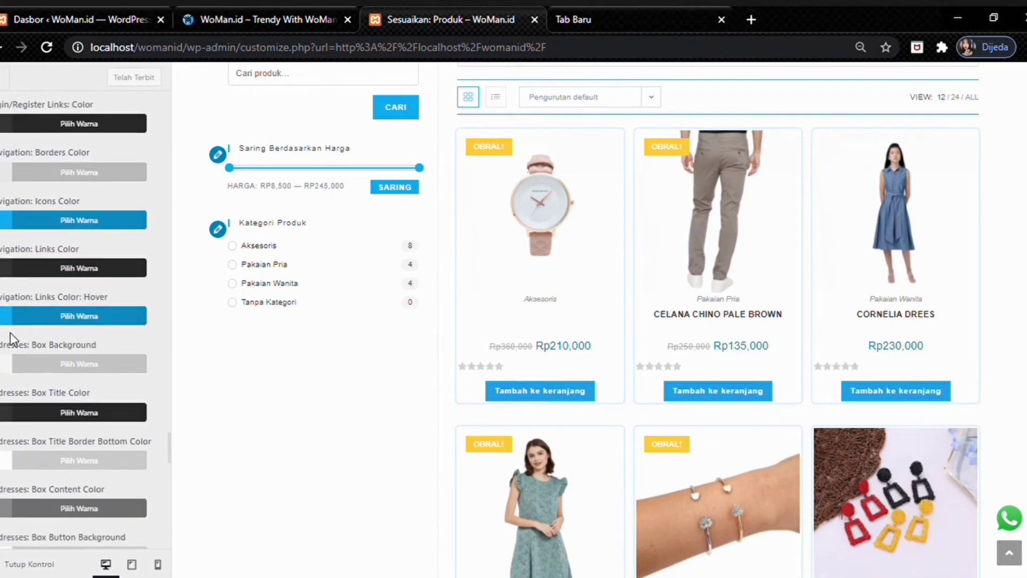
scroll(16, 340, "down", 8)
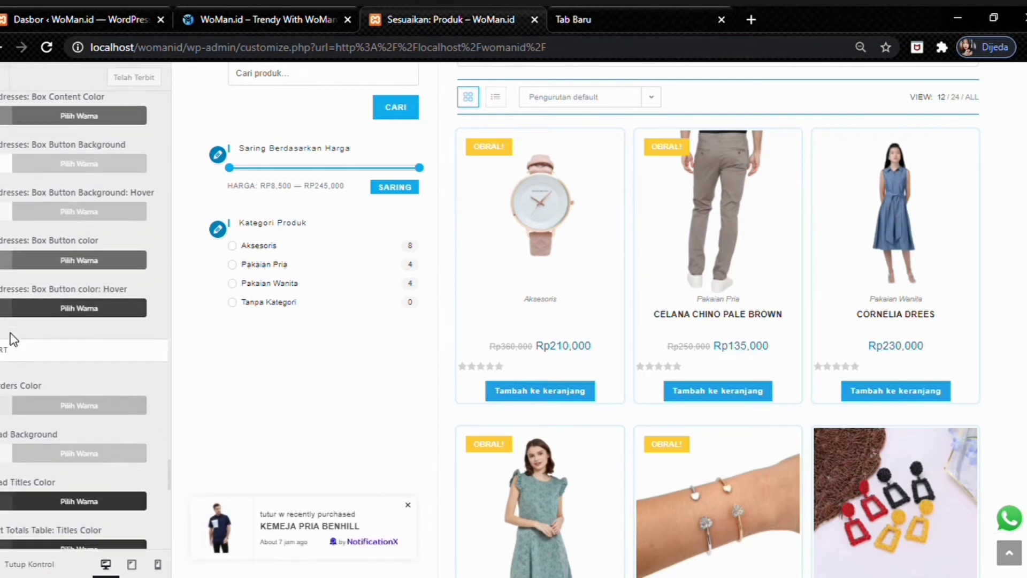
scroll(13, 340, "down", 10)
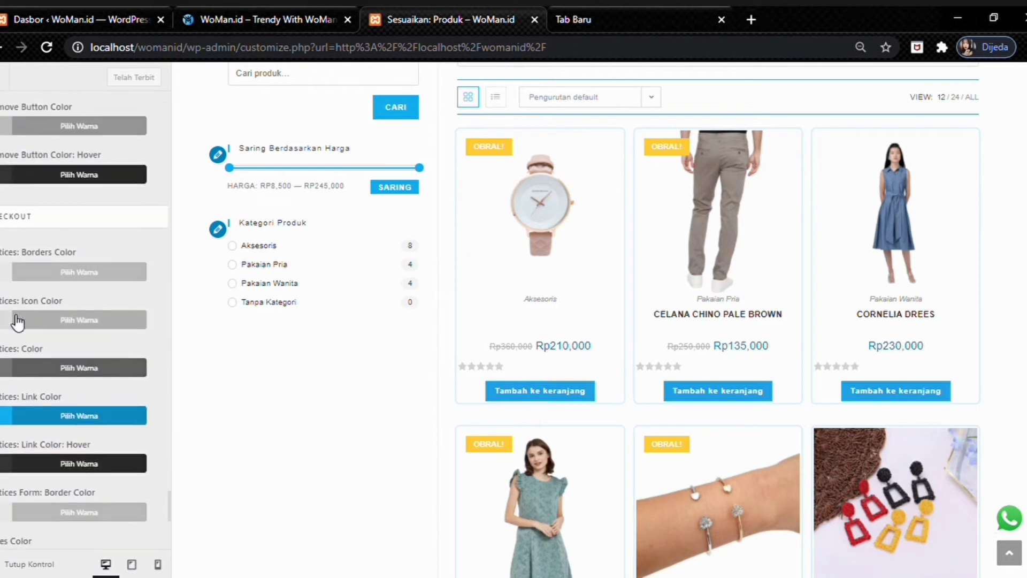
scroll(16, 322, "down", 3)
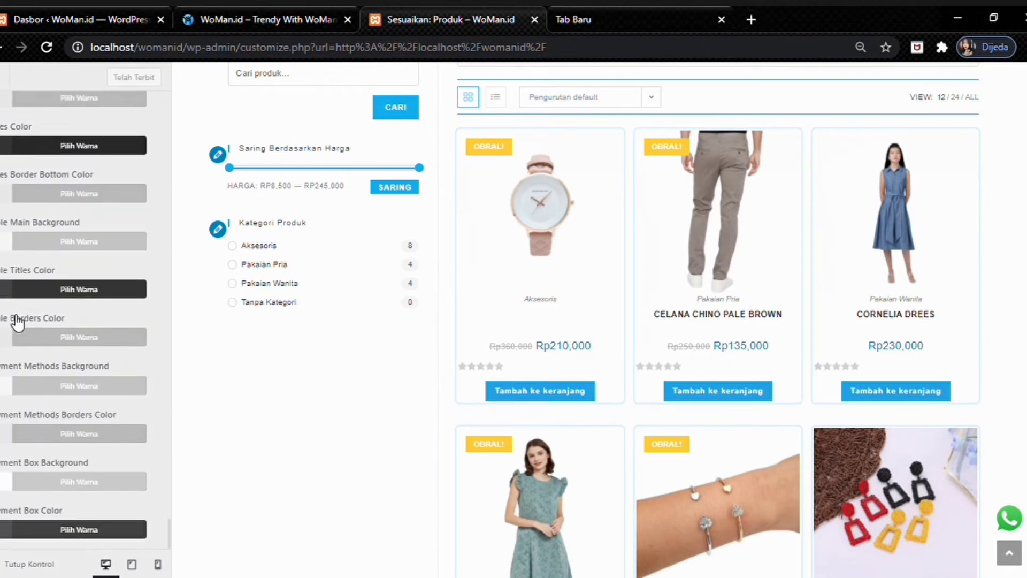
scroll(14, 322, "down", 10)
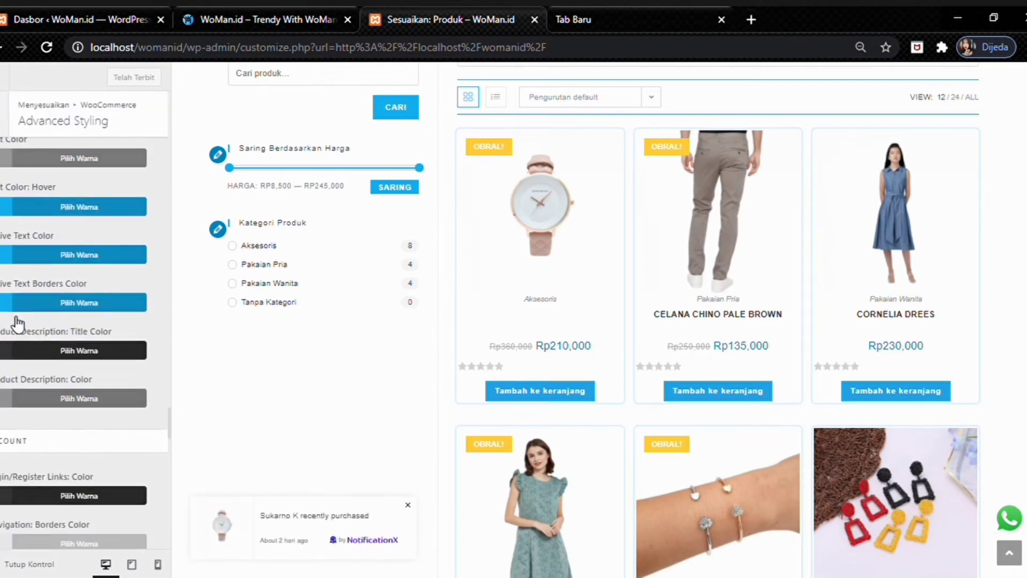
scroll(18, 324, "down", 10)
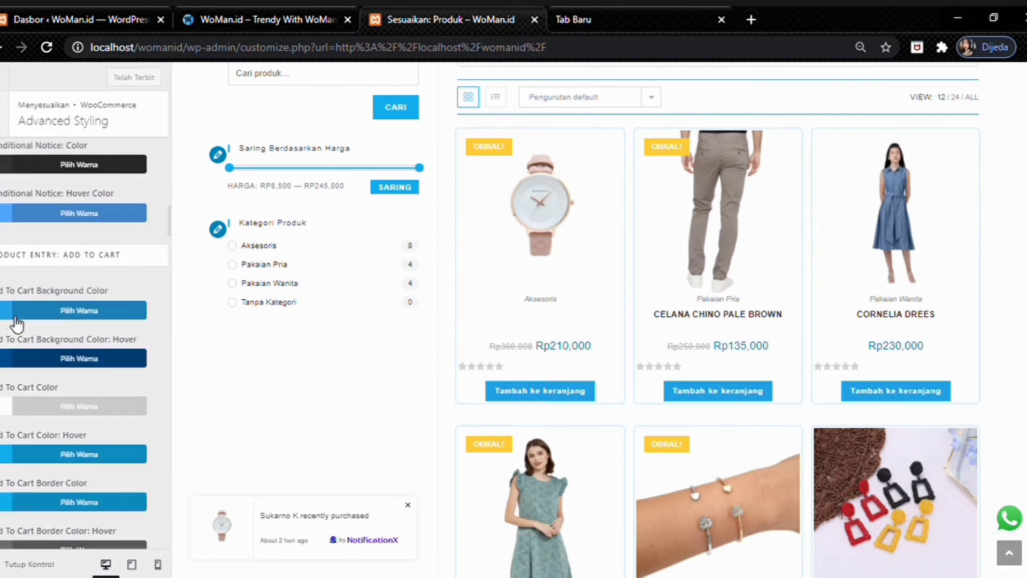
scroll(17, 324, "up", 8)
left_click(5, 114)
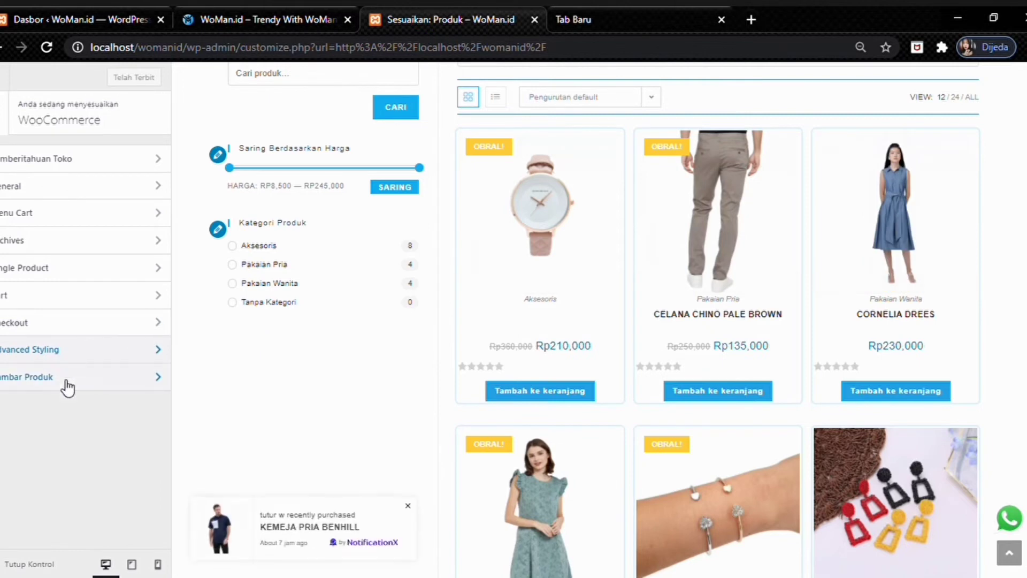
left_click(66, 377)
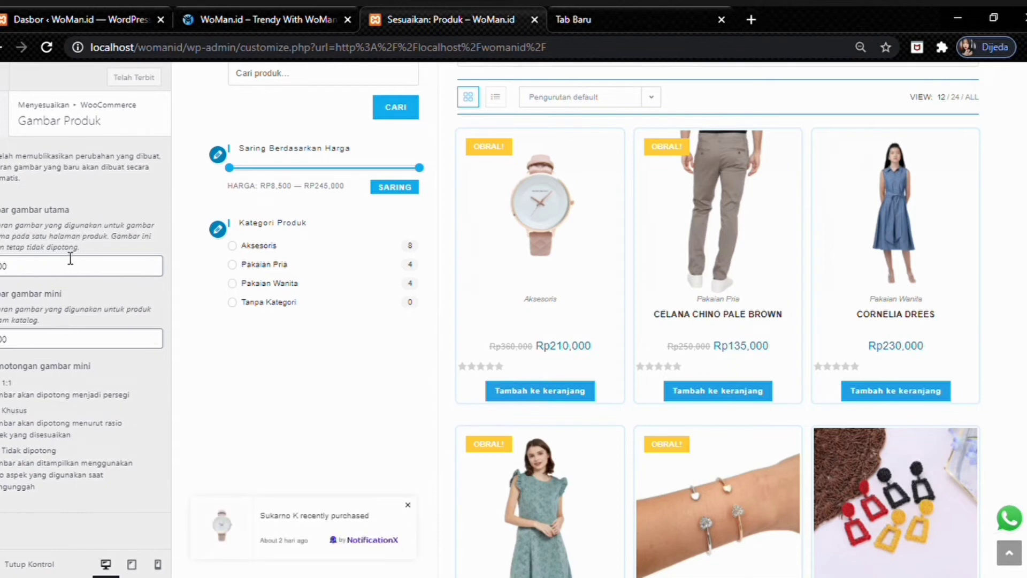
left_click(4, 118)
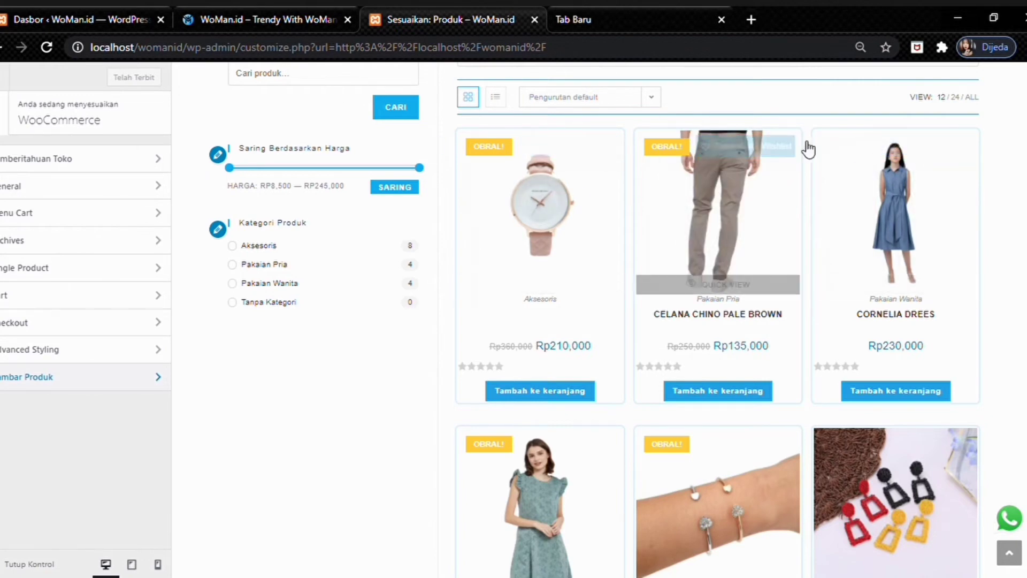
scroll(521, 172, "up", 3)
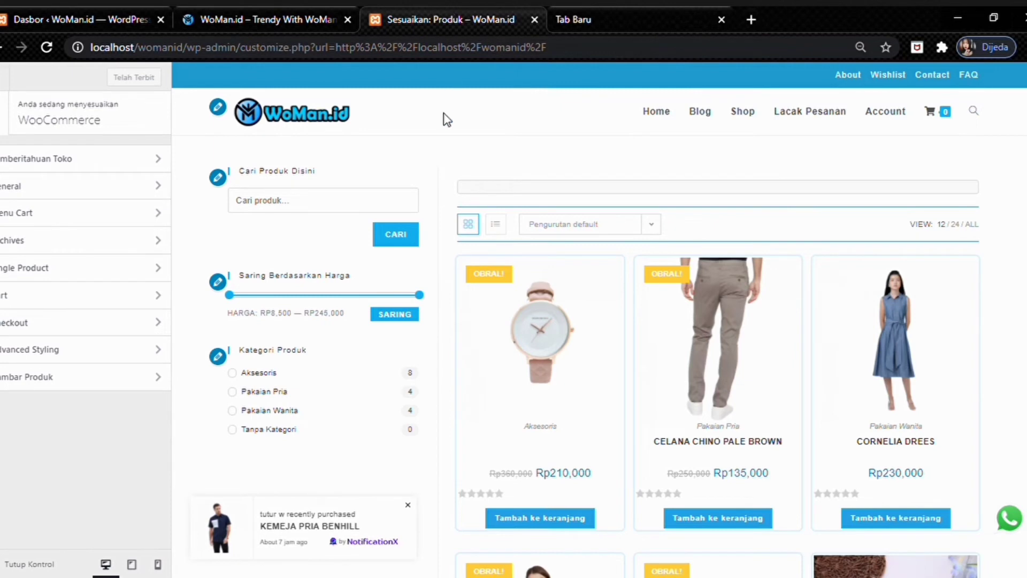
- From the WoMan.id homepage tab, launch Edit with Elementor in a new browser tab
left_click(252, 15)
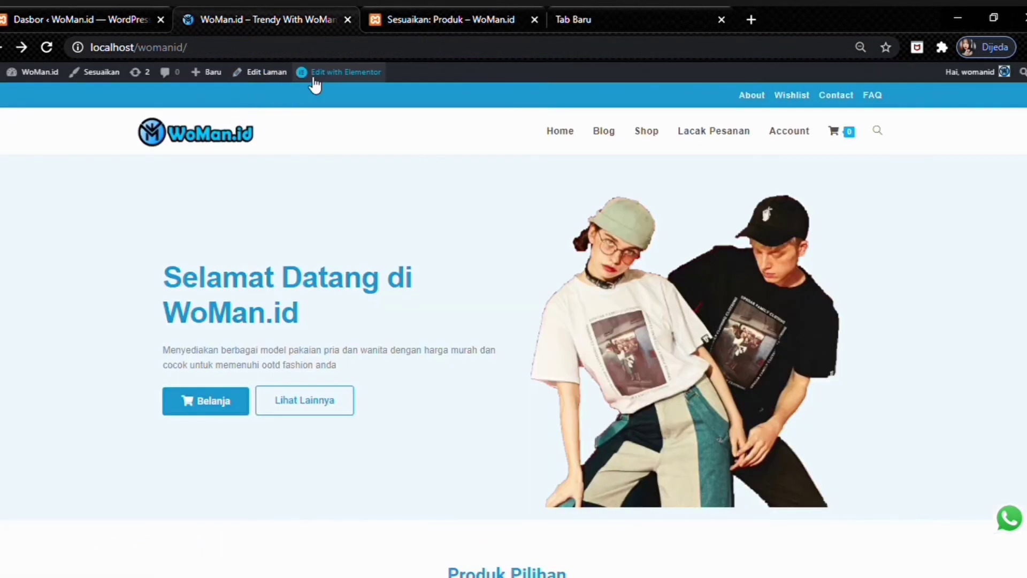
mouse_move(320, 84)
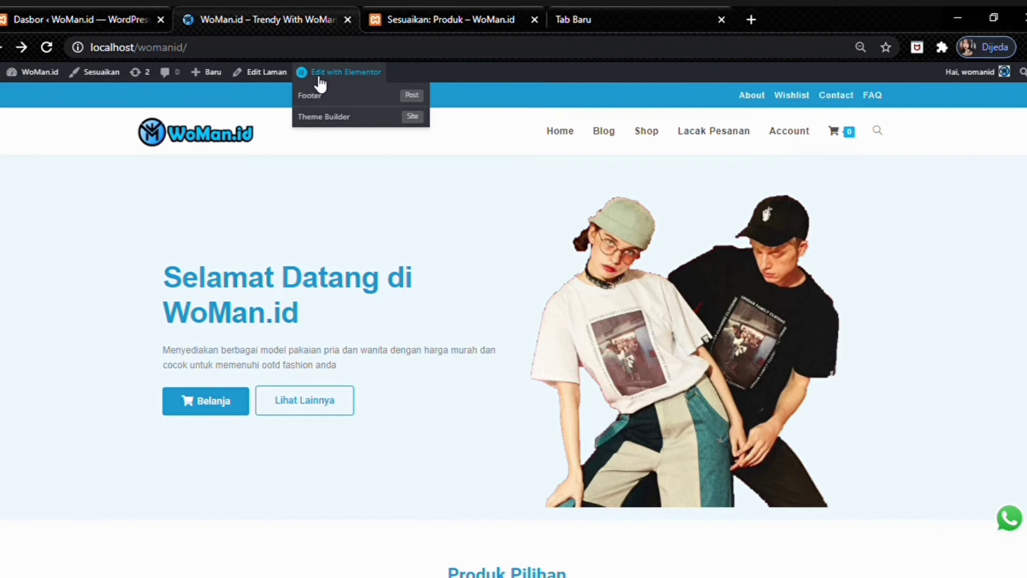
middle_click(322, 77)
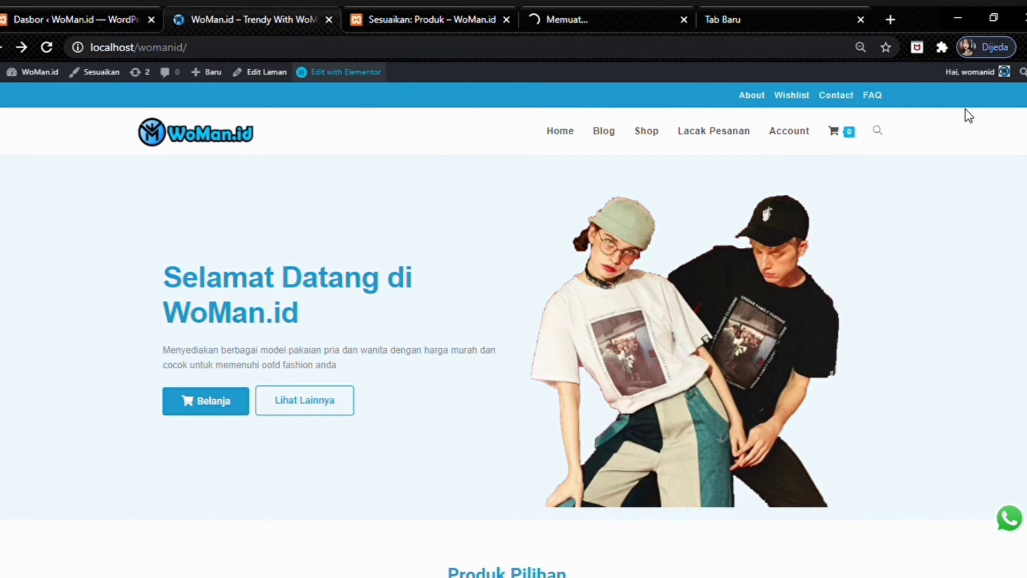
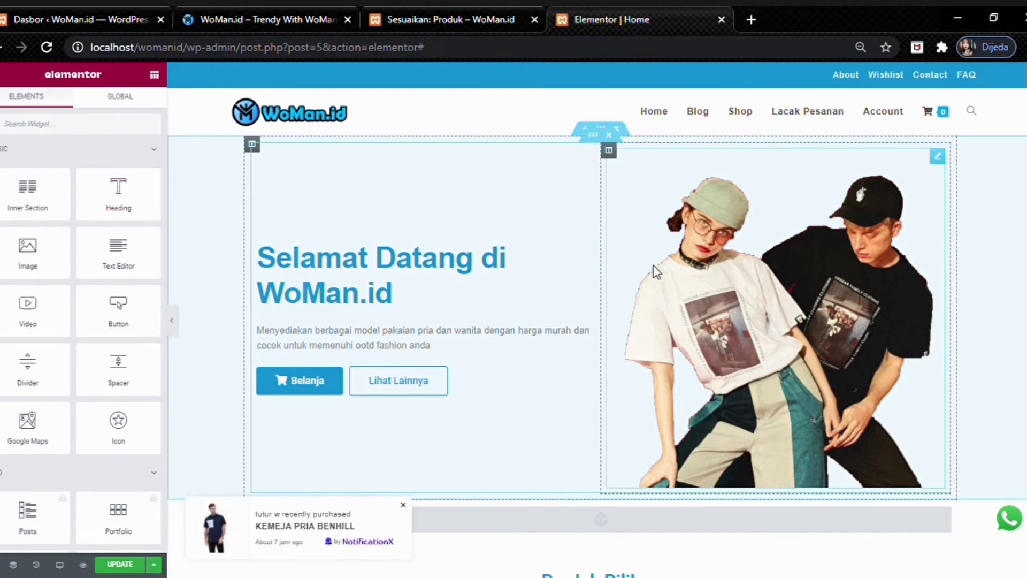
- Select the hero's Belanja button and check that its link points to the shop page
scroll(651, 257, "down", 3)
scroll(562, 313, "down", 20)
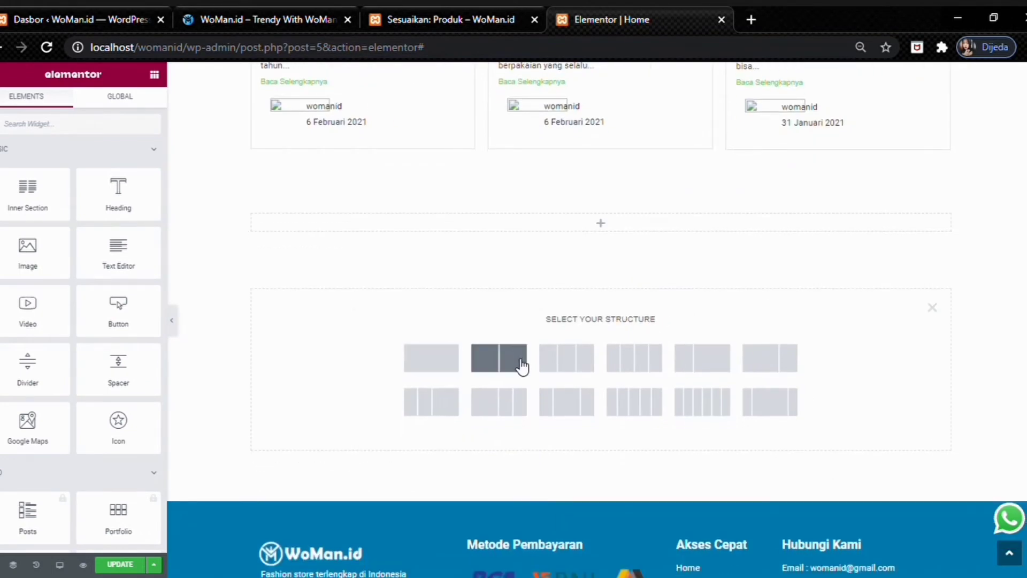
left_click(1009, 553)
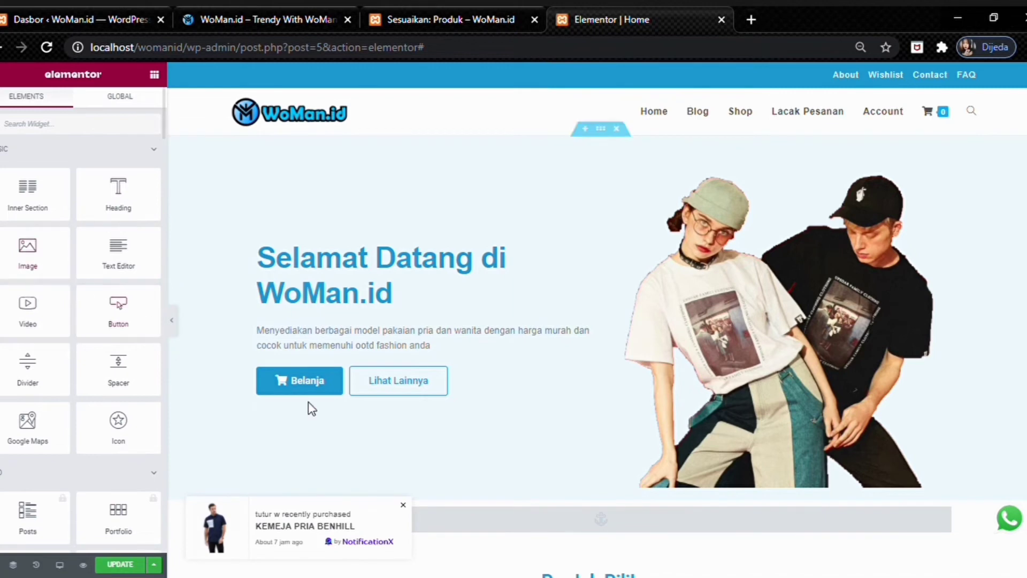
left_click(286, 386)
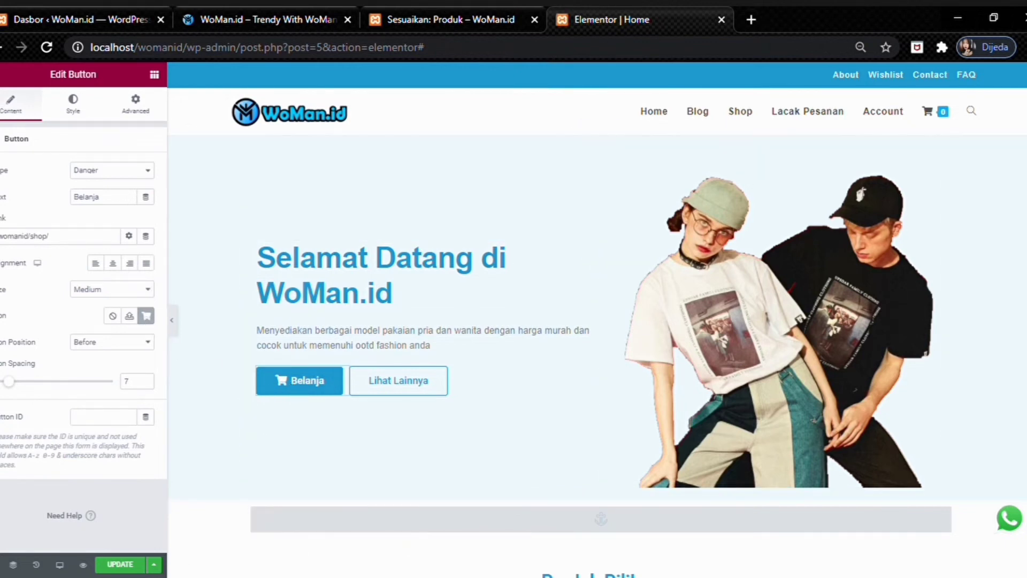
triple_click(38, 239)
left_click(77, 244)
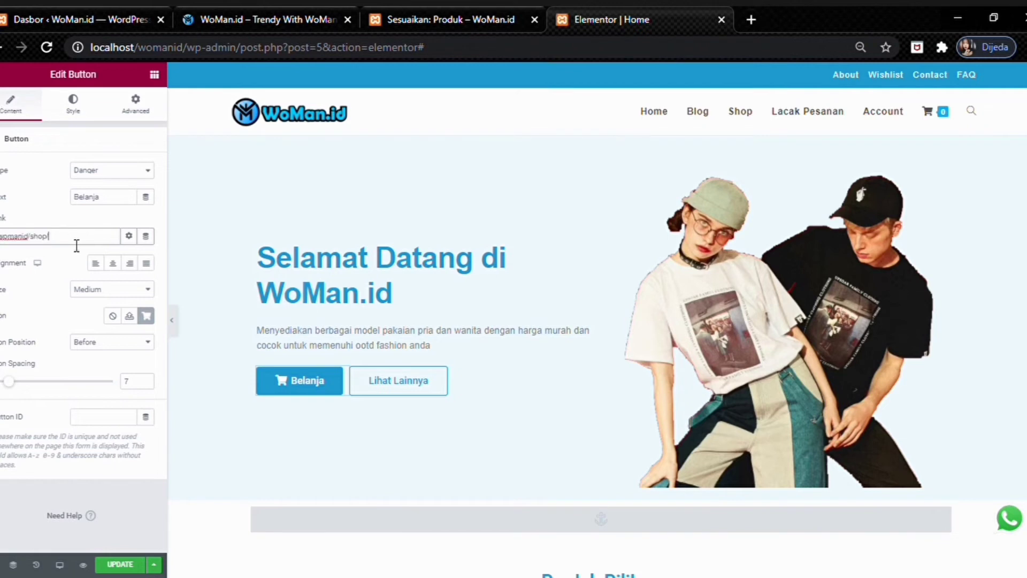
- Inspect the welcome heading's Content, Style and Advanced settings, then reselect the Belanja button
left_click(395, 284)
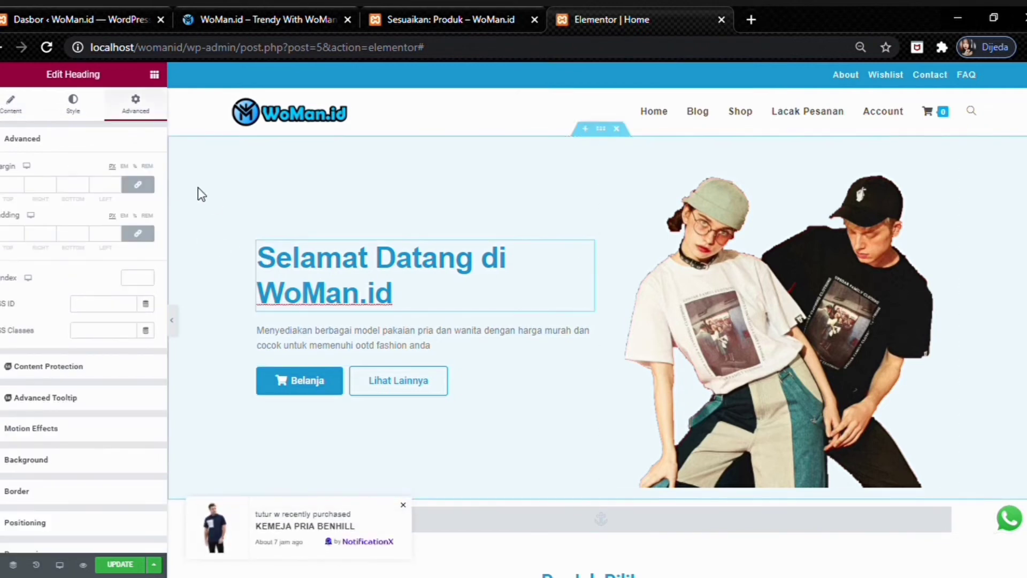
left_click(71, 107)
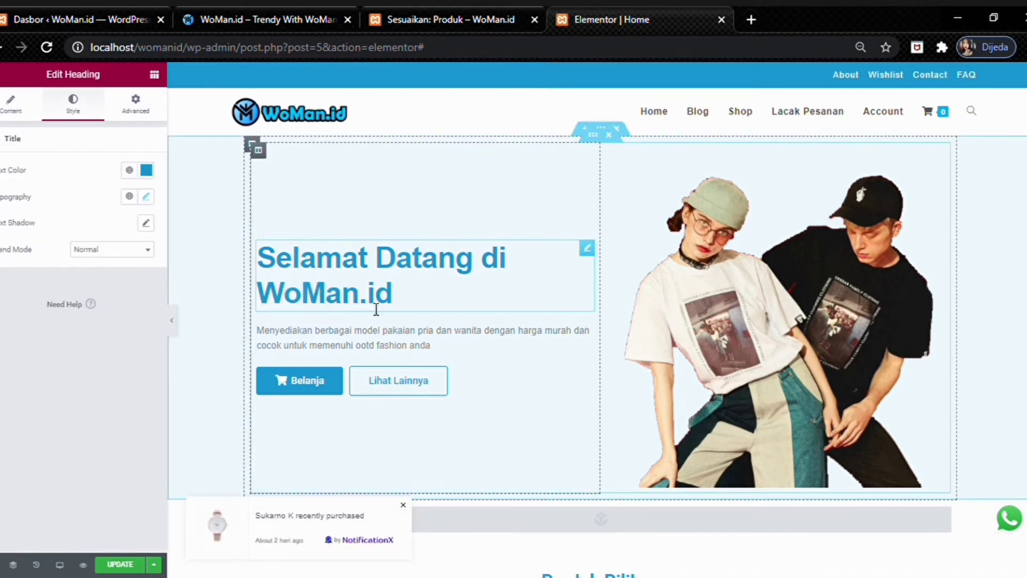
left_click(19, 117)
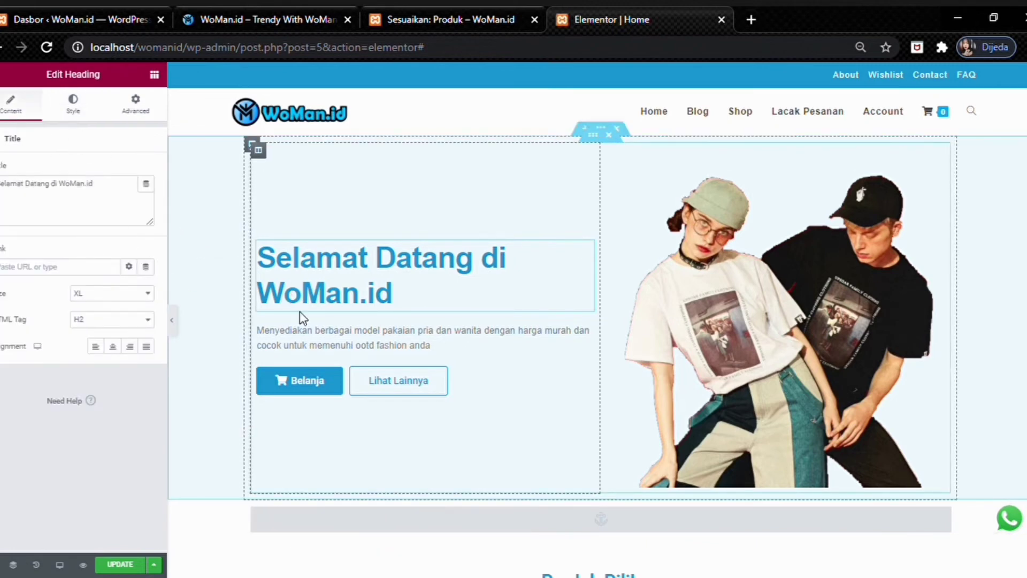
left_click(135, 107)
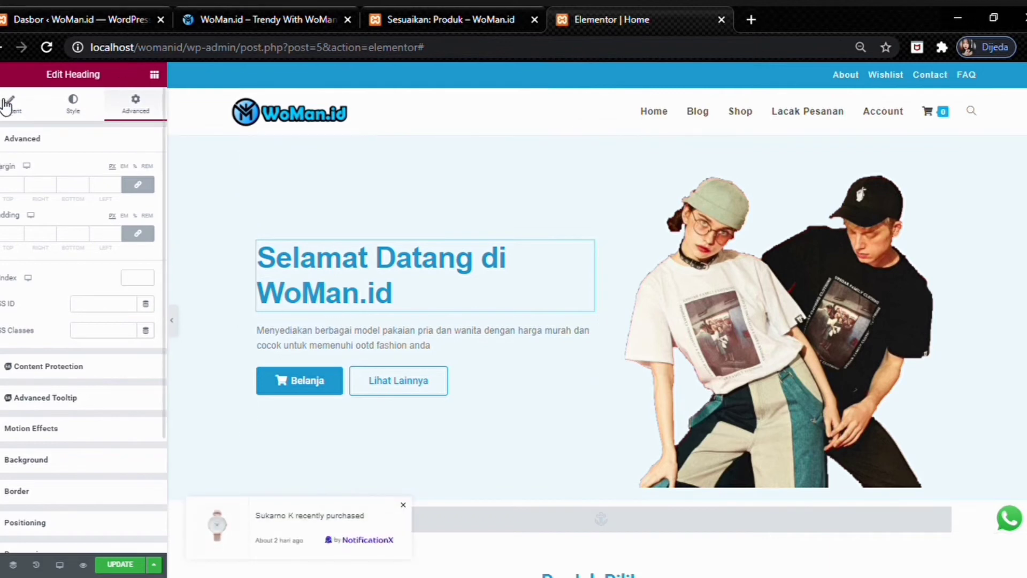
left_click(315, 389)
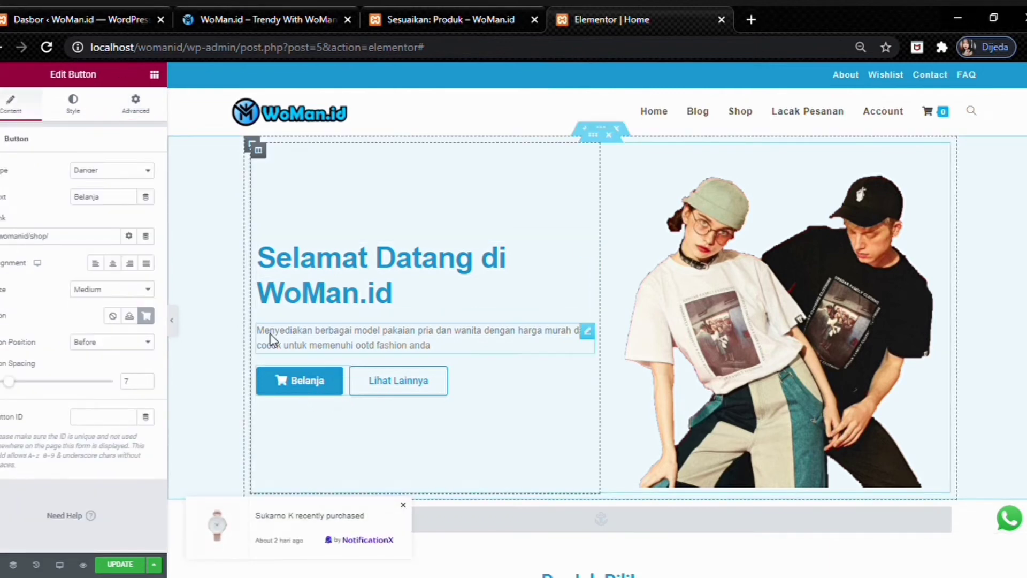
- Review the button's style and spacing, then check Lihat Lainnya links to the Produk Pilihan anchor
left_click(74, 112)
left_click(134, 104)
left_click(11, 105)
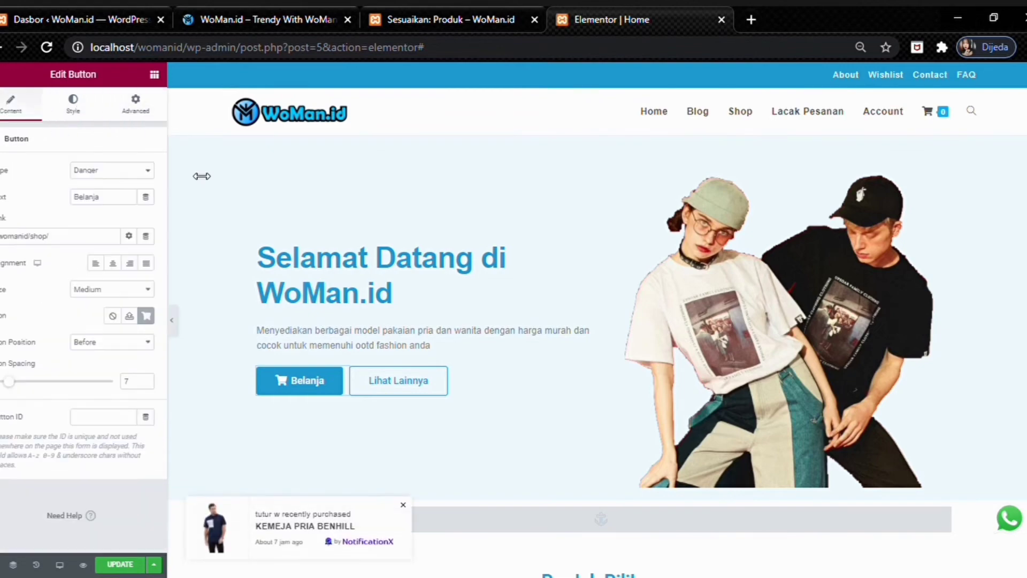
left_click(395, 385)
scroll(394, 343, "up", 2)
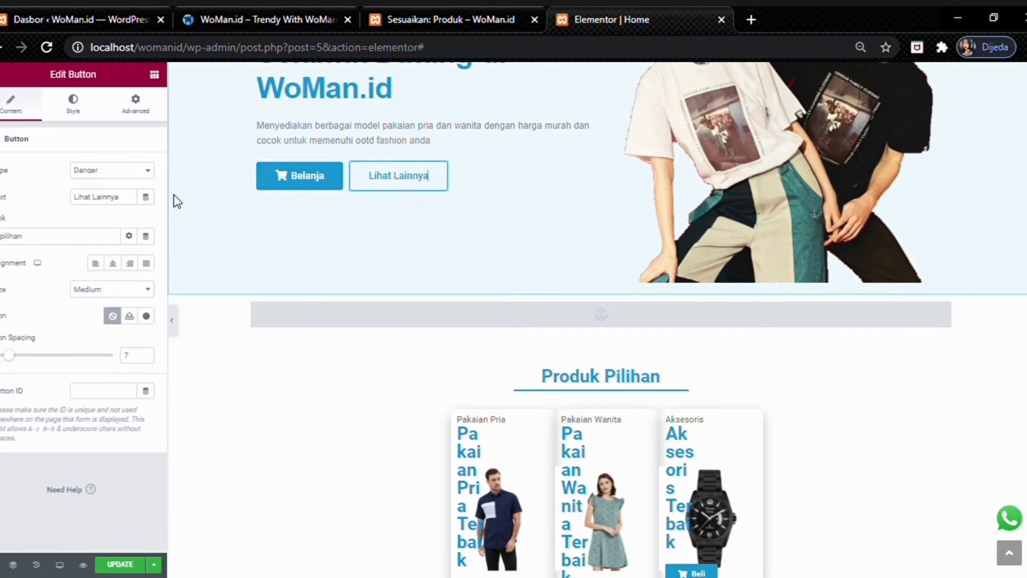
left_click_drag(57, 238, 10, 243)
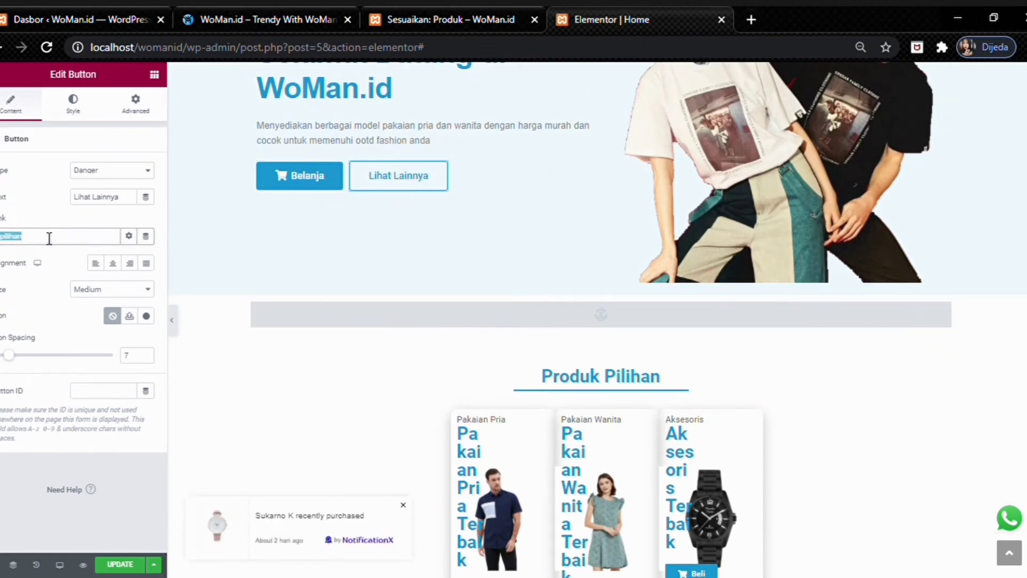
- Select the menu anchor above Produk Pilihan, then the Produk Terbaru heading (Large, H2)
left_click(416, 316)
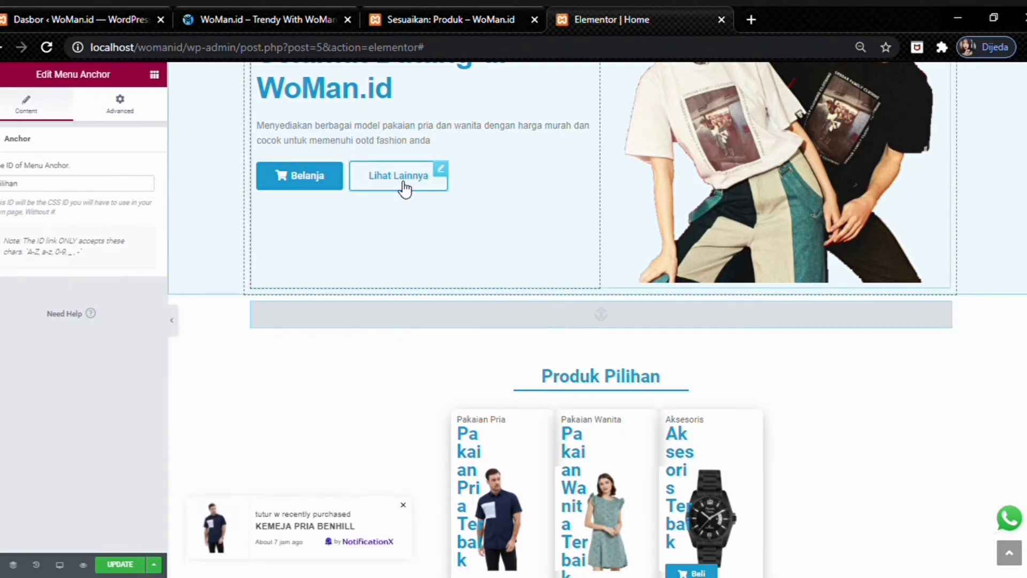
scroll(395, 298, "down", 4)
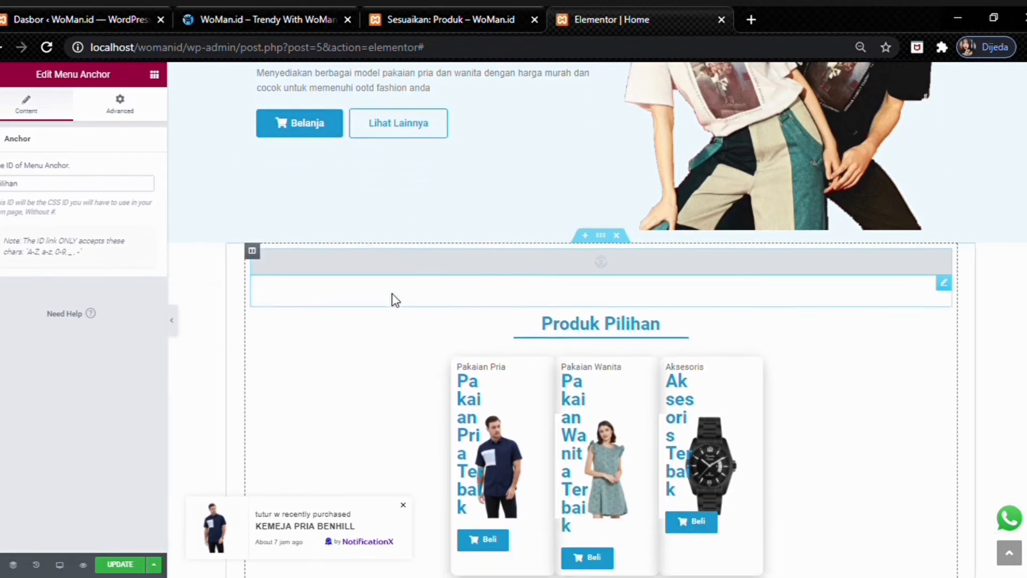
scroll(393, 294, "down", 1)
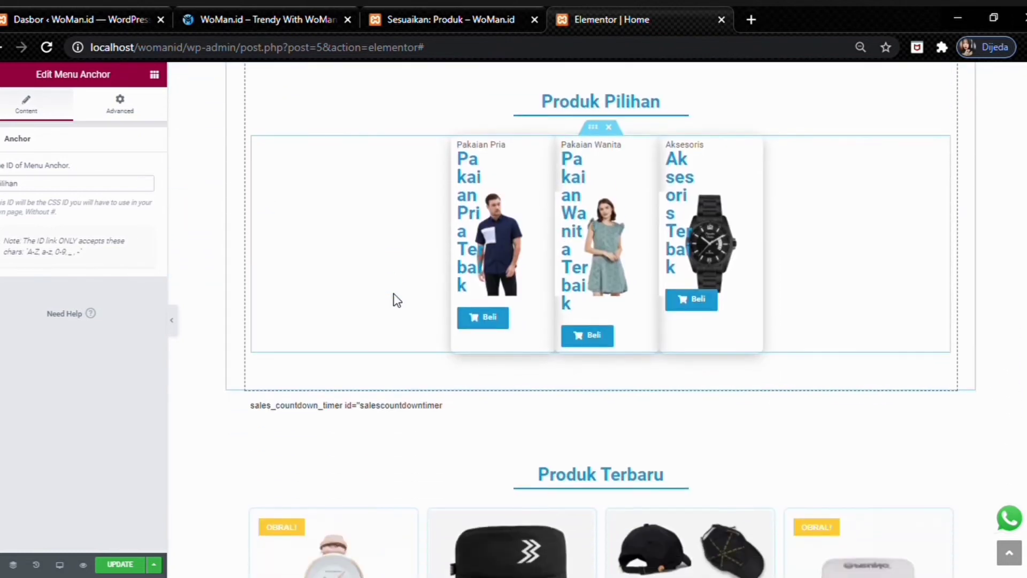
scroll(394, 295, "up", 2)
scroll(394, 294, "down", 2)
scroll(394, 294, "up", 1)
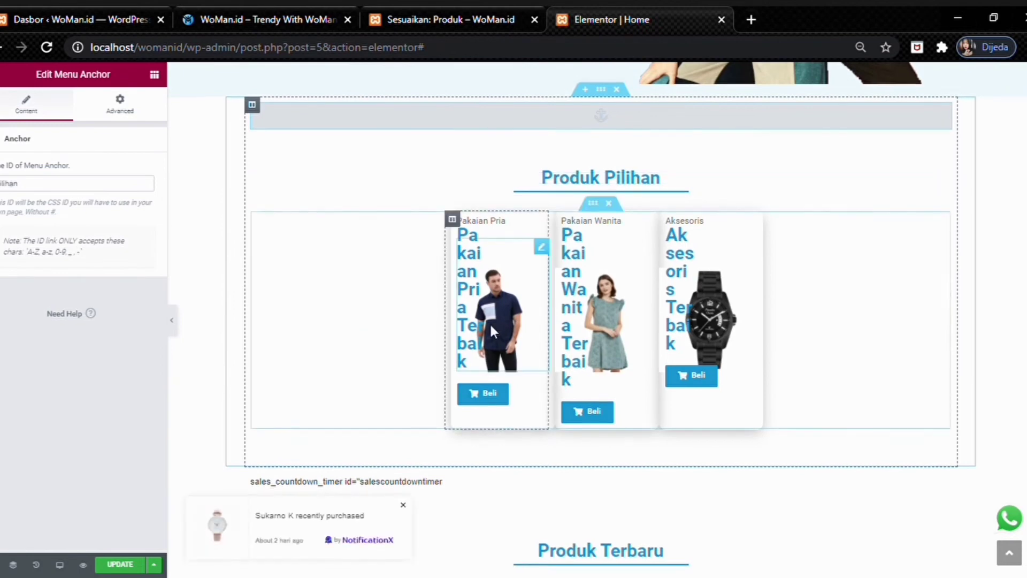
scroll(578, 339, "down", 4)
scroll(535, 326, "up", 1)
scroll(535, 325, "up", 4)
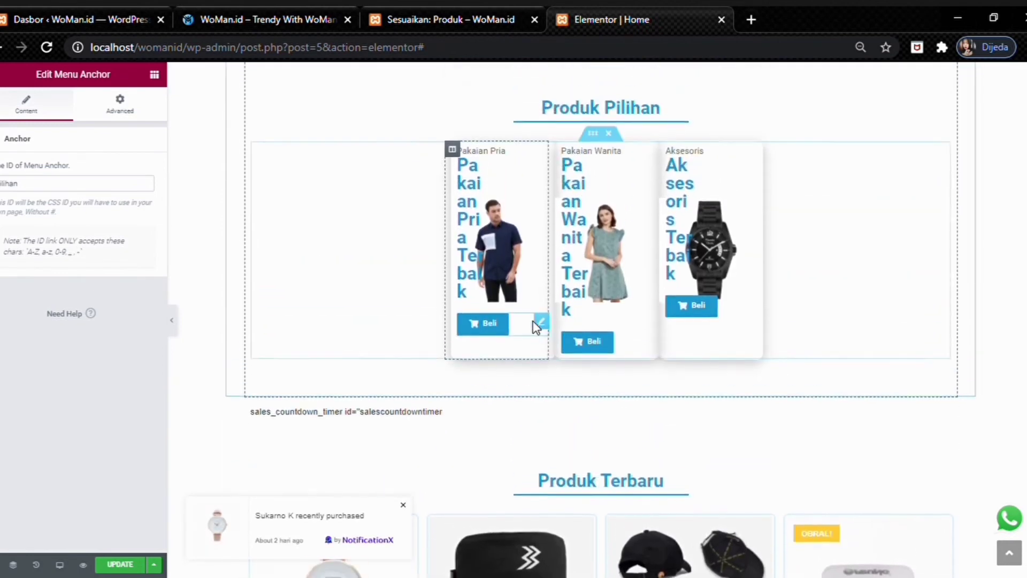
scroll(328, 220, "down", 12)
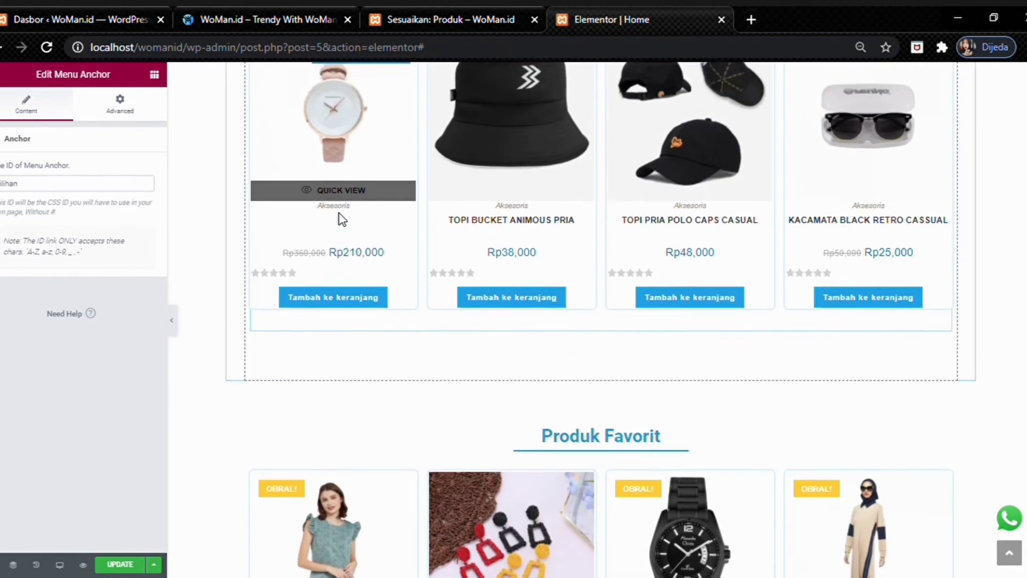
scroll(351, 210, "up", 3)
left_click(317, 164)
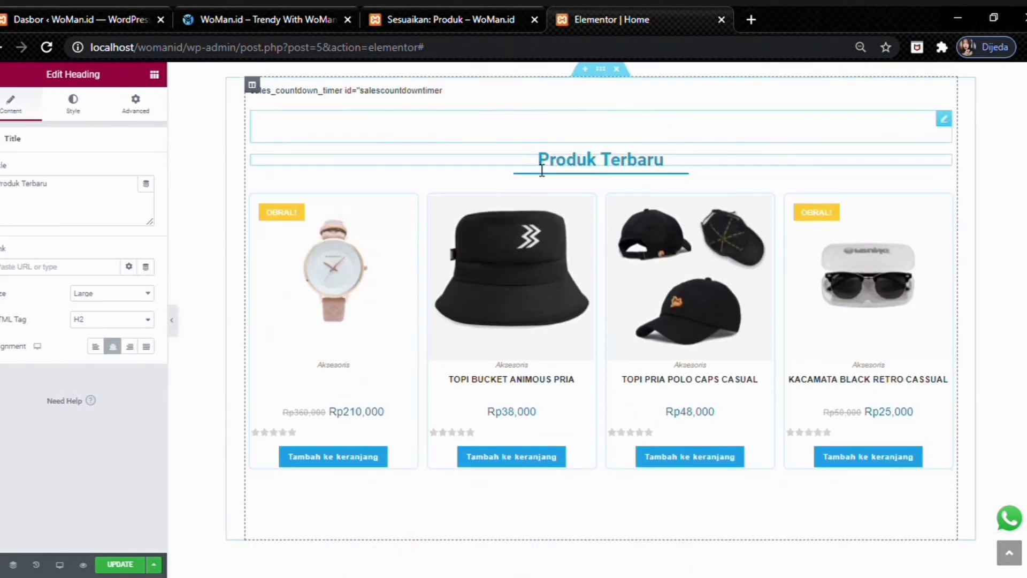
- Open the Produk Terbaru products shortcode (limit 4, 4 columns) and review its content and spacing
left_click(79, 113)
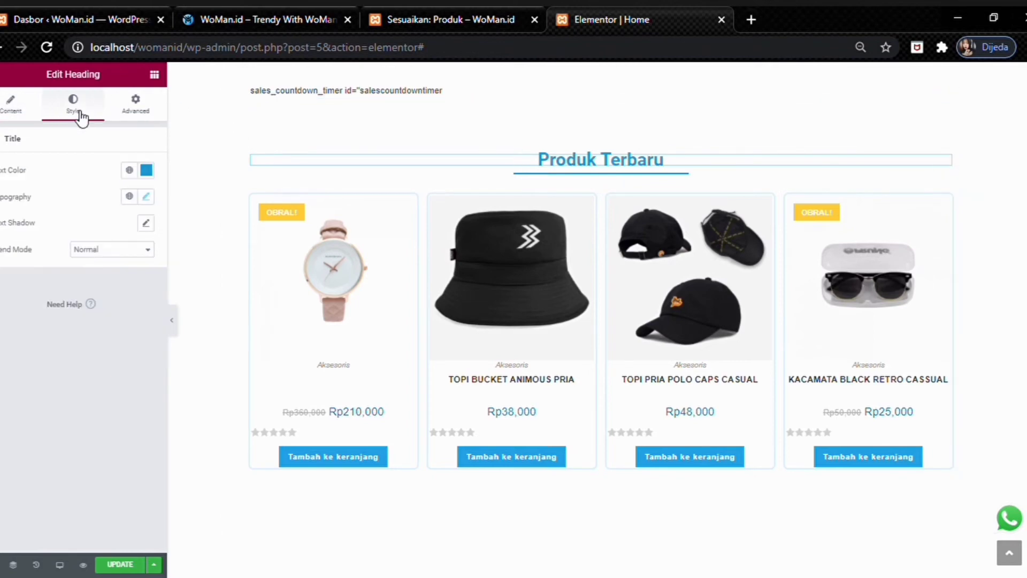
left_click(266, 266)
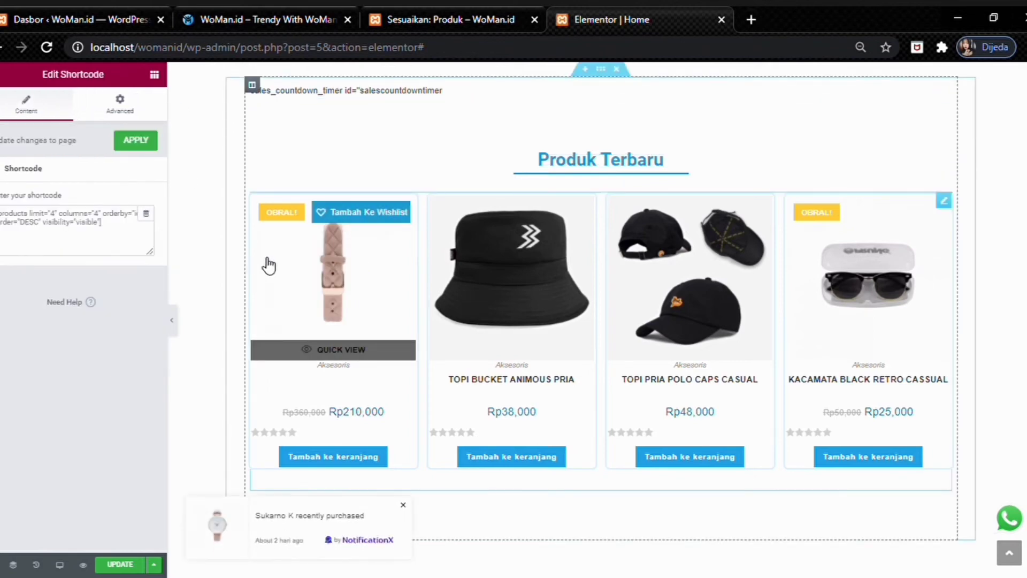
left_click(122, 240)
key("ctrl+a")
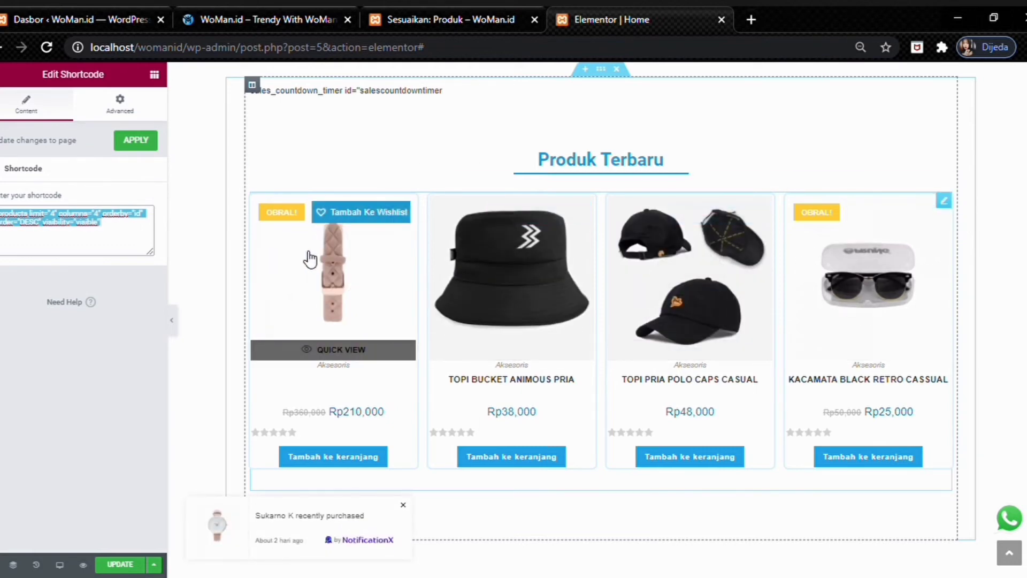
left_click(131, 112)
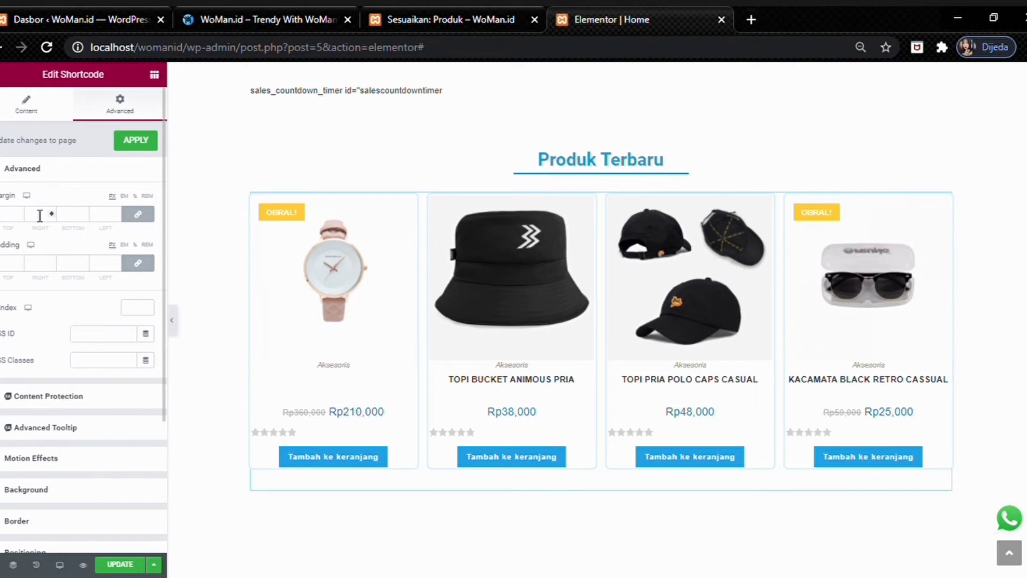
scroll(36, 257, "down", 3)
scroll(35, 259, "up", 3)
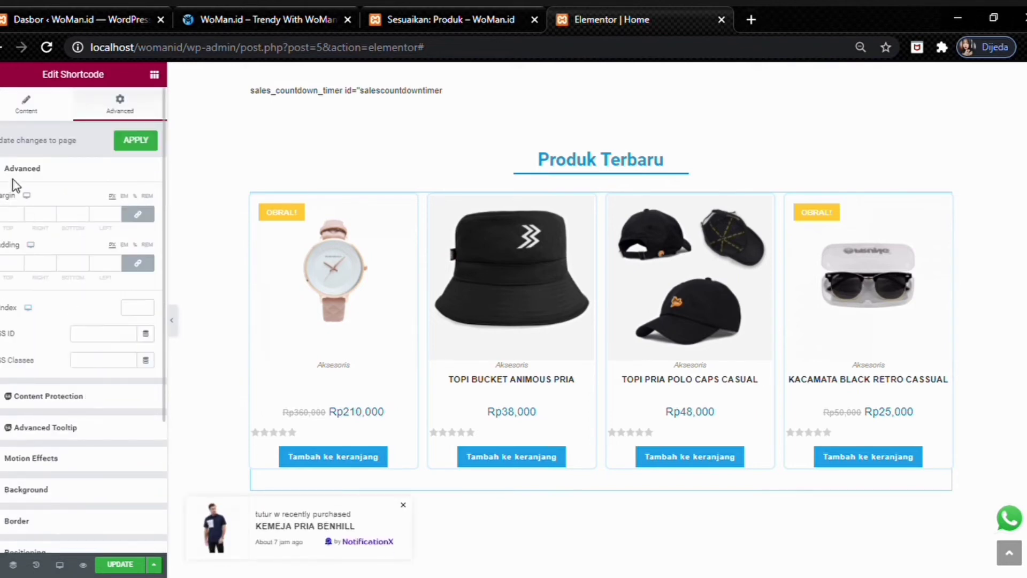
left_click(21, 110)
scroll(245, 176, "down", 7)
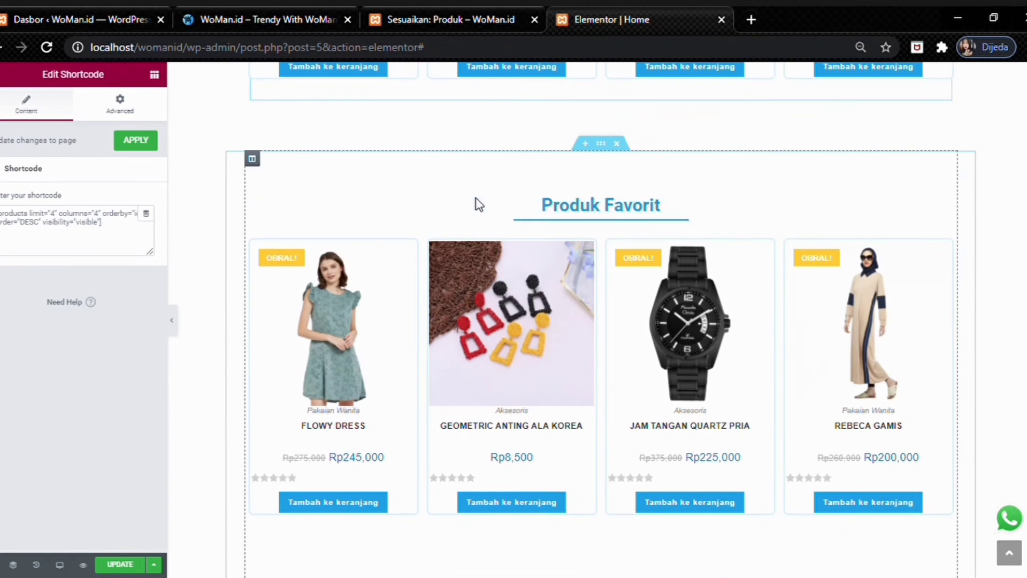
scroll(477, 204, "up", 5)
scroll(430, 153, "down", 7)
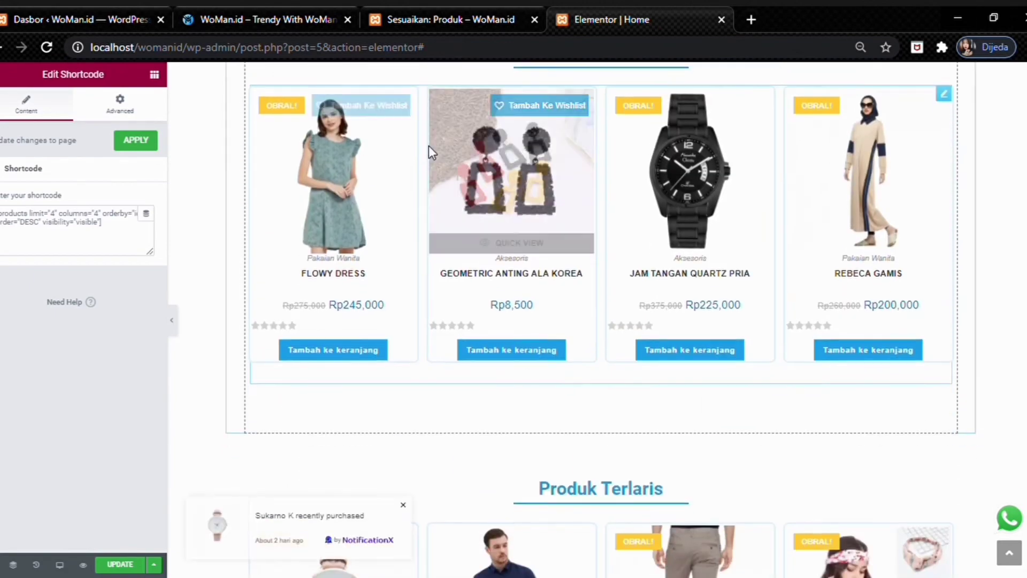
- Expand the shortcode widget's Advanced Border and Background options and scroll the preview down
left_click(129, 114)
scroll(129, 114, "down", 1)
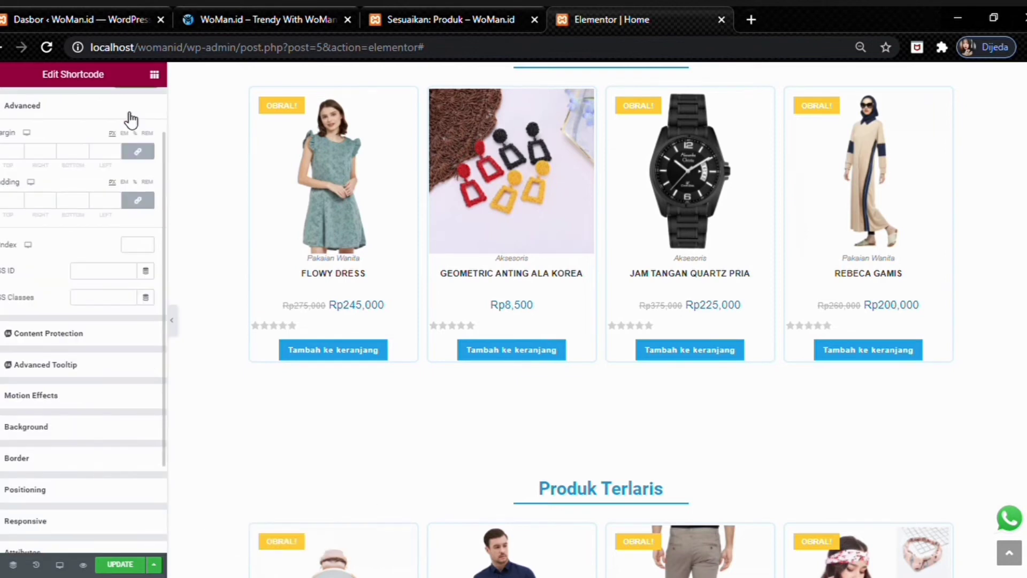
scroll(97, 203, "up", 1)
scroll(94, 203, "down", 3)
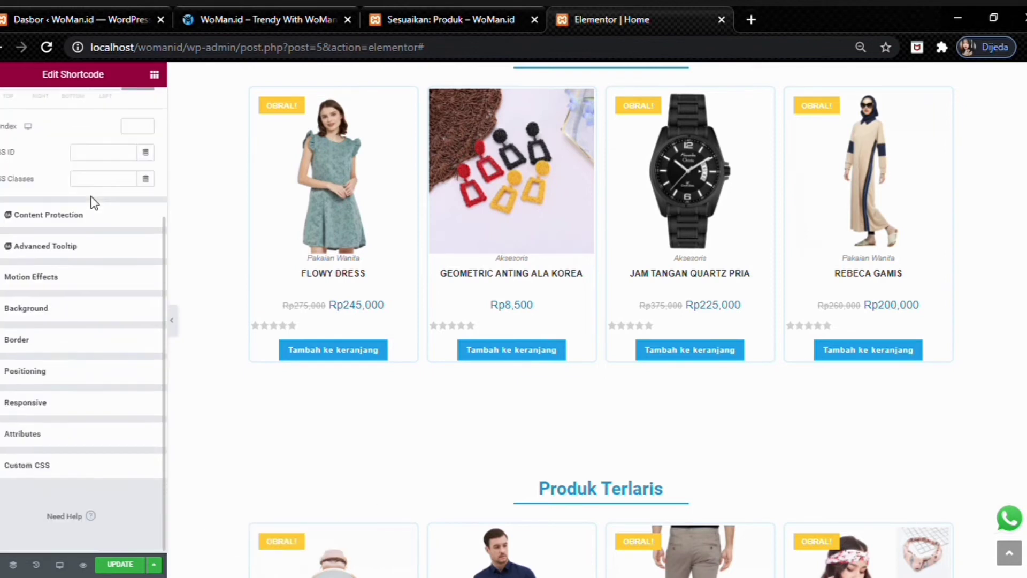
scroll(27, 198, "up", 1)
scroll(55, 277, "down", 1)
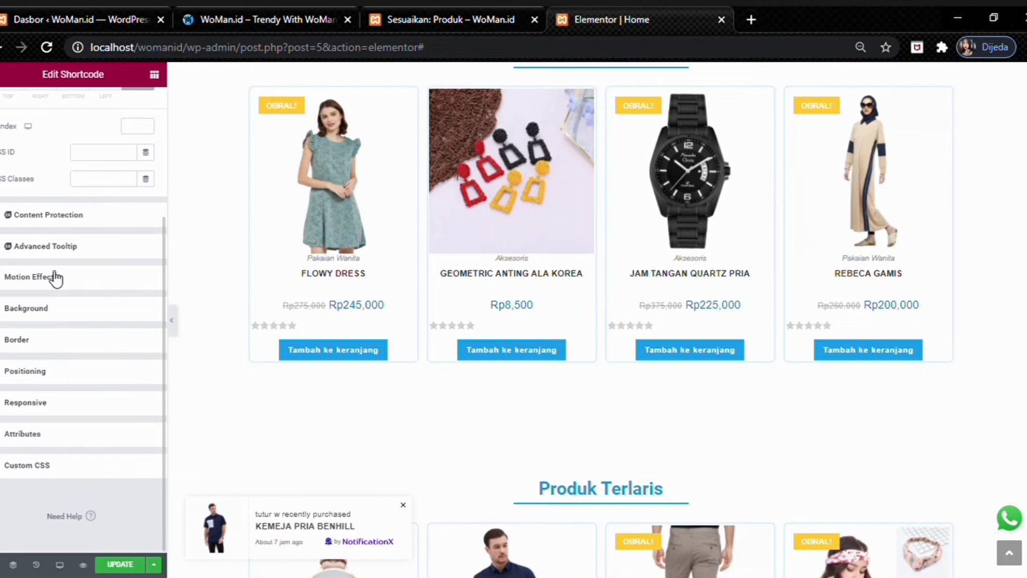
left_click(34, 347)
left_click(18, 297)
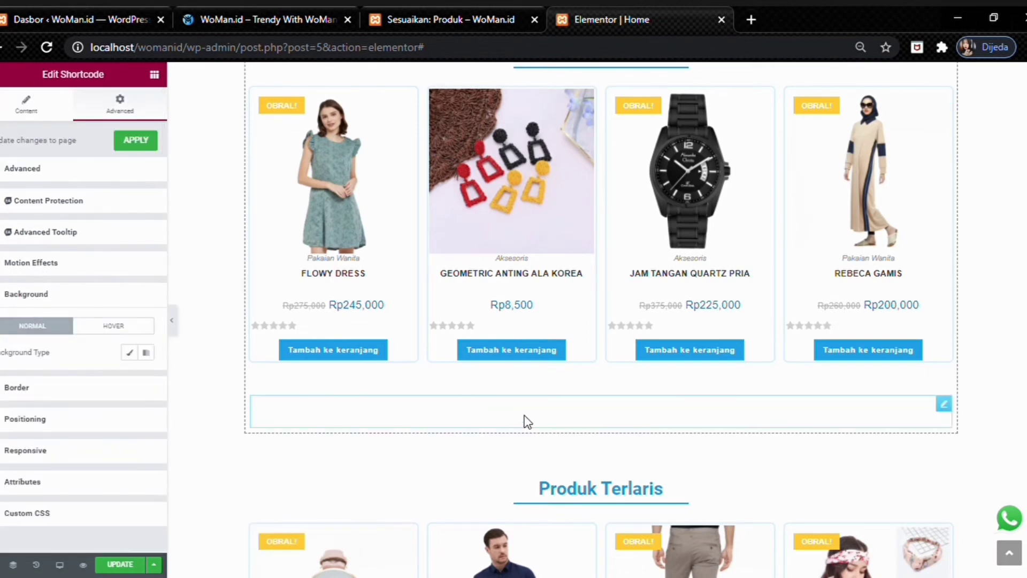
scroll(525, 422, "down", 5)
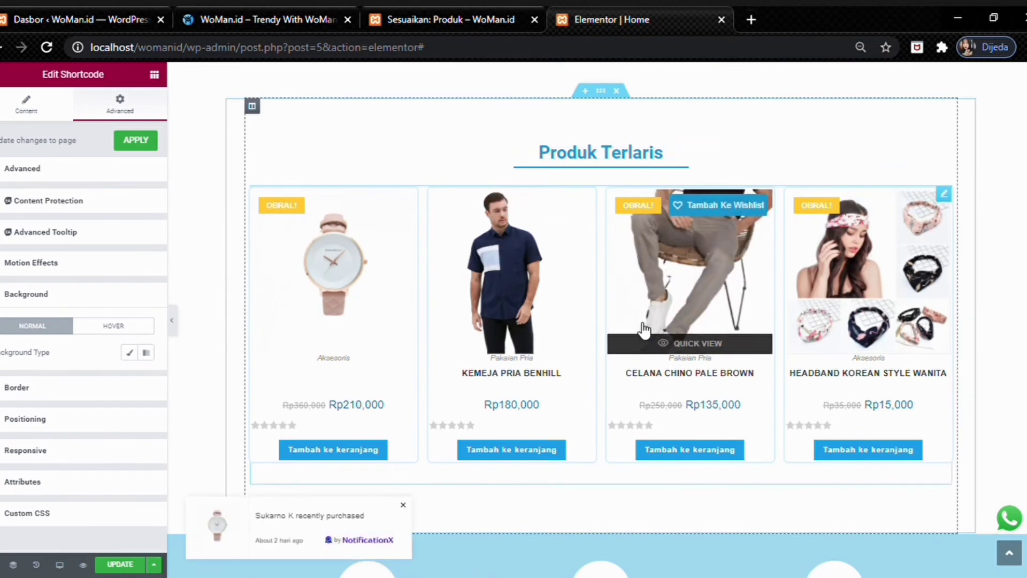
scroll(633, 339, "down", 5)
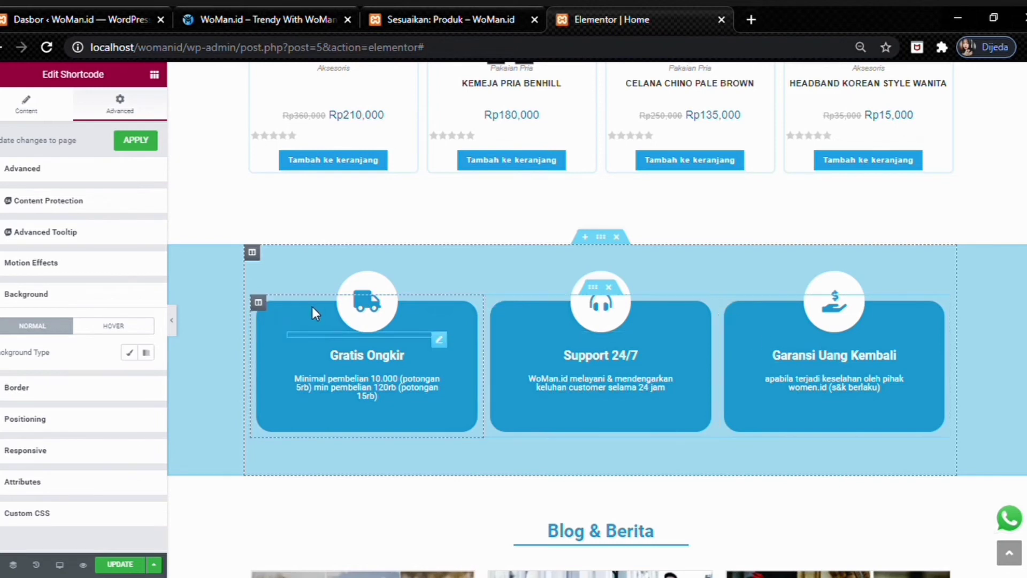
- Inspect the Gratis Ongkir card's truck icon, heading and description text styling and spacing
left_click(364, 306)
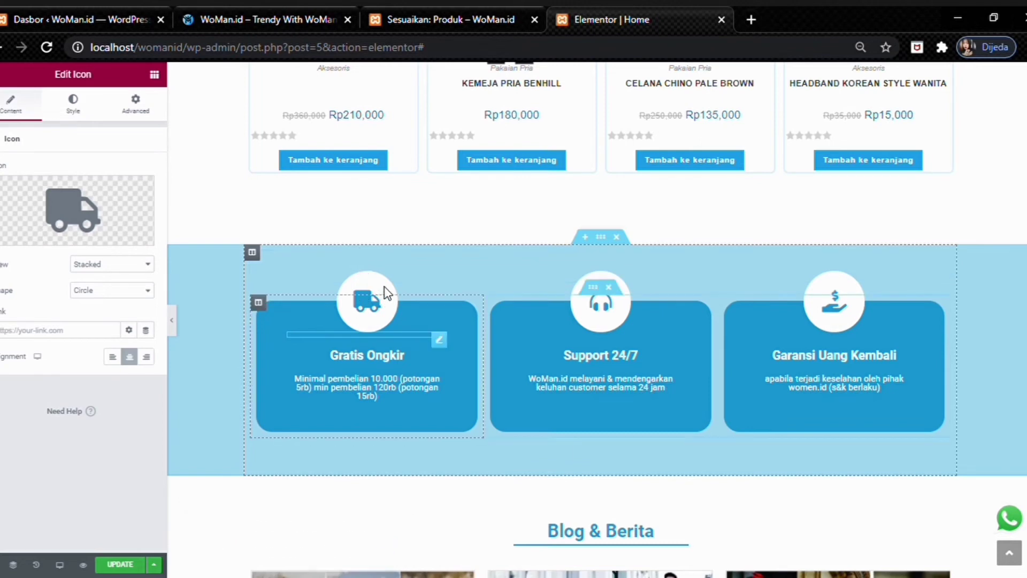
left_click(364, 363)
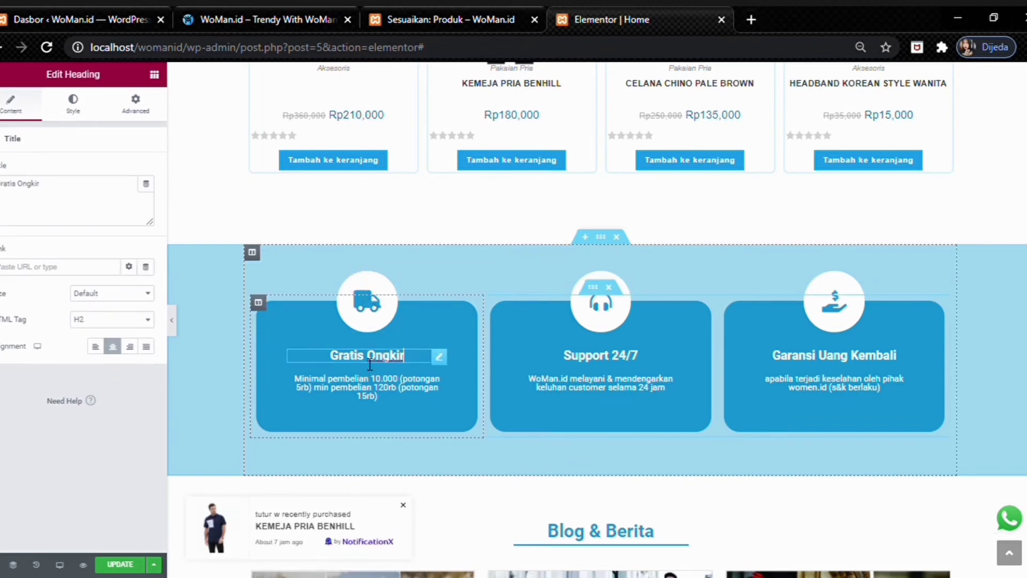
left_click(357, 385)
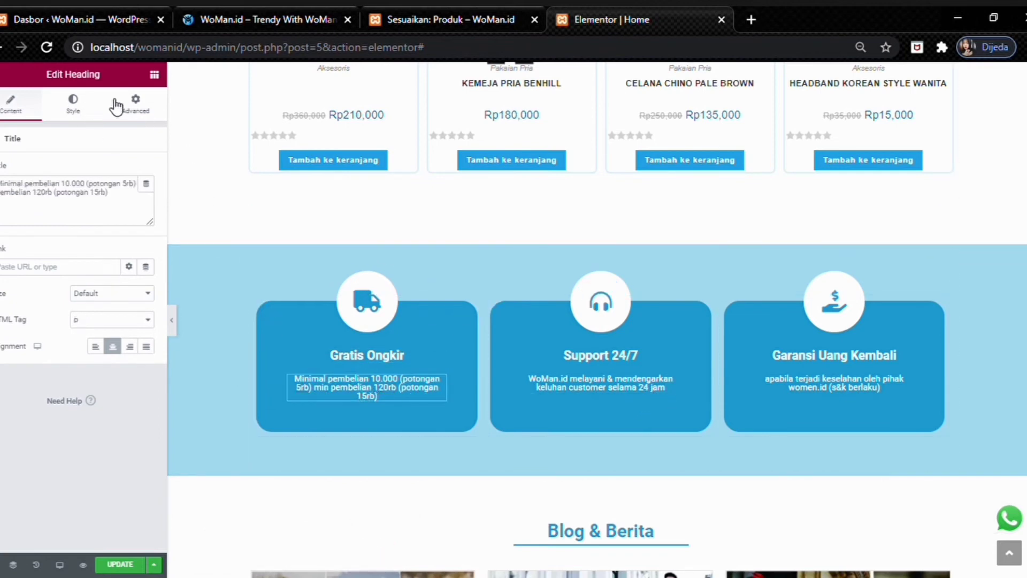
left_click(84, 112)
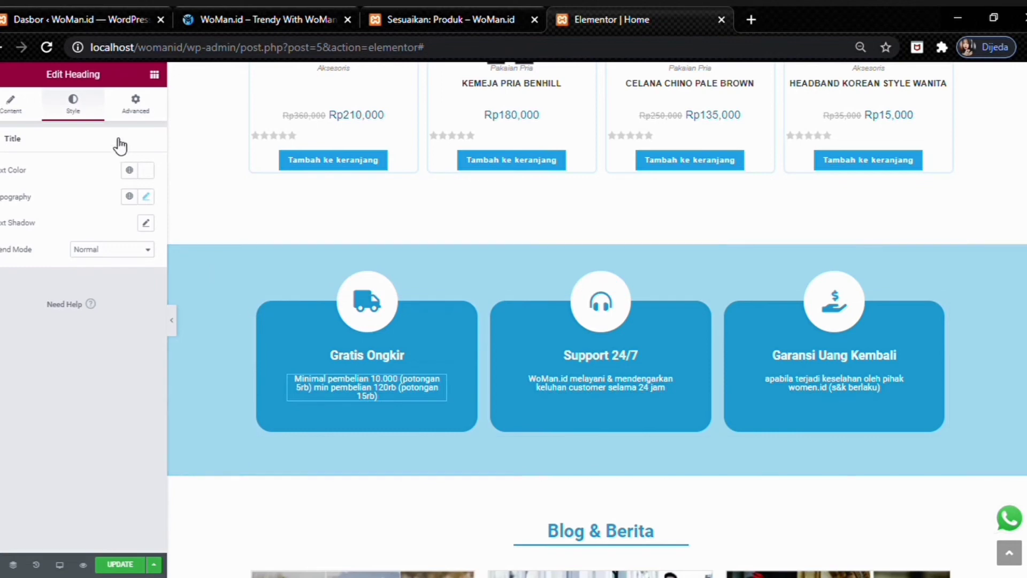
left_click(11, 105)
left_click(133, 107)
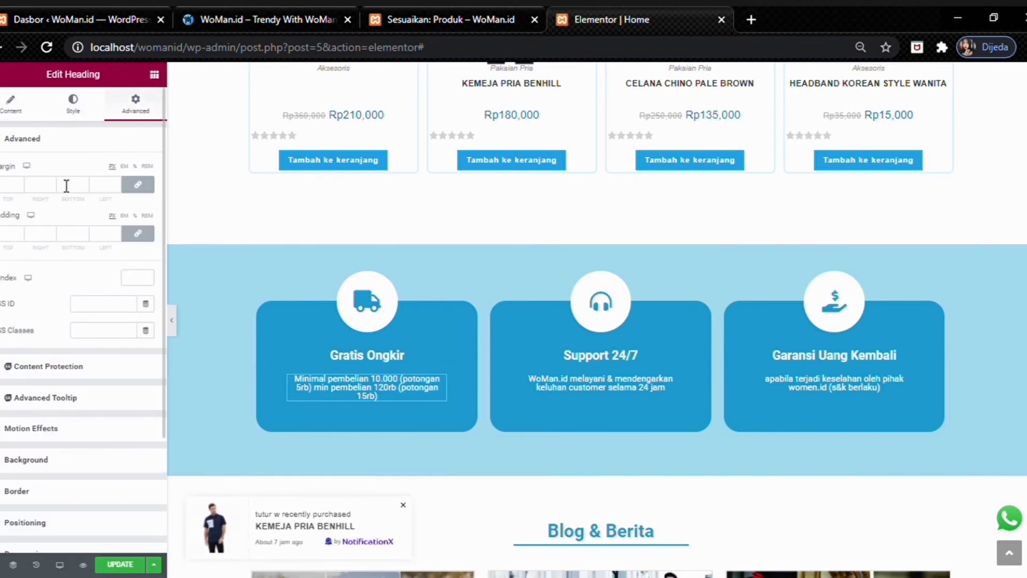
scroll(47, 206, "down", 3)
scroll(55, 266, "up", 3)
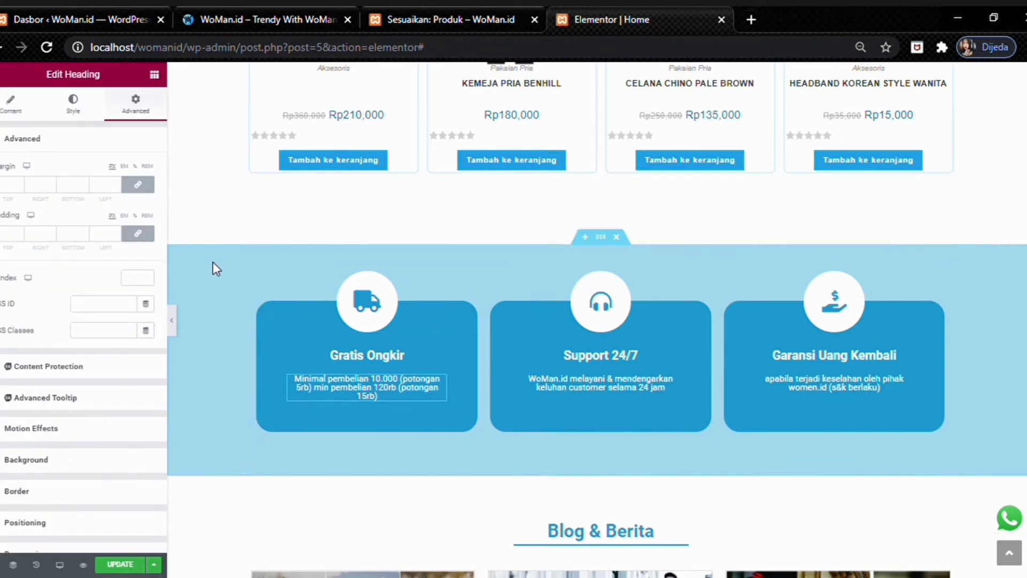
- Select the service-cards section, column and inner section, then the Blog & Berita post grid
left_click(601, 238)
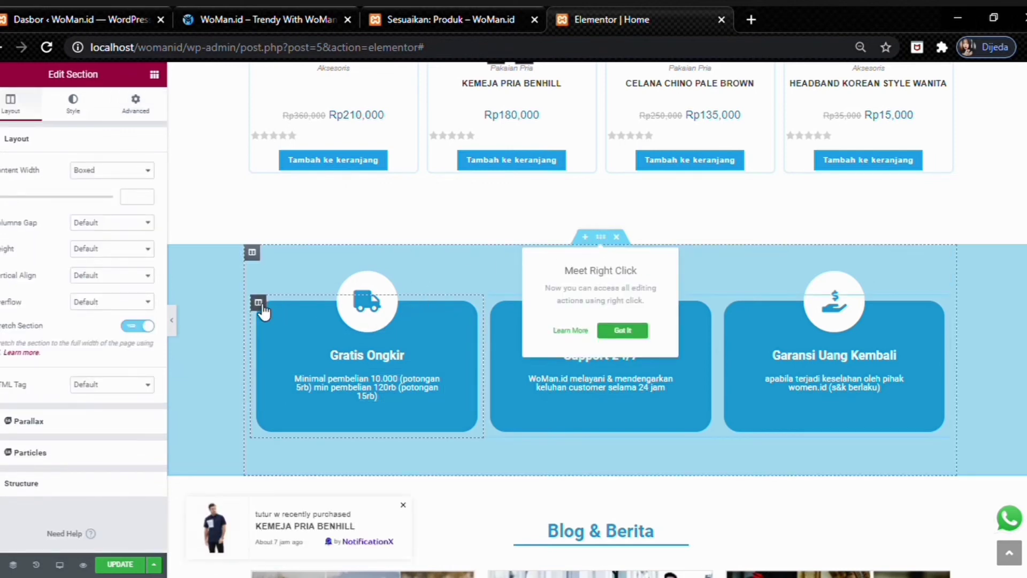
left_click(259, 303)
left_click(595, 289)
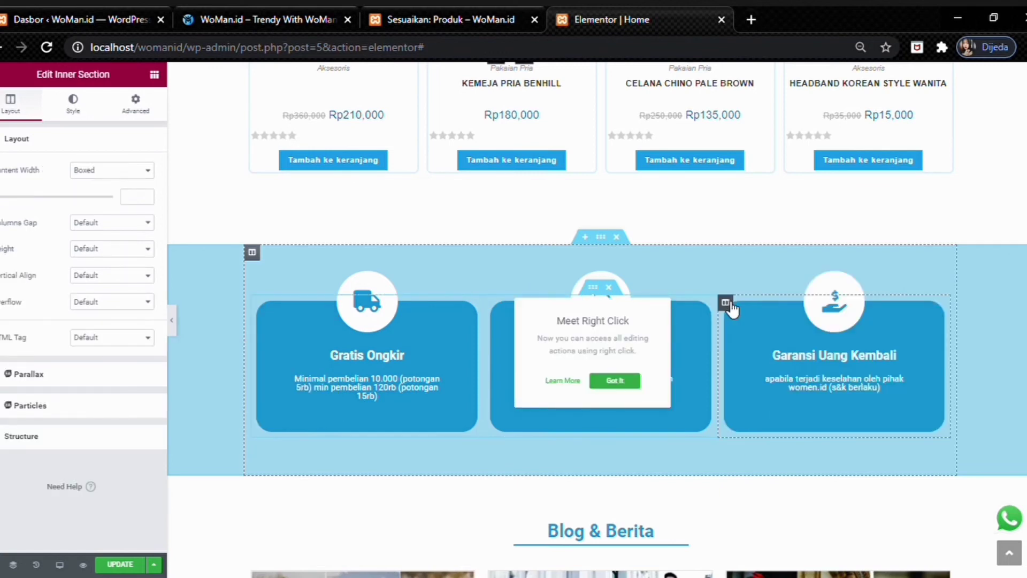
scroll(729, 308, "down", 5)
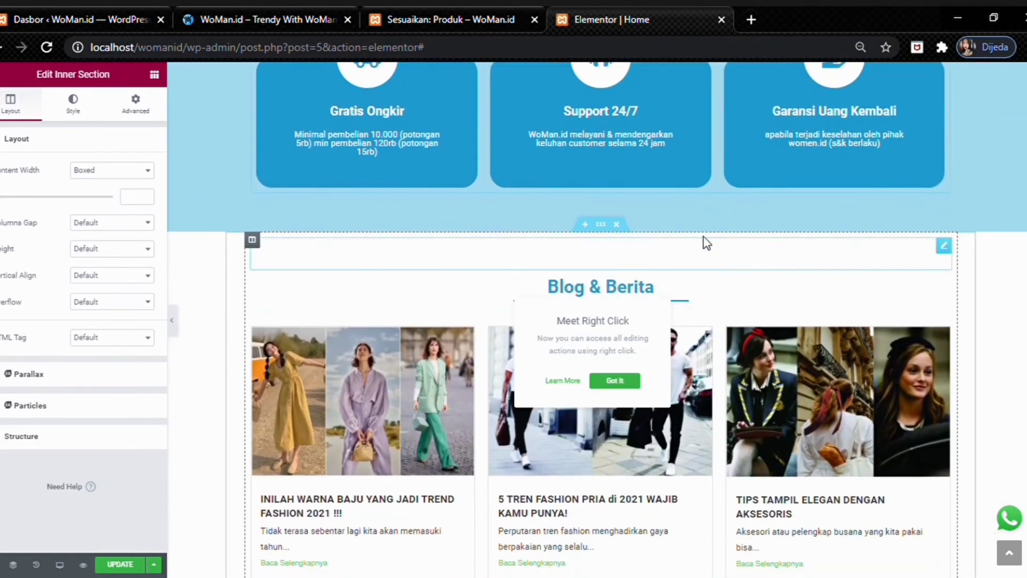
scroll(717, 300, "down", 3)
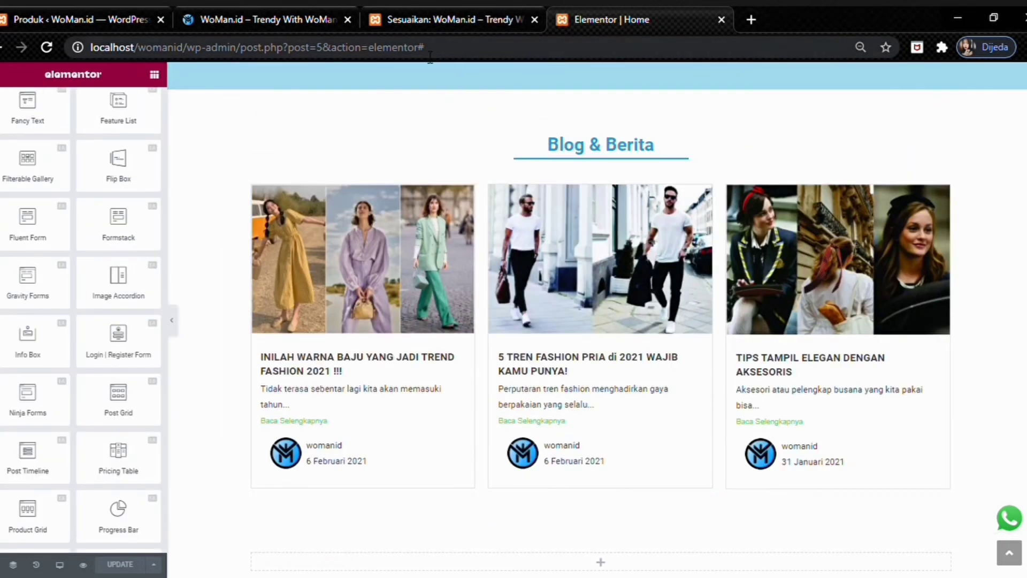
scroll(137, 407, "up", 15)
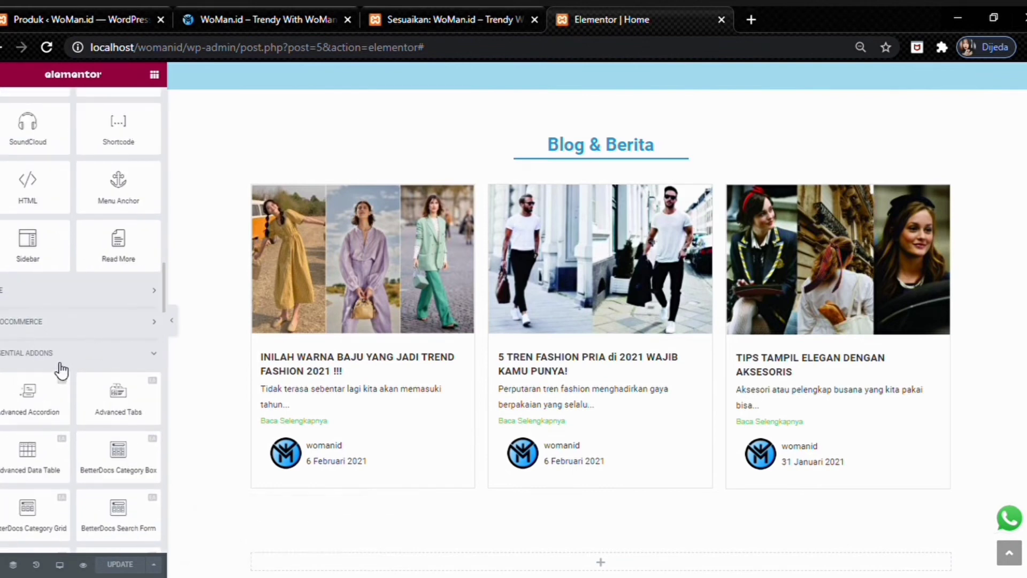
left_click(477, 188)
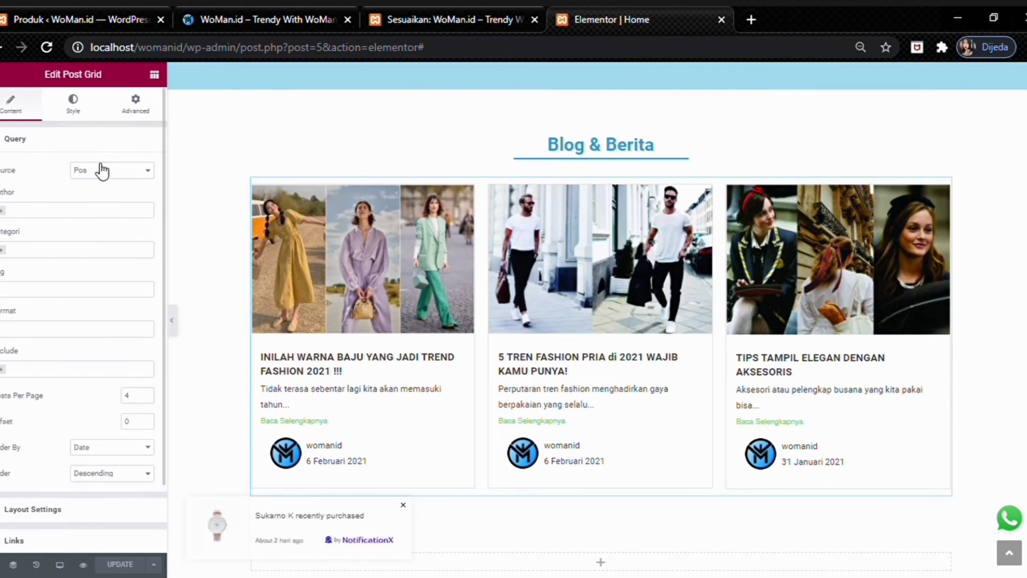
- Review the post grid's Query and Layout: 3 columns, Grid, H2 titles, 8-word excerpts, 'Baca Selengkapnya' button
scroll(106, 211, "down", 2)
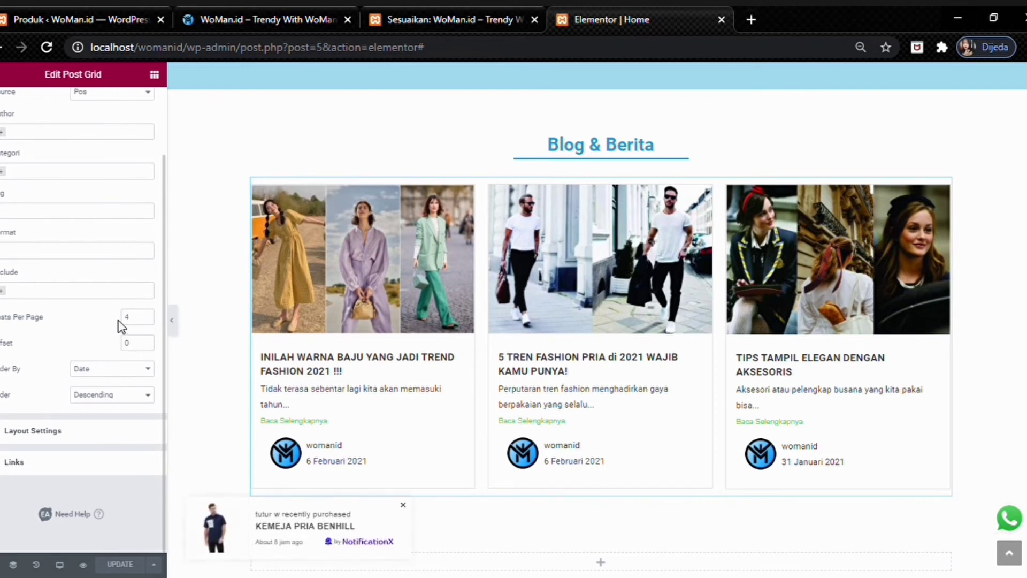
left_click(38, 430)
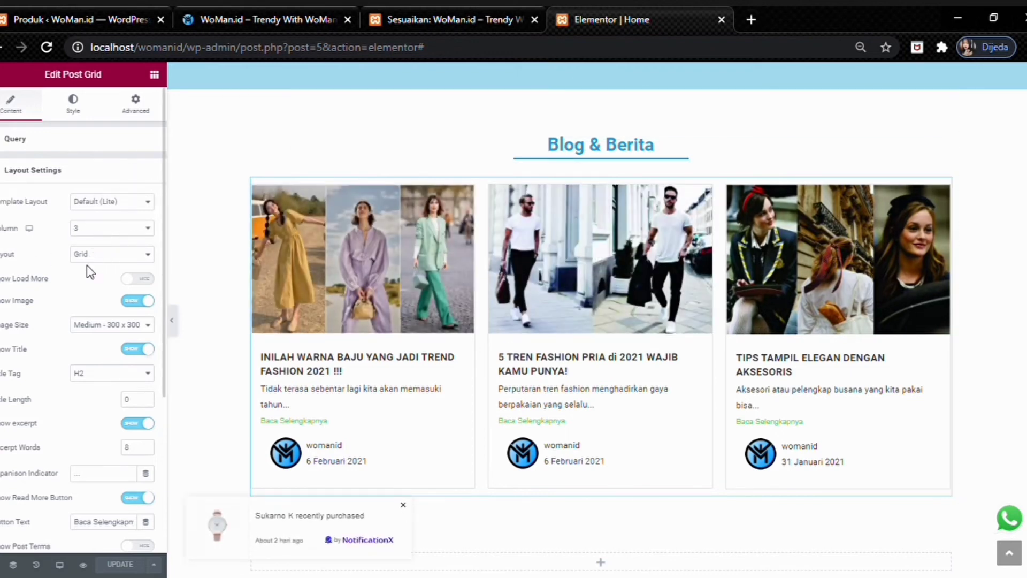
scroll(94, 272, "down", 1)
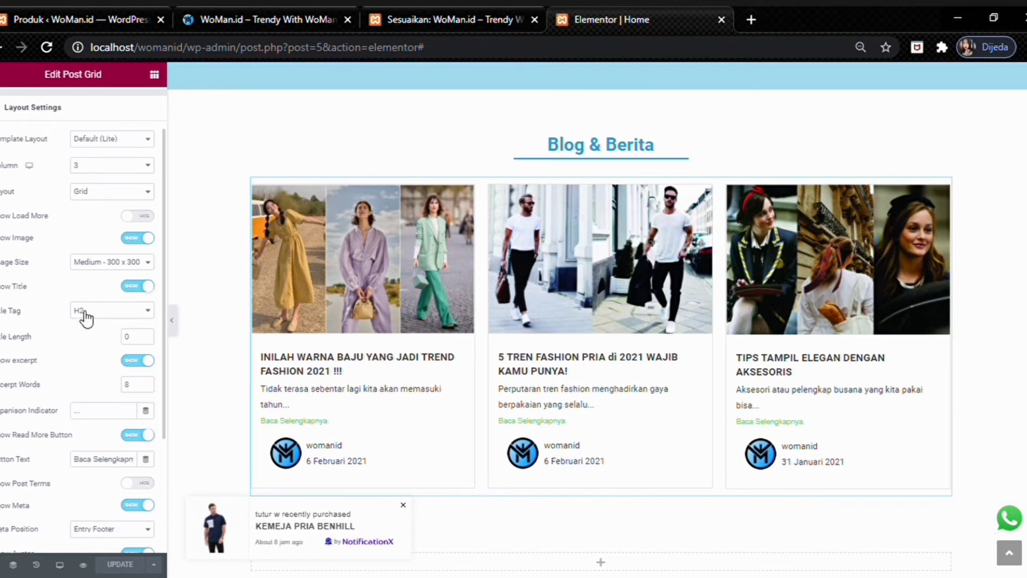
scroll(43, 305, "down", 3)
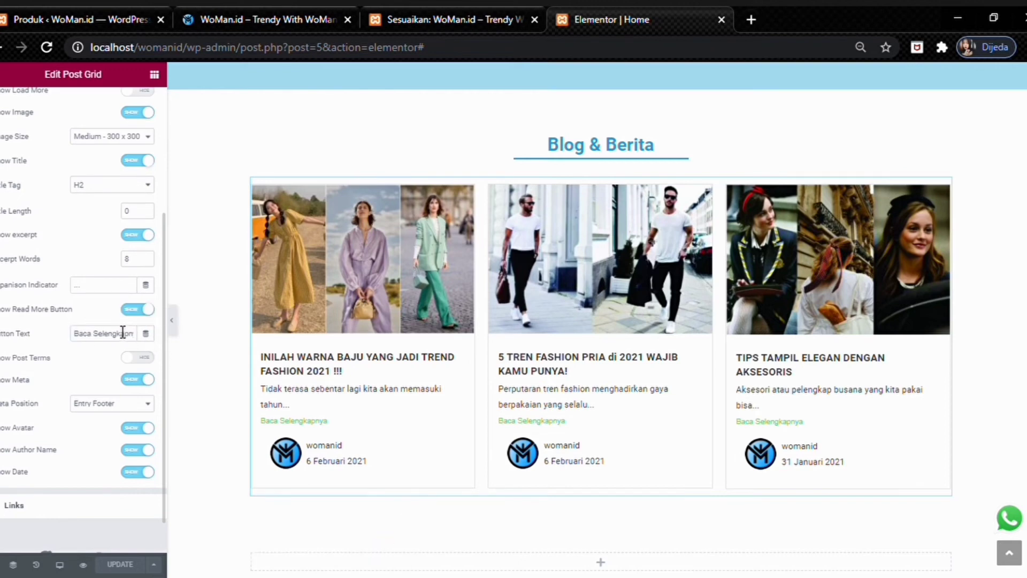
scroll(79, 348, "down", 1)
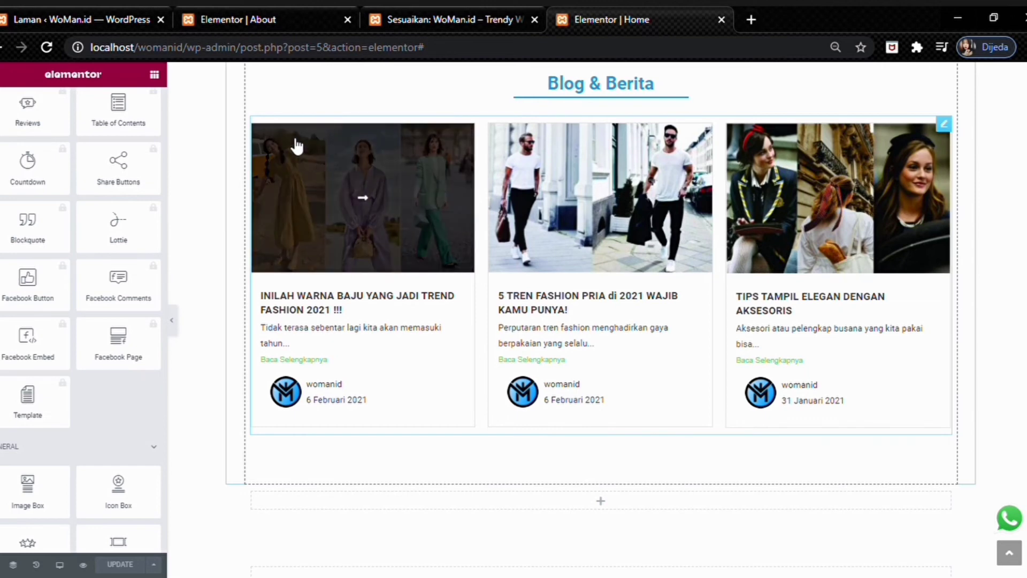
- Open the About page in Elementor from the WordPress pages list
left_click(41, 8)
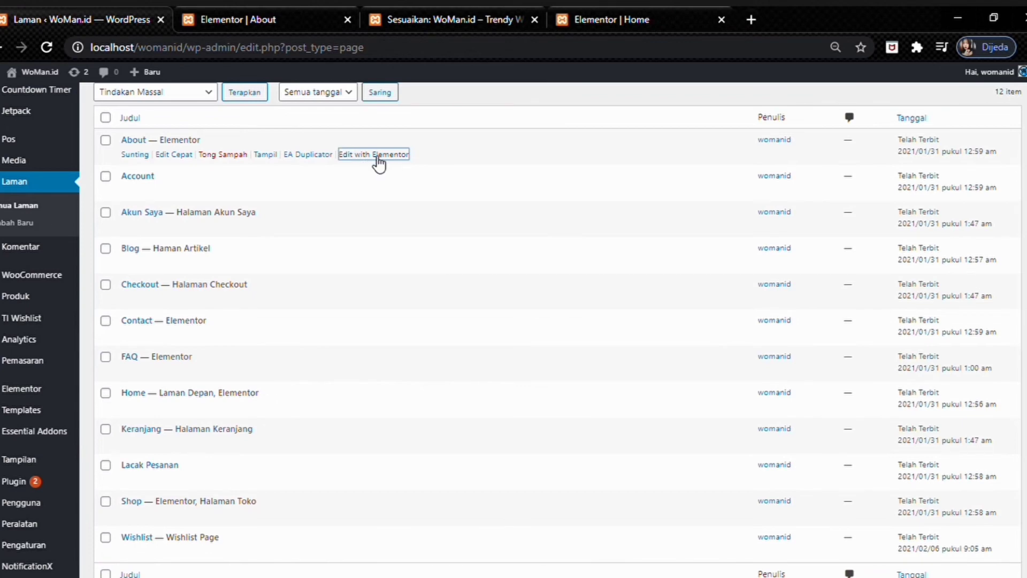
left_click(320, 8)
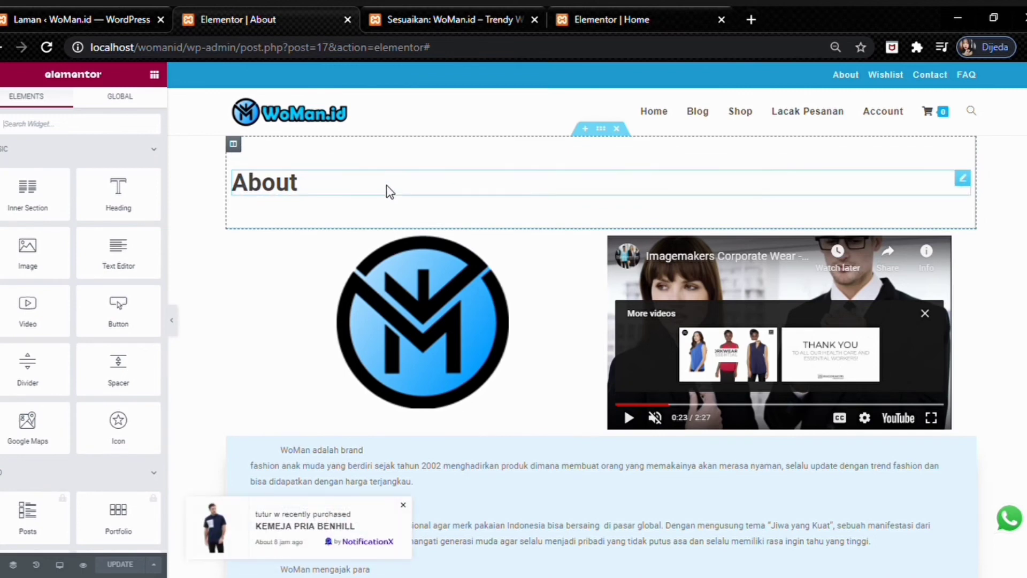
left_click(358, 190)
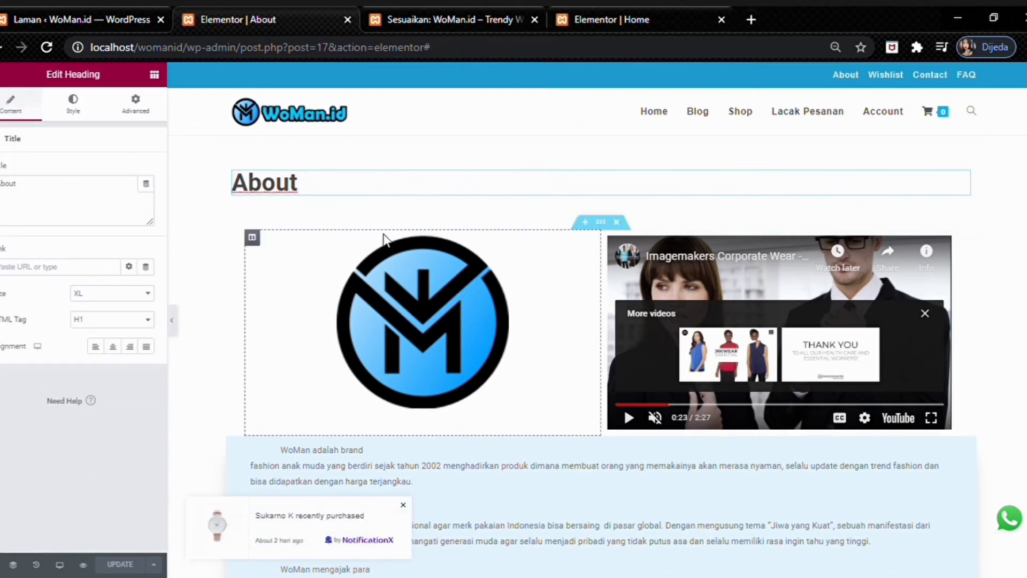
left_click(598, 229)
left_click(607, 225)
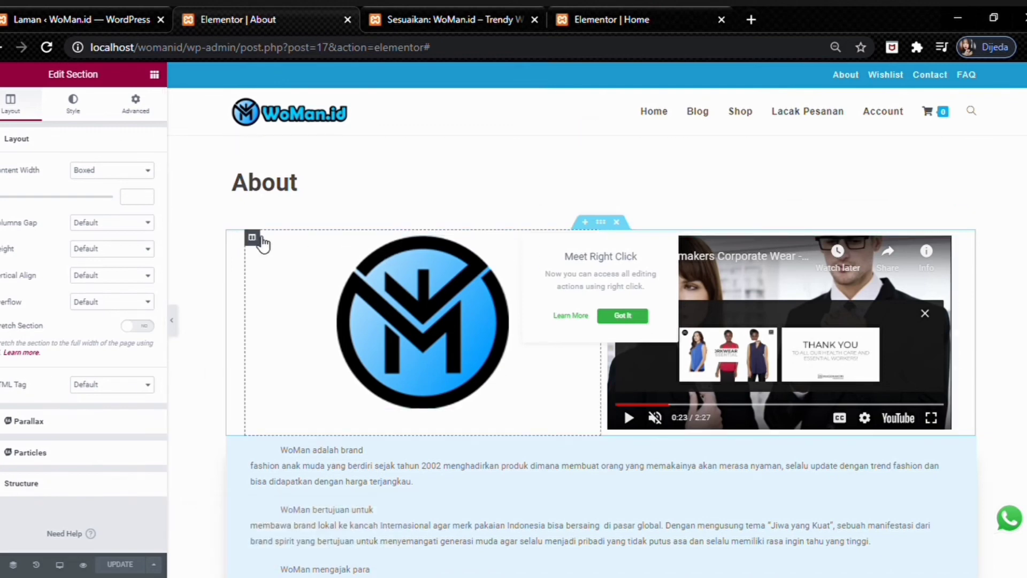
left_click(260, 239)
left_click(361, 274)
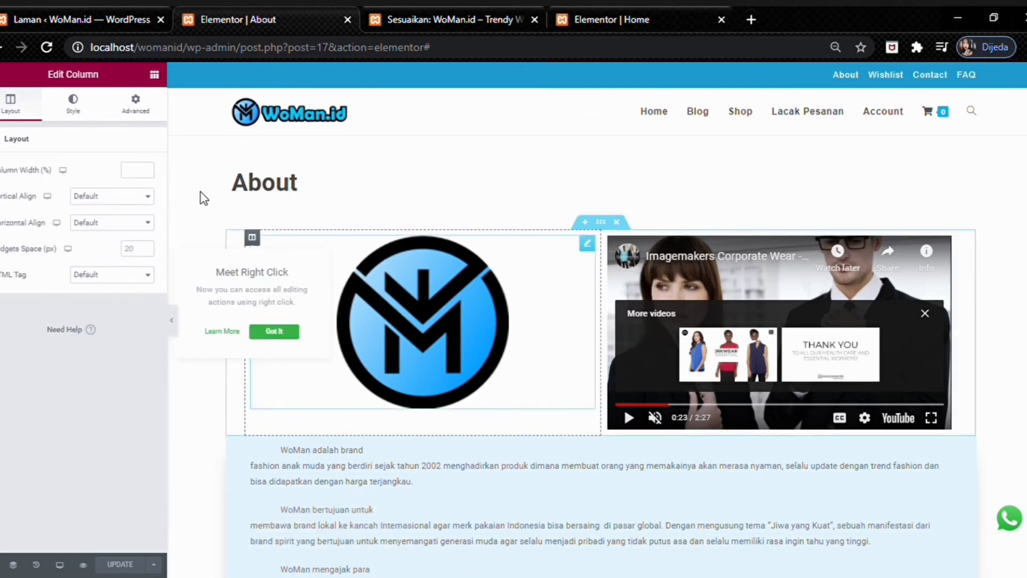
left_click(154, 75)
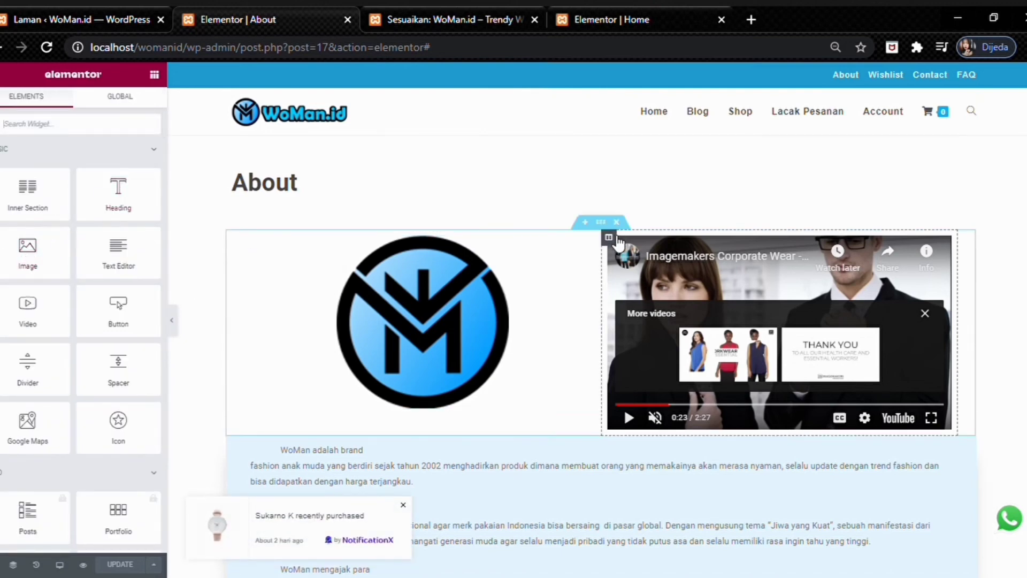
left_click(609, 237)
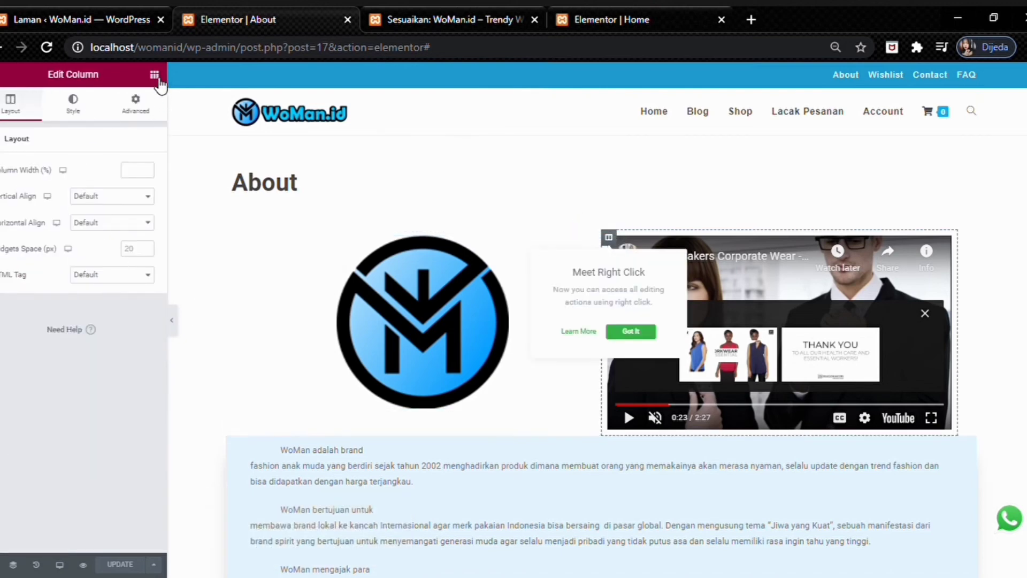
left_click(154, 75)
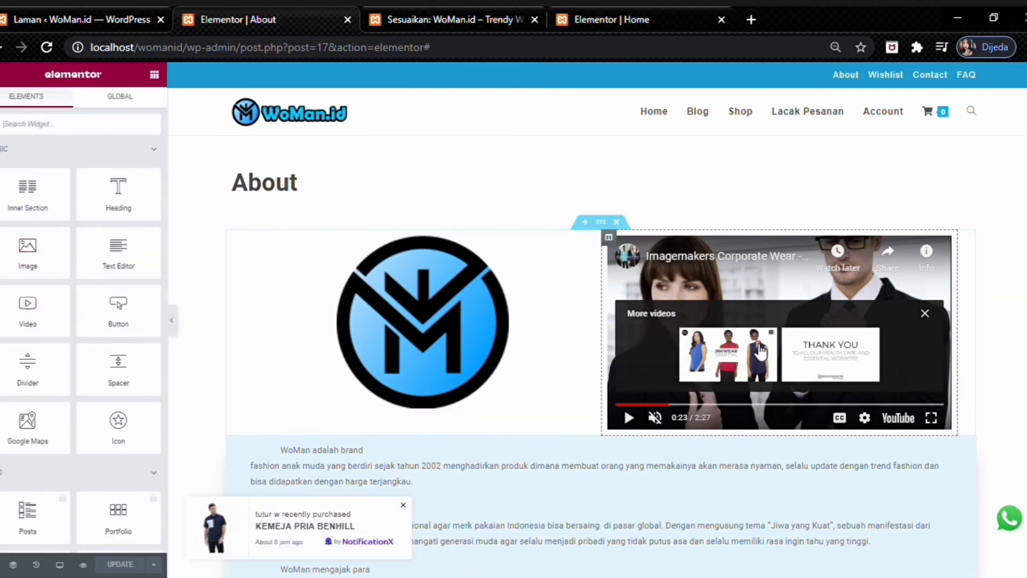
left_click(633, 416)
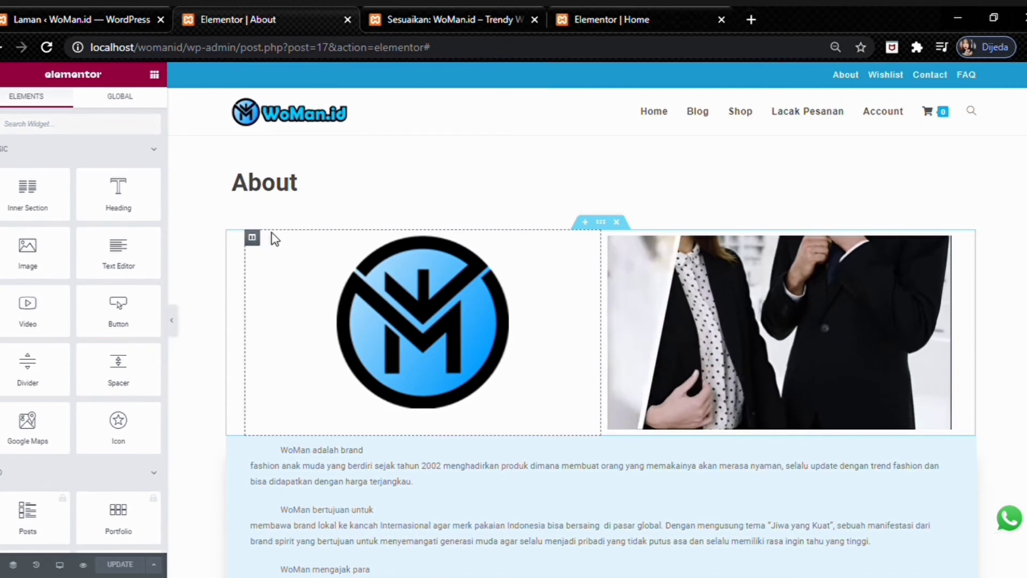
scroll(557, 321, "down", 3)
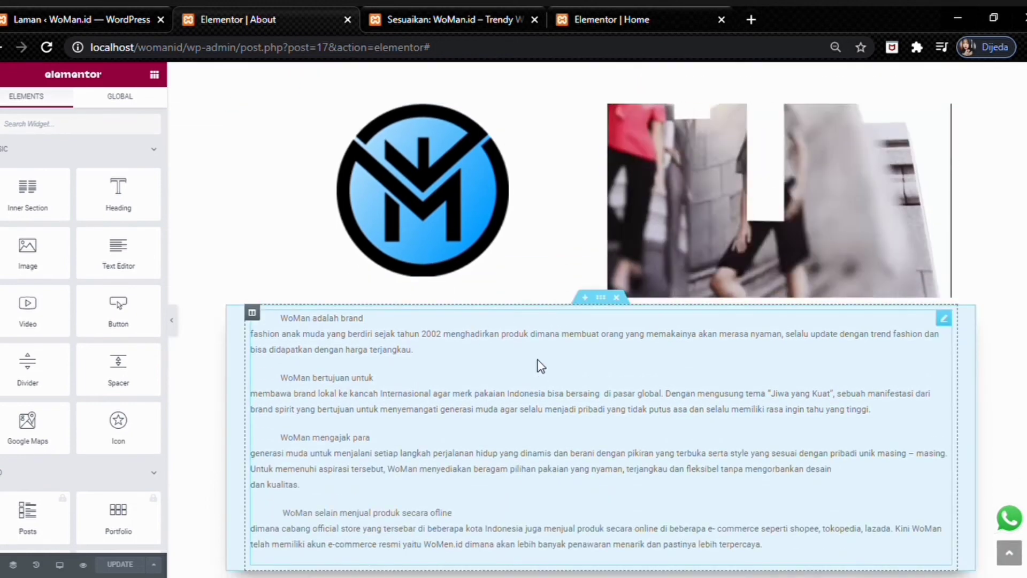
scroll(500, 313, "down", 3)
left_click(252, 184)
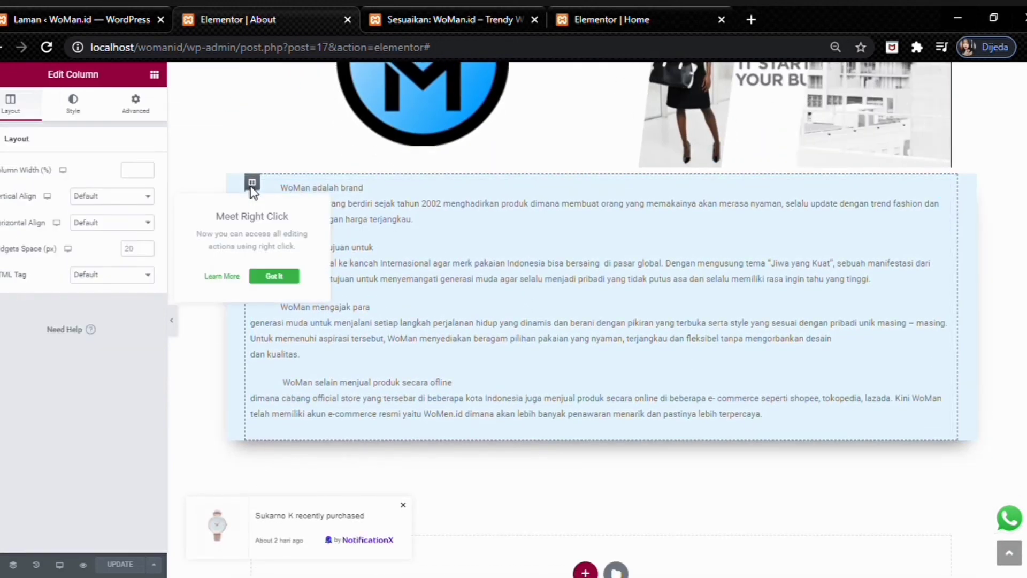
left_click(602, 188)
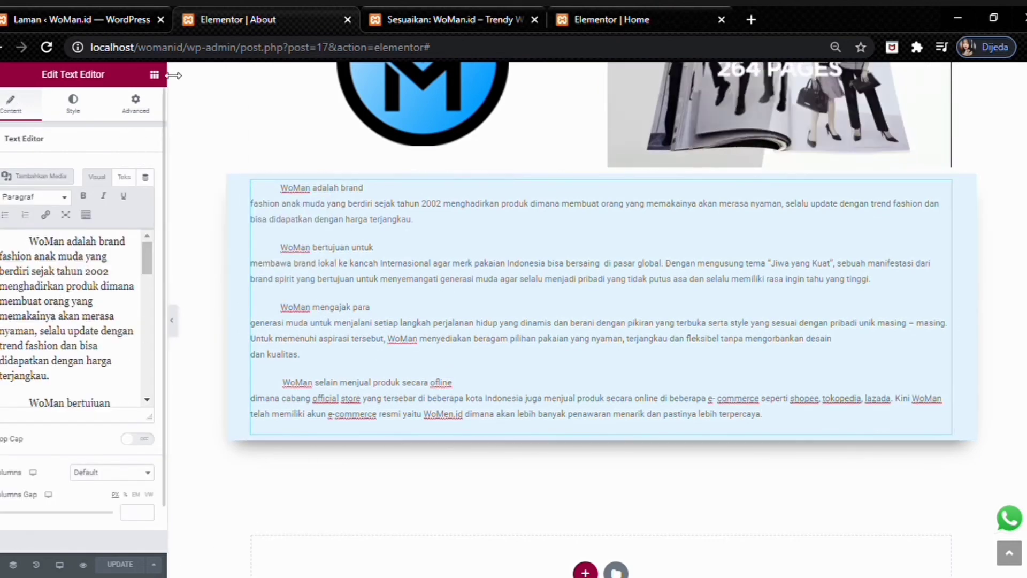
left_click(154, 74)
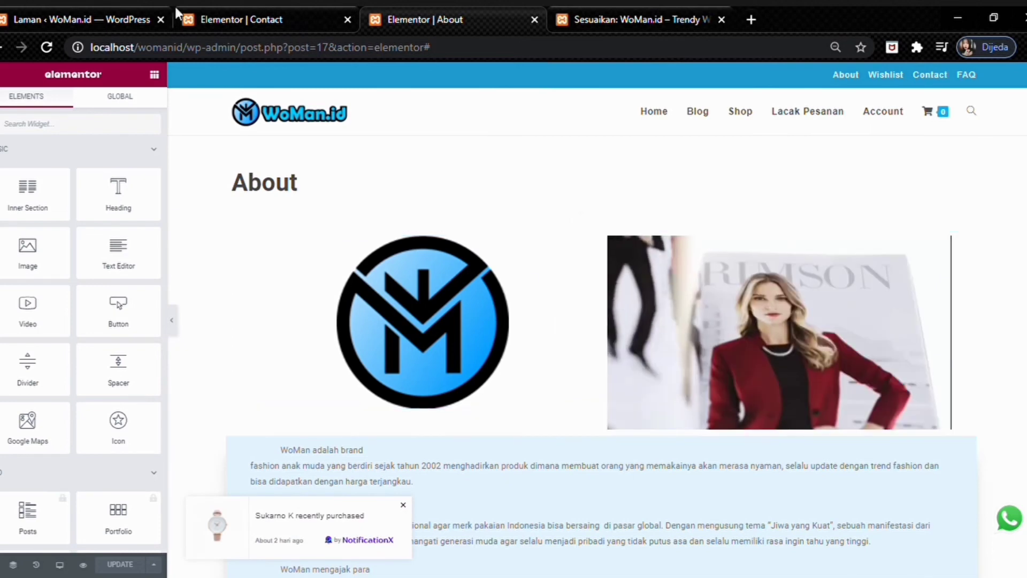
- Open the Contact page in Elementor and scroll through its phone, e-mail, address and map
left_click(80, 19)
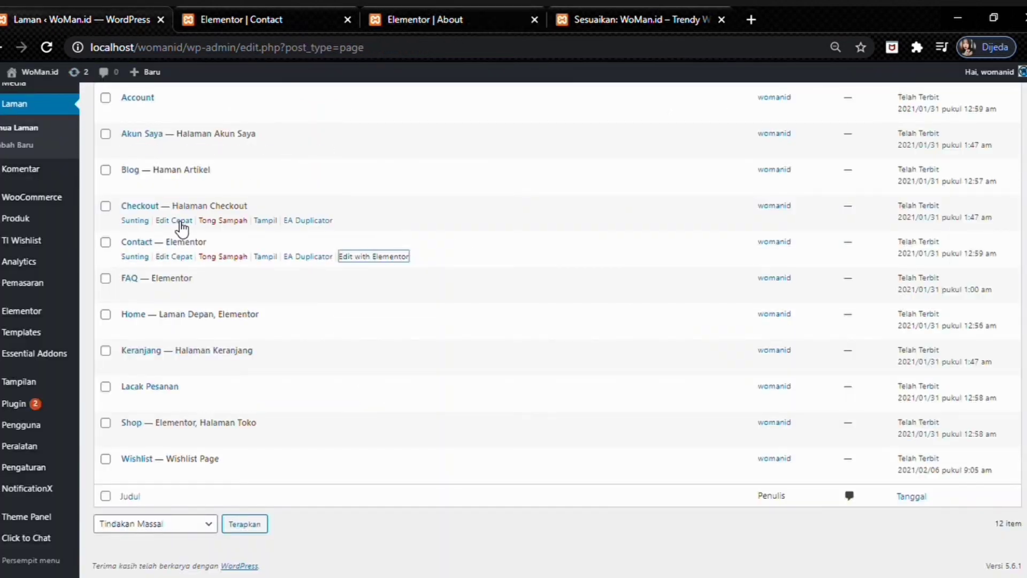
left_click(381, 257)
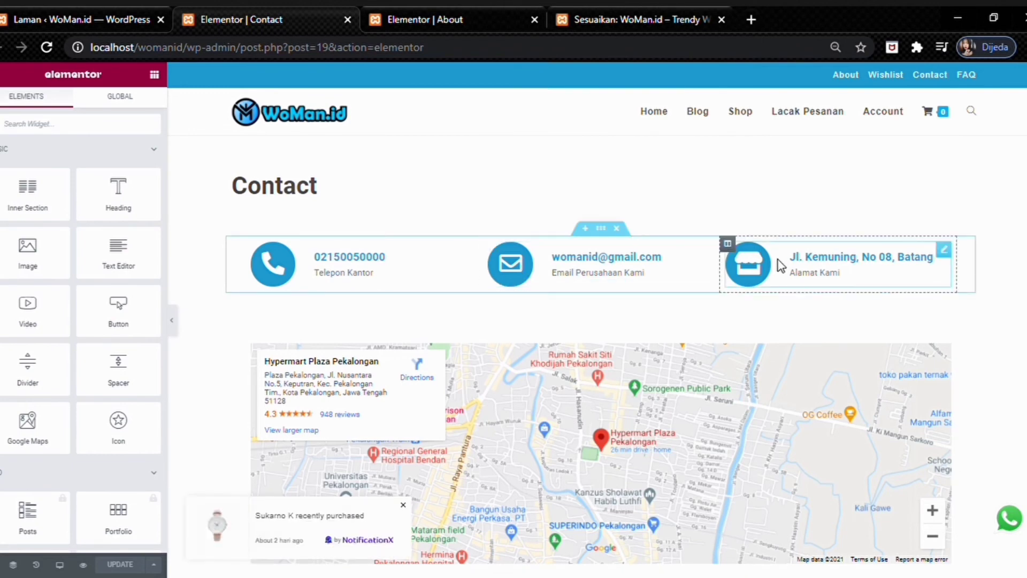
scroll(780, 265, "down", 2)
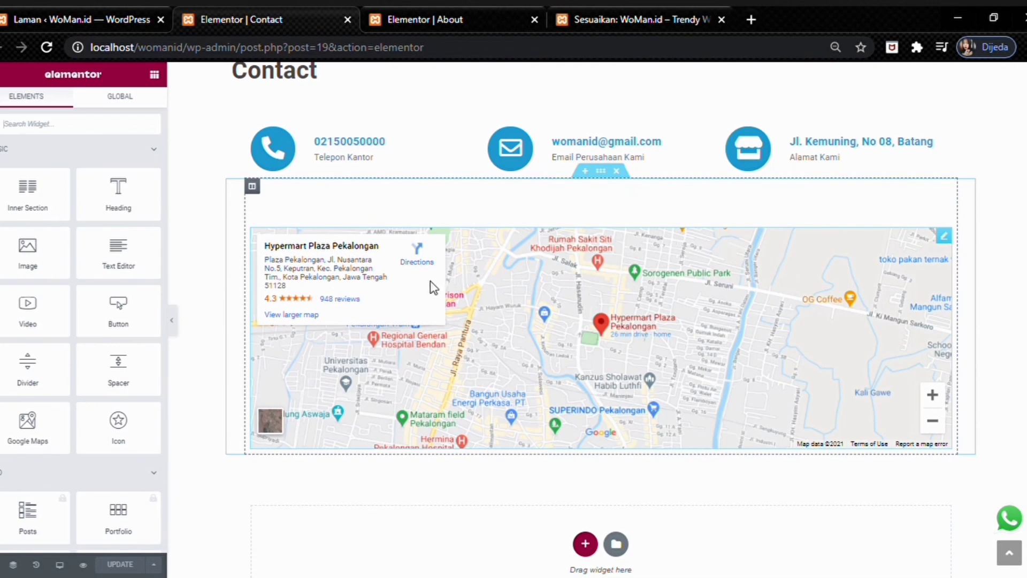
scroll(404, 373, "up", 2)
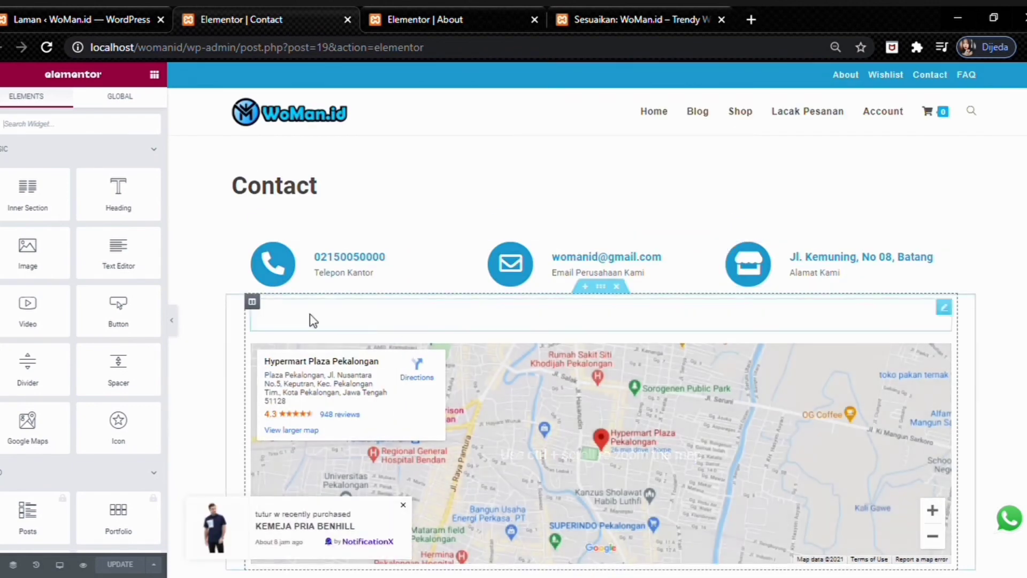
scroll(120, 311, "down", 3)
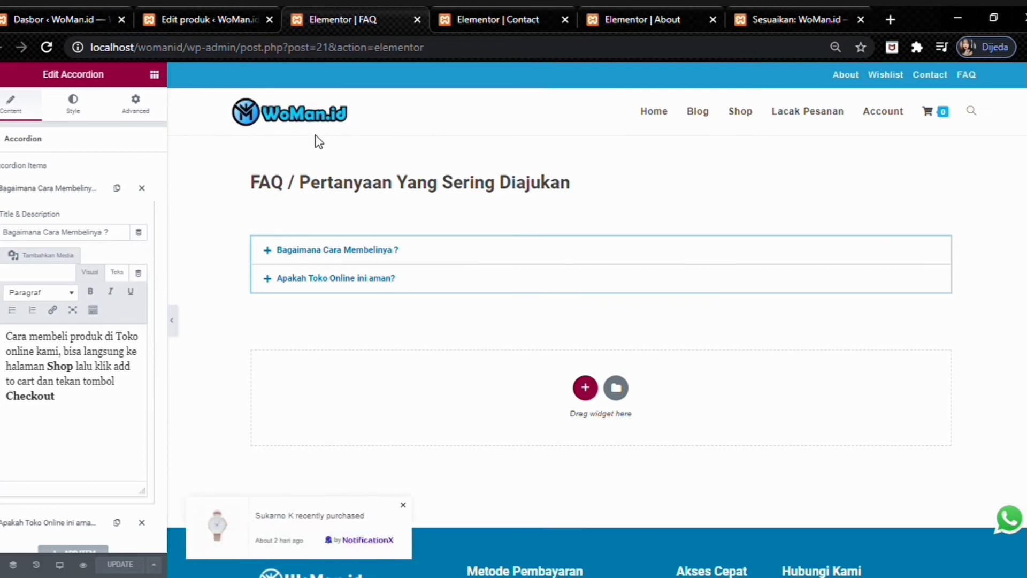
- Go from the Dashboard to the Jam Tangan Pastel product editor
left_click(11, 12)
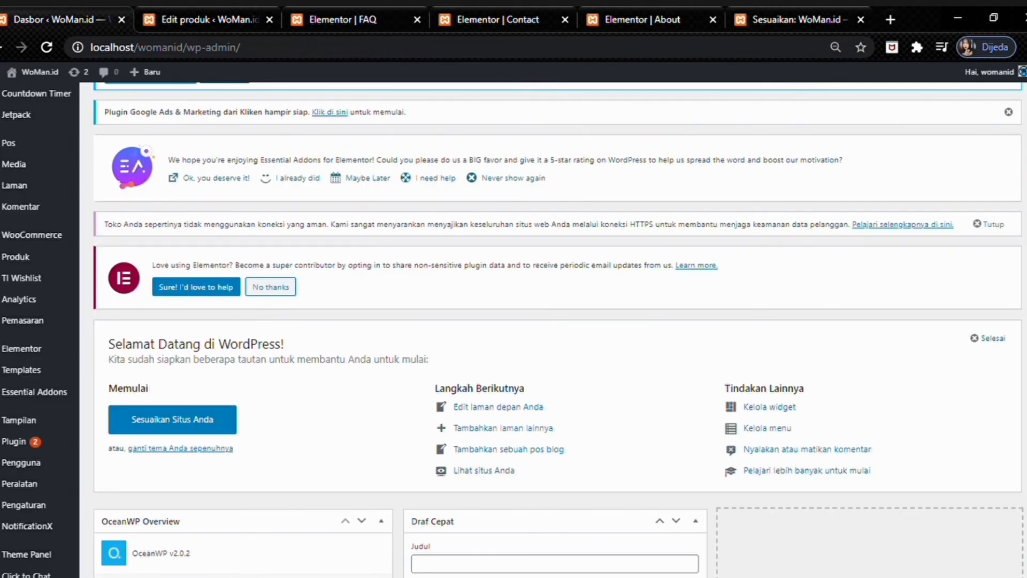
mouse_move(56, 276)
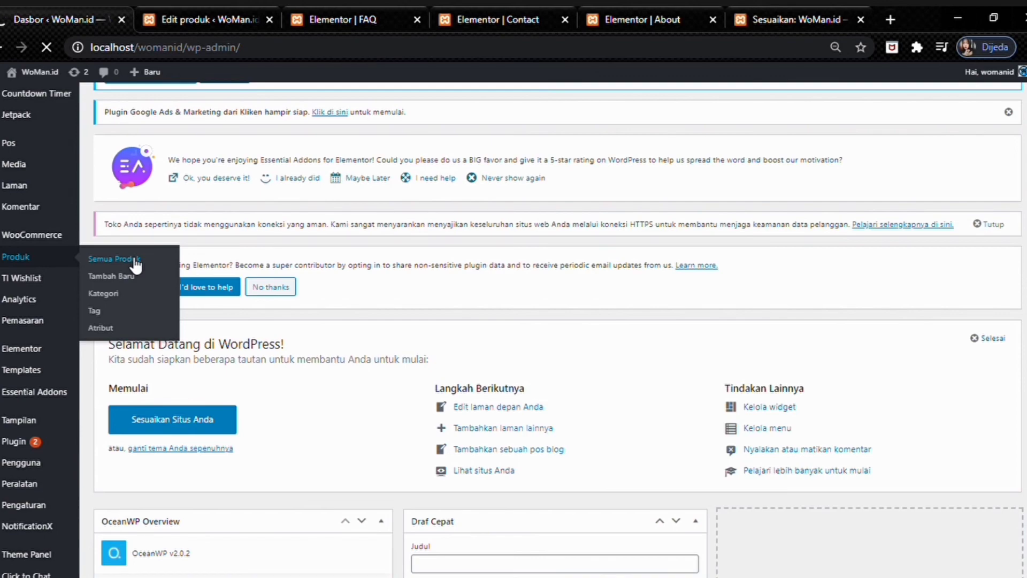
left_click(206, 19)
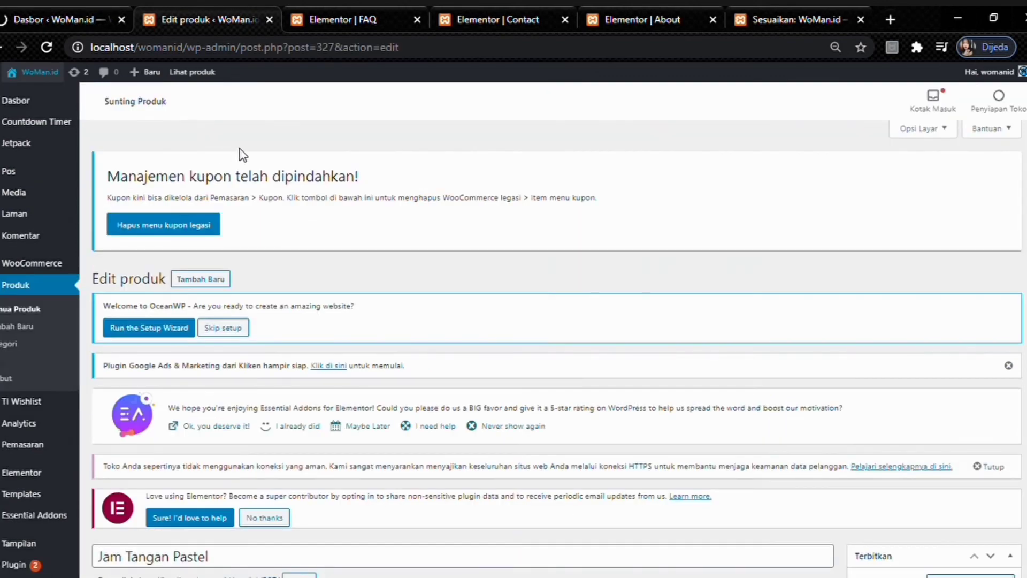
- Scroll the Jam Tangan Pastel edit page and show its title display settings
scroll(240, 155, "down", 4)
scroll(243, 156, "down", 3)
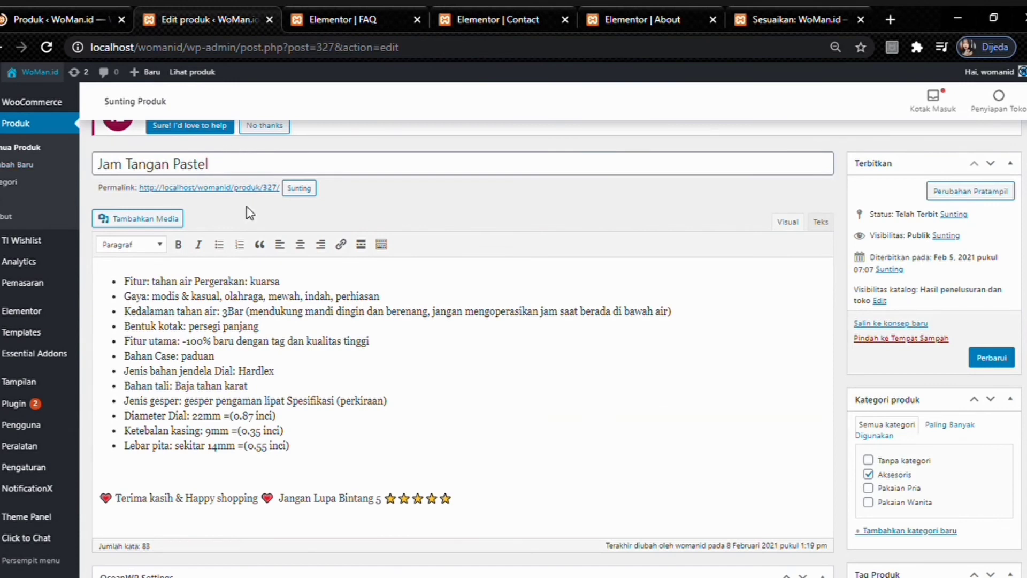
scroll(115, 300, "down", 1)
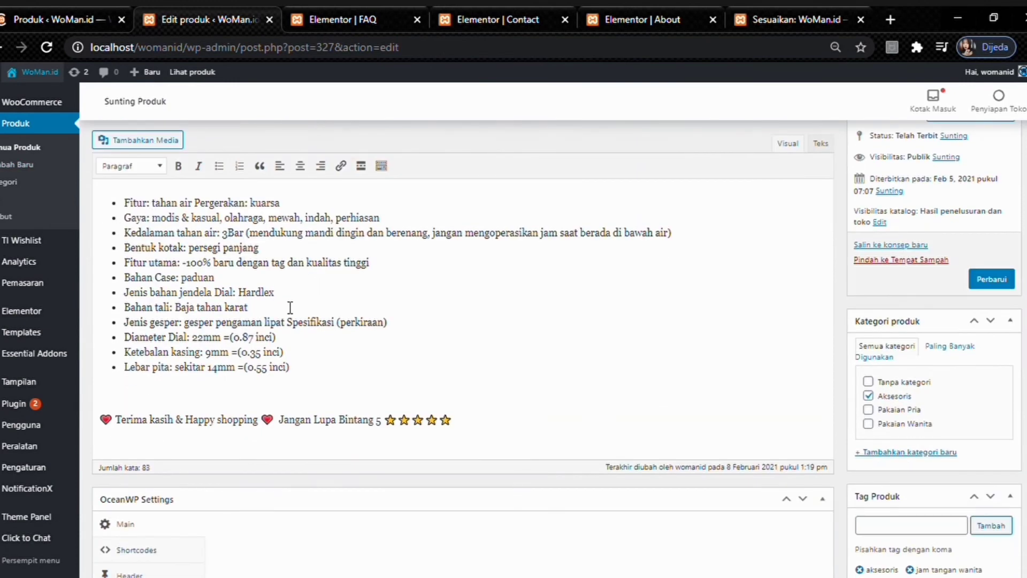
scroll(291, 308, "down", 6)
scroll(273, 282, "up", 1)
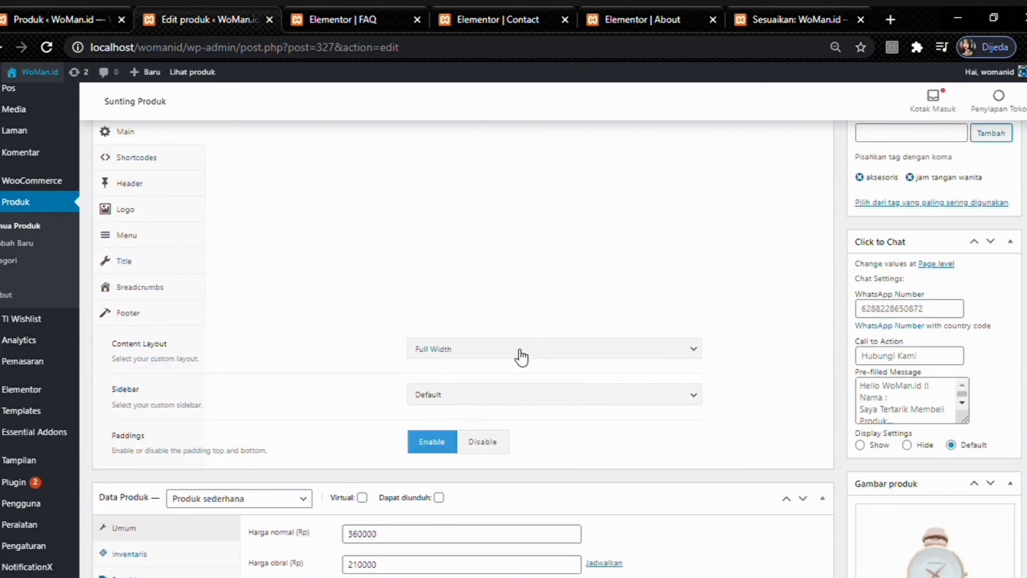
left_click(148, 263)
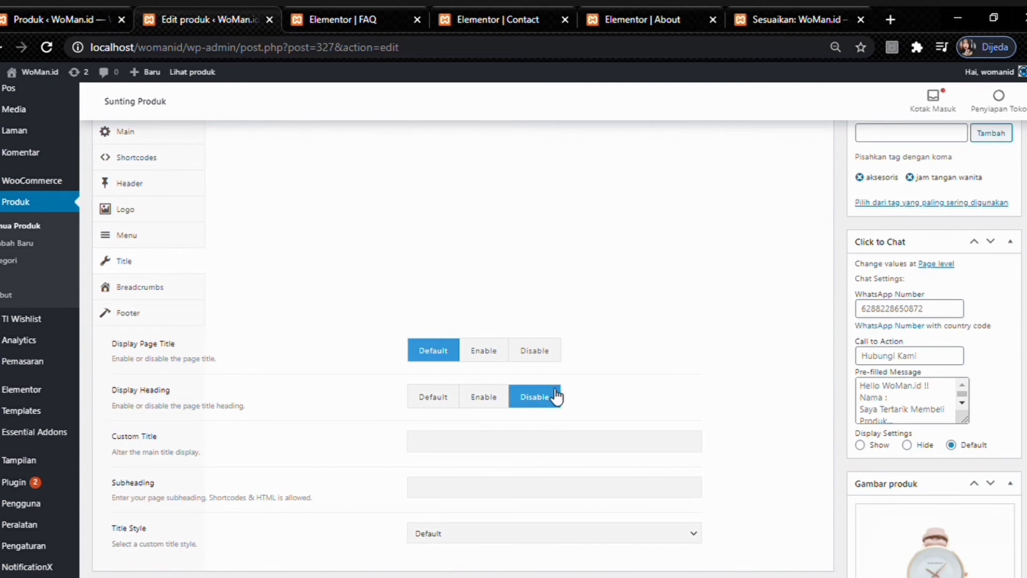
scroll(276, 298, "down", 6)
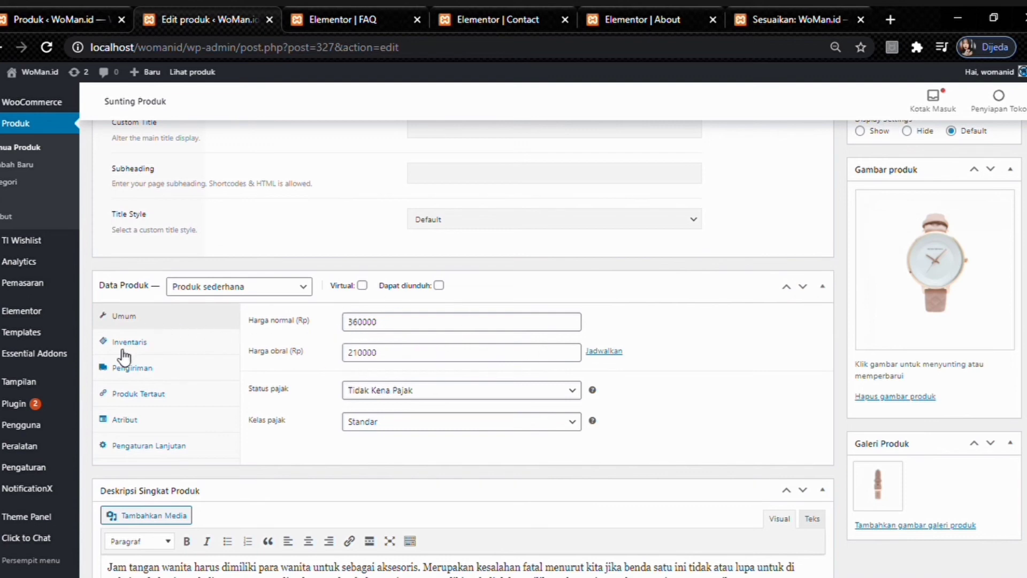
scroll(134, 346, "down", 3)
scroll(155, 326, "up", 2)
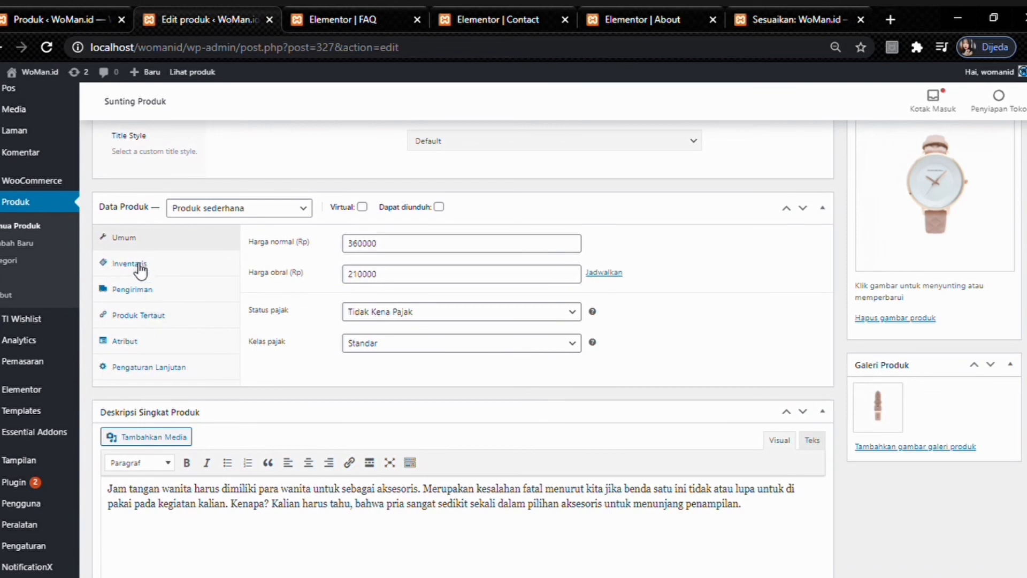
- Review the product's inventory, shipping, and linked upsell and cross-sell data, plus Click to Chat and categories
left_click(135, 264)
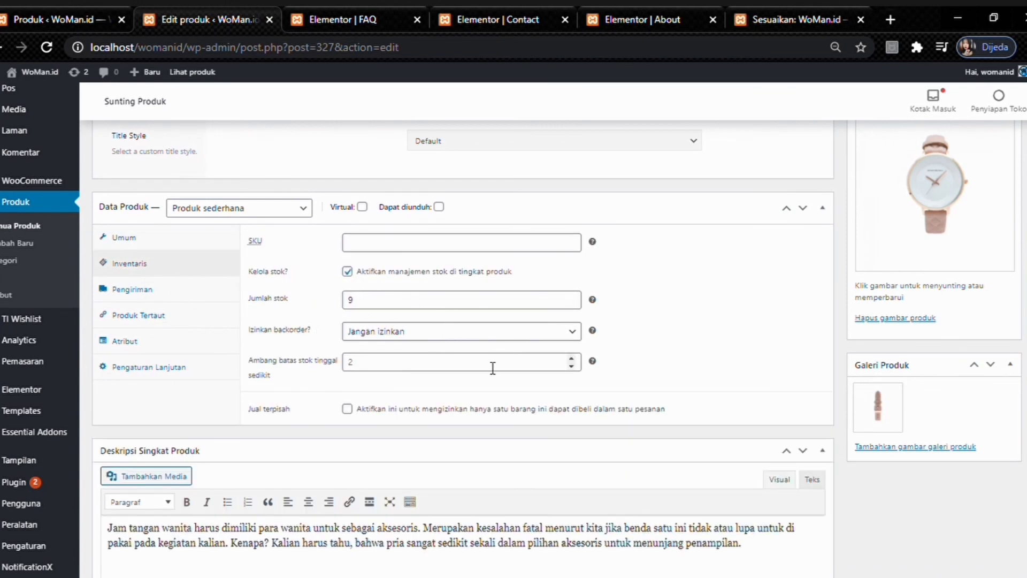
left_click(145, 289)
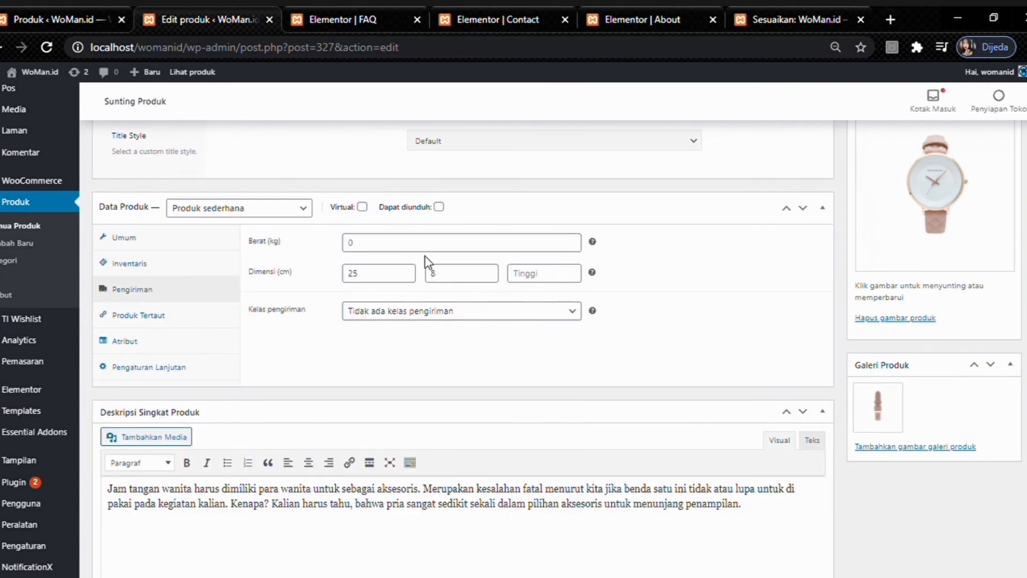
left_click(140, 316)
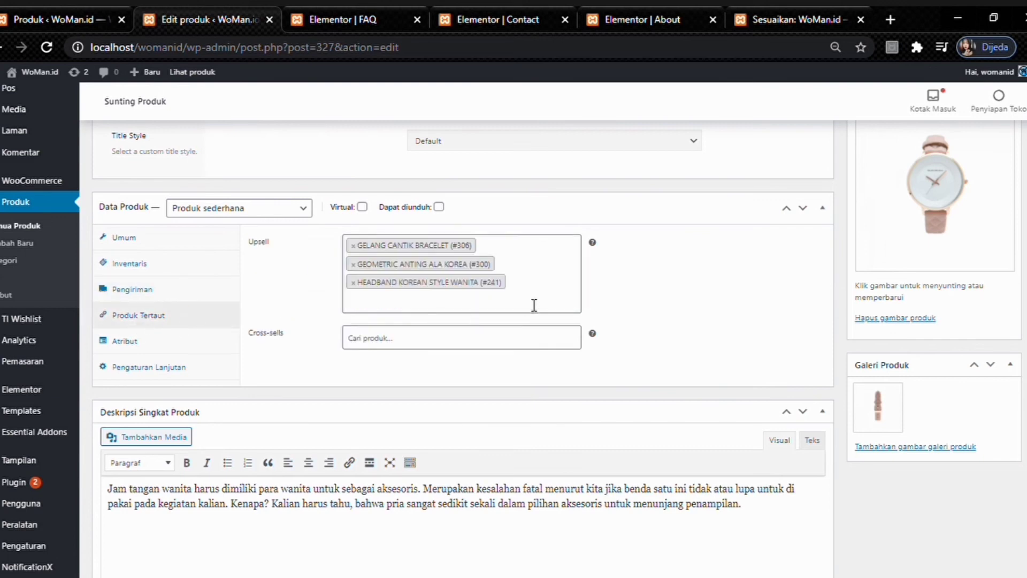
scroll(293, 308, "down", 3)
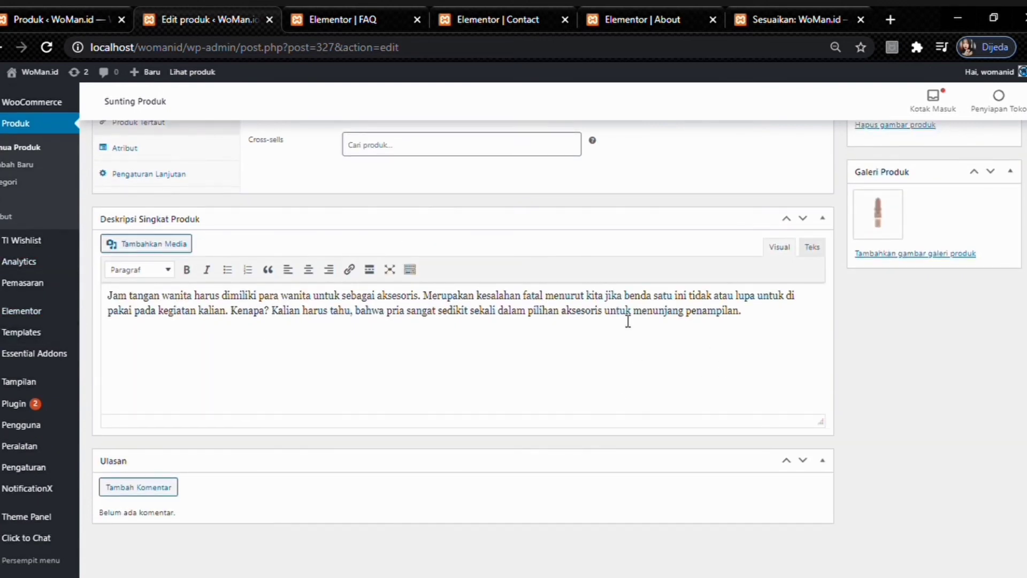
scroll(629, 322, "up", 5)
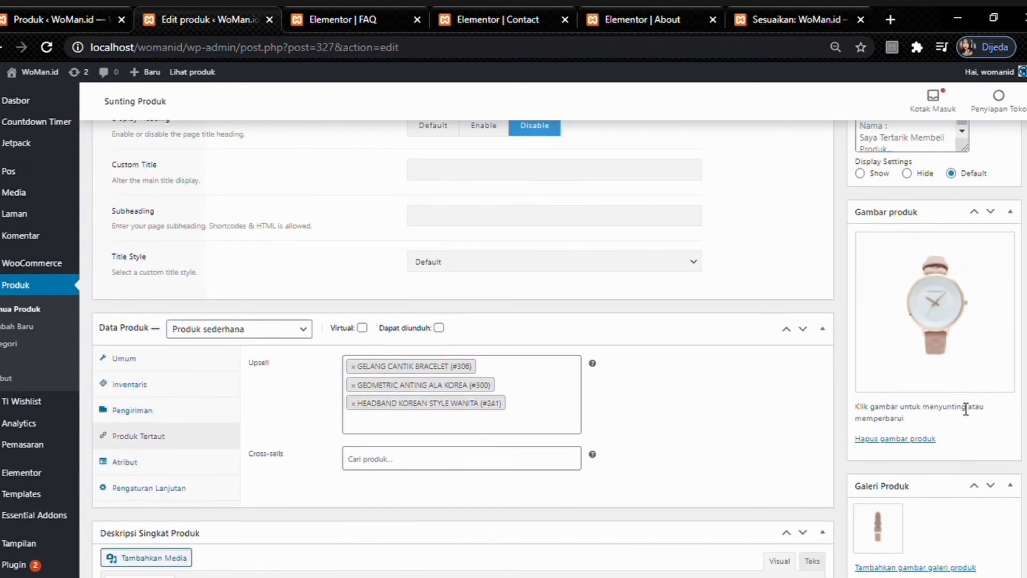
scroll(947, 349, "down", 3)
scroll(952, 367, "up", 5)
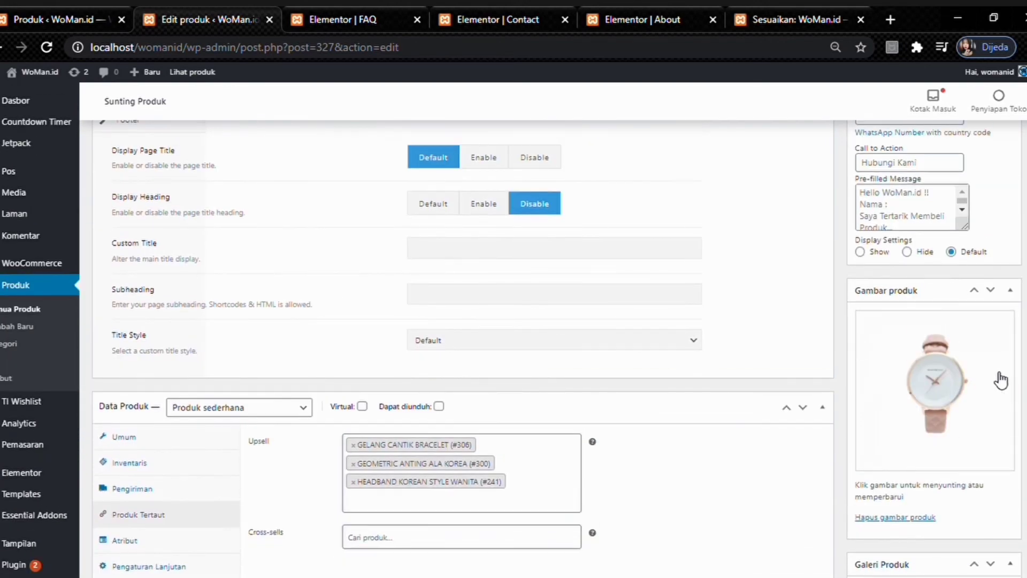
scroll(1002, 381, "up", 3)
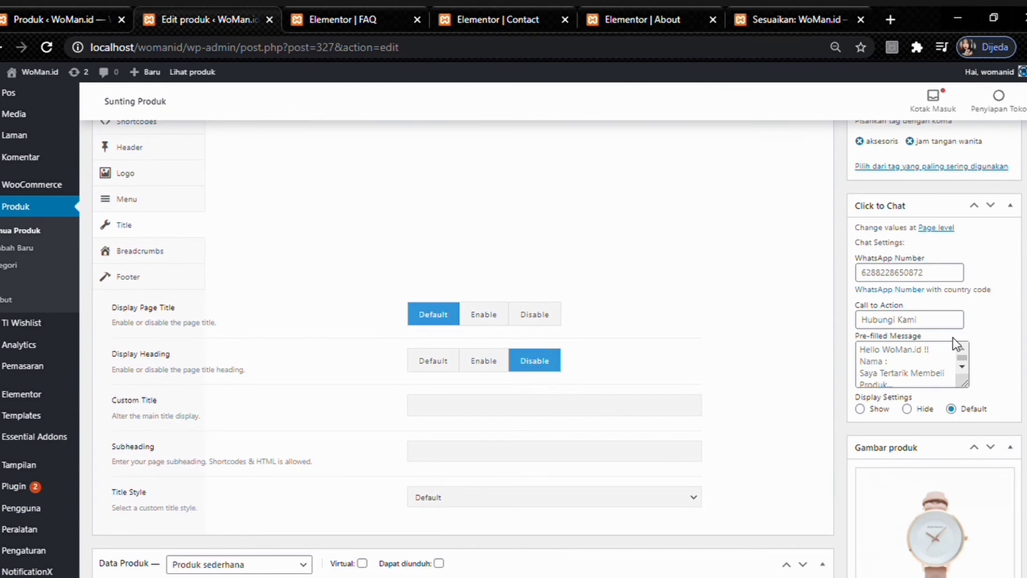
scroll(953, 343, "up", 6)
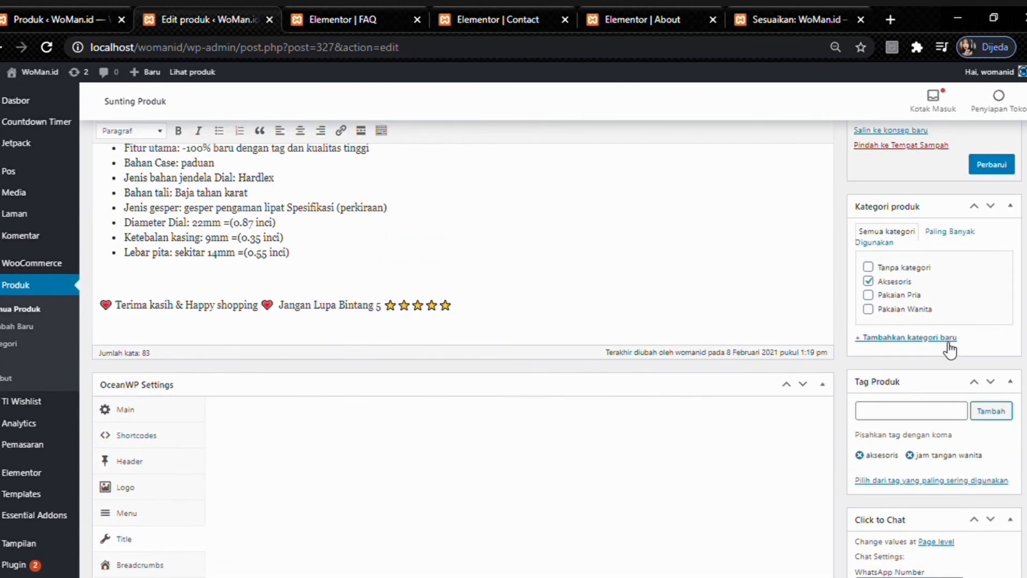
scroll(950, 351, "up", 2)
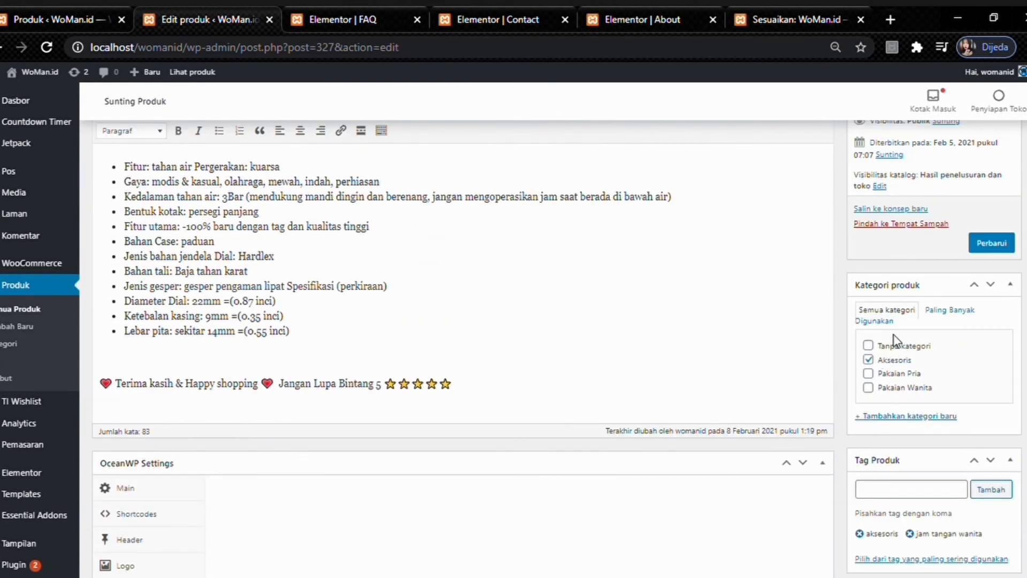
scroll(896, 340, "down", 6)
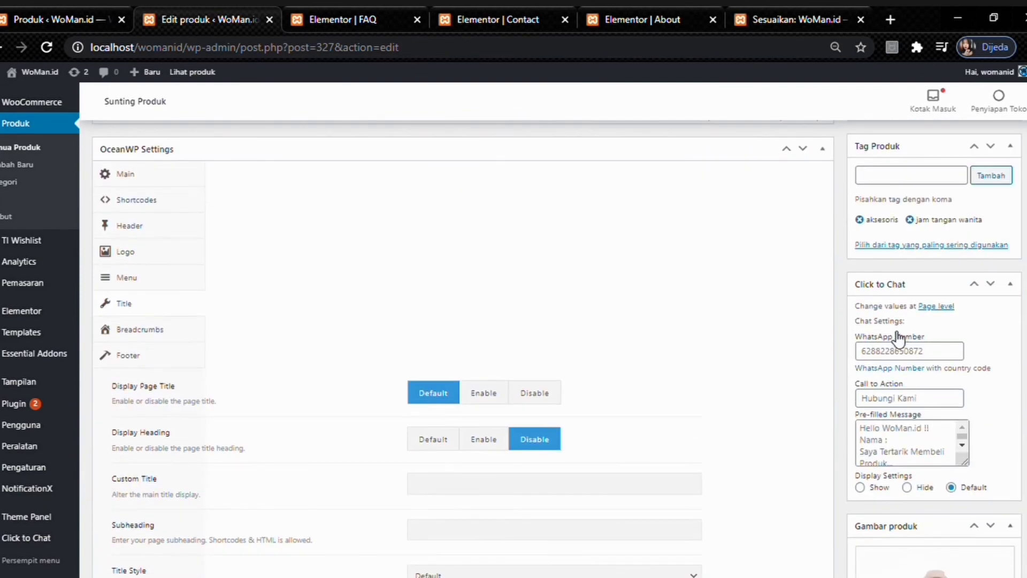
scroll(894, 334, "up", 10)
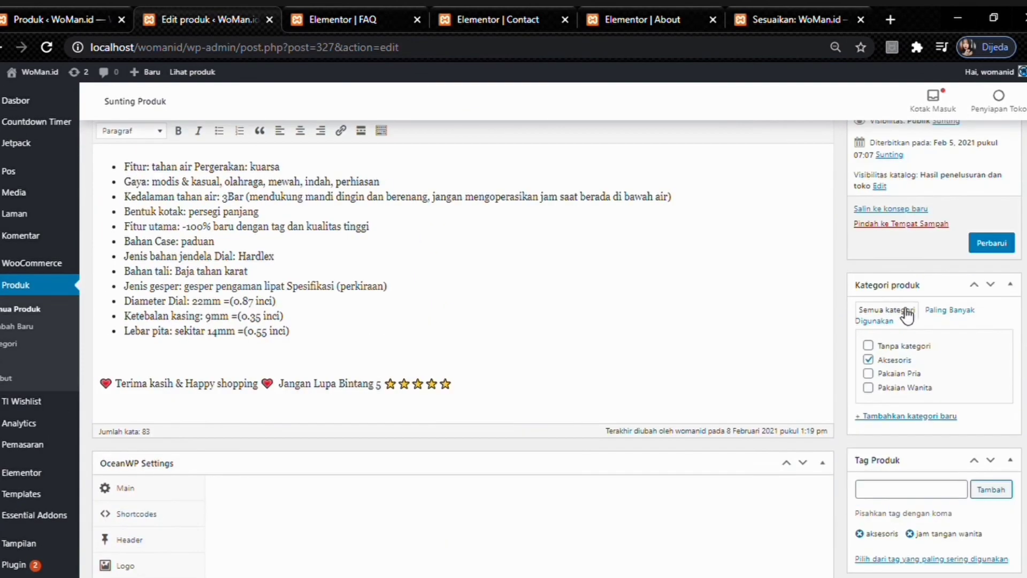
scroll(627, 170, "down", 2)
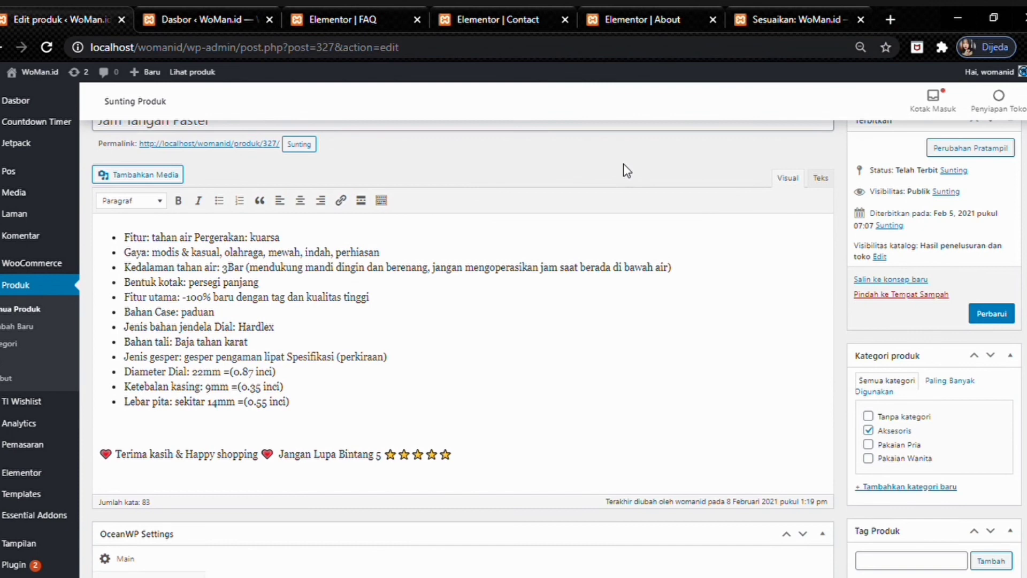
- Go to the TI Wishlist plugin's General Settings page
mouse_move(54, 222)
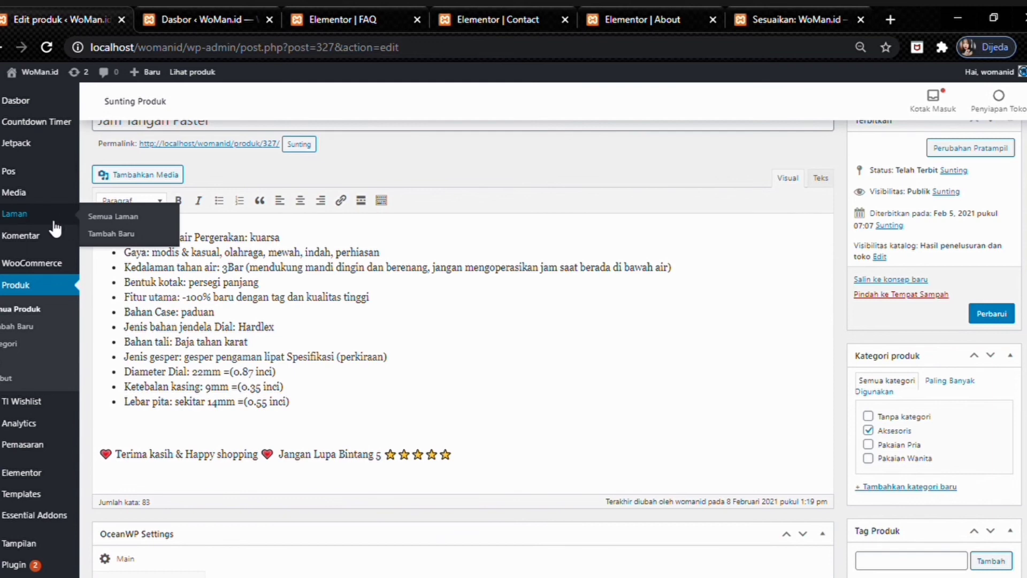
left_click(16, 402)
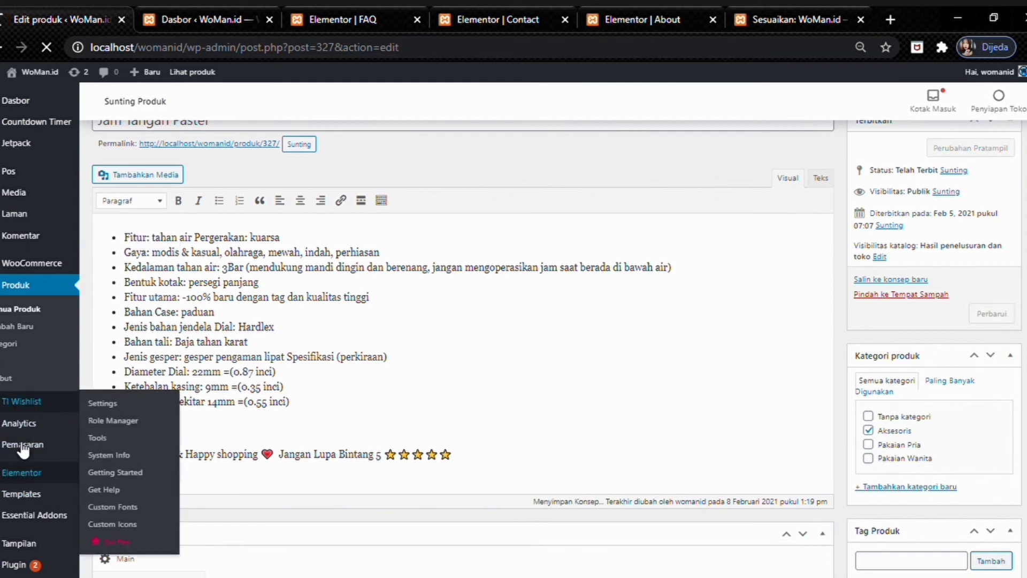
scroll(24, 469, "down", 4)
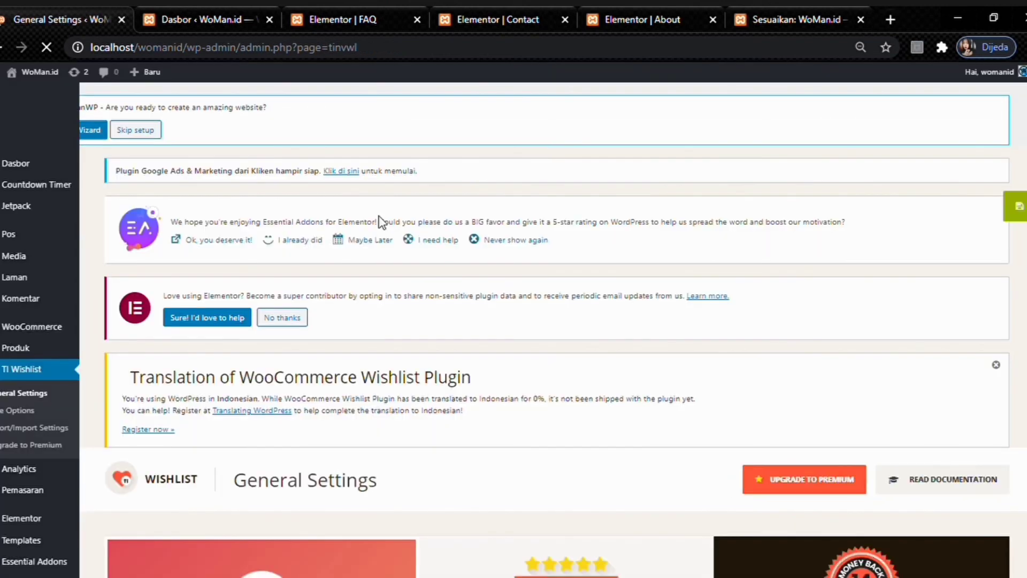
- Scroll the TI Wishlist product and table options down to the Add to Wishlist icon choice
scroll(321, 209, "down", 5)
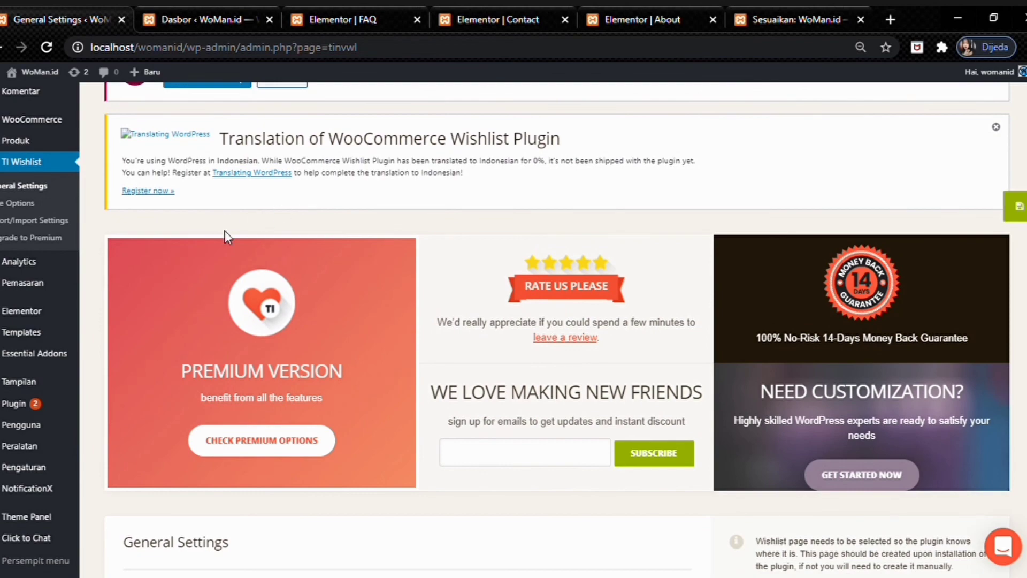
scroll(225, 232, "down", 7)
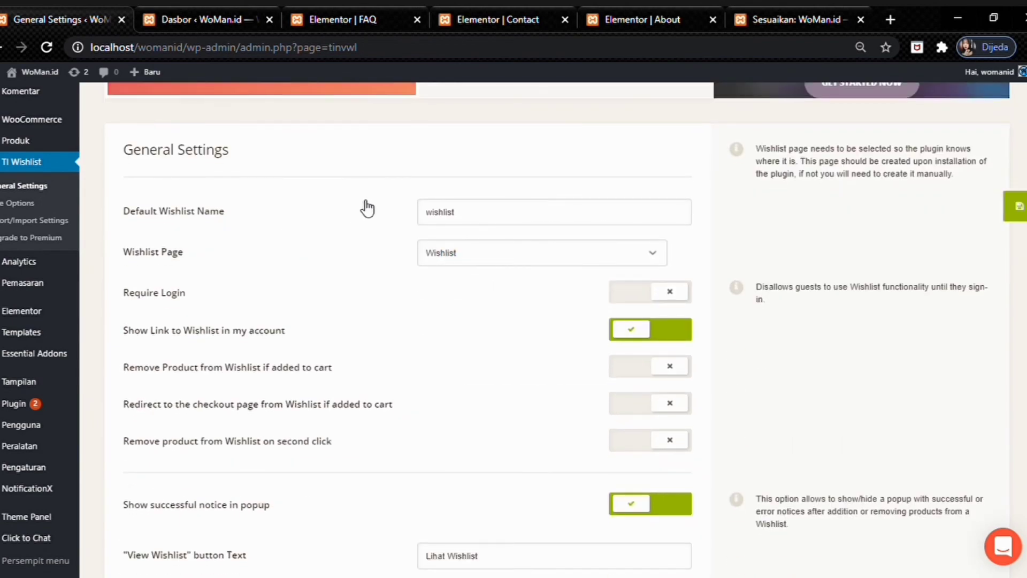
scroll(367, 209, "down", 2)
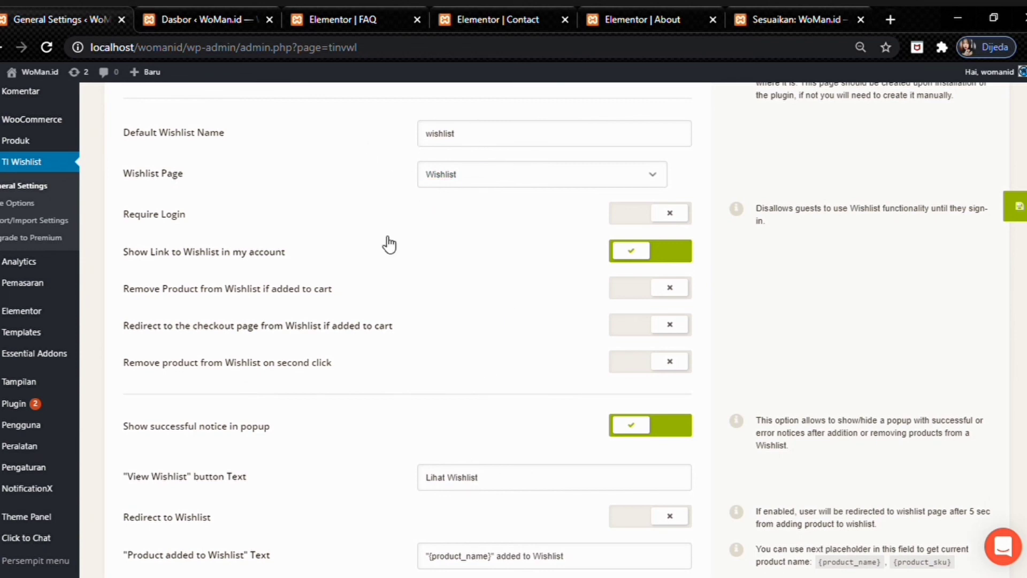
scroll(288, 256, "down", 3)
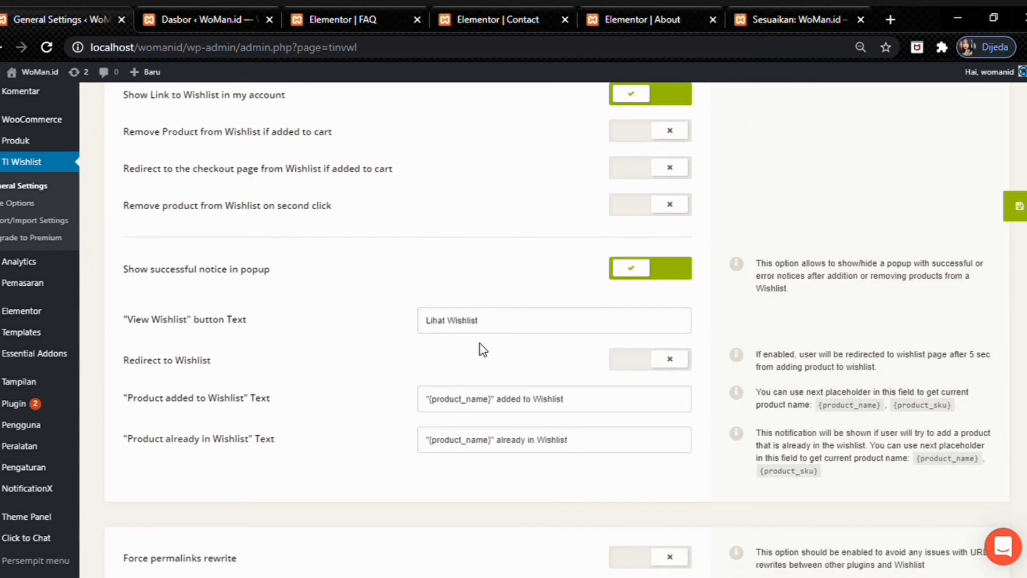
scroll(521, 291, "up", 1)
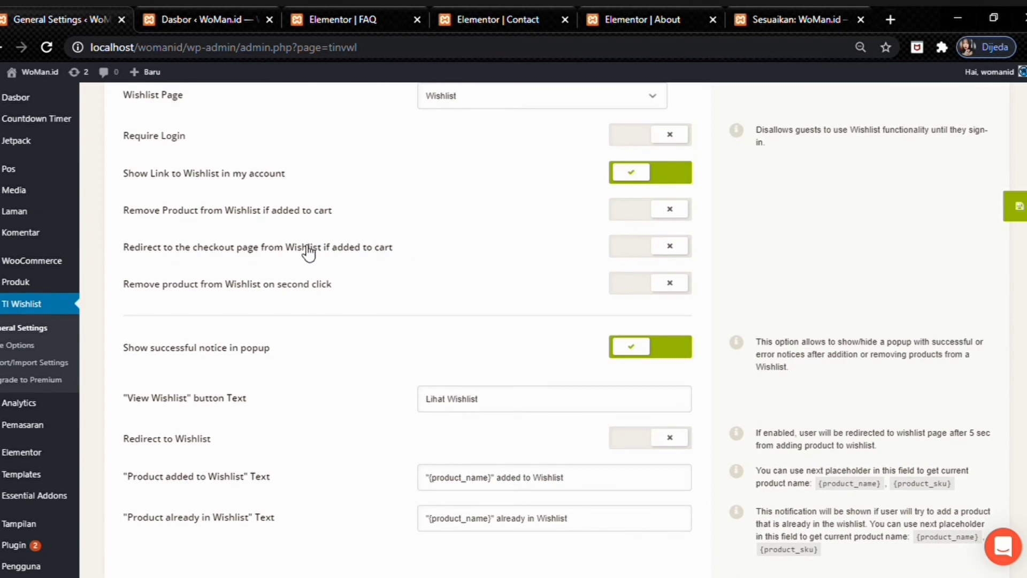
scroll(157, 177, "down", 3)
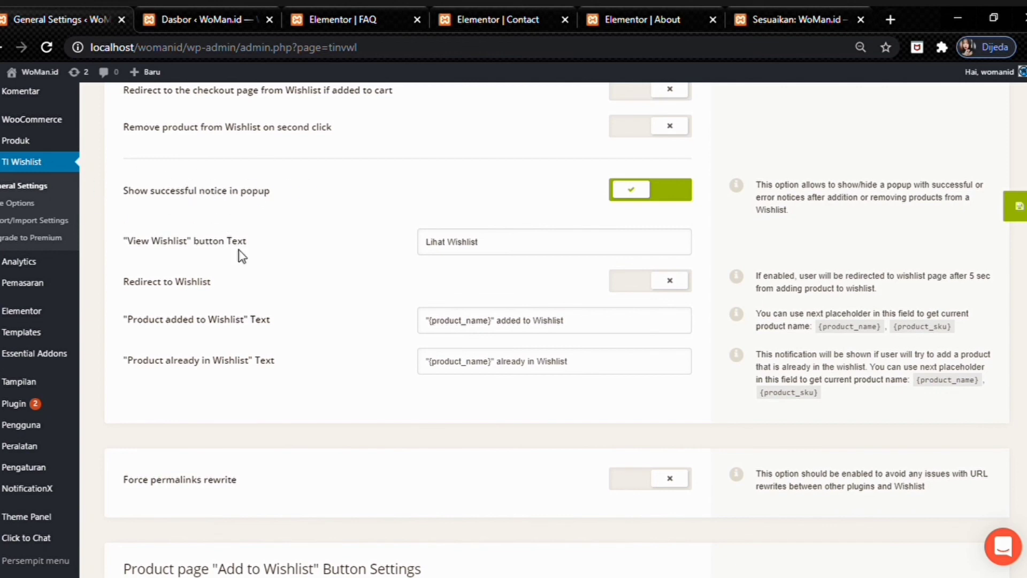
scroll(270, 256, "down", 1)
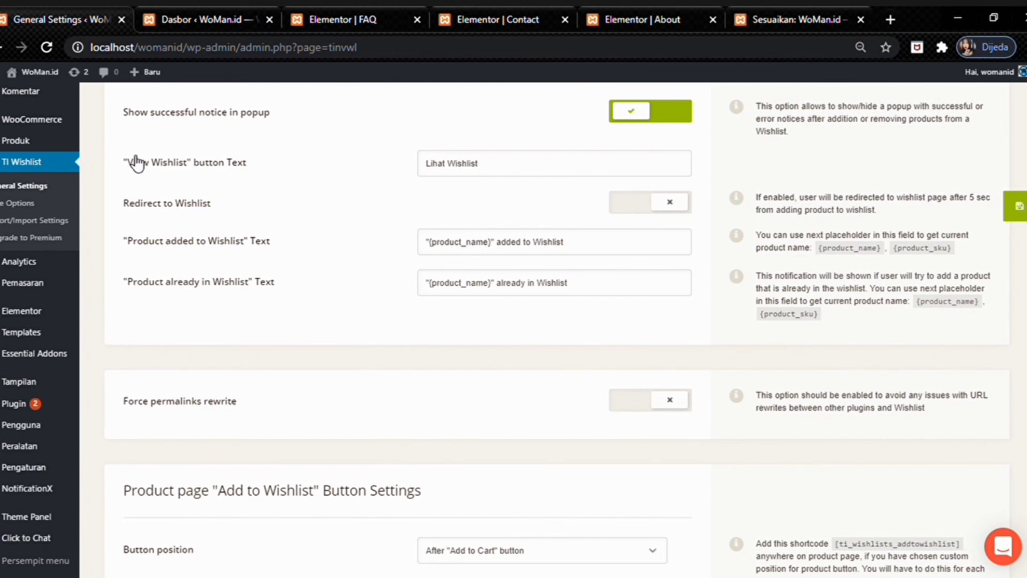
scroll(263, 293, "down", 1)
scroll(270, 284, "down", 3)
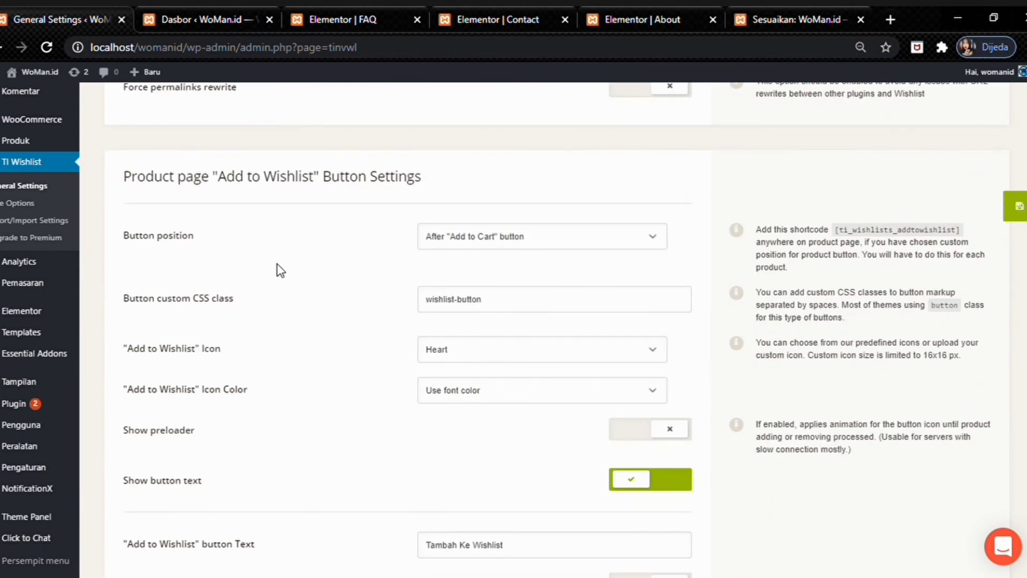
scroll(289, 268, "down", 1)
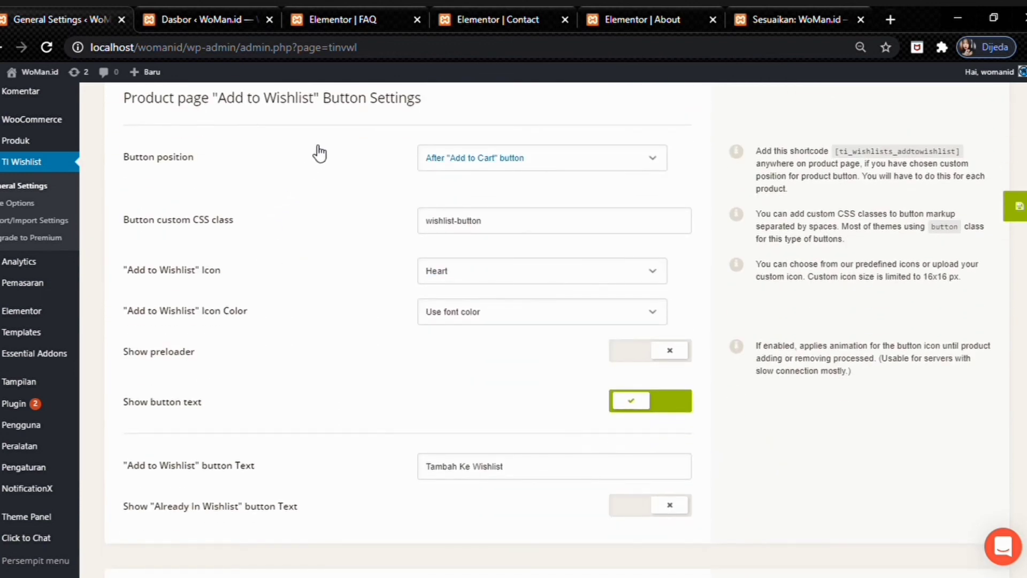
left_click(471, 272)
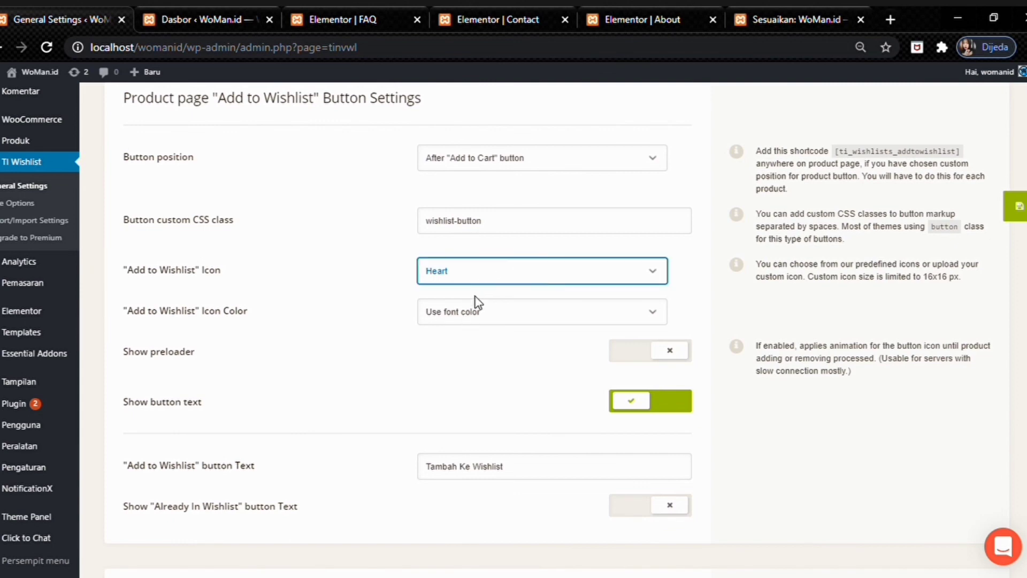
- Continue through social sharing to the Wishlist Product Counter, then open the Style Options page
scroll(455, 244, "down", 1)
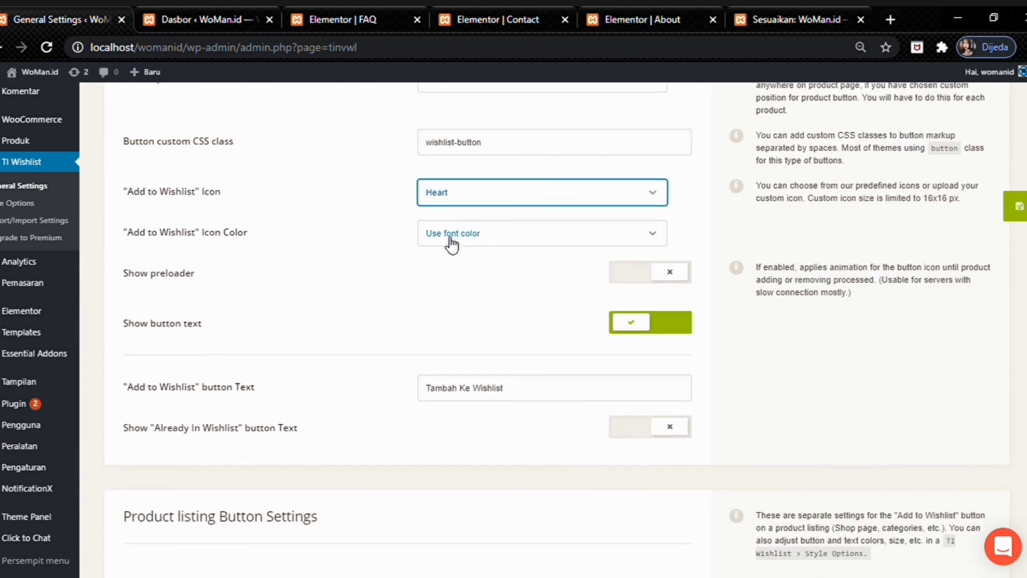
scroll(451, 244, "down", 1)
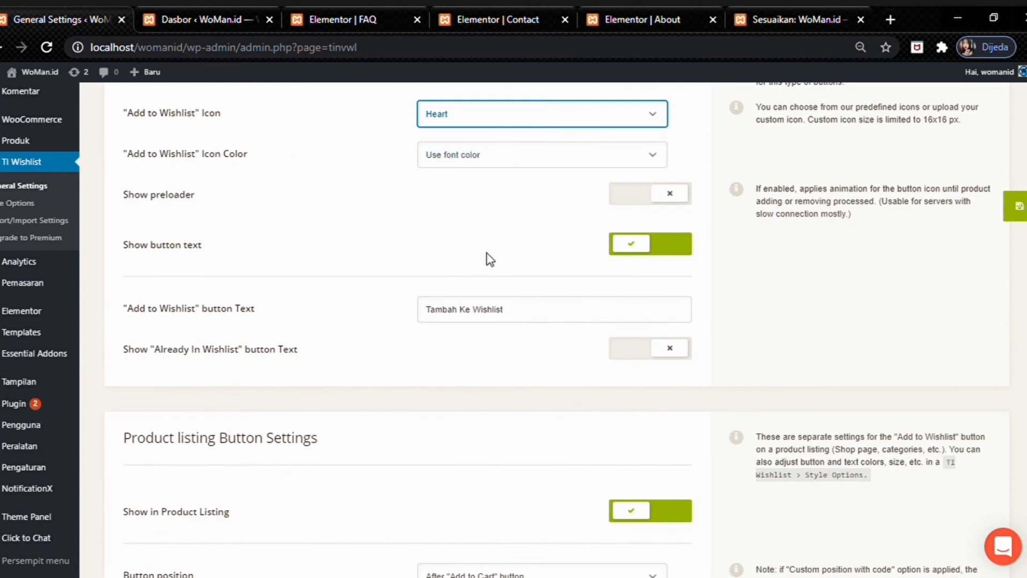
scroll(171, 193, "down", 1)
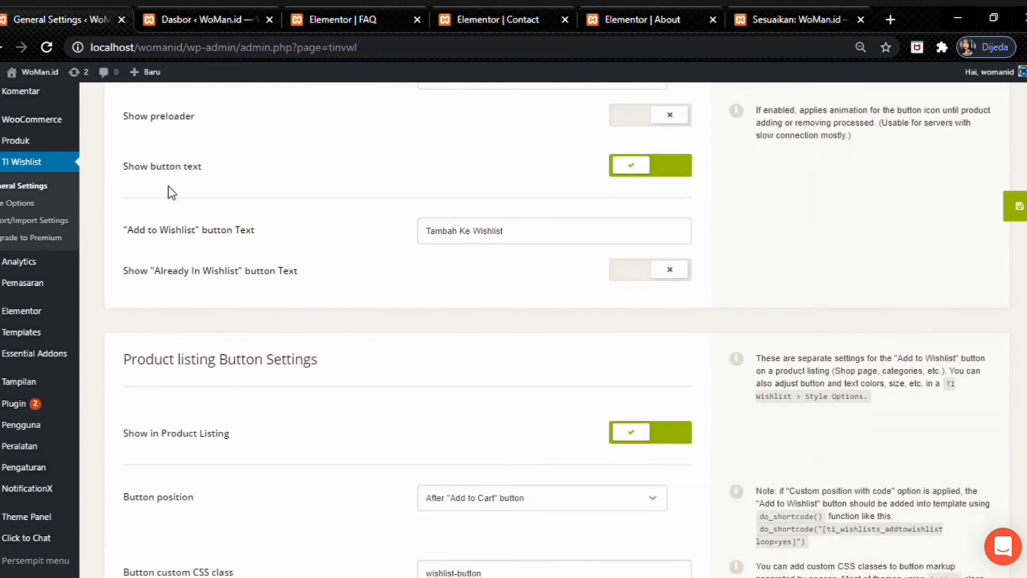
scroll(334, 213, "down", 3)
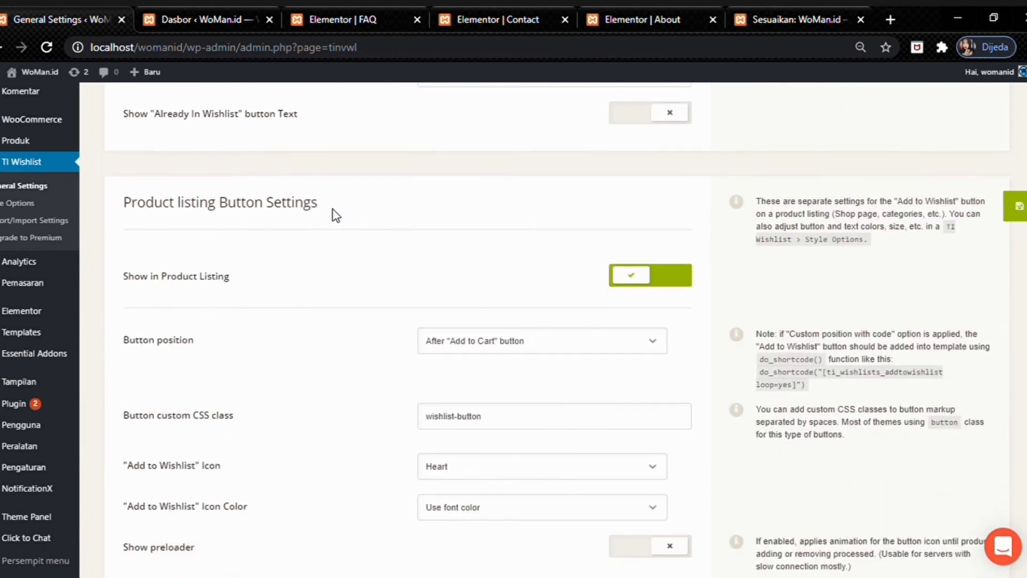
scroll(339, 212, "down", 1)
scroll(316, 185, "up", 1)
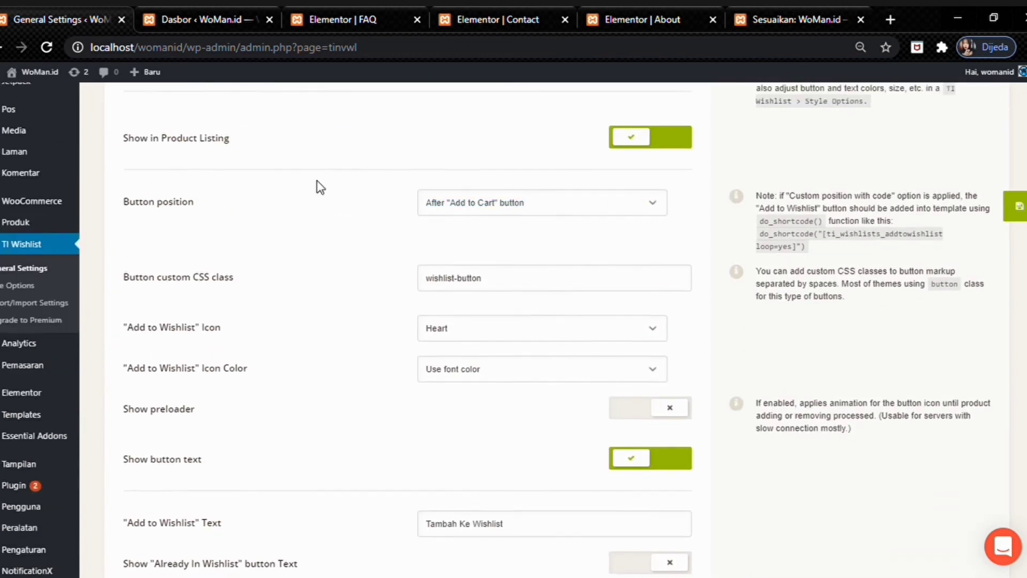
scroll(224, 190, "down", 6)
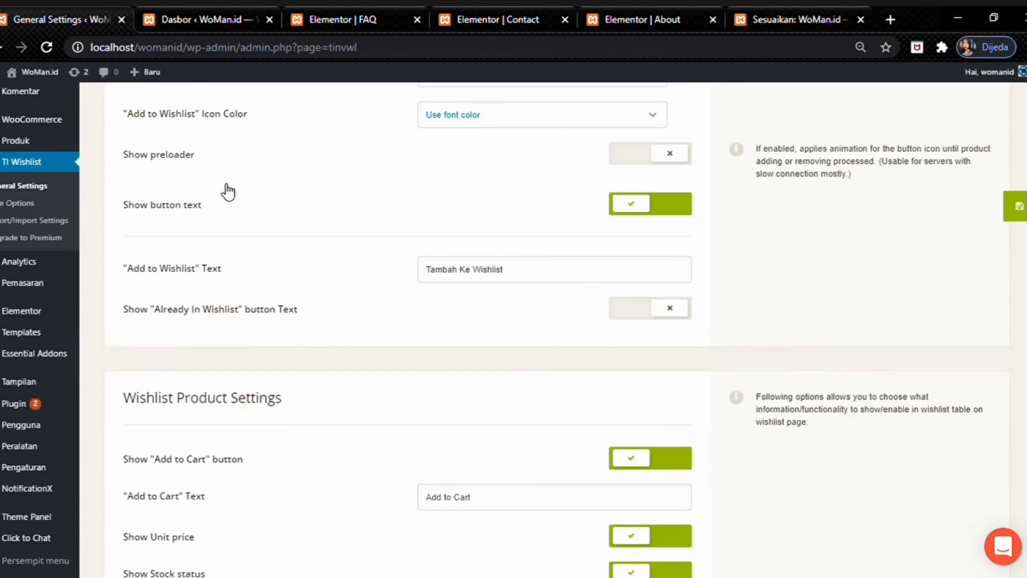
scroll(225, 191, "down", 1)
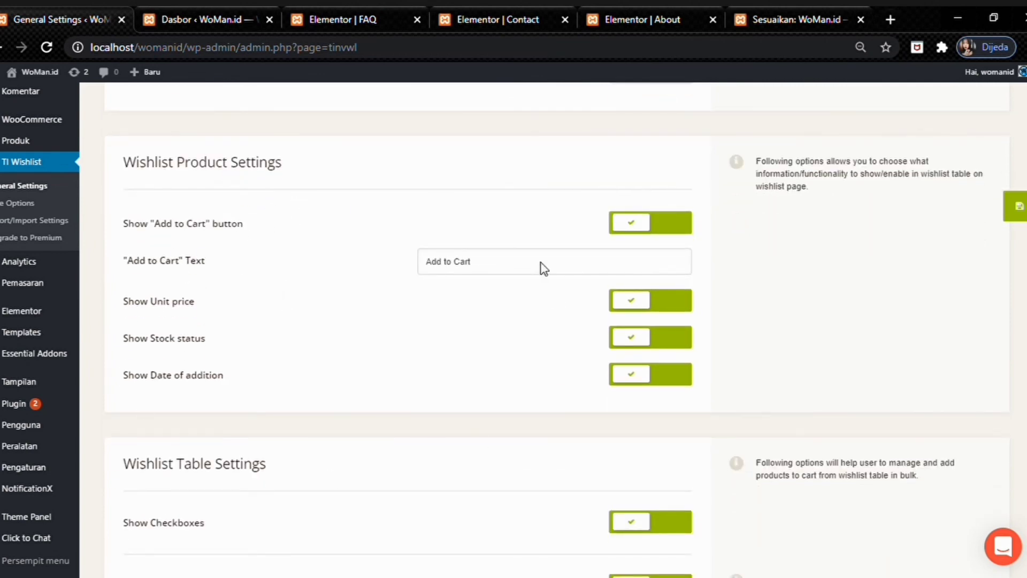
scroll(263, 257, "down", 1)
scroll(262, 259, "down", 3)
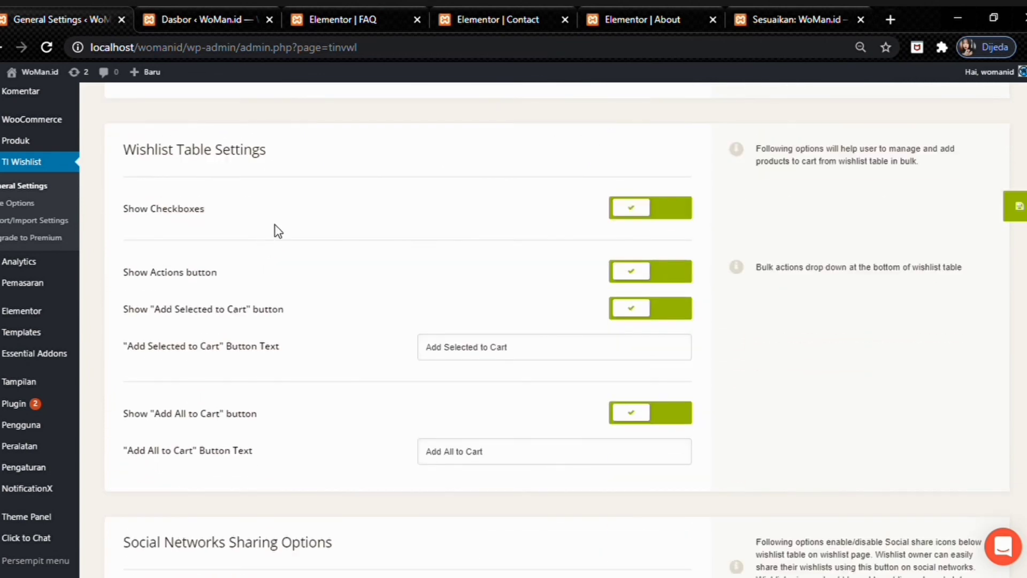
scroll(220, 246, "down", 5)
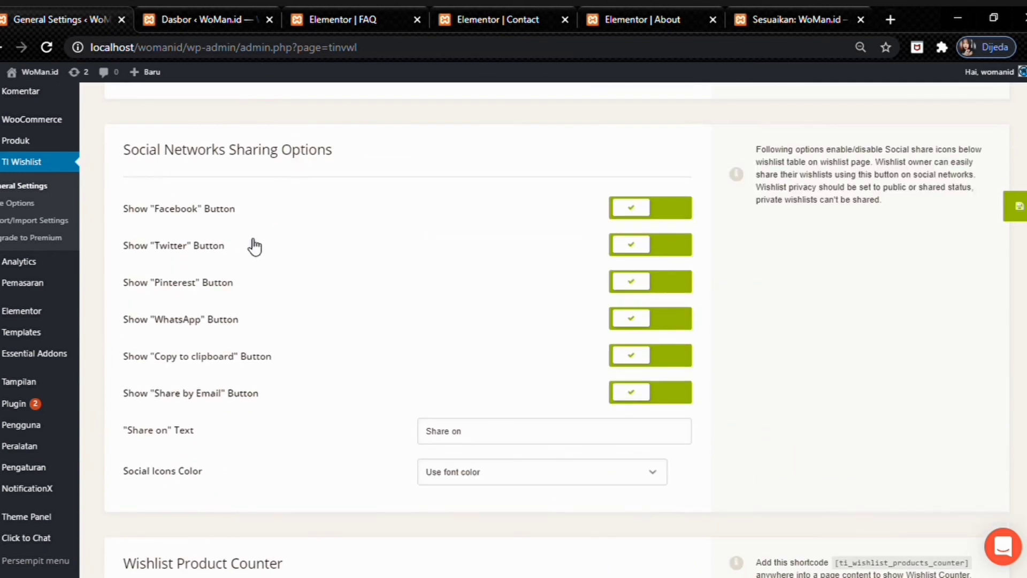
scroll(223, 236, "down", 7)
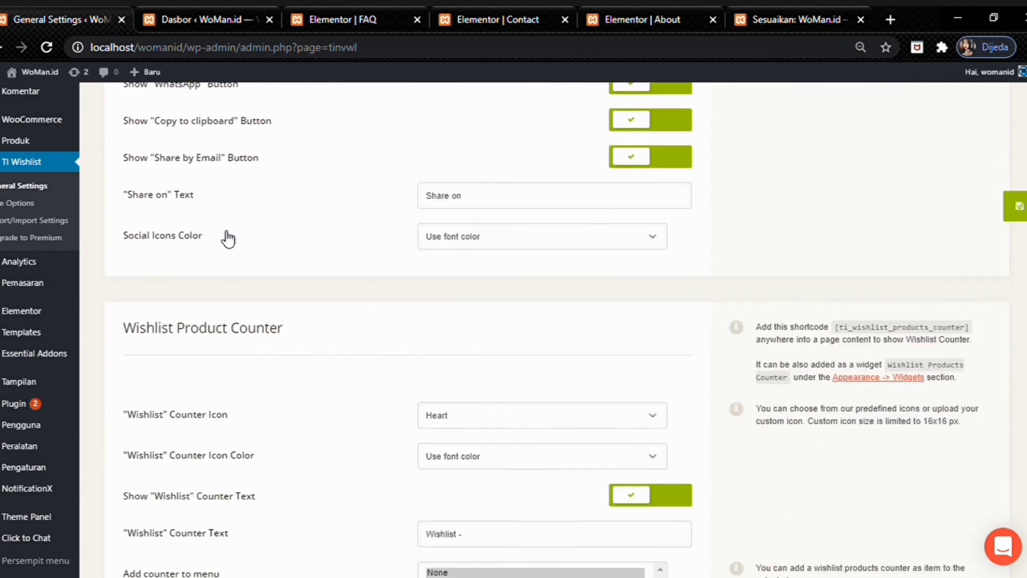
scroll(297, 244, "up", 2)
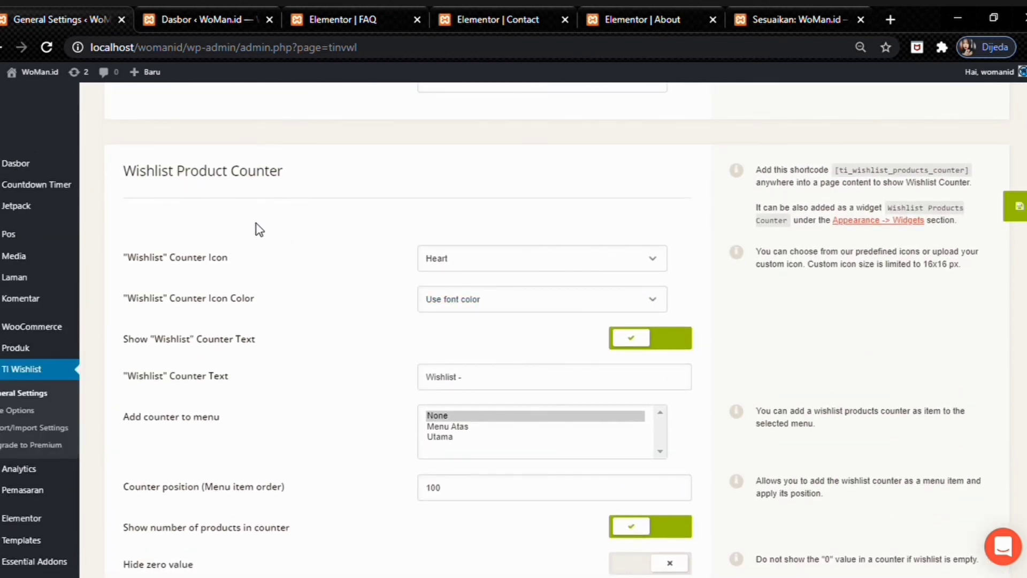
scroll(263, 229, "down", 2)
scroll(291, 229, "up", 1)
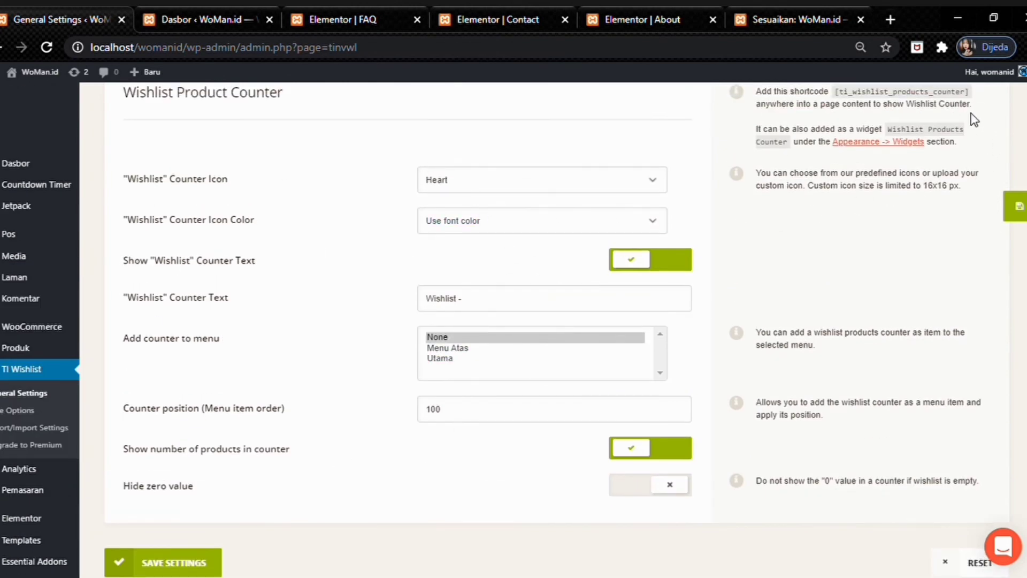
left_click(10, 416)
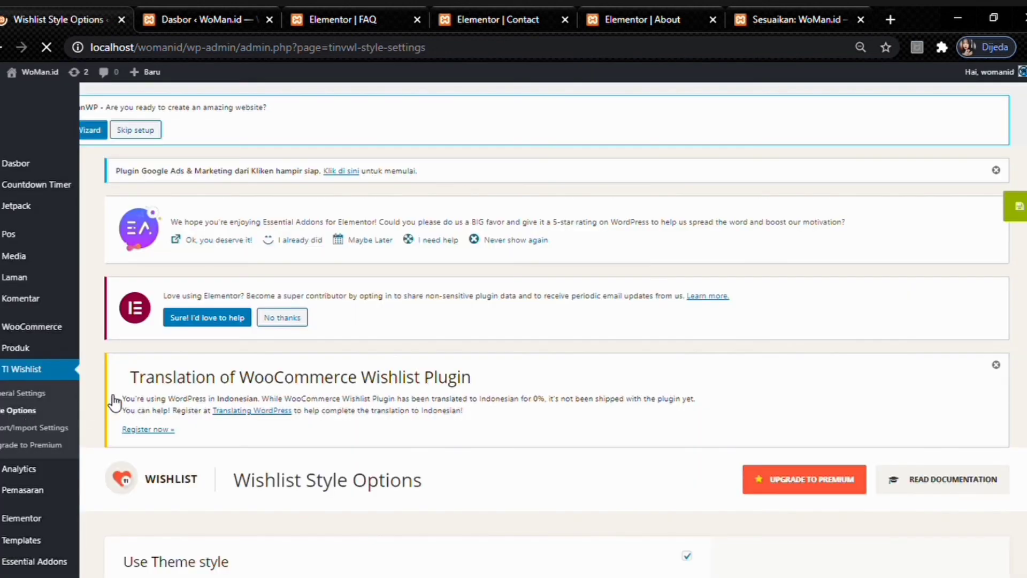
- Review the Wishlist Style Options' Use Theme style and Template Custom CSS settings, then go to NotificationX
scroll(238, 396, "down", 6)
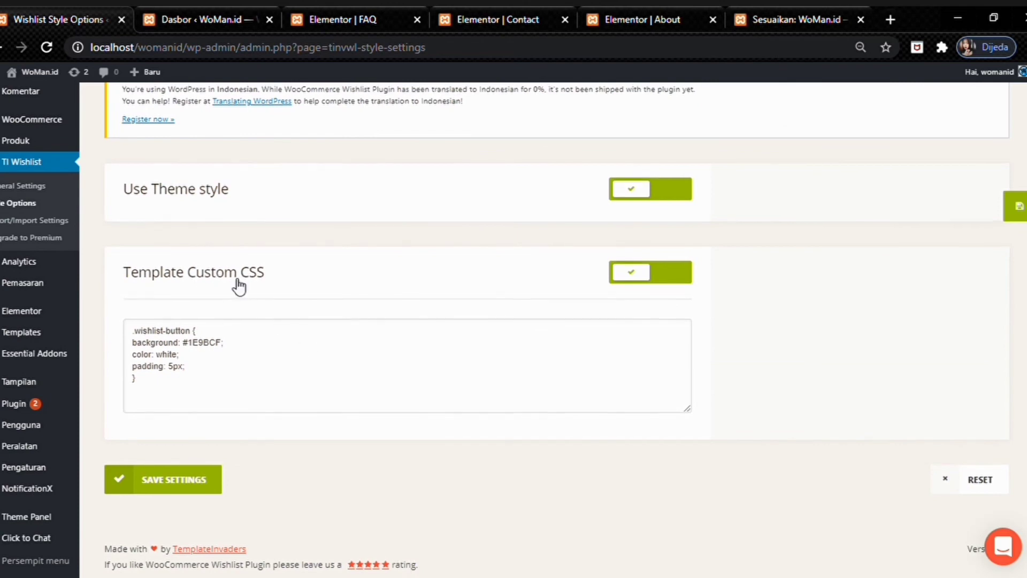
scroll(234, 285, "up", 5)
scroll(236, 287, "down", 4)
scroll(236, 289, "down", 1)
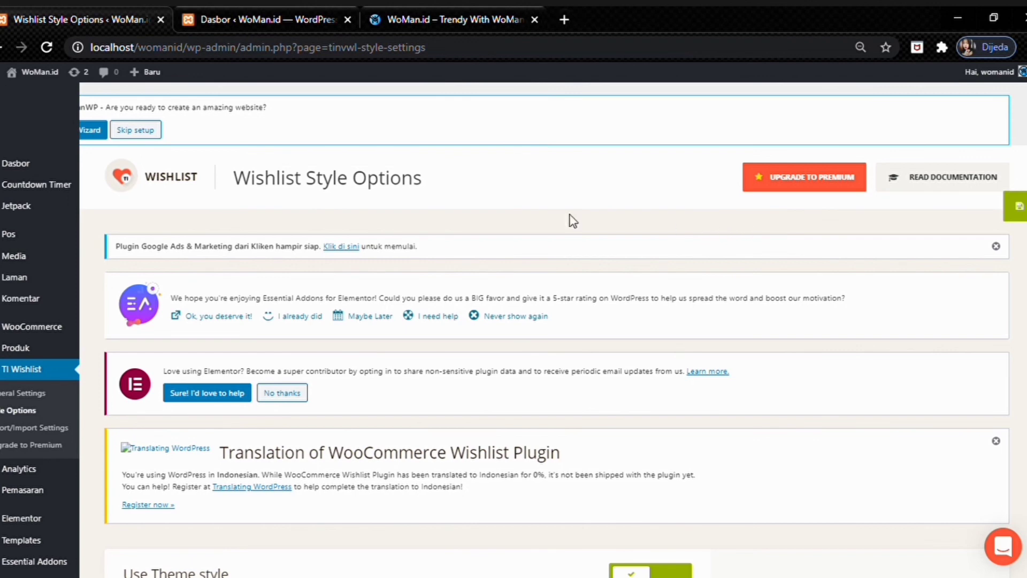
scroll(23, 339, "down", 4)
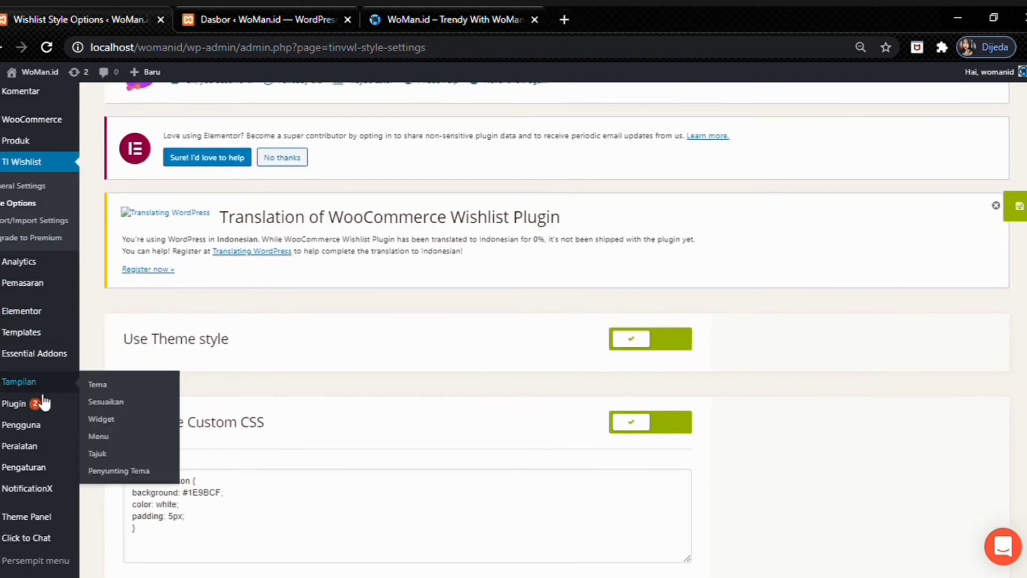
left_click(23, 491)
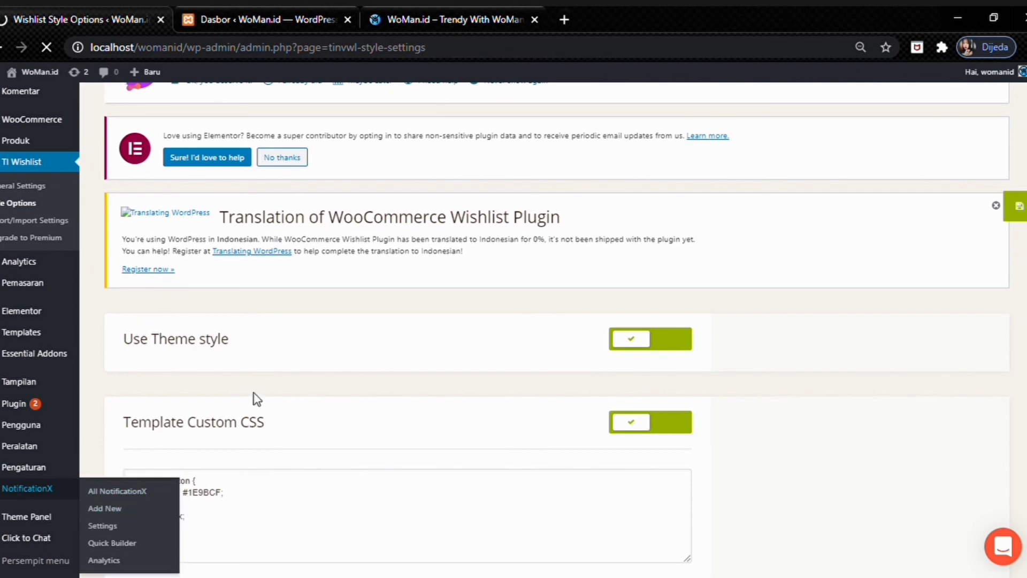
- Scroll the NotificationX list showing the enabled WooCommerce sales notification, then go to Click to Chat
scroll(374, 337, "down", 3)
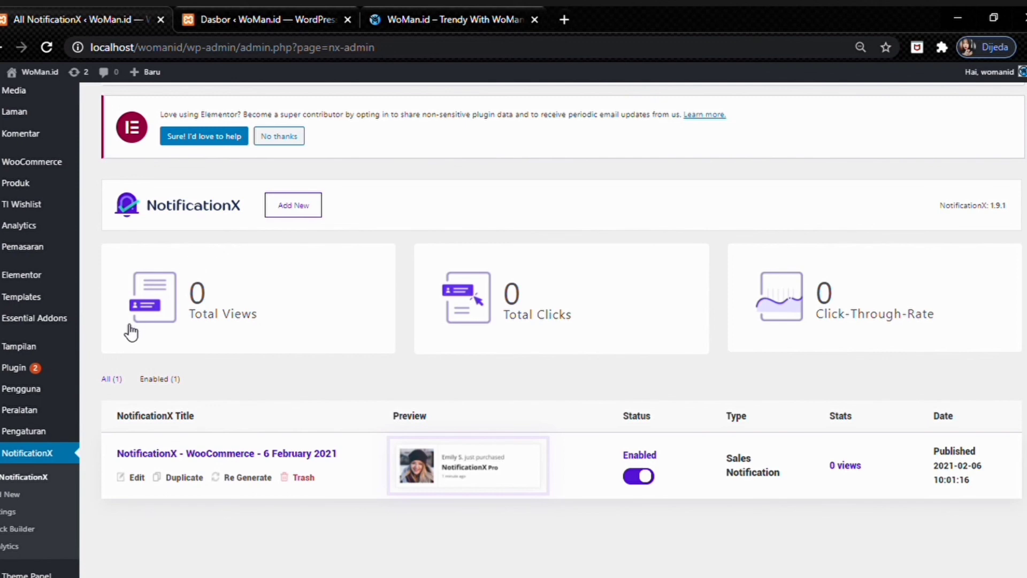
scroll(134, 328, "down", 1)
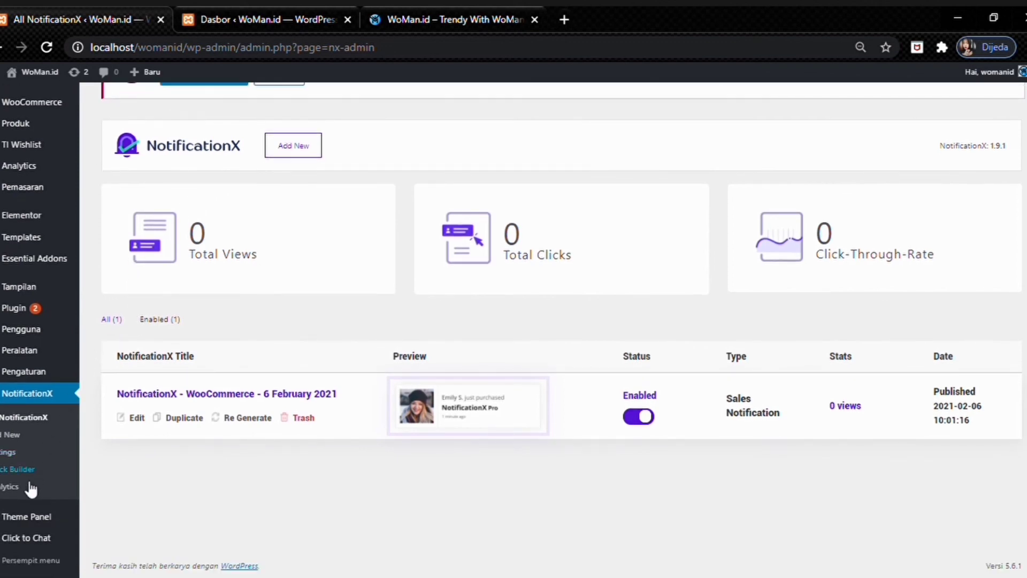
left_click(21, 539)
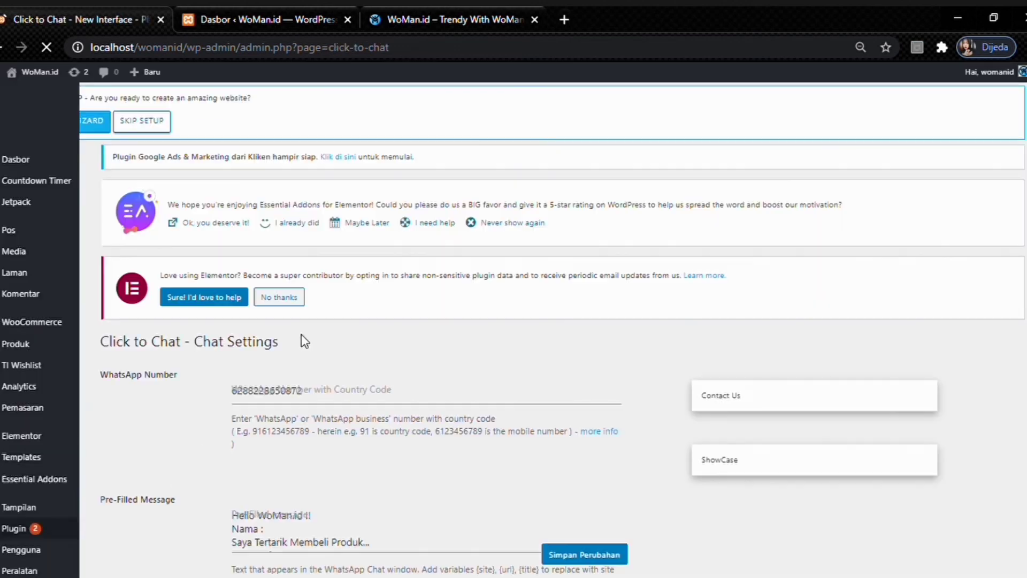
- Check the Click to Chat WhatsApp number and pre-filled product-inquiry message
scroll(321, 316, "down", 3)
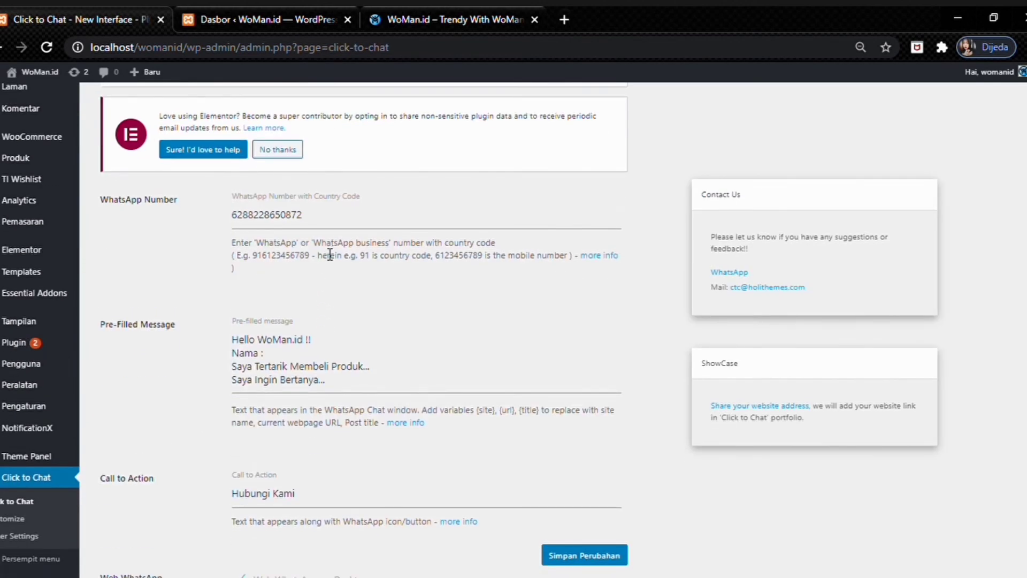
left_click_drag(329, 223, 333, 304)
scroll(282, 241, "down", 1)
left_click(315, 304)
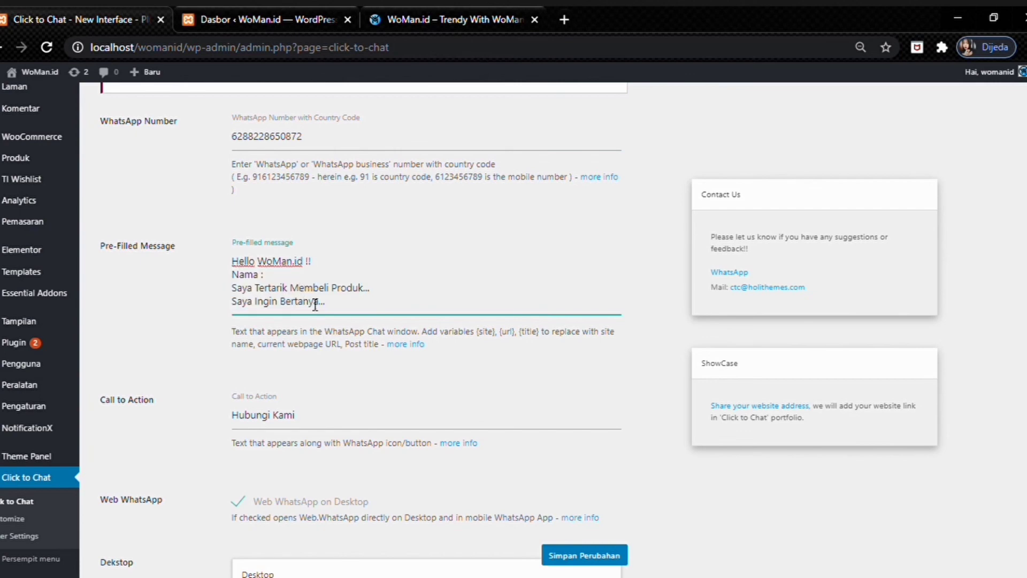
scroll(254, 320, "down", 1)
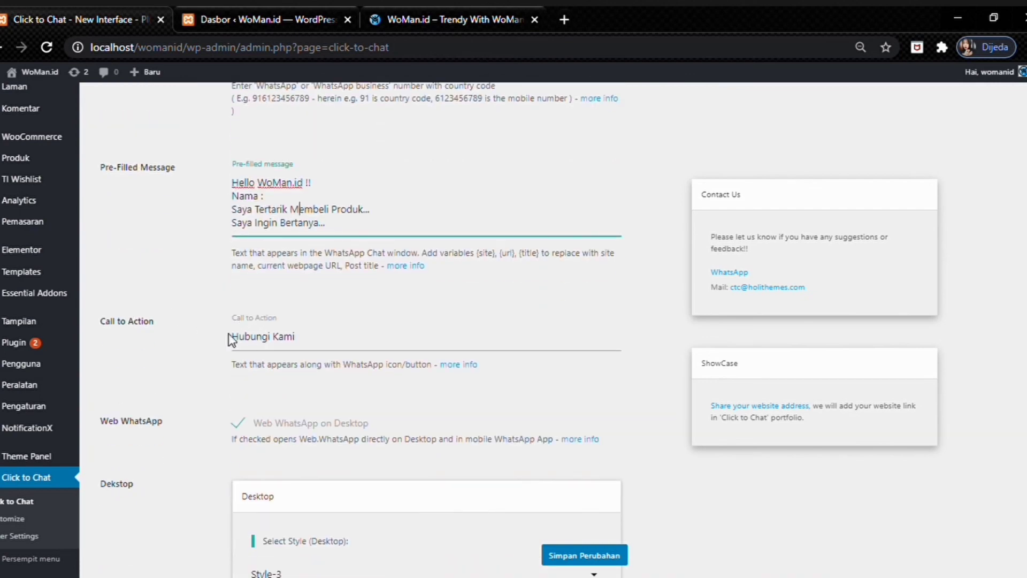
scroll(245, 341, "down", 1)
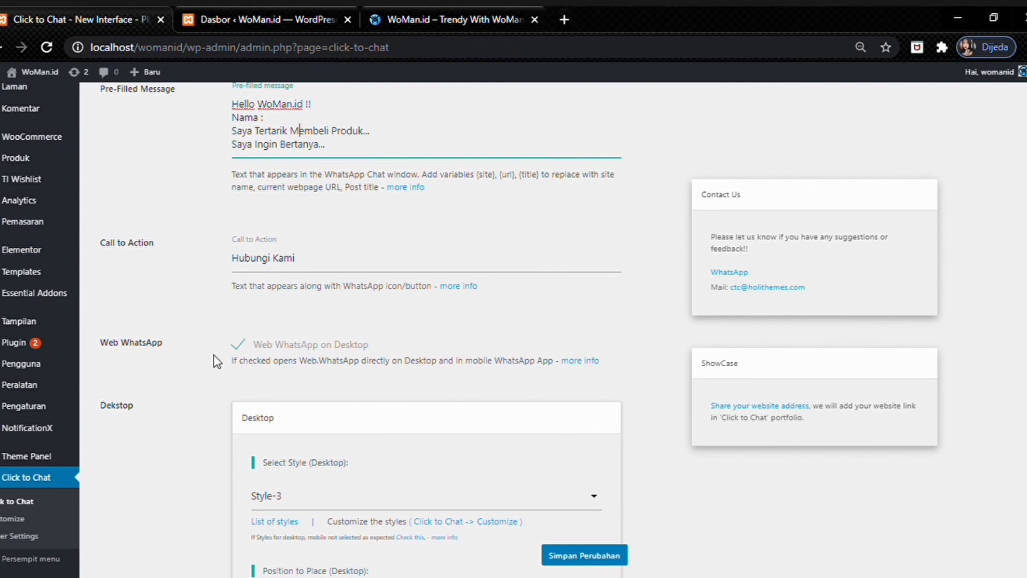
- Review the Hubungi Kami and desktop/mobile style settings, then show the live homepage from the top
scroll(246, 342, "down", 1)
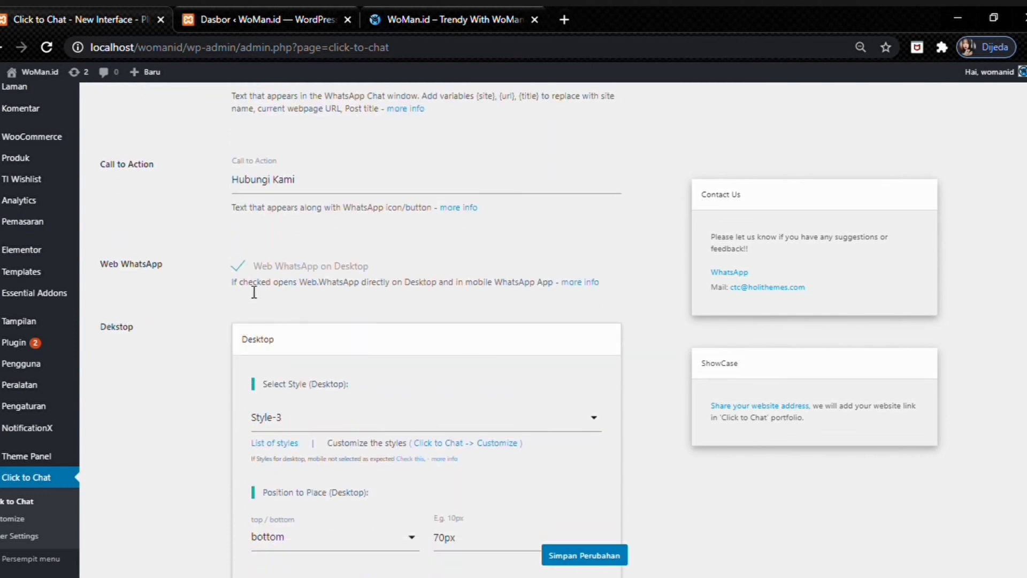
scroll(244, 266, "down", 2)
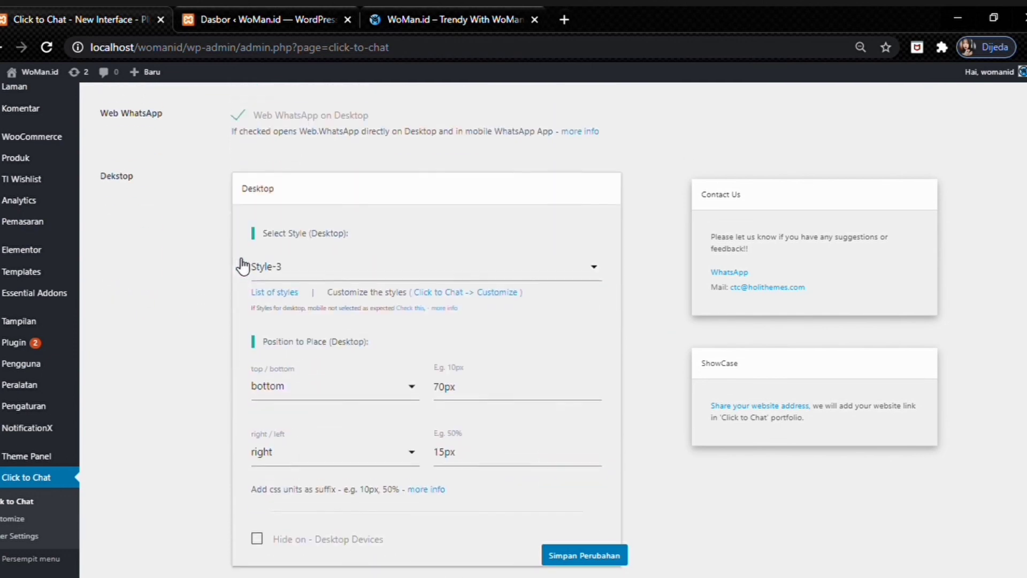
scroll(266, 241, "down", 1)
scroll(317, 229, "down", 1)
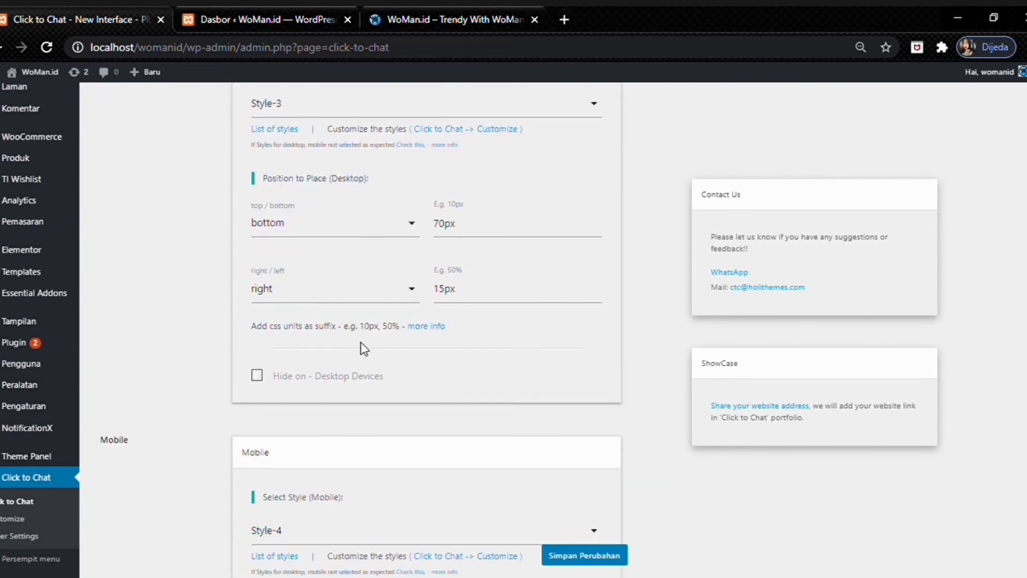
scroll(321, 361, "down", 3)
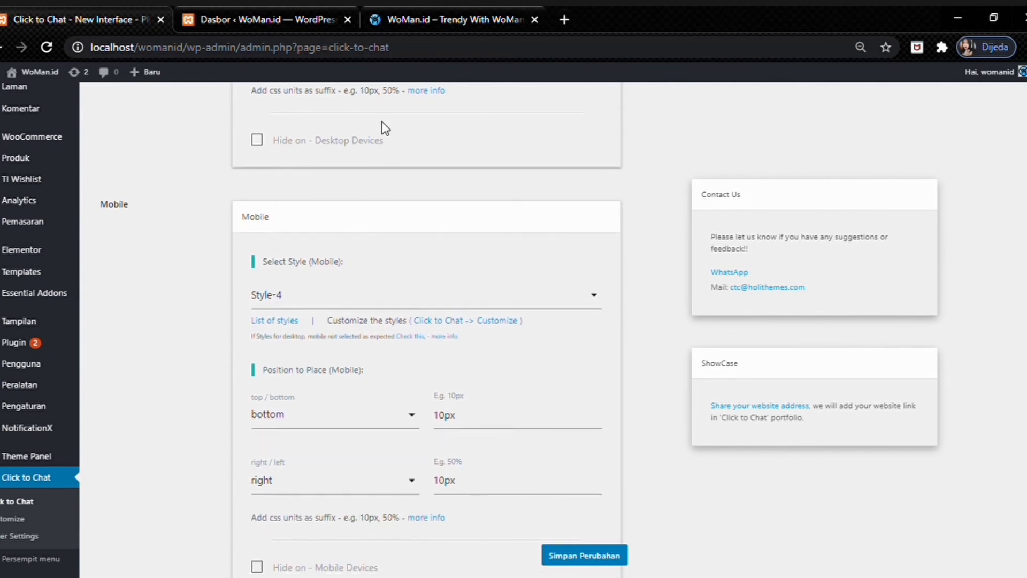
key("ctrl+Tab")
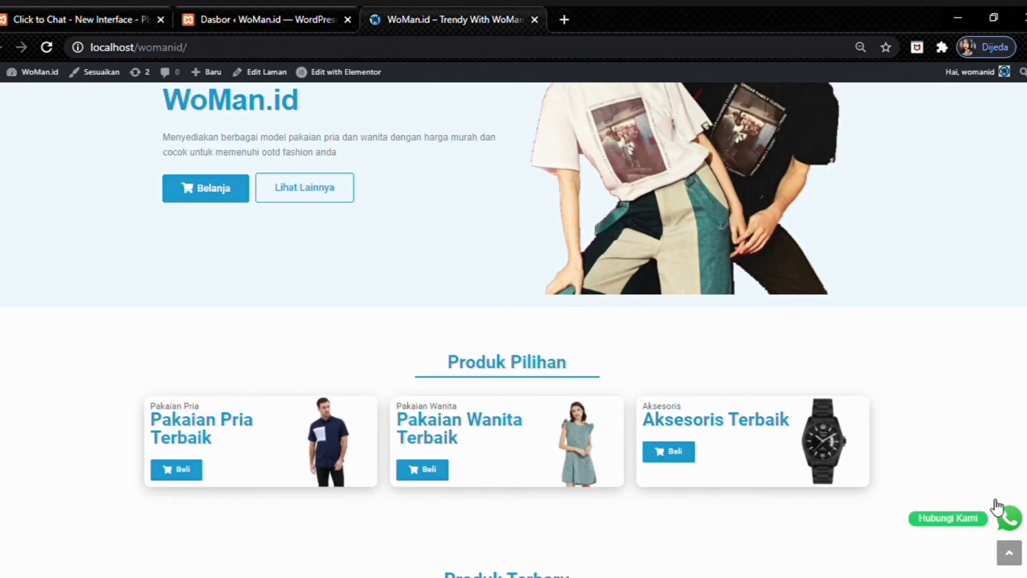
left_click(1009, 553)
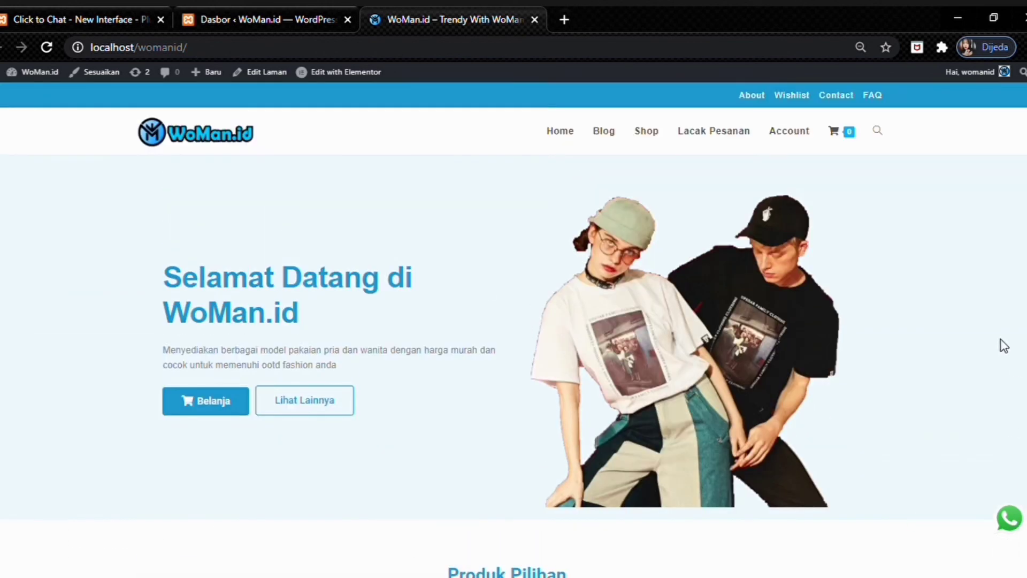